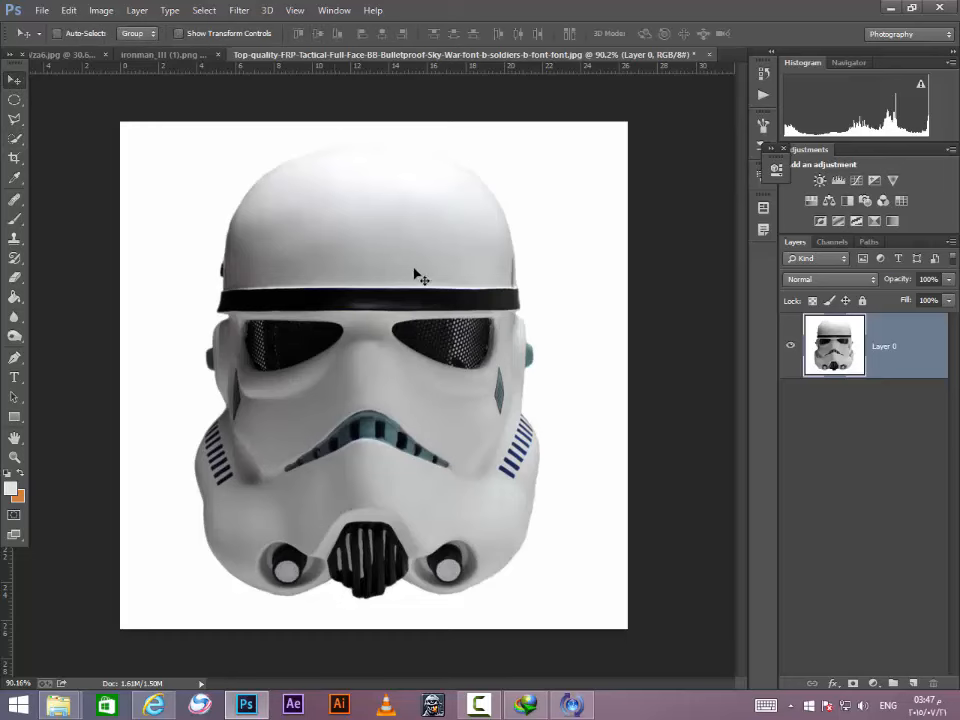
scroll(412, 316, up, 3)
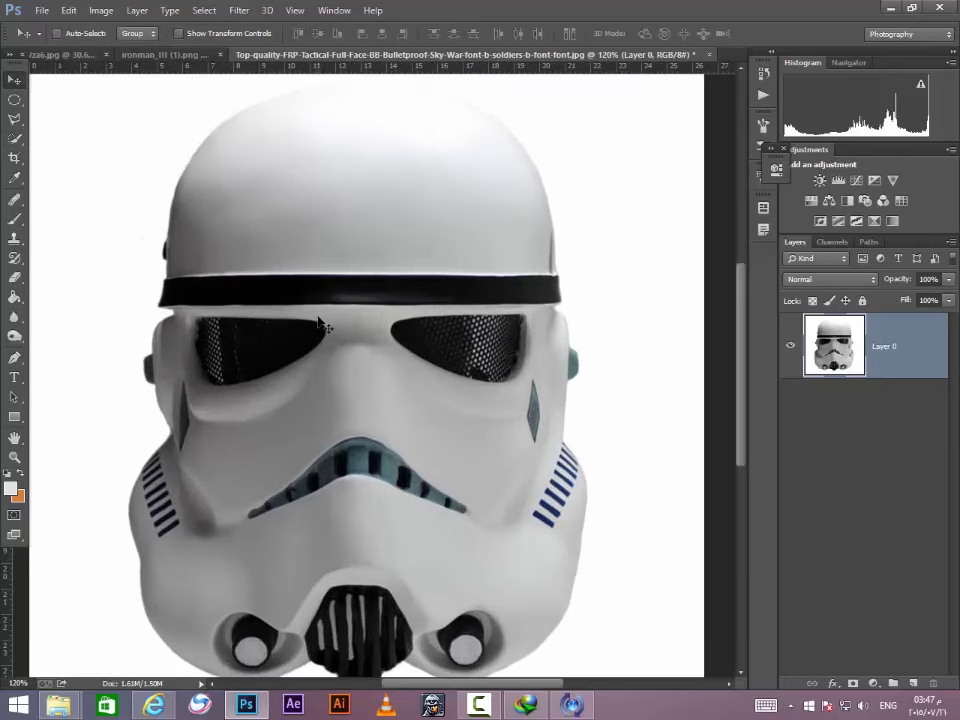
scroll(313, 325, down, 2)
scroll(313, 325, up, 1)
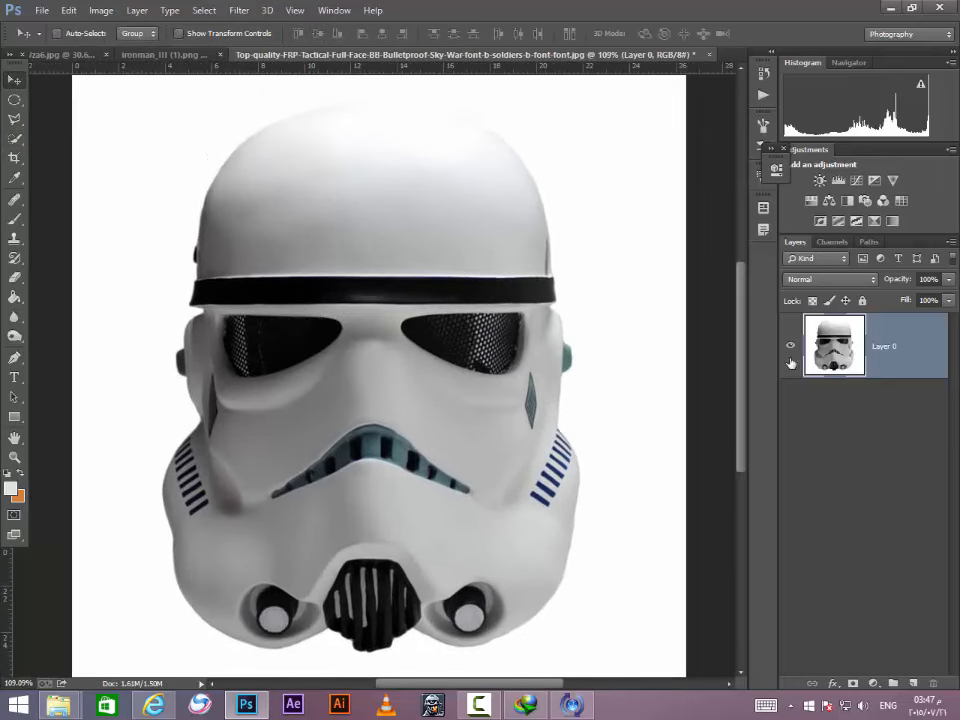
scroll(743, 346, up, 3)
scroll(748, 340, down, 3)
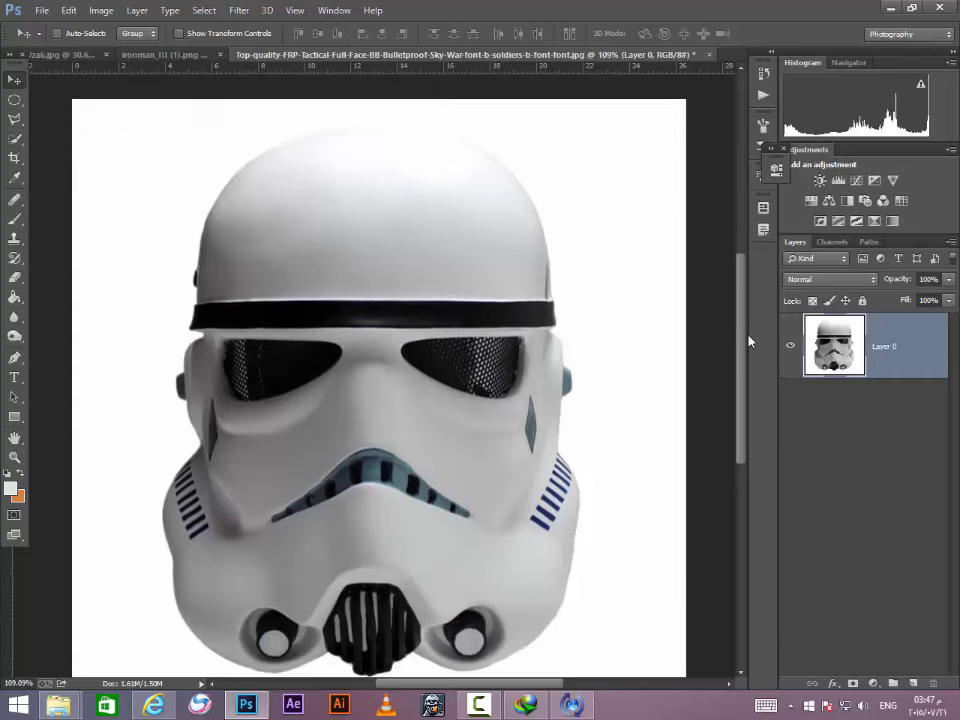
scroll(671, 347, down, 1)
scroll(527, 418, up, 1)
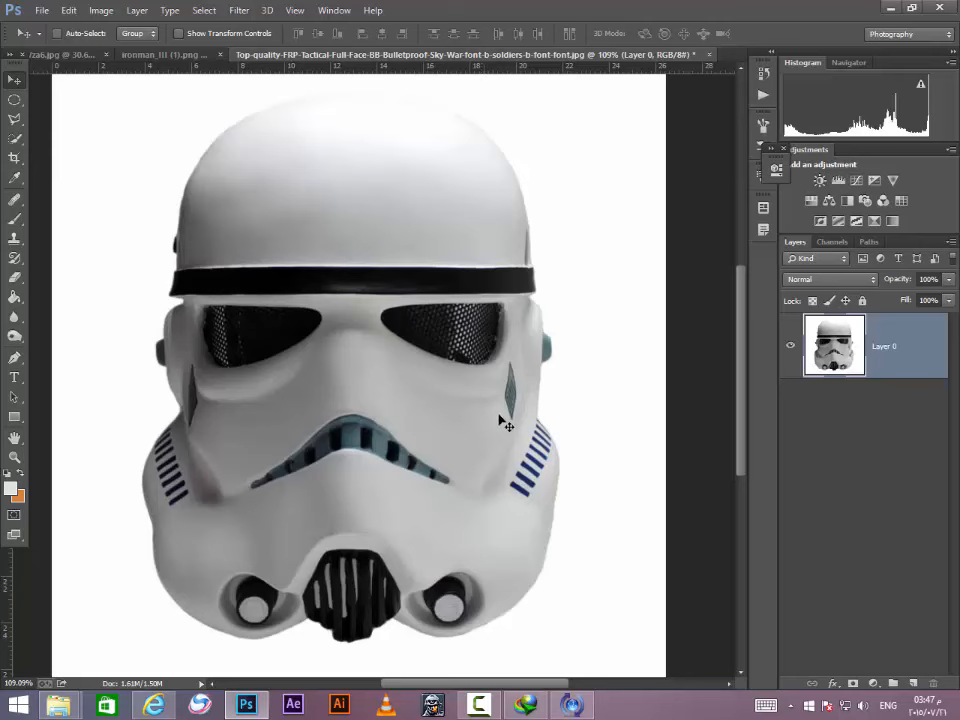
scroll(490, 428, down, 1)
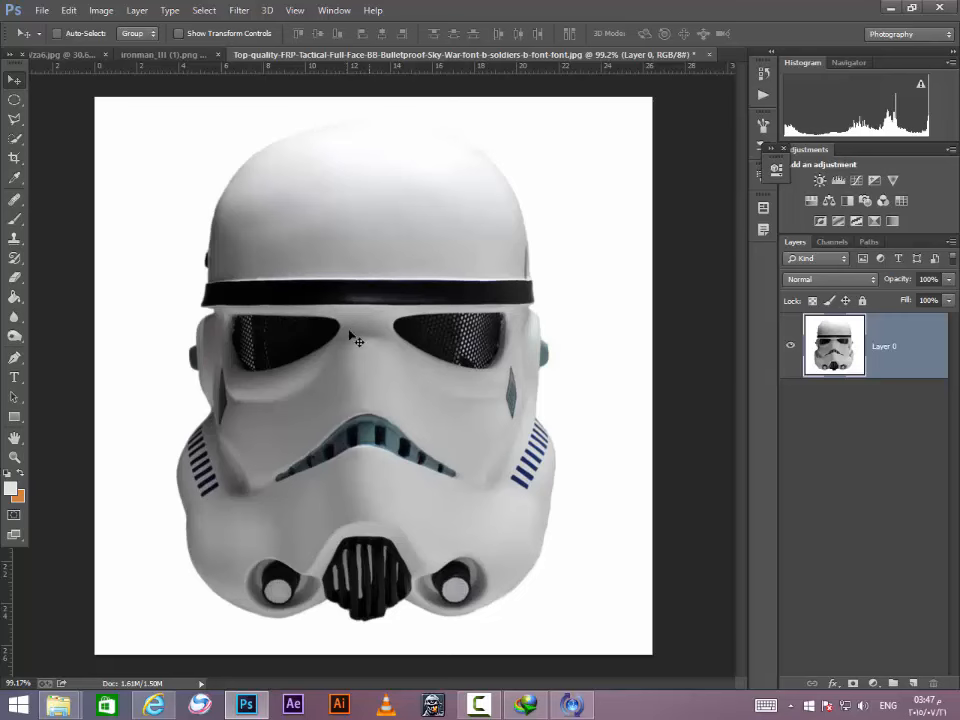
Step: Place a vertical guide down the centre of the helmet at about 12.9 cm, midway between the eyes
drag(6, 612, 374, 639)
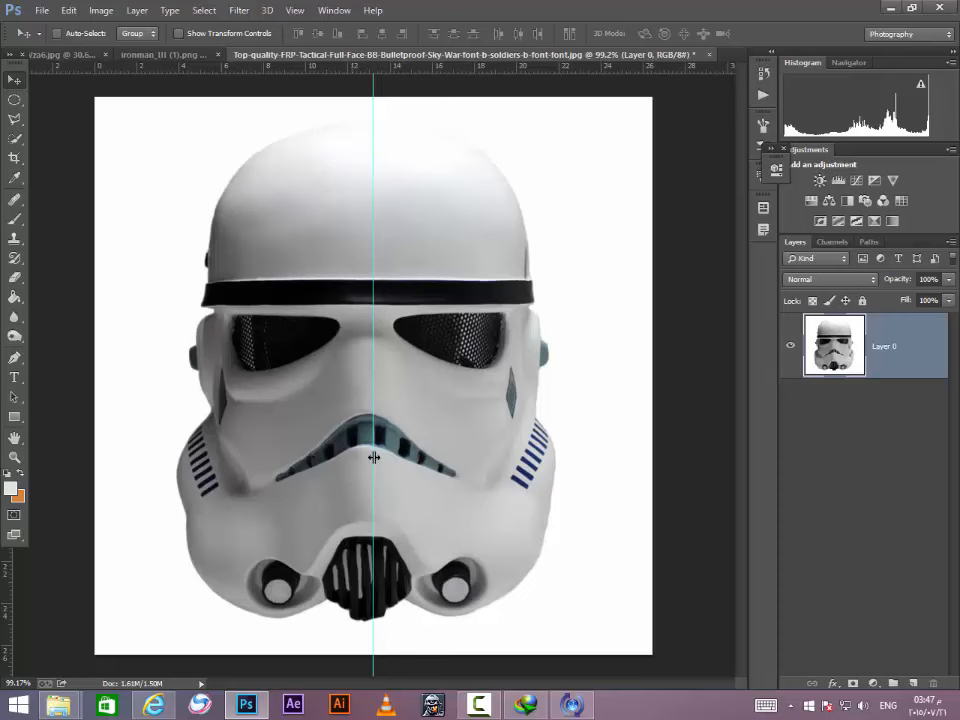
drag(373, 457, 368, 462)
drag(373, 236, 372, 242)
drag(372, 352, 364, 354)
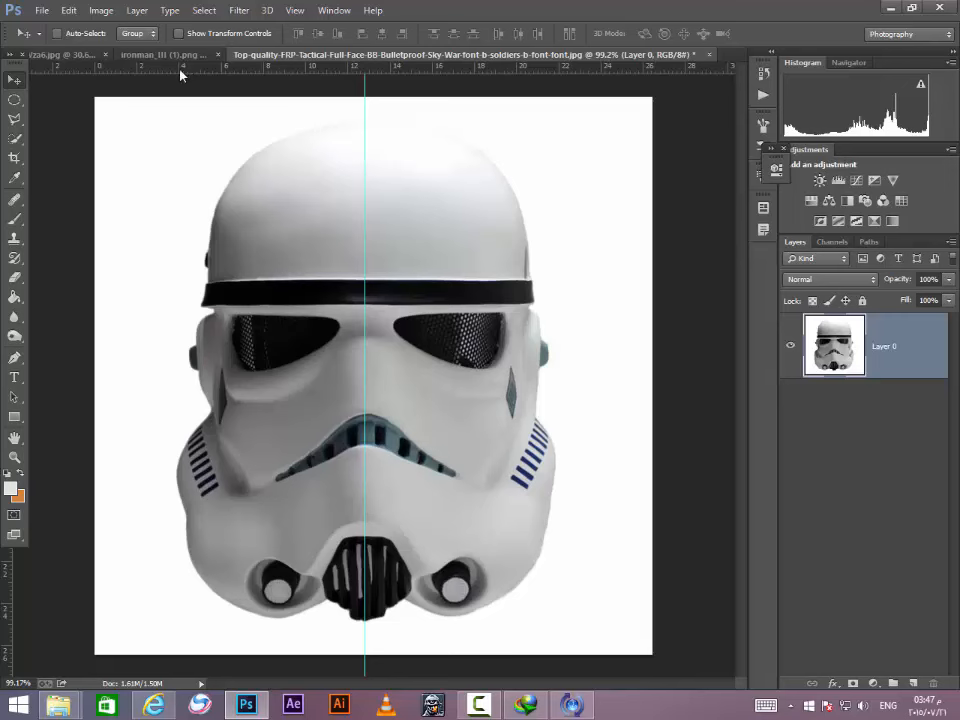
drag(180, 75, 201, 70)
click(367, 377)
scroll(368, 372, up, 5)
click(364, 304)
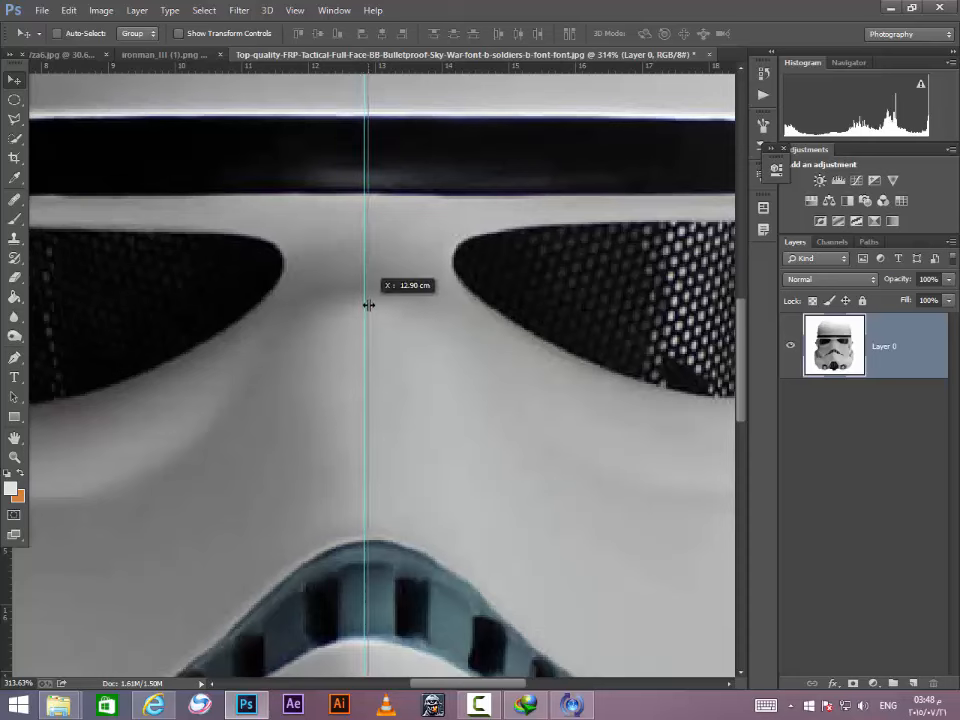
scroll(356, 307, down, 5)
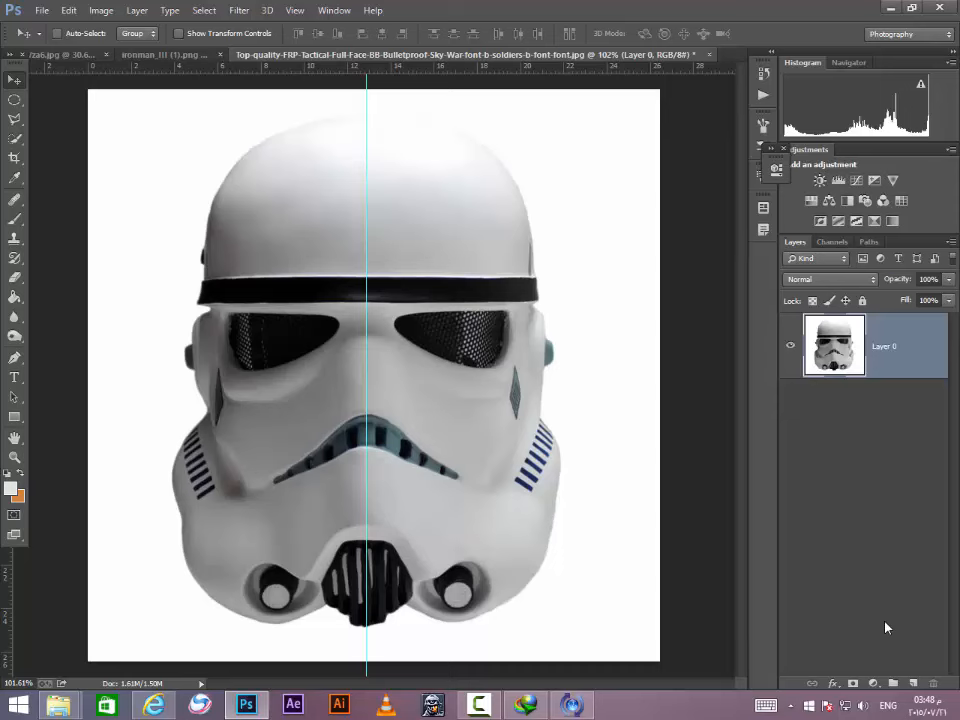
Step: Duplicate Layer 0, keep the copy as the active layer and activate the Polygonal Lasso tool
key(ctrl+j)
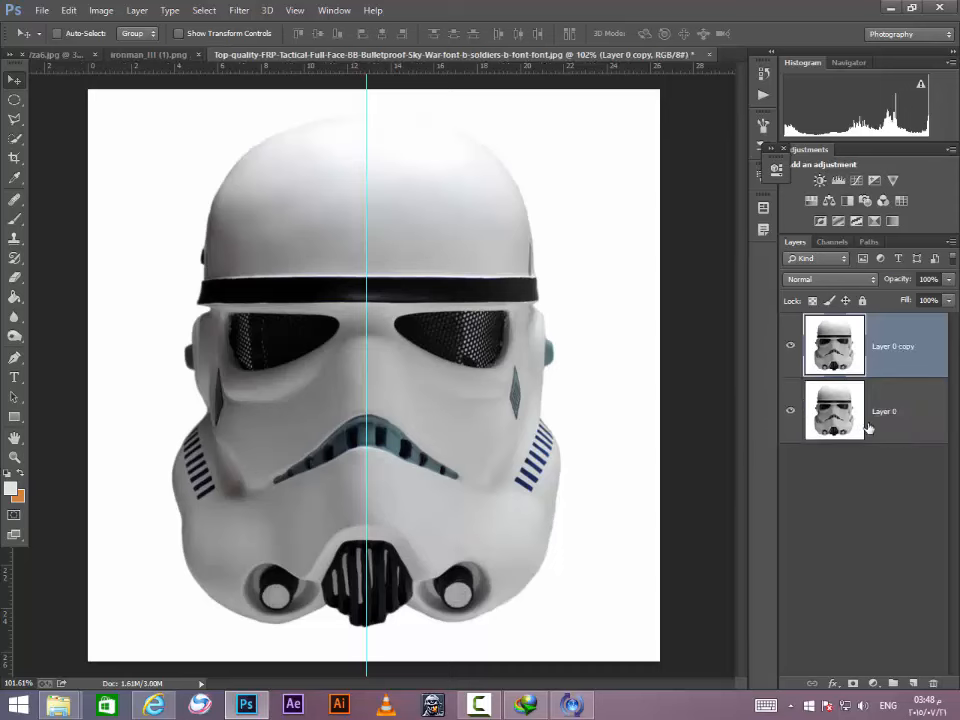
right_click(868, 427)
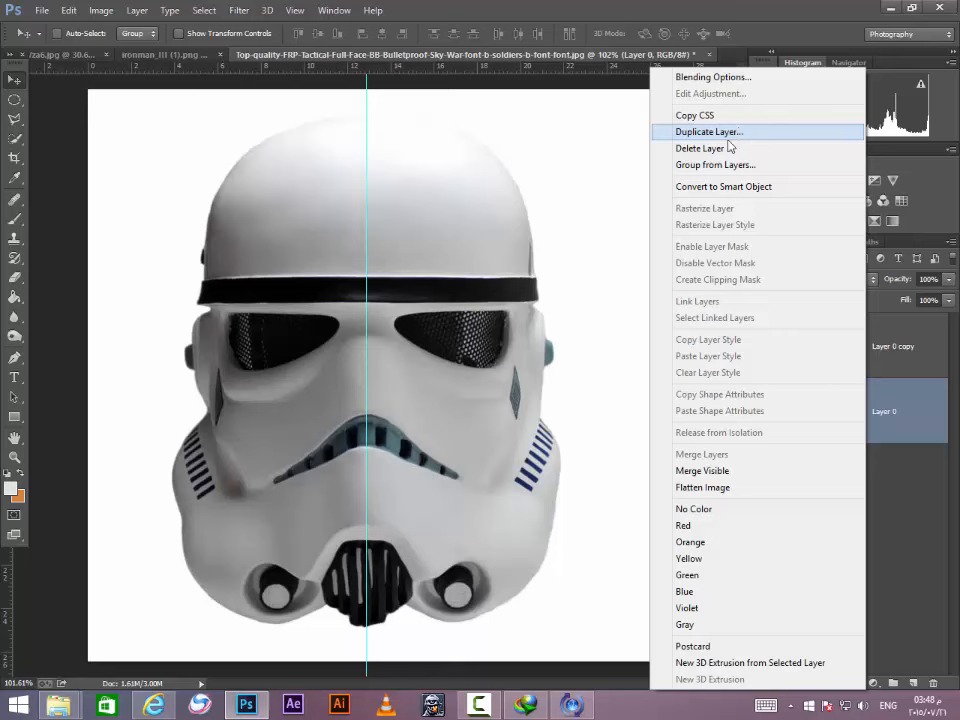
click(880, 350)
click(863, 347)
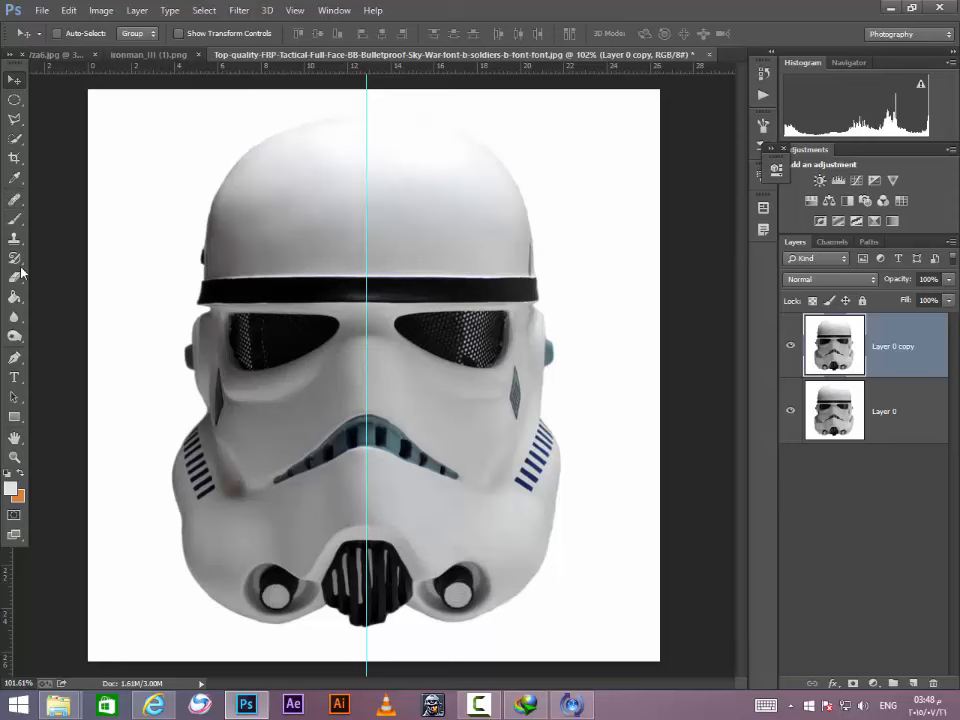
click(18, 120)
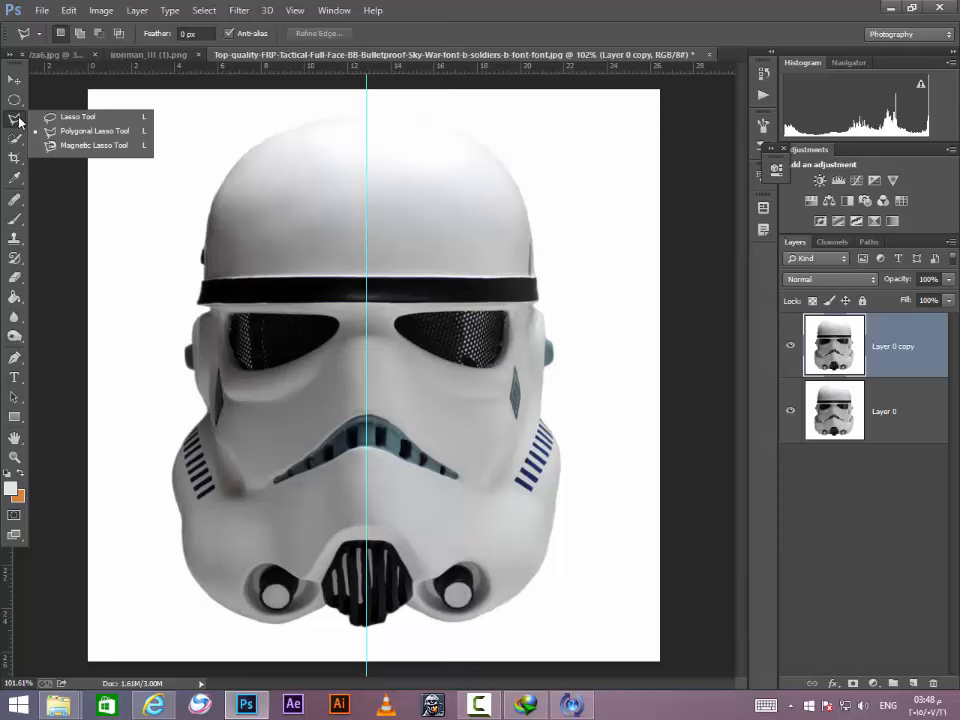
click(75, 136)
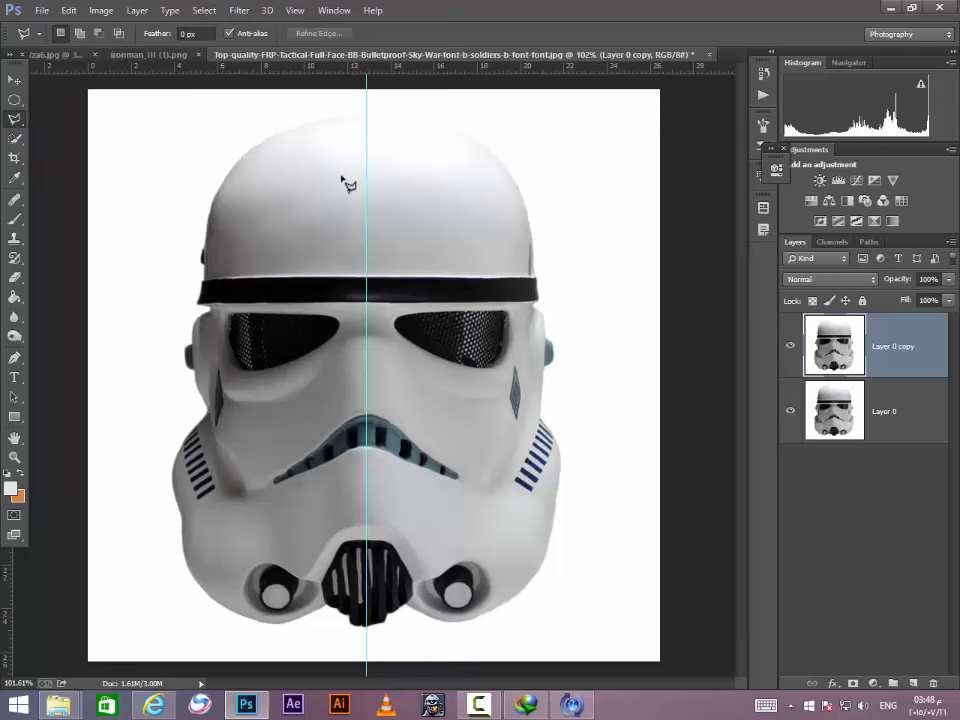
click(491, 172)
click(314, 141)
click(480, 393)
click(622, 393)
click(515, 181)
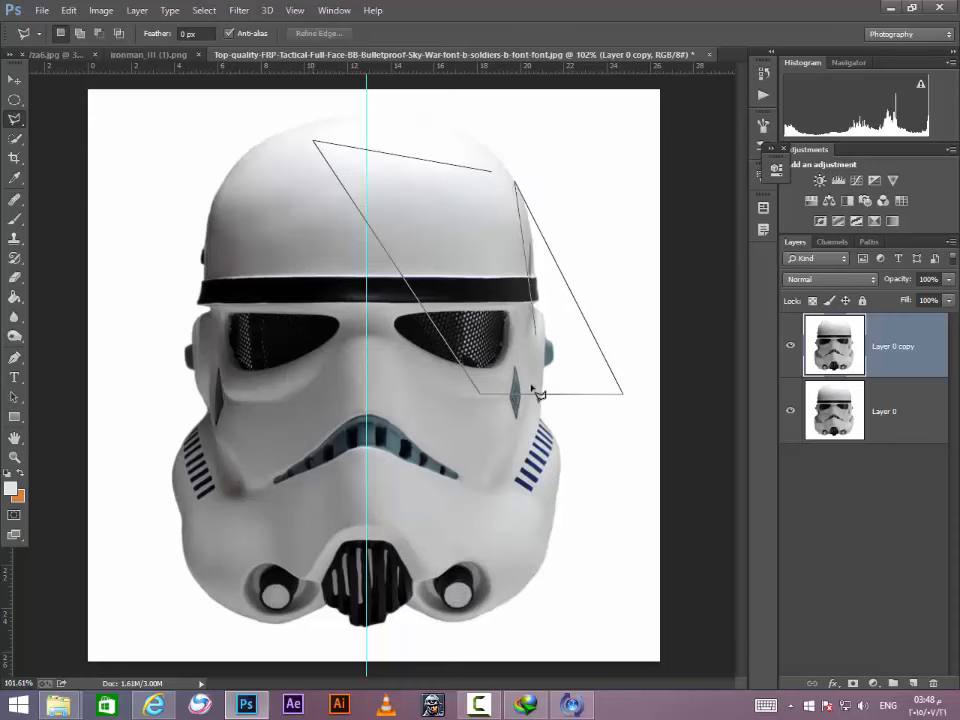
click(517, 447)
click(313, 560)
click(506, 306)
click(660, 340)
click(357, 437)
double_click(367, 413)
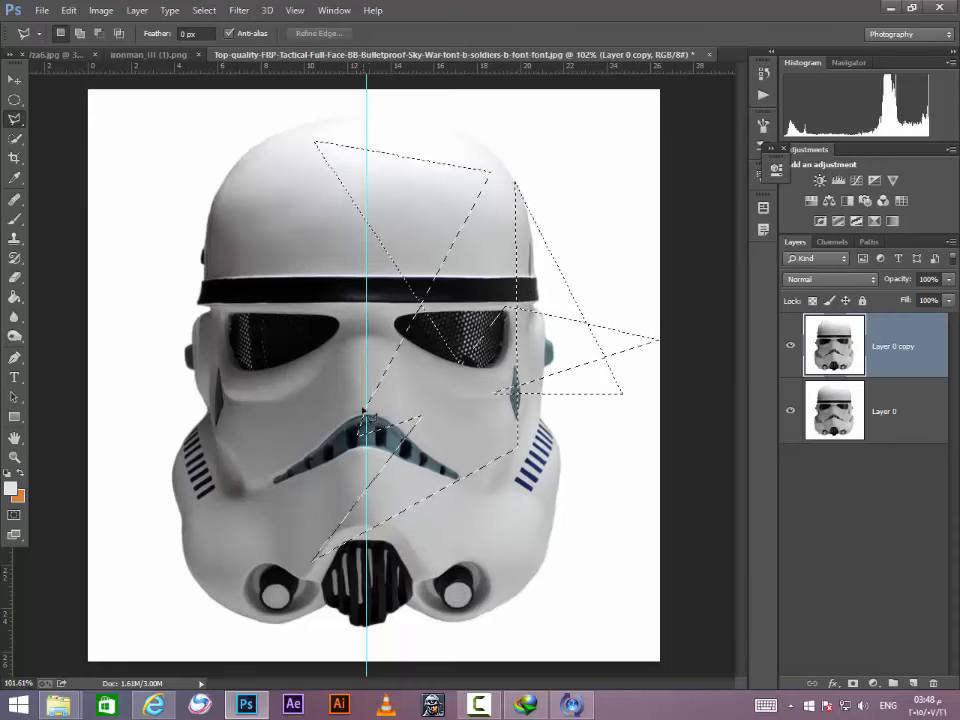
key(ctrl+d)
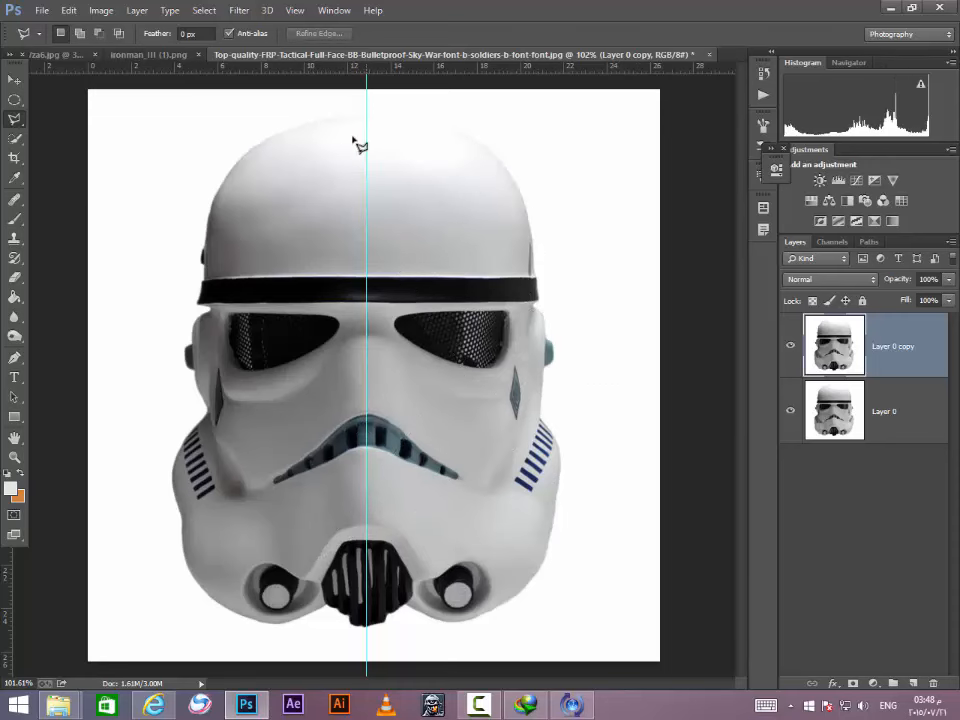
click(200, 12)
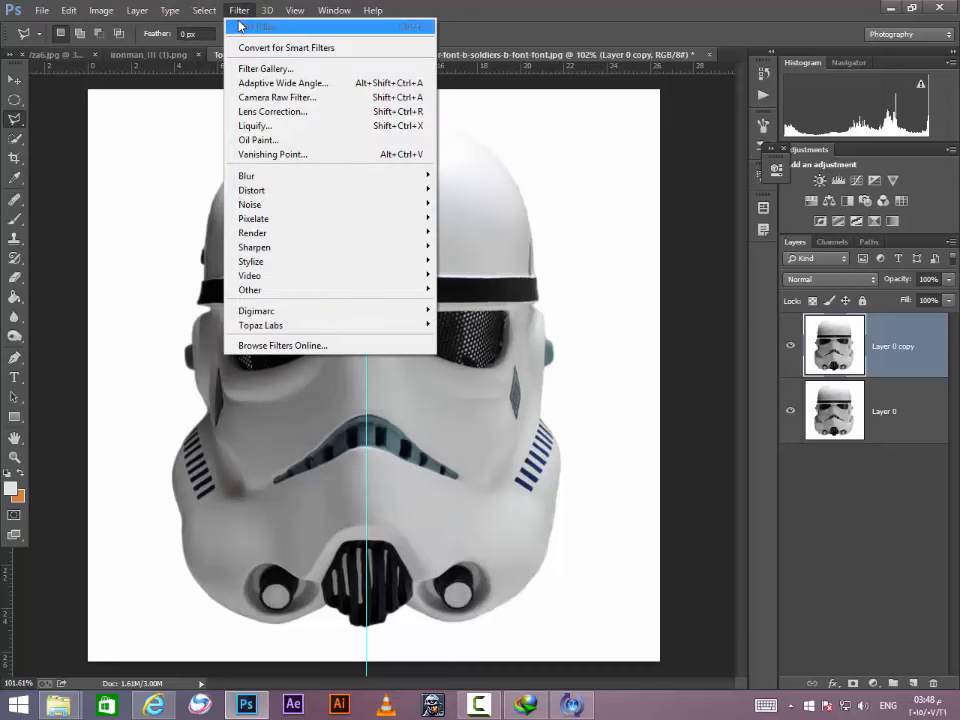
mouse_move(290, 177)
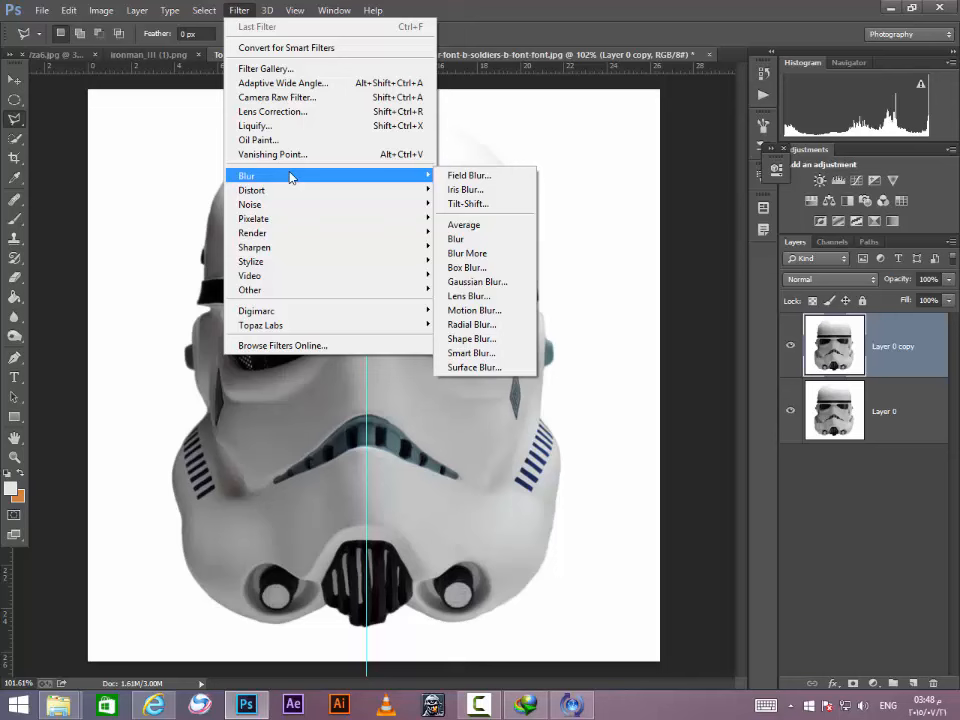
click(488, 240)
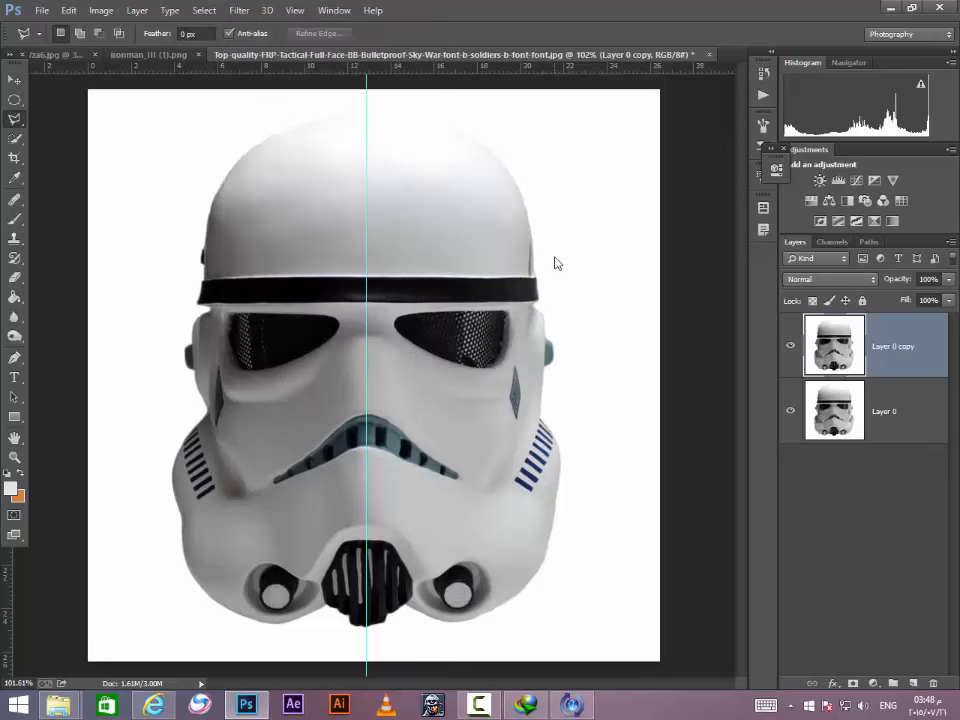
Step: Select a lower triangle of the black forehead band just right of the guide, apply the Average blur and clear the selection
scroll(379, 231, up, 4)
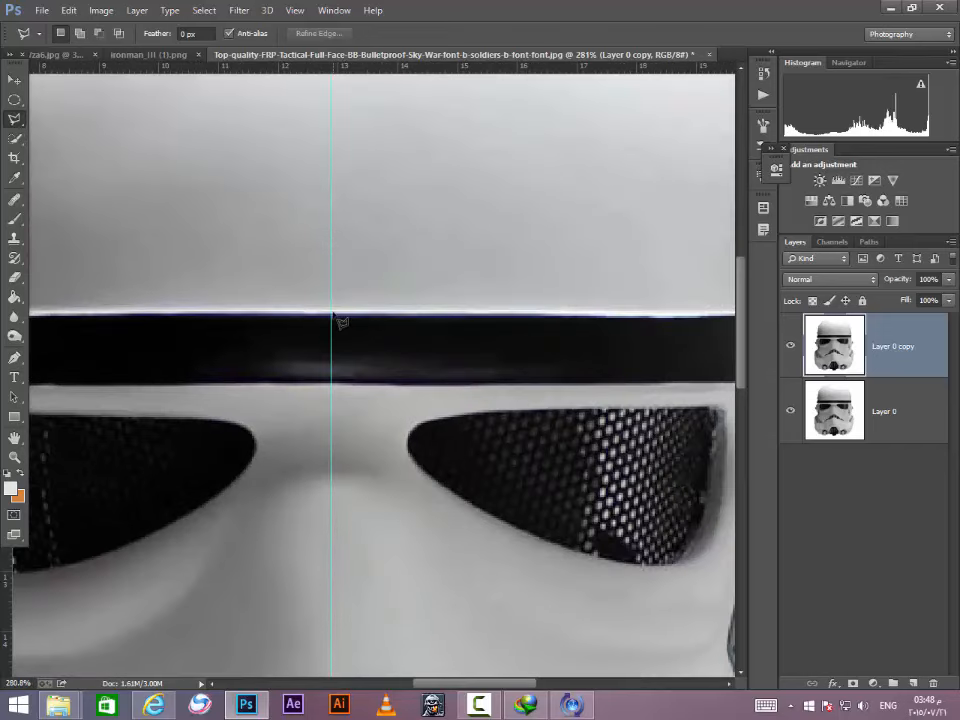
click(332, 313)
click(446, 384)
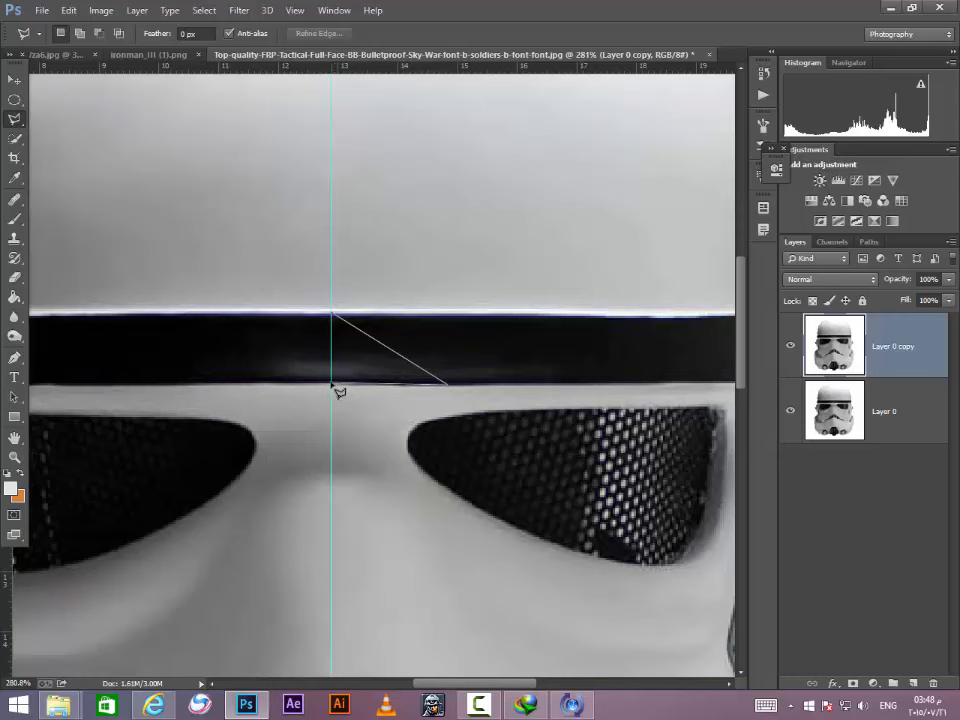
click(332, 384)
click(336, 318)
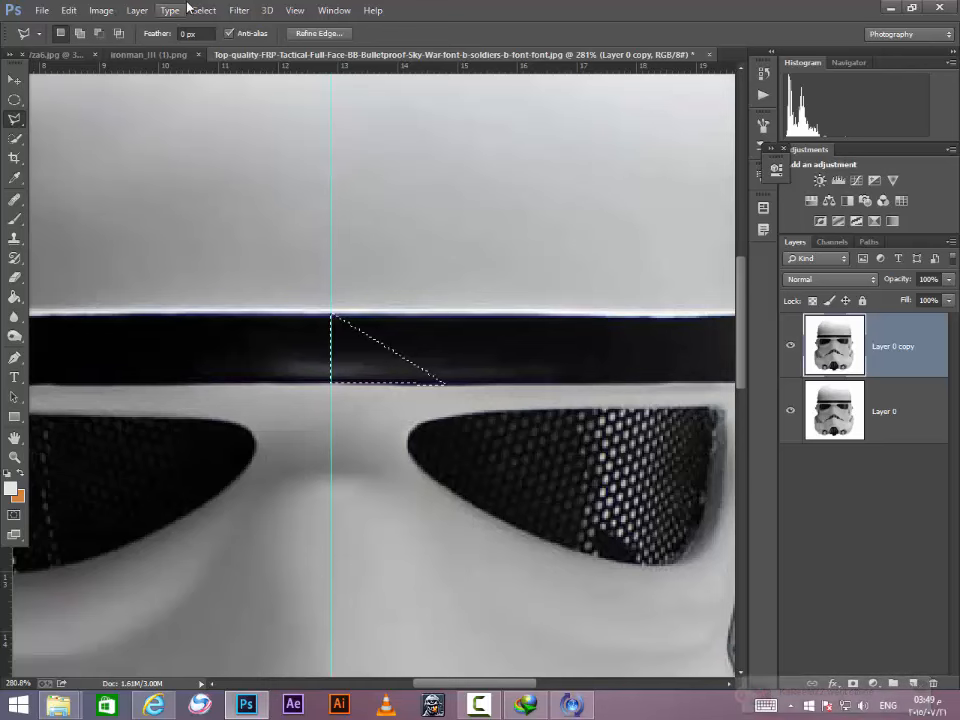
click(238, 10)
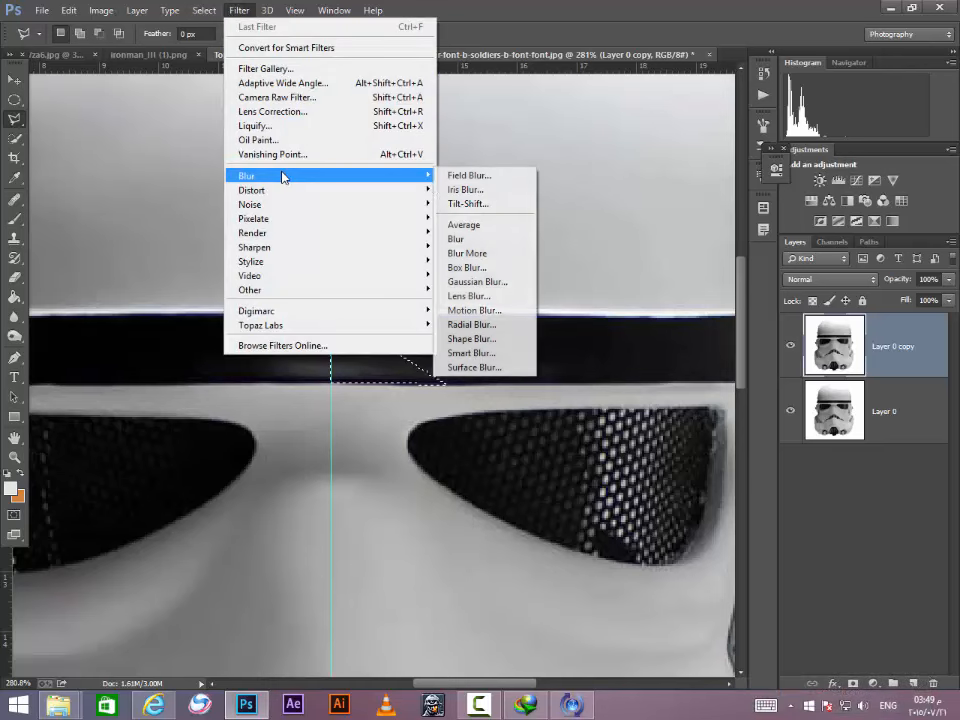
click(463, 226)
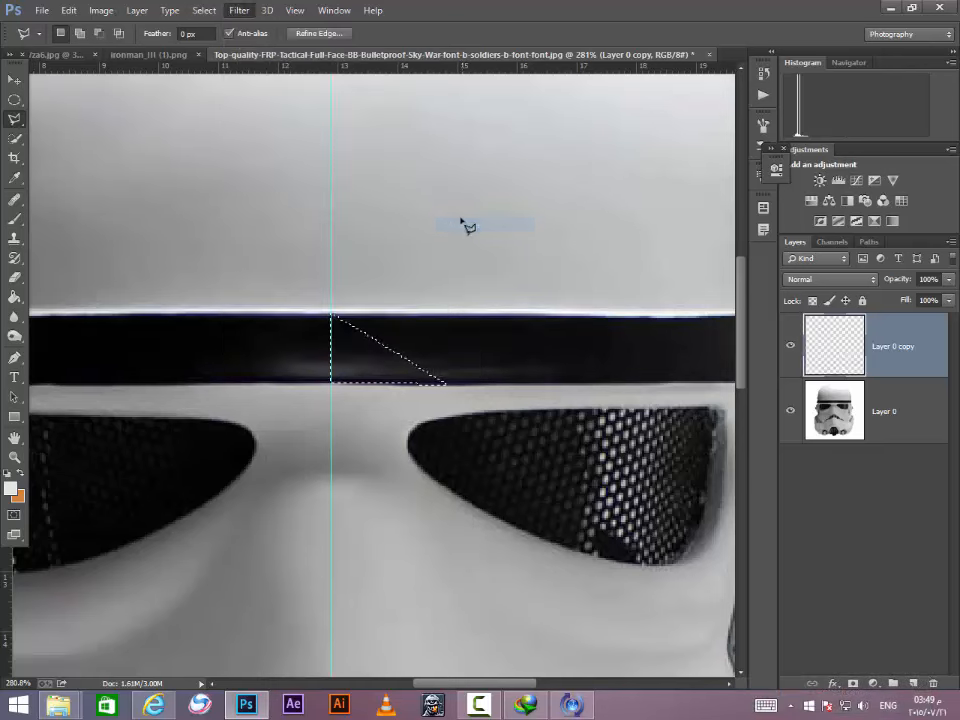
key(ctrl+d)
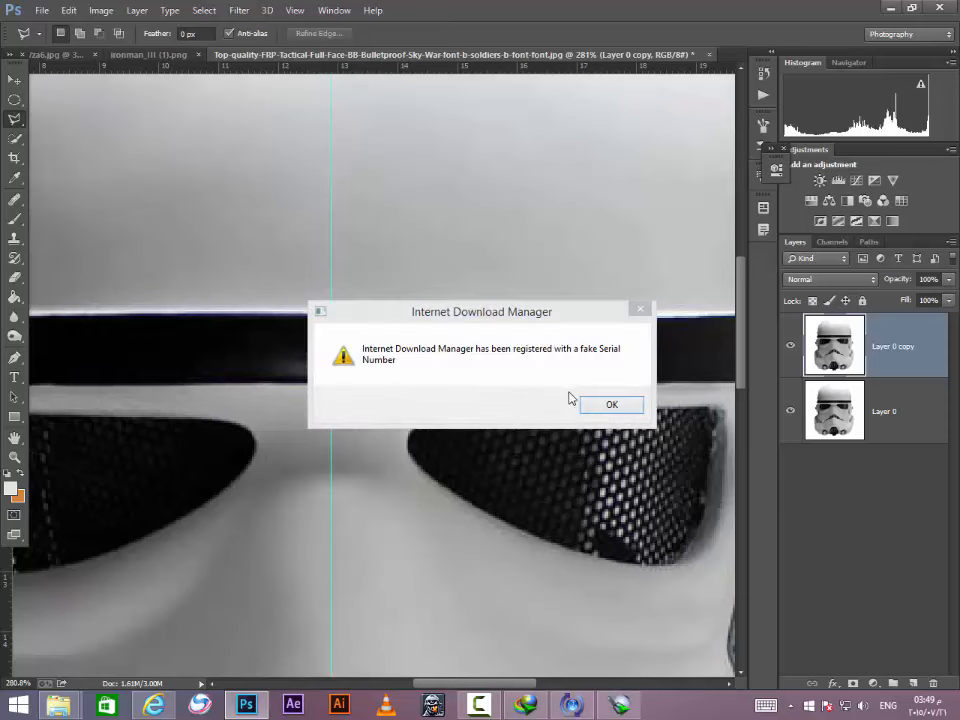
click(602, 405)
click(441, 384)
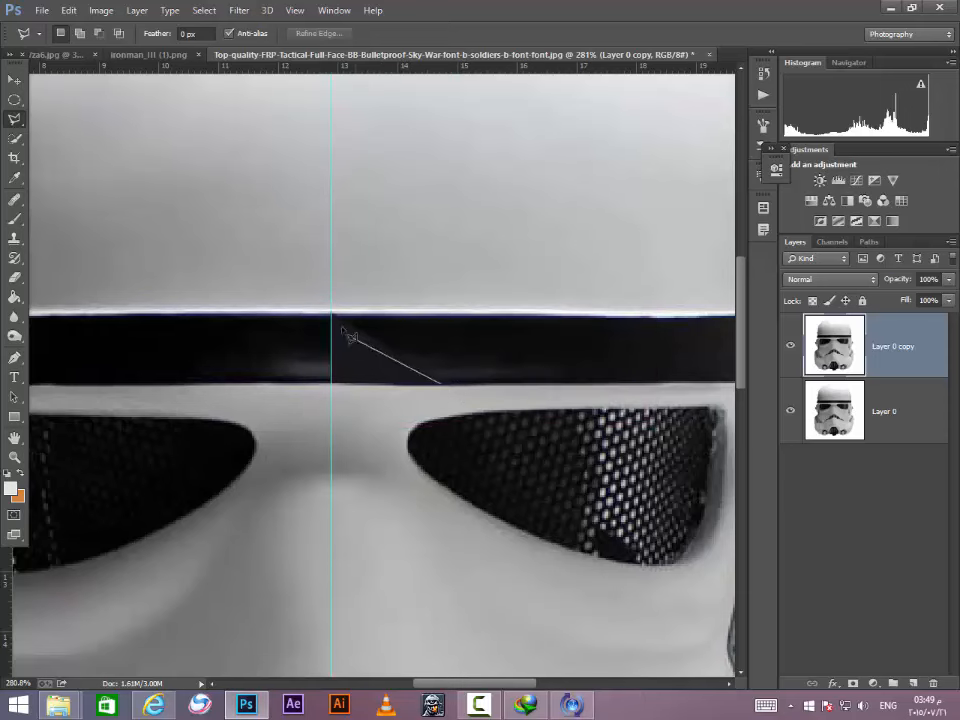
click(331, 314)
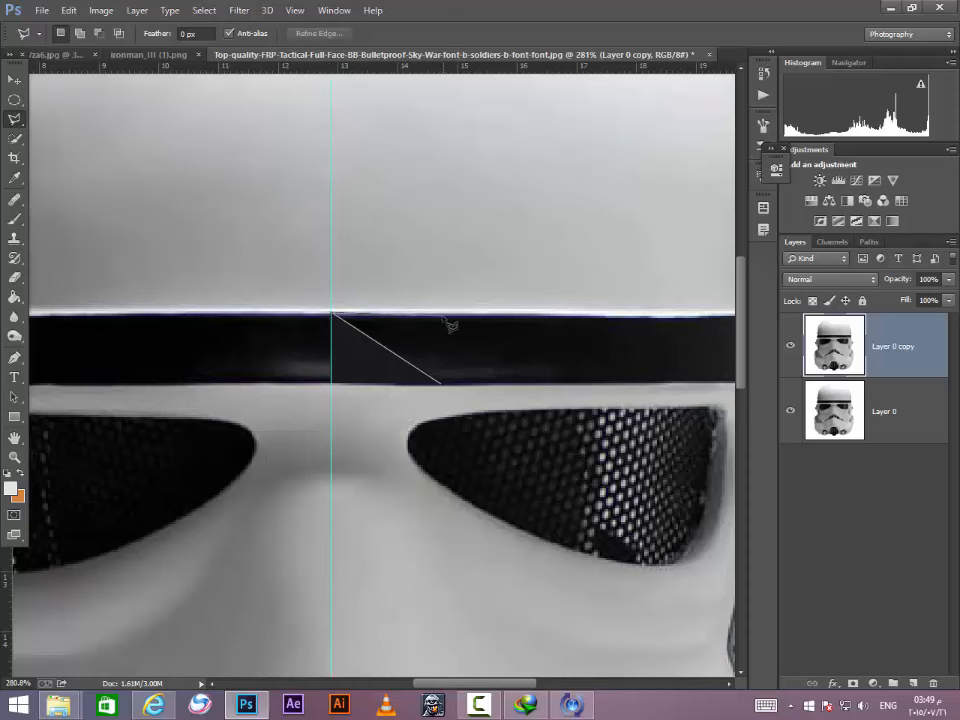
click(444, 387)
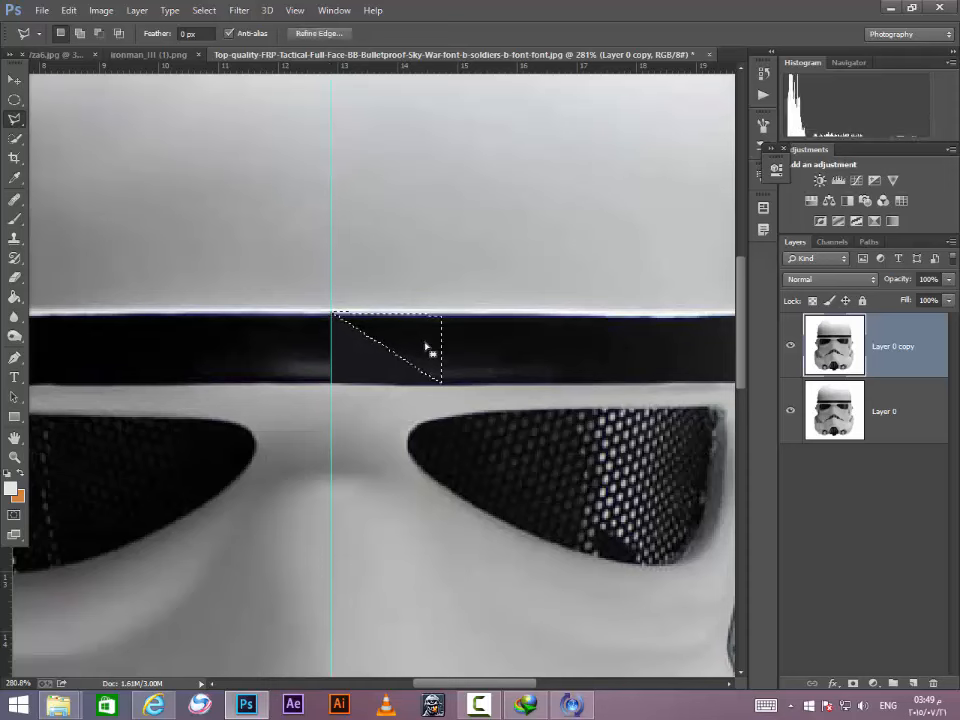
click(239, 10)
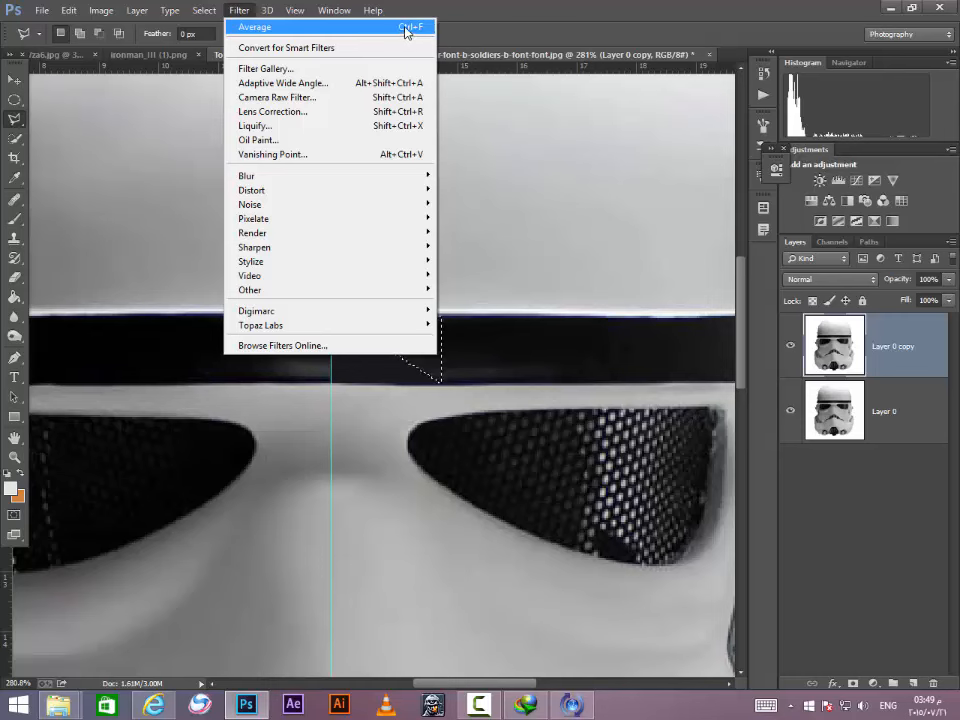
click(438, 371)
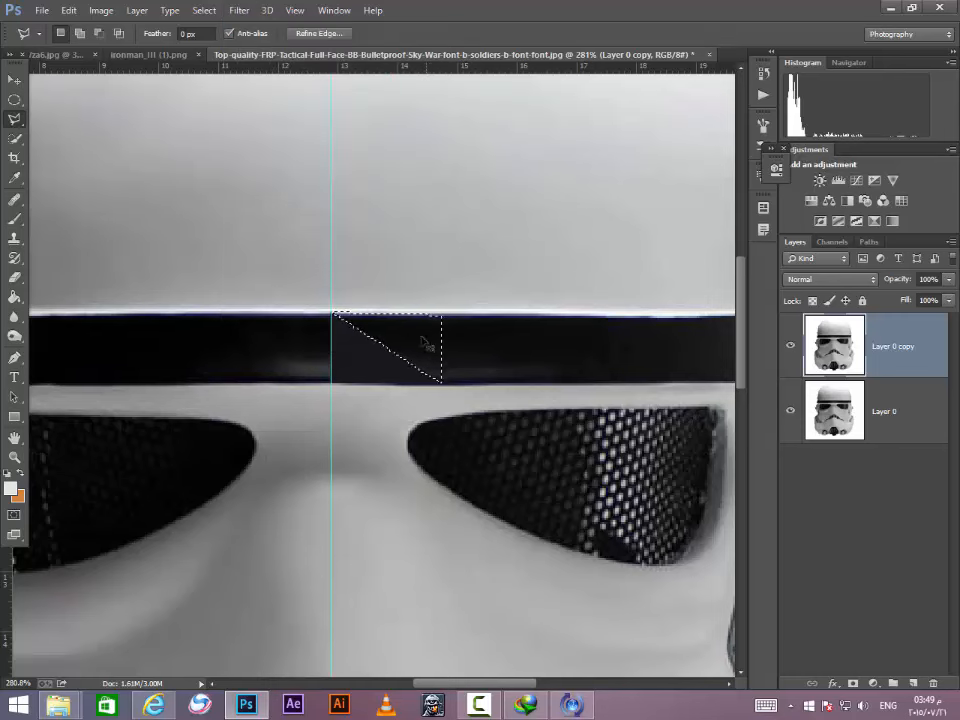
key(ctrl+d)
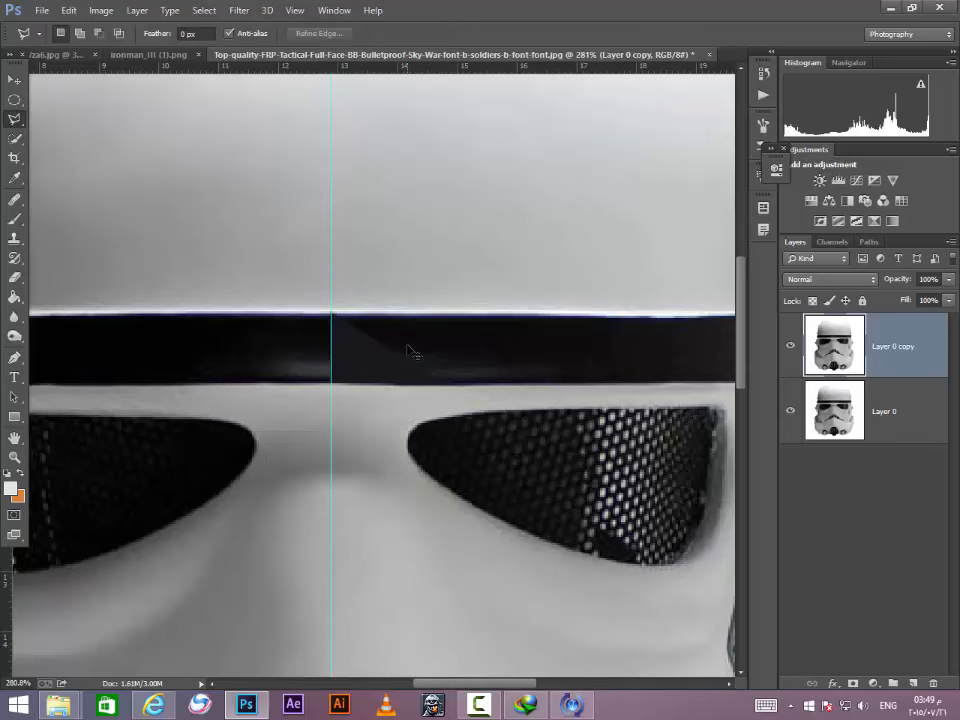
Step: Select the upper triangle of the black band adjoining the averaged one, repeat the Average blur and clear the selection
click(332, 313)
click(440, 315)
double_click(440, 380)
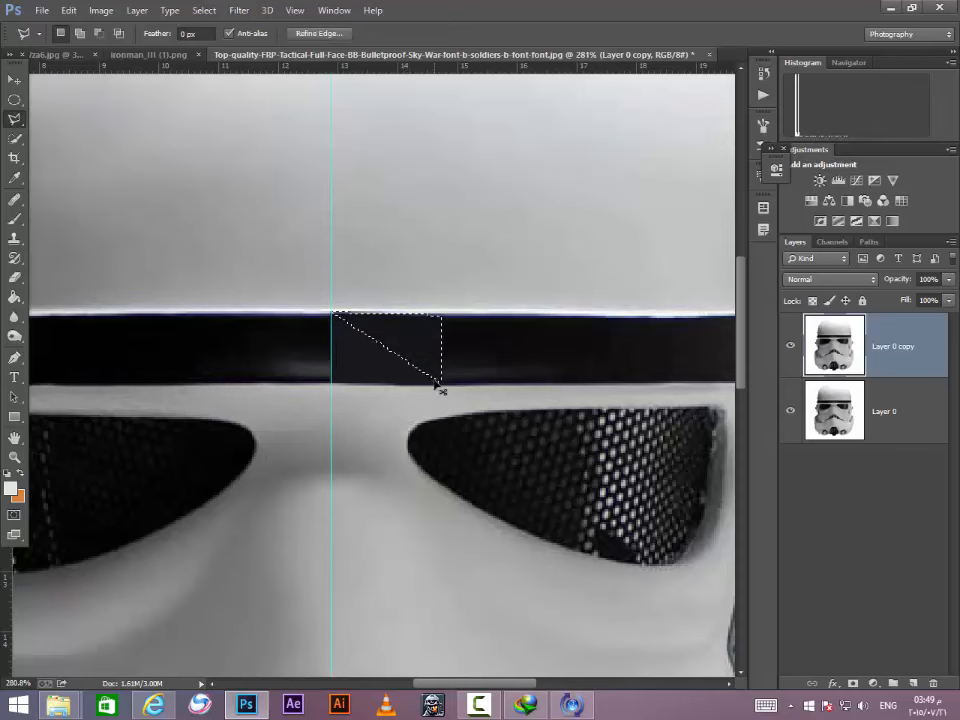
key(ctrl+d)
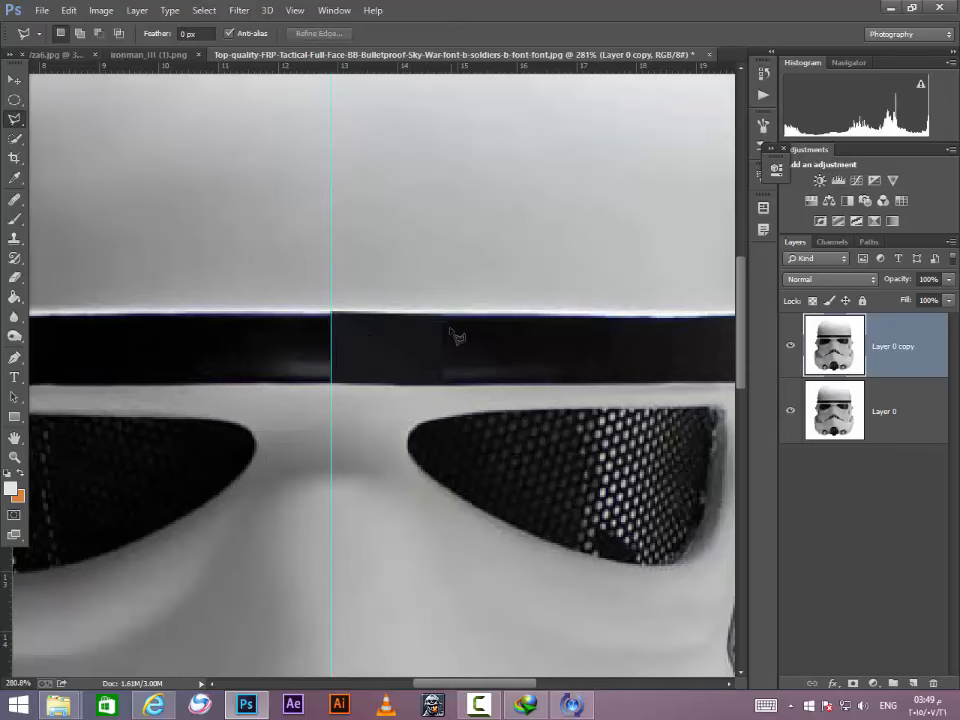
scroll(455, 333, down, 2)
scroll(470, 325, up, 4)
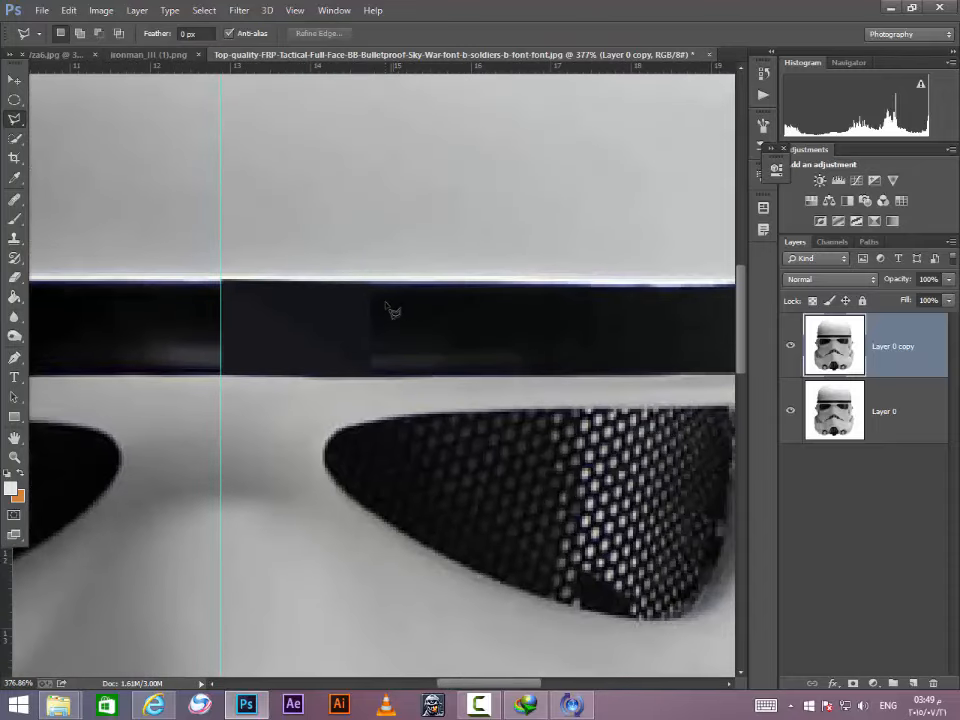
Step: Select the lower triangle of the black band from about 14.8 to 15.9 cm and apply the Average blur
click(374, 284)
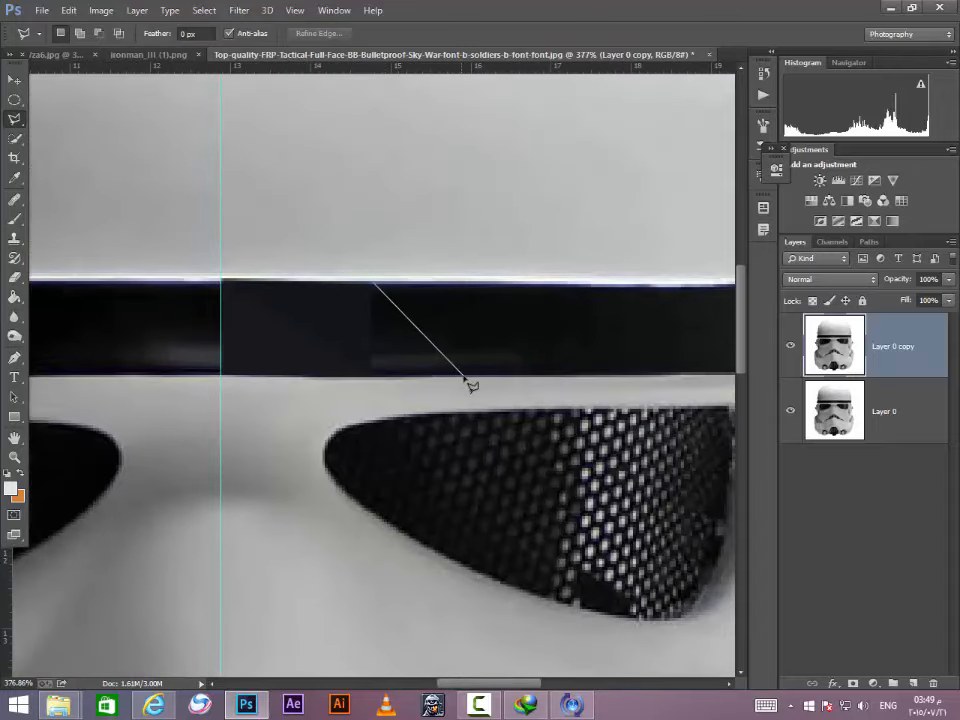
click(462, 376)
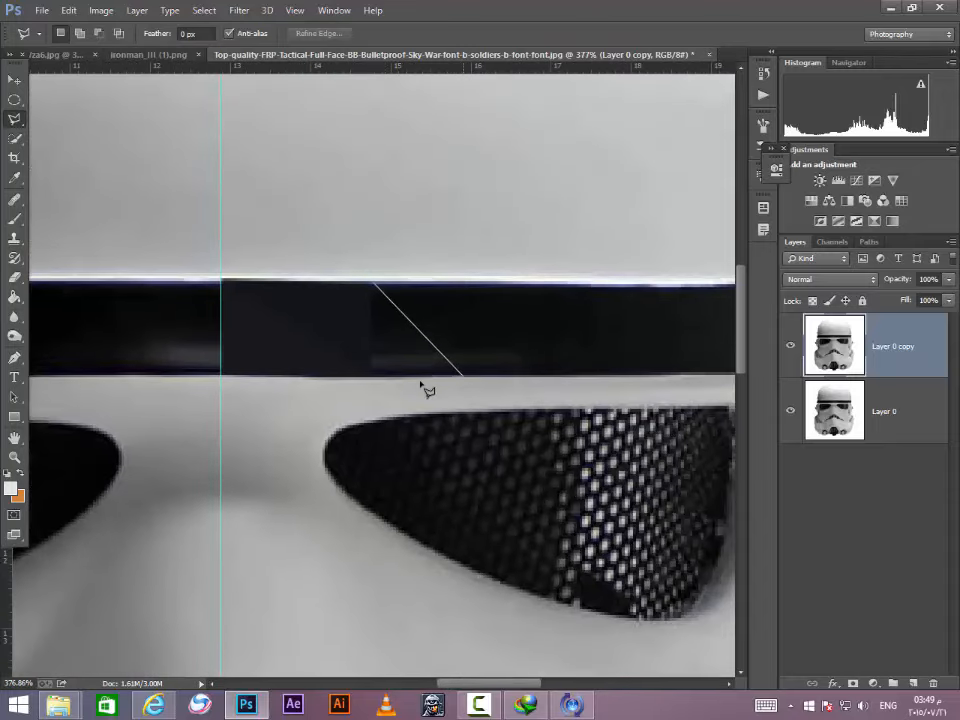
click(367, 376)
click(376, 288)
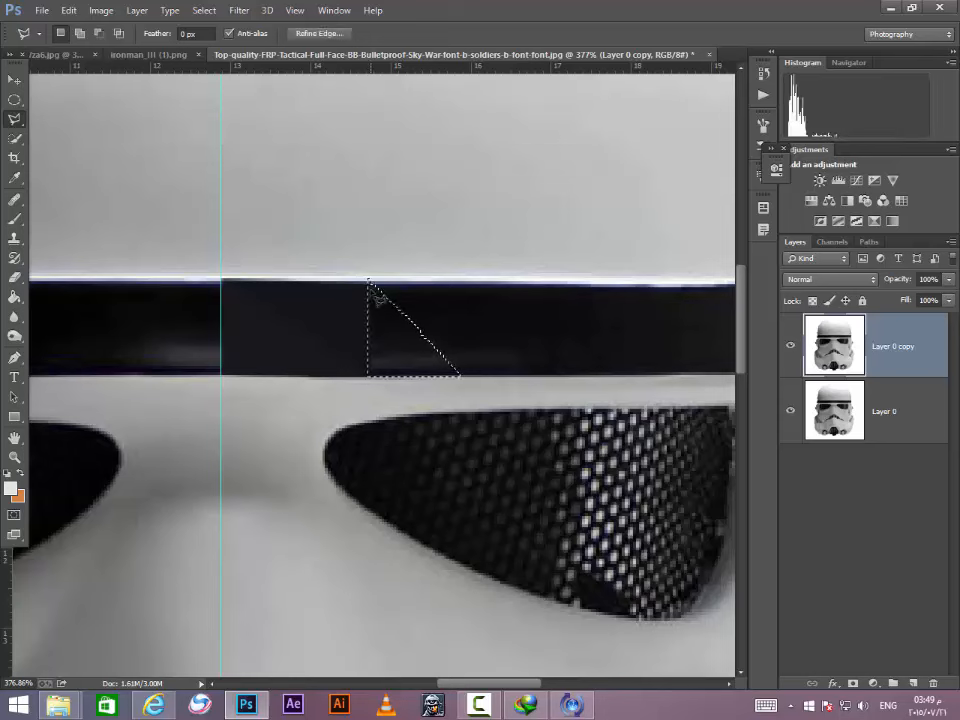
Step: Select the inverted triangle beside it, from about 14.8 to 16.4 cm along the band's upper edge, and average its colour
click(413, 309)
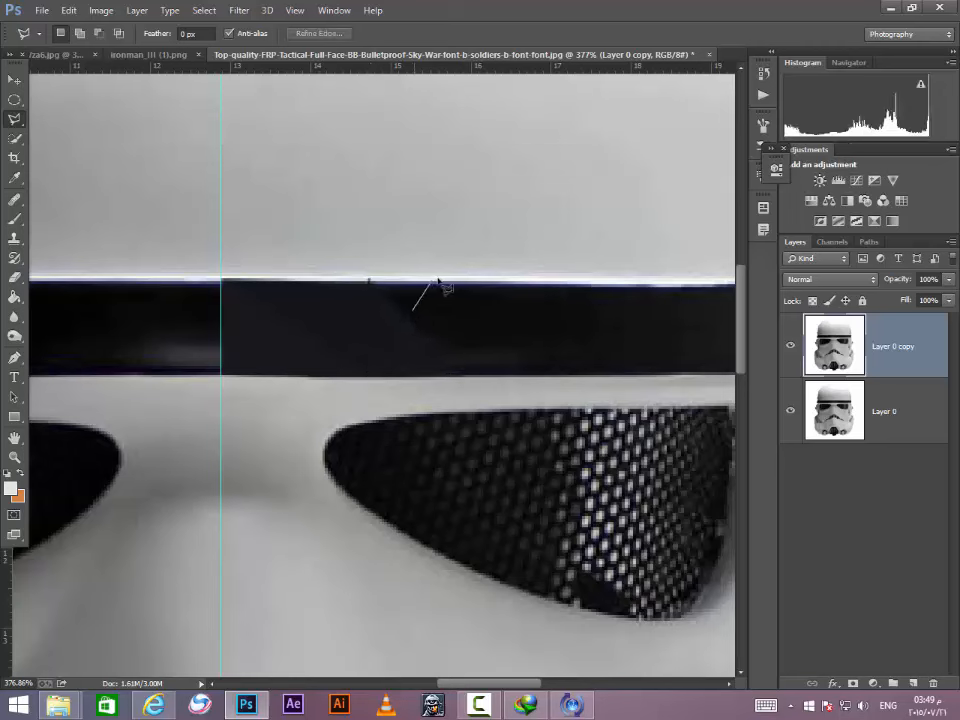
click(413, 309)
click(437, 346)
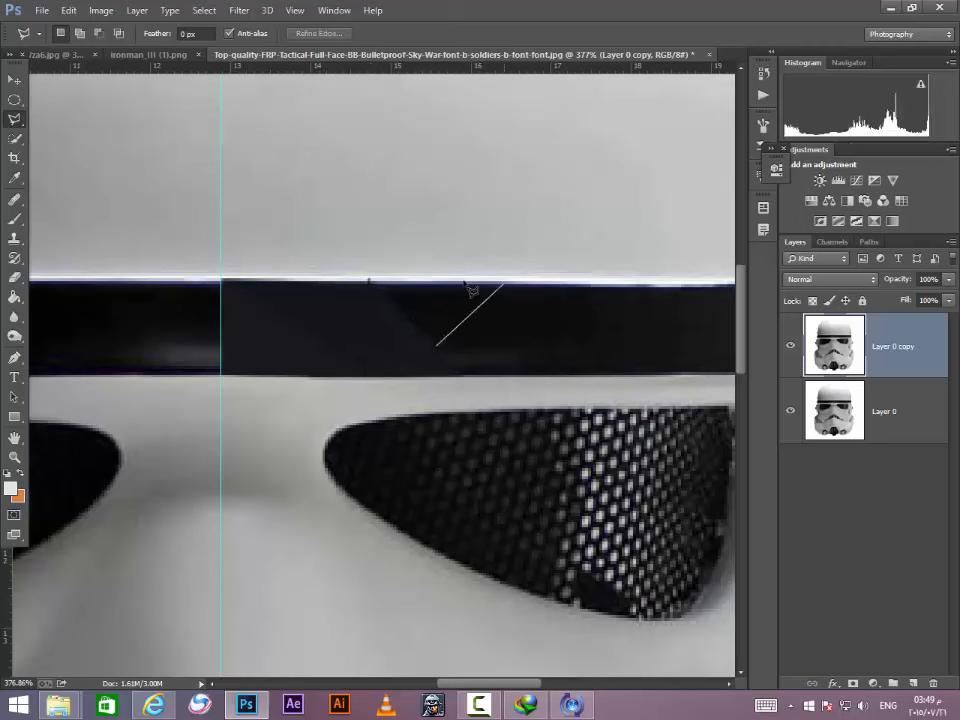
click(370, 281)
click(438, 348)
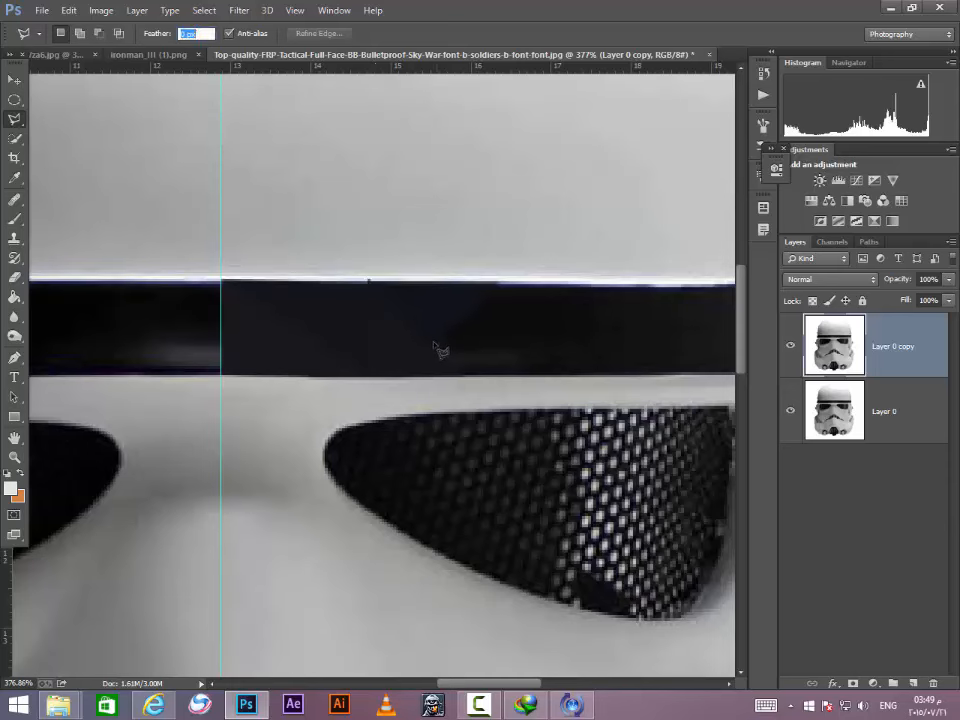
Step: Select the adjoining black-band triangle with its apex at about 16.4 cm and its lower corner at 16.8 cm, and average it
click(432, 352)
click(501, 285)
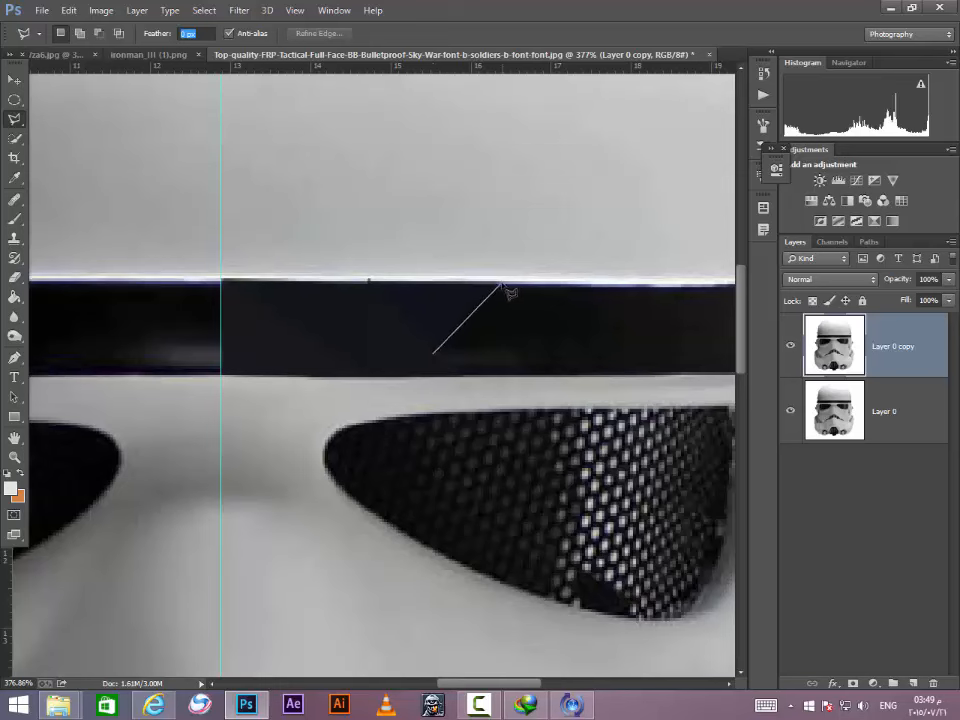
click(535, 375)
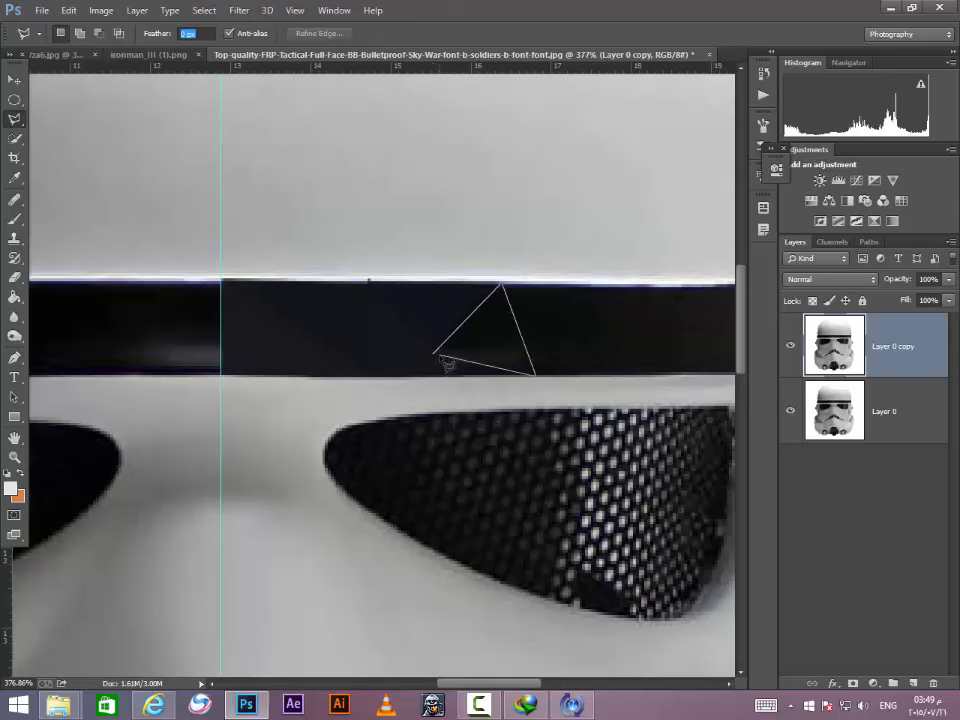
click(432, 354)
Step: Select the thin leftover wedge along the band's lower edge beneath that triangle, average it and clear the selection
click(523, 377)
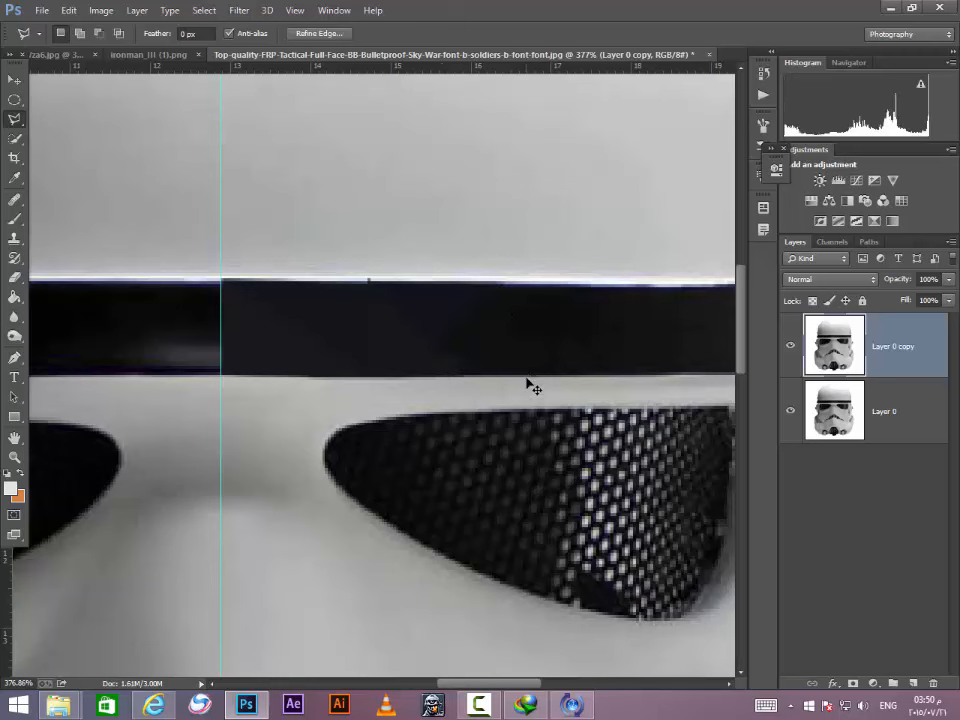
click(438, 353)
click(454, 374)
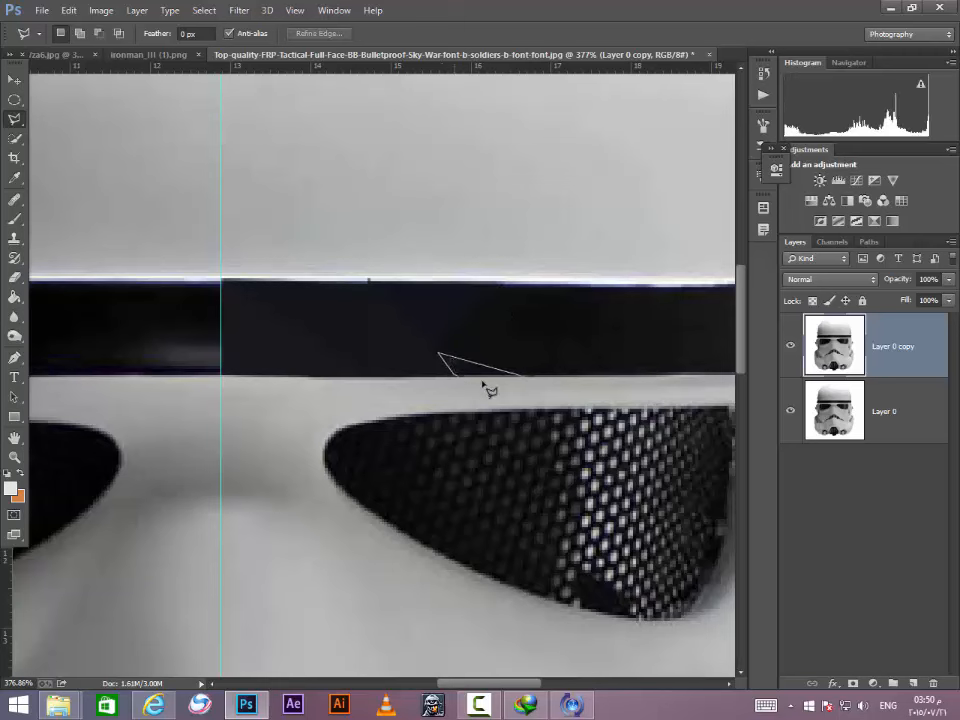
click(526, 376)
key(ctrl+d)
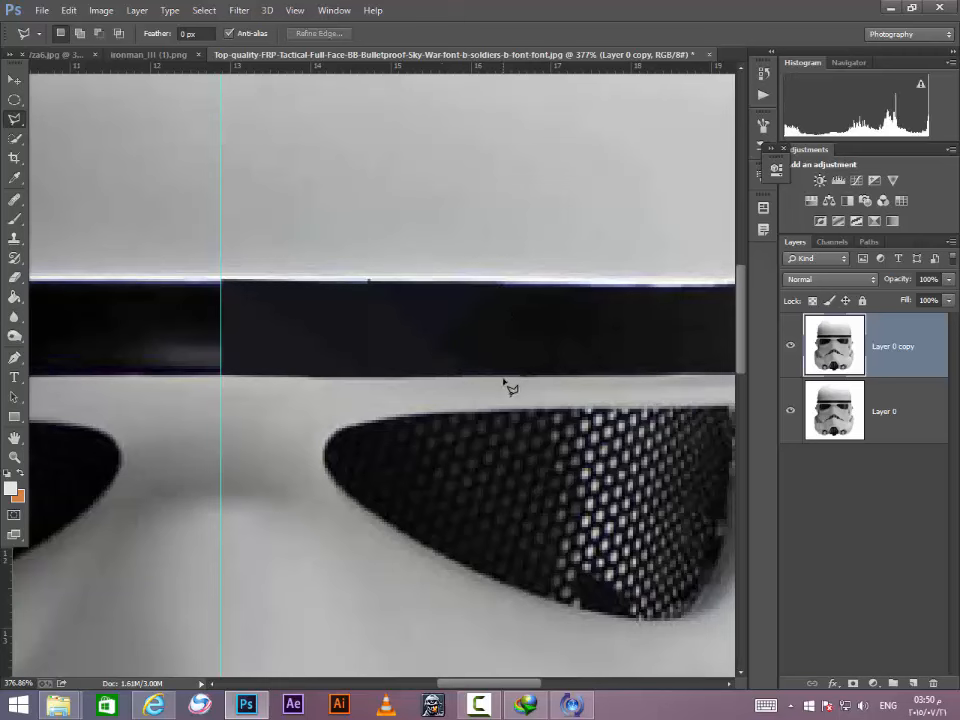
Step: Average the colour of an inverted band triangle from about 16.4 to 17.7 cm on the upper edge, and clear the selection
scroll(514, 378, up, 3)
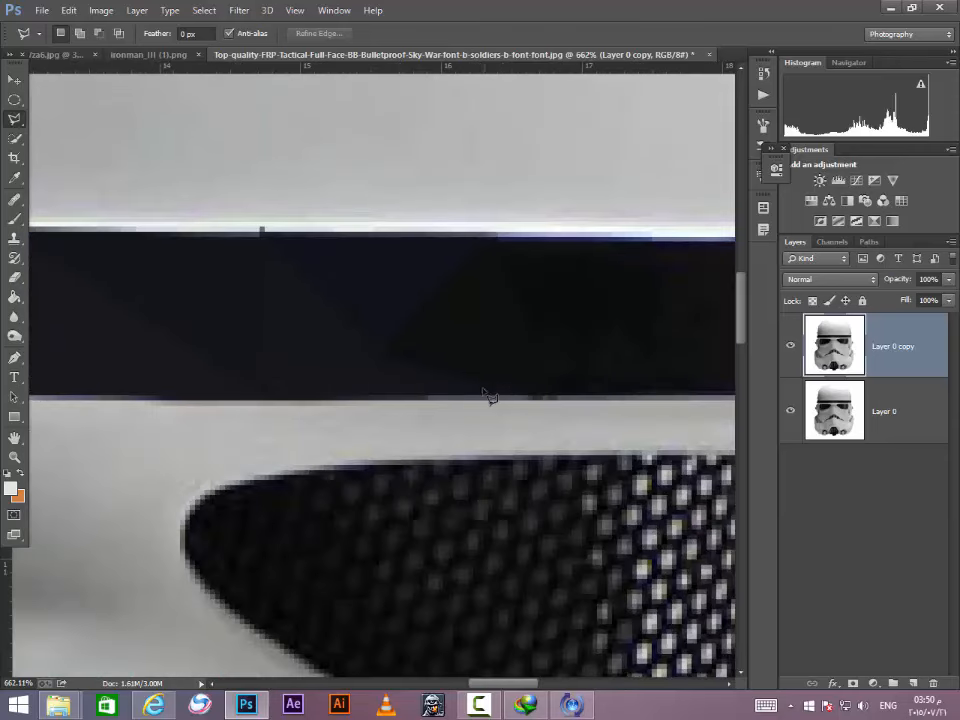
click(552, 389)
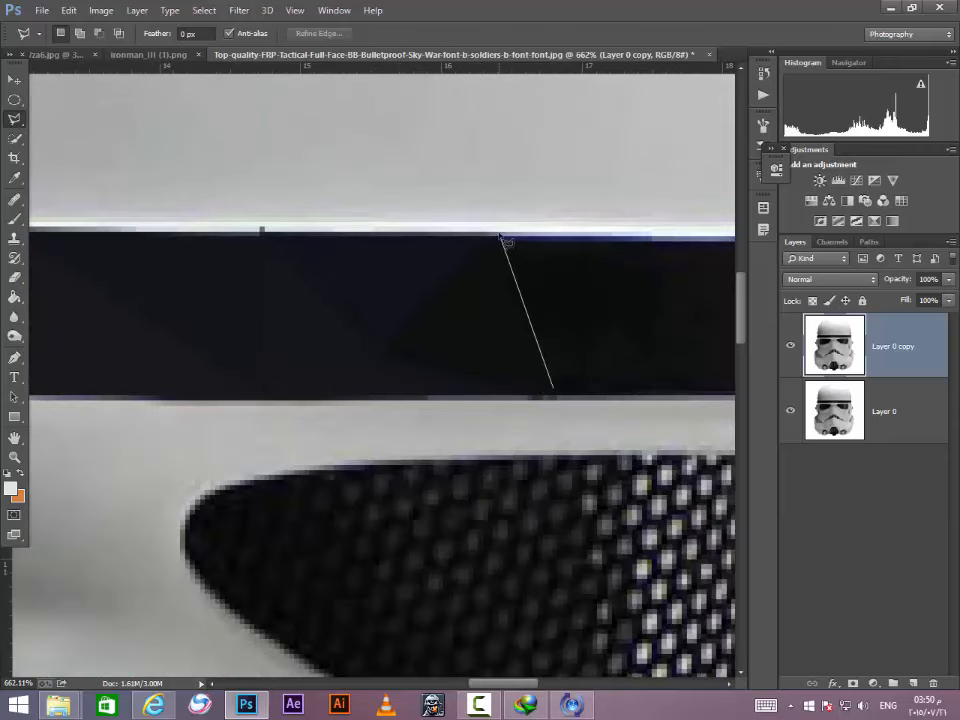
click(500, 236)
click(688, 243)
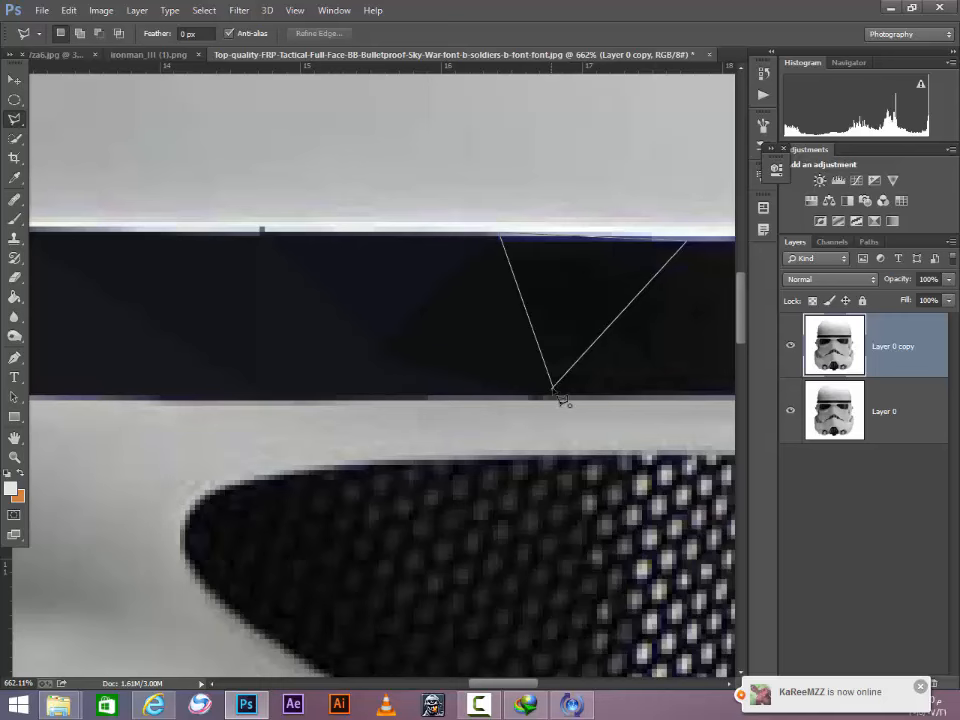
click(556, 391)
key(ctrl+d)
Step: Average an upright band triangle based on the lower edge from about 16.8 to 17.9 cm and clear the selection
click(555, 389)
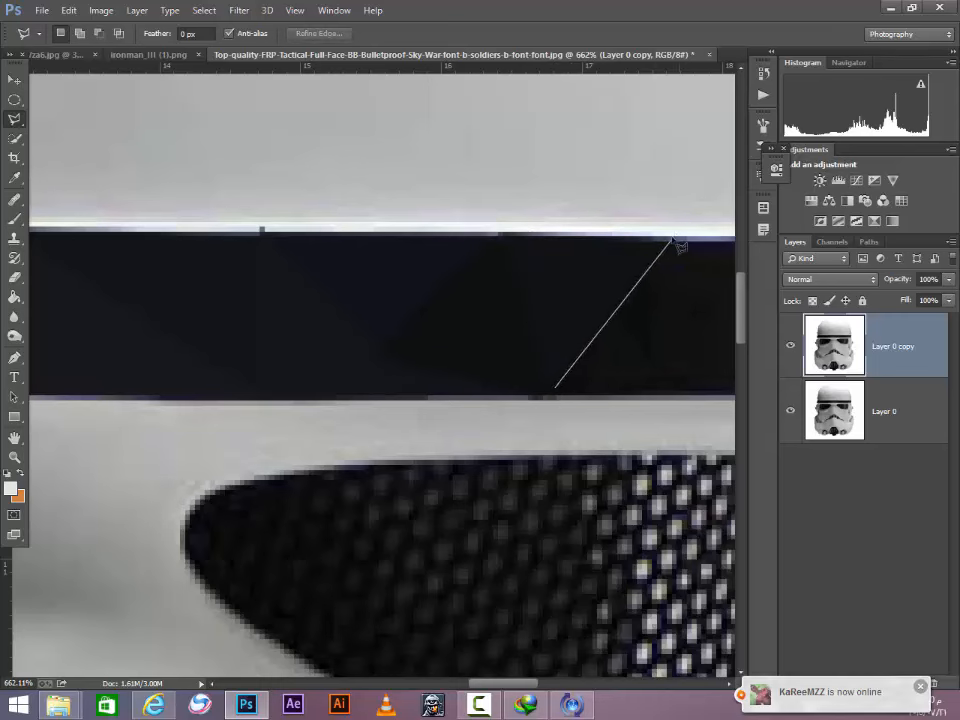
click(660, 238)
click(706, 392)
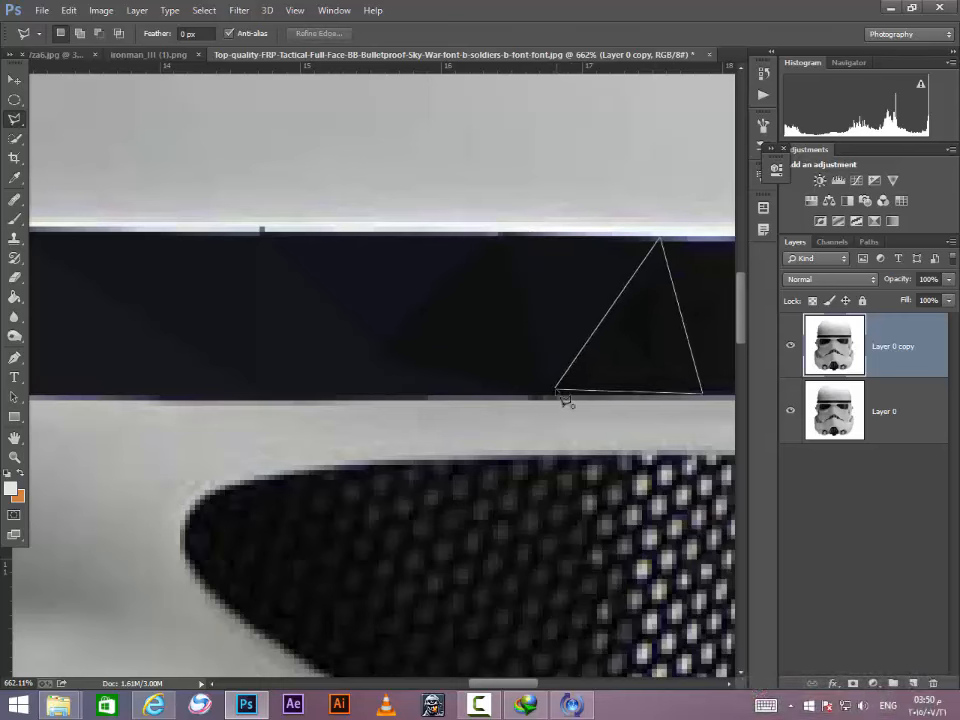
click(557, 392)
key(ctrl+d)
Step: Reselect a wider triangle over the averaged facets, from about 15.7 to 17.5 cm with its apex at 16.4 cm, average it and deselect
scroll(638, 316, down, 2)
scroll(638, 316, down, 2)
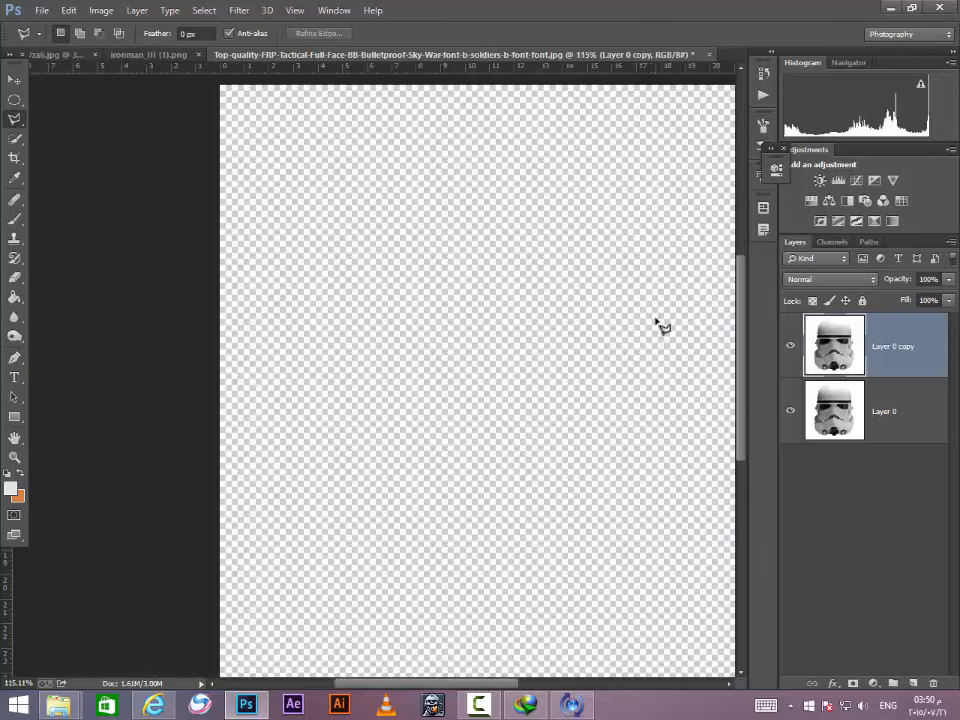
scroll(636, 324, down, 6)
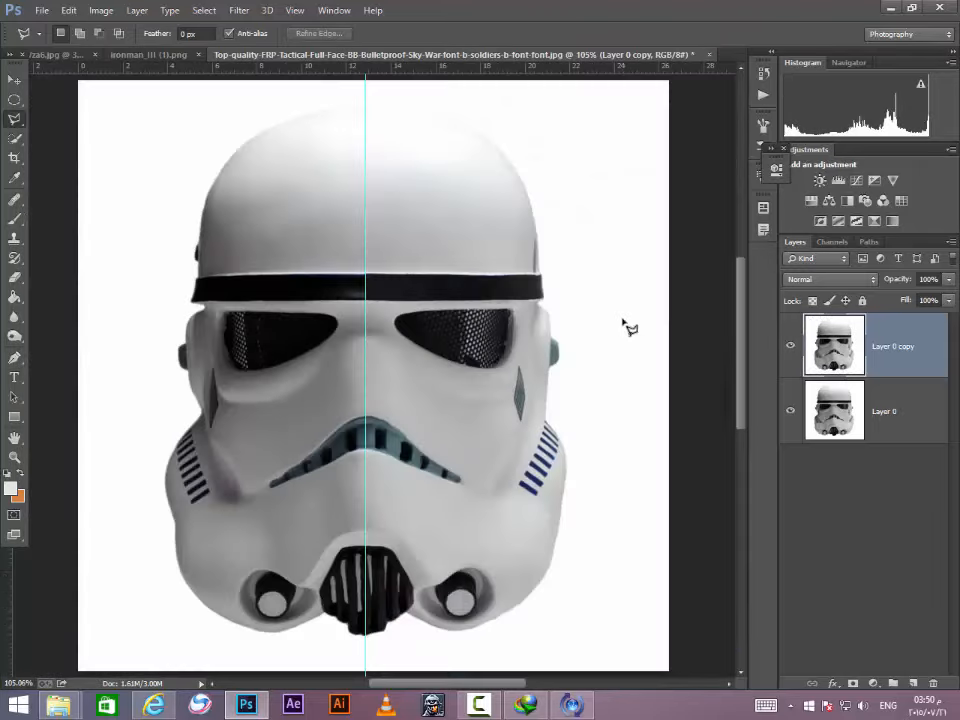
scroll(485, 275, up, 4)
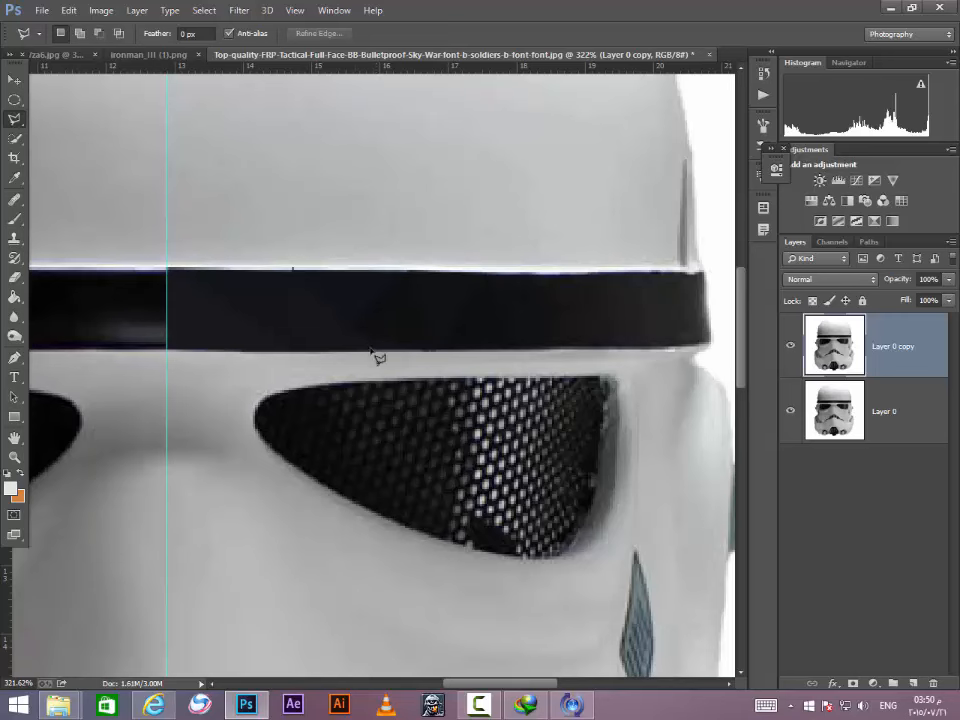
click(357, 324)
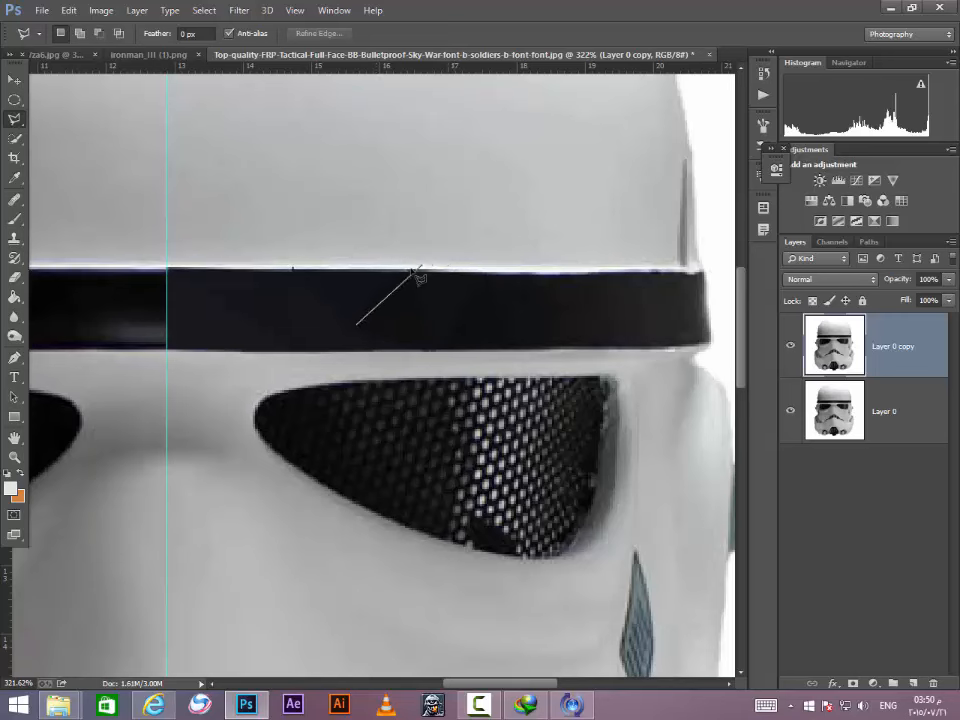
click(409, 271)
click(486, 347)
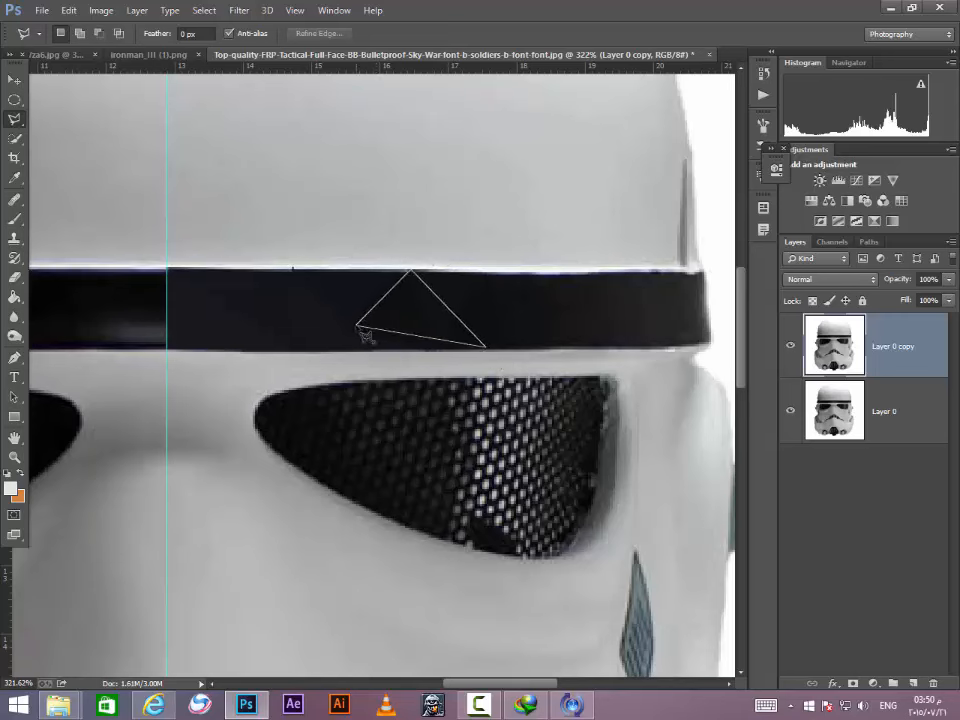
click(357, 324)
key(ctrl+d)
Step: Select the narrow sliver between the widened triangle and the band's lower edge, average its colour and deselect
click(471, 344)
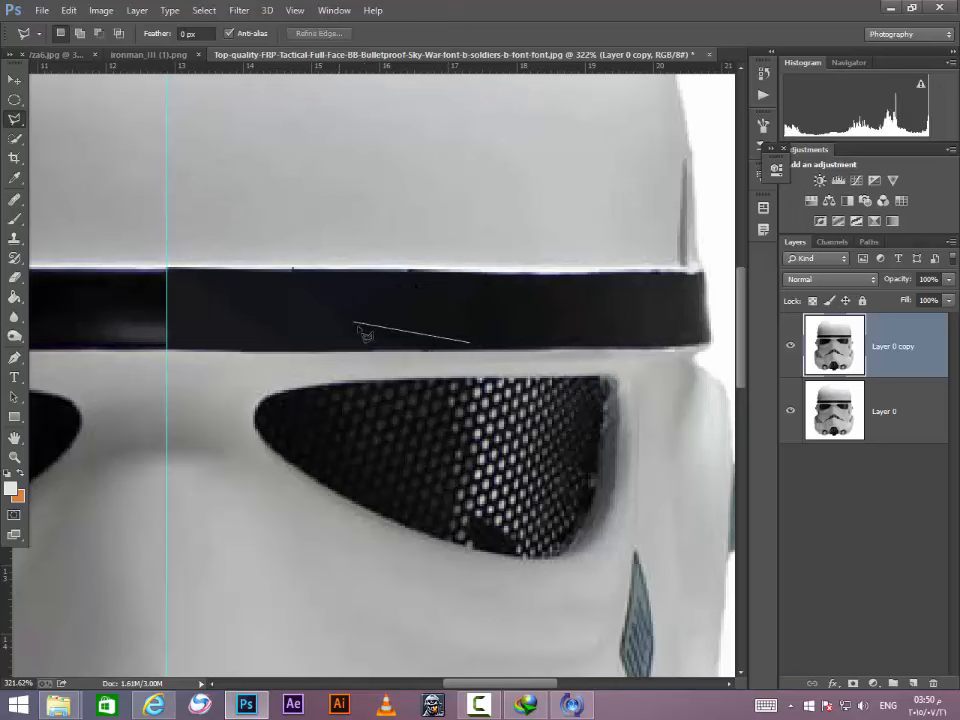
click(377, 351)
click(472, 347)
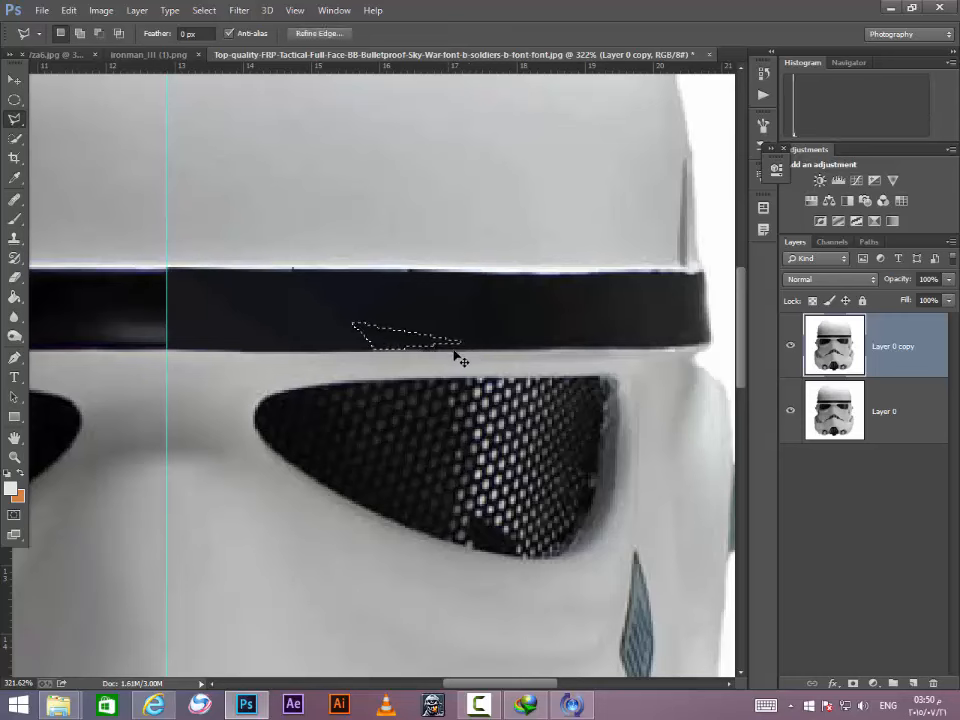
key(ctrl+d)
Step: Average an upright band triangle from about 17 to 18.7 cm with its apex at 17.8 cm on the upper edge, and deselect
click(506, 274)
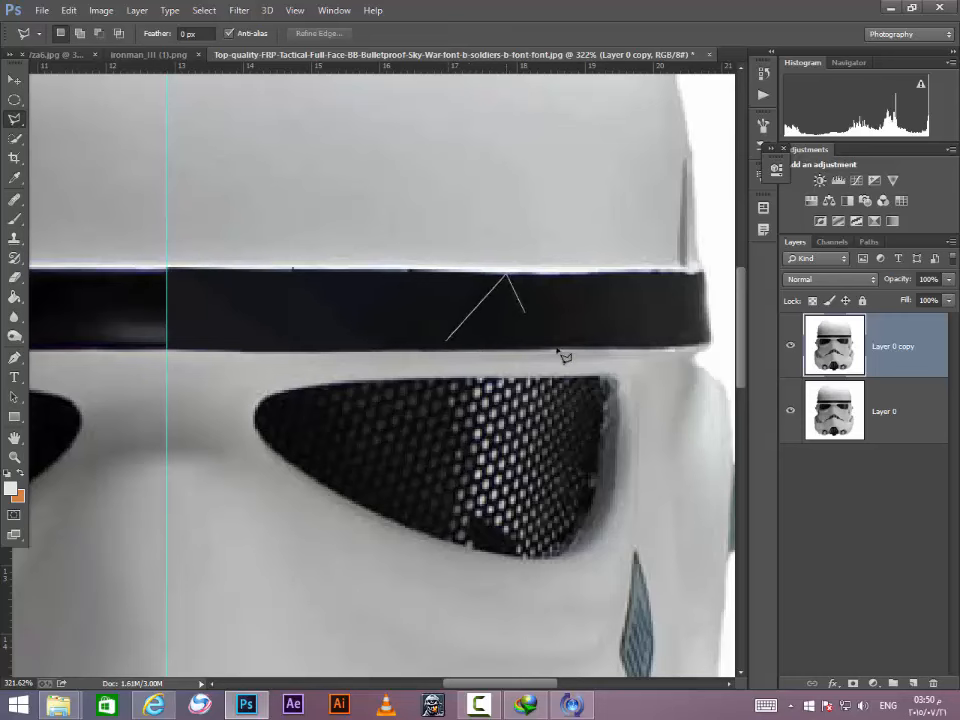
click(564, 349)
click(450, 350)
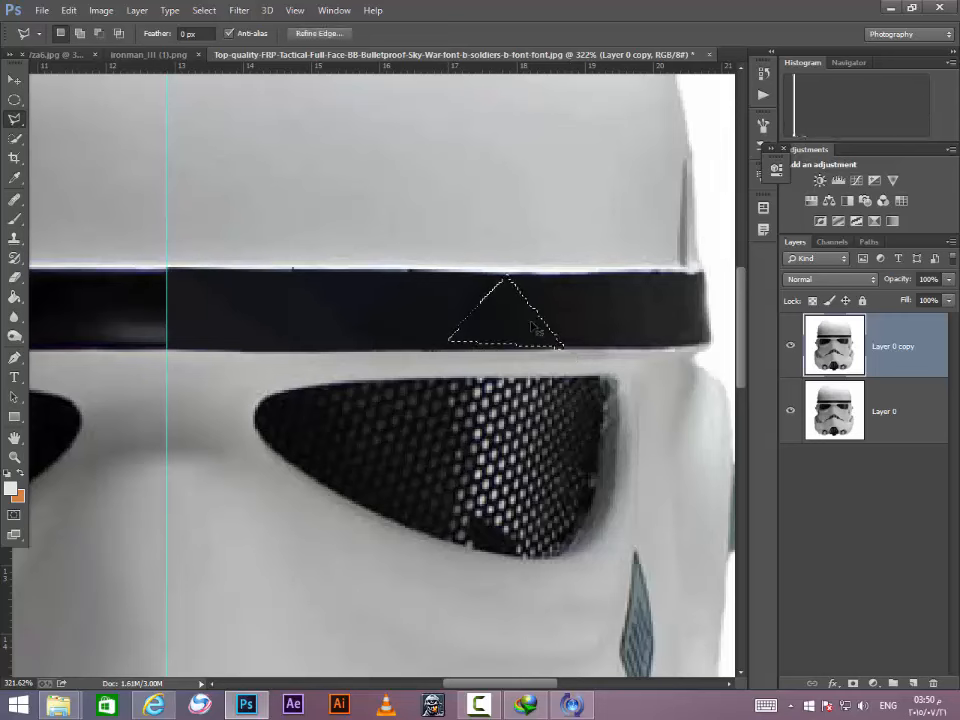
key(ctrl+d)
Step: Select a small inverted triangle on the band's upper edge from about 17.8 to 19 cm, repeat the Average blur and deselect
click(532, 309)
click(588, 270)
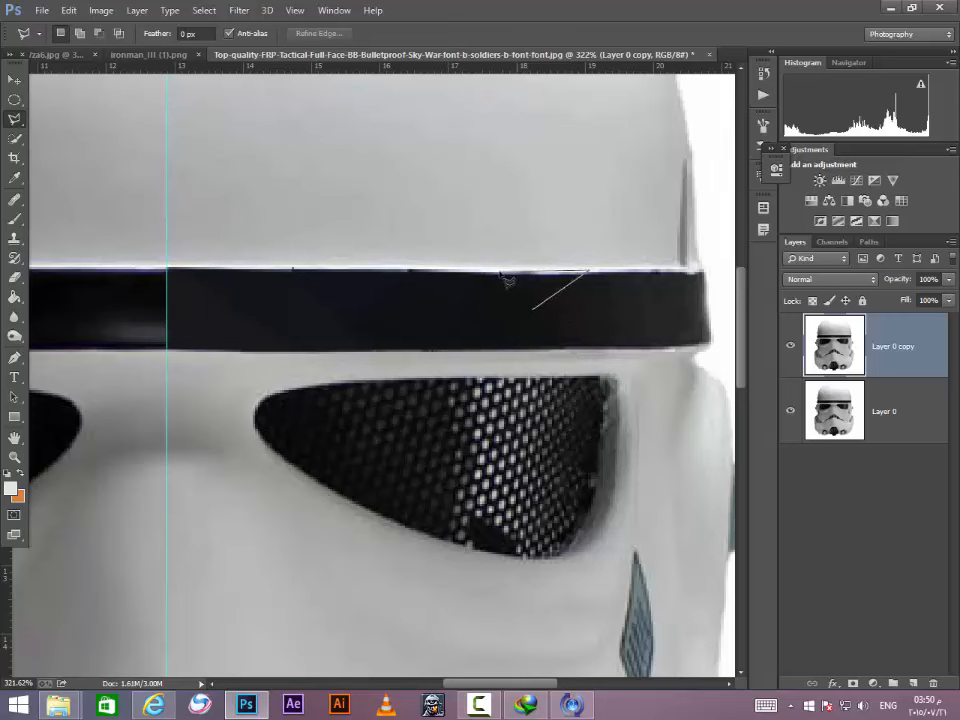
click(532, 310)
key(ctrl+f)
key(ctrl+d)
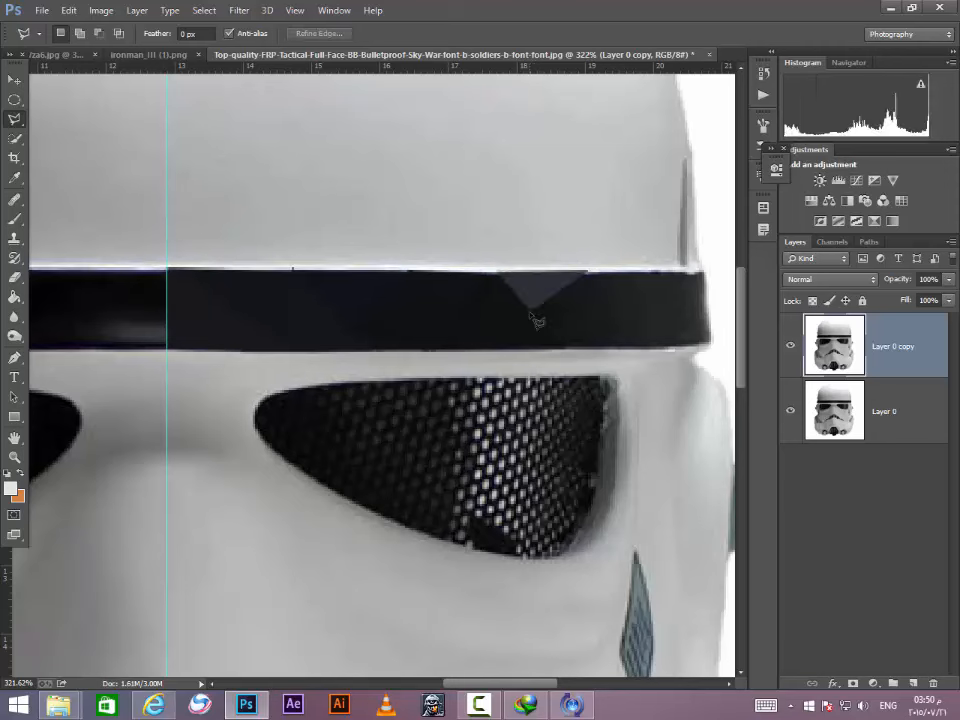
Step: Select the triangle from the small facet's lower tip and outer corner to about 19.5 cm on the lower edge, average it and deselect
click(532, 311)
click(622, 346)
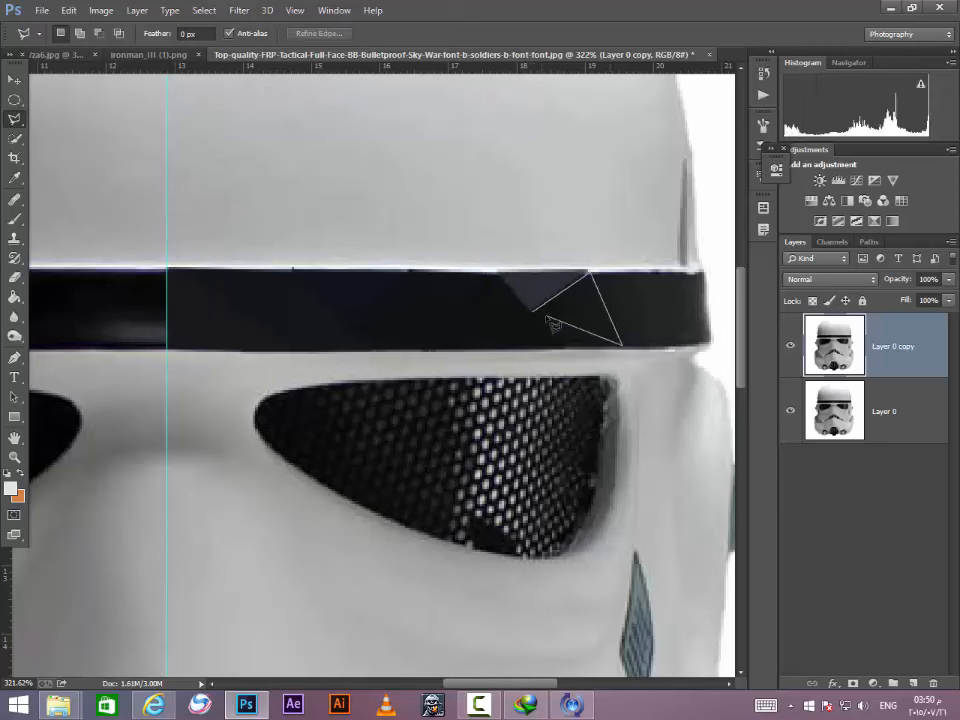
click(532, 312)
key(ctrl+f)
key(ctrl+d)
Step: Select the low wedge along the band's lower edge from about 18.4 to 19.4 cm, repeat the Average blur and deselect
click(533, 313)
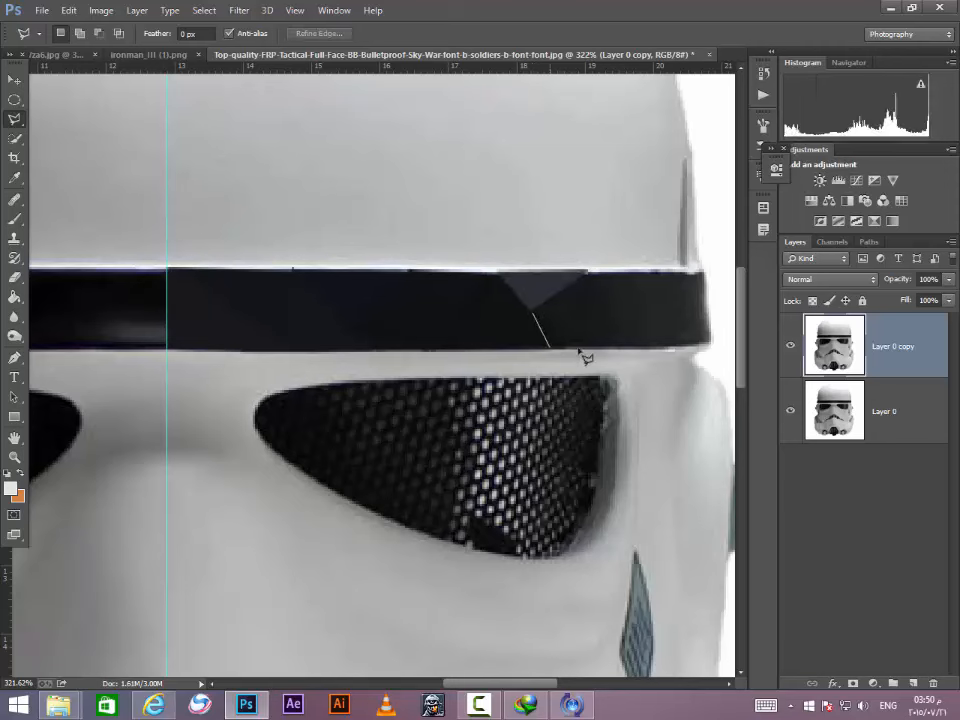
click(548, 347)
click(618, 344)
click(535, 317)
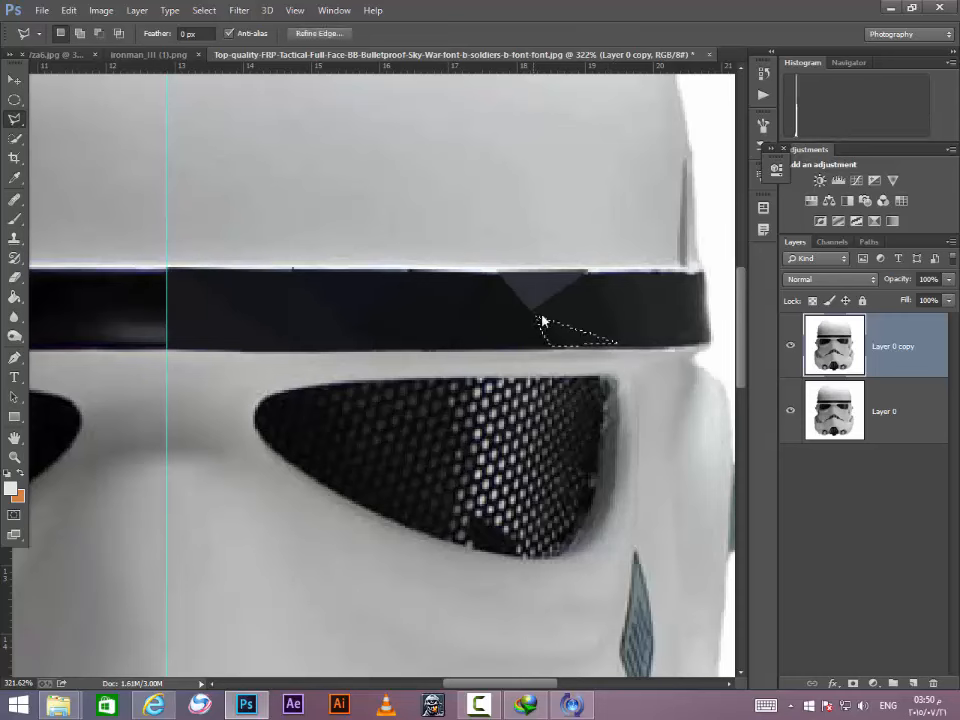
key(ctrl+f)
key(ctrl+d)
Step: Select an upright triangle near the band's outer end, from about 19.5 to 20.5 cm, repeat the Average blur and deselect
click(624, 344)
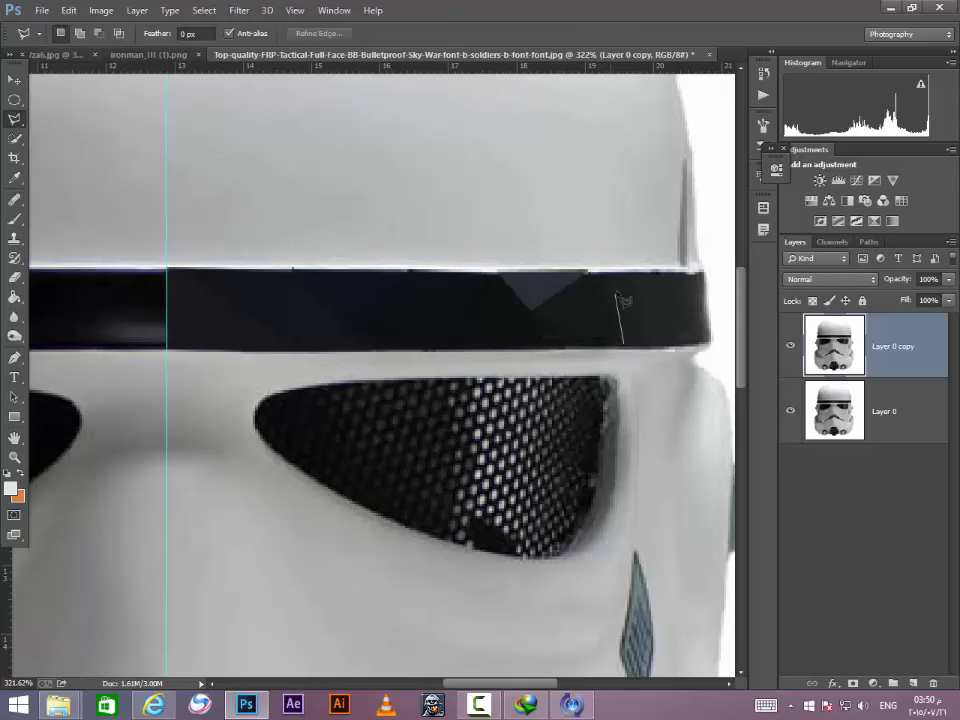
click(688, 342)
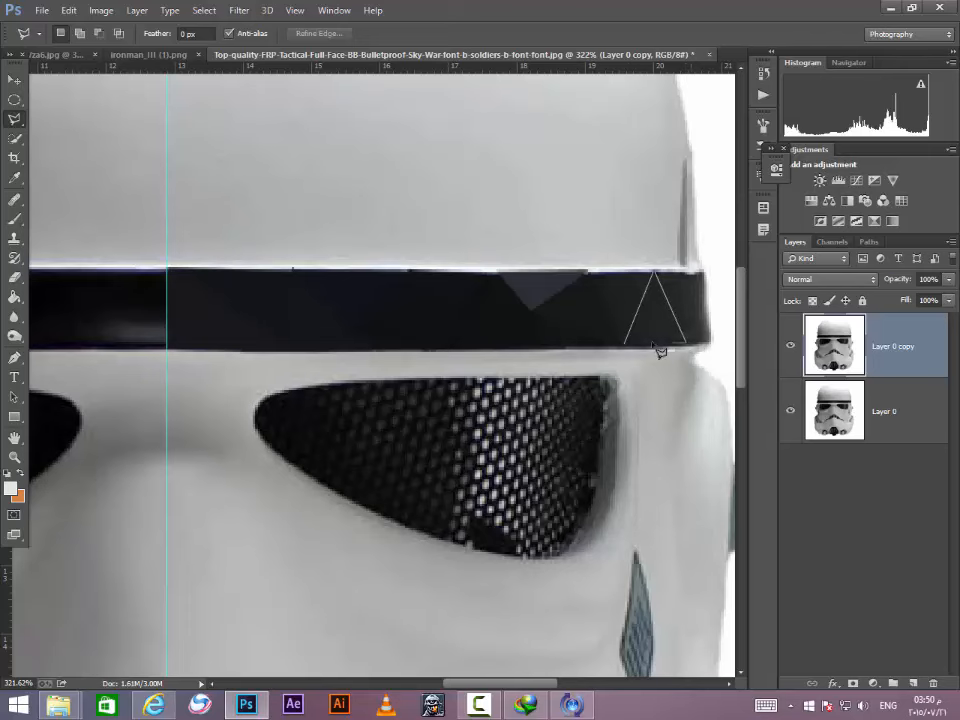
key(ctrl+f)
key(ctrl+d)
Step: Select the triangle bordering the band's outer edge, with its tip pointing inward, repeat the Average blur and deselect
click(675, 311)
click(705, 271)
click(711, 342)
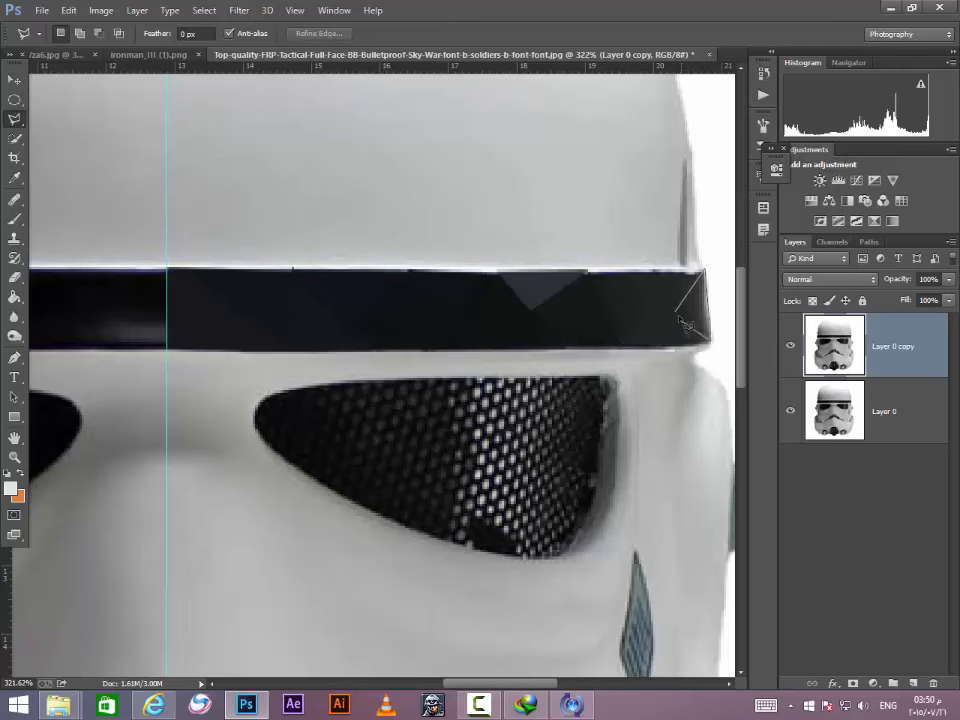
click(677, 313)
key(ctrl+f)
key(ctrl+d)
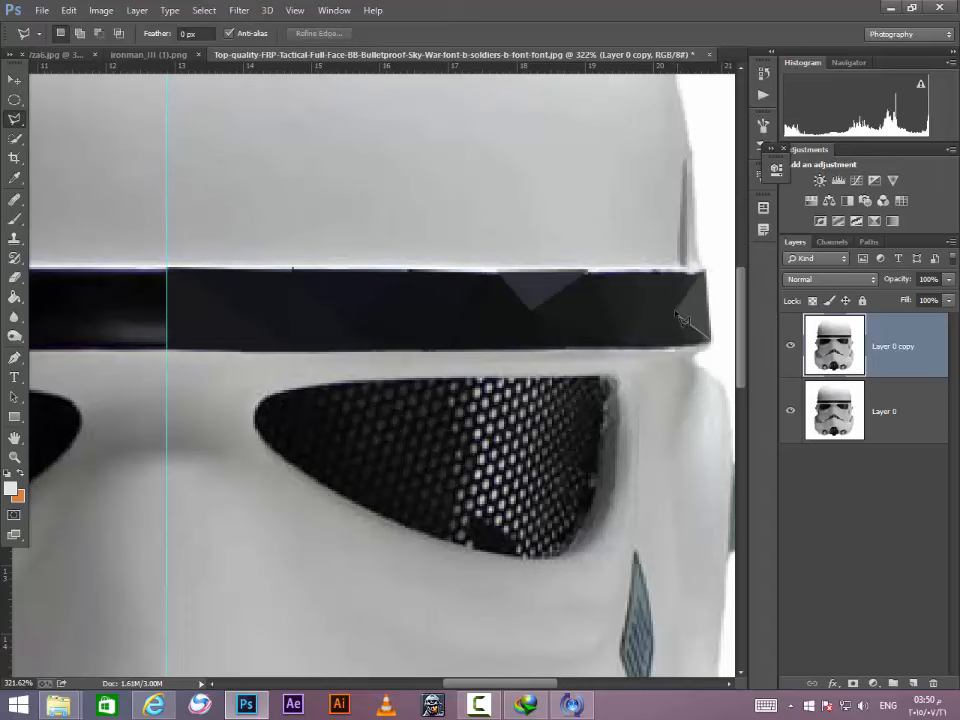
Step: Close the triangular selection at the band's lower outer corner, repeat the Average blur and deselect
click(711, 340)
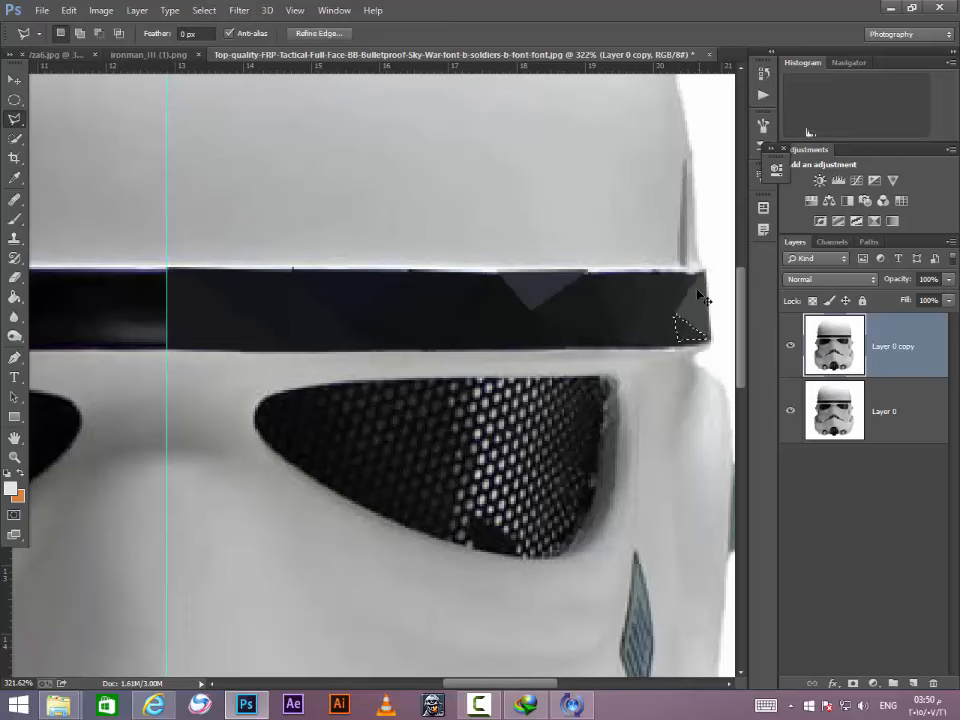
key(ctrl+f)
key(ctrl+d)
Step: Select the inverted triangle on the band's upper edge from about 19.8 to 20.6 cm, repeat the Average blur and deselect
click(698, 273)
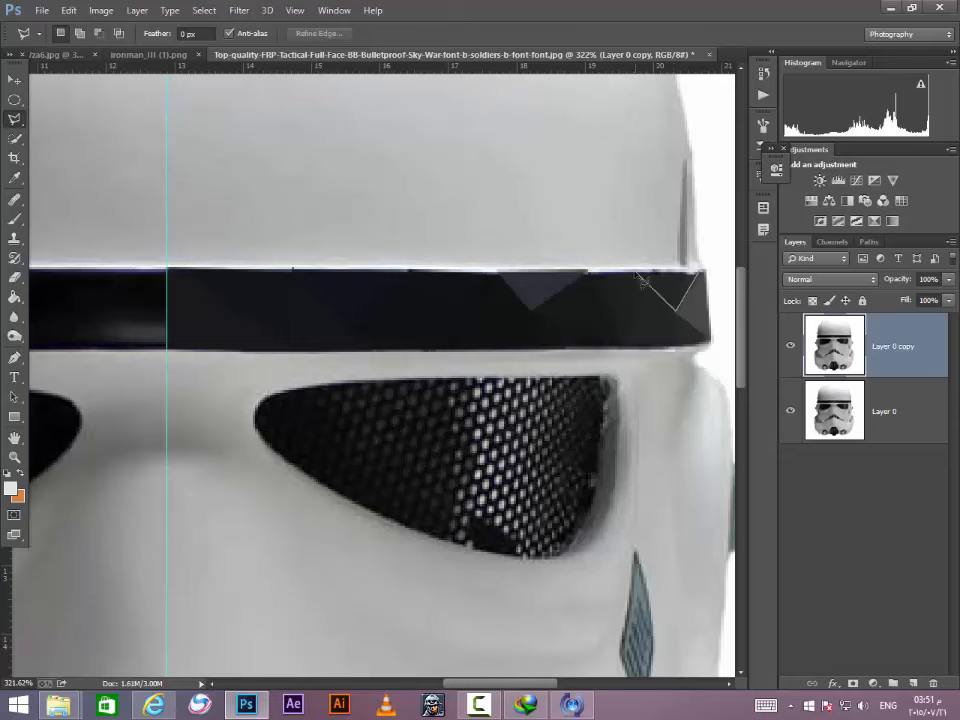
click(642, 276)
click(699, 274)
key(ctrl+f)
key(ctrl+d)
Step: Select a downward-pointing triangle under the band from the centre guide to about 14 cm, repeat the Average blur and deselect
scroll(490, 323, down, 3)
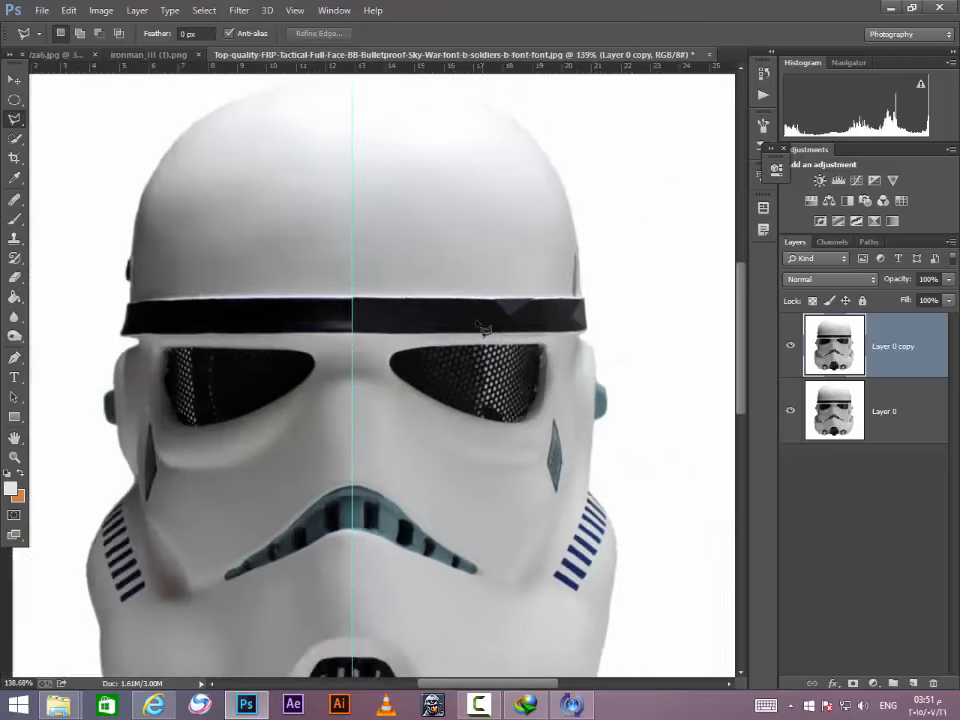
scroll(450, 273, up, 2)
scroll(352, 375, up, 1)
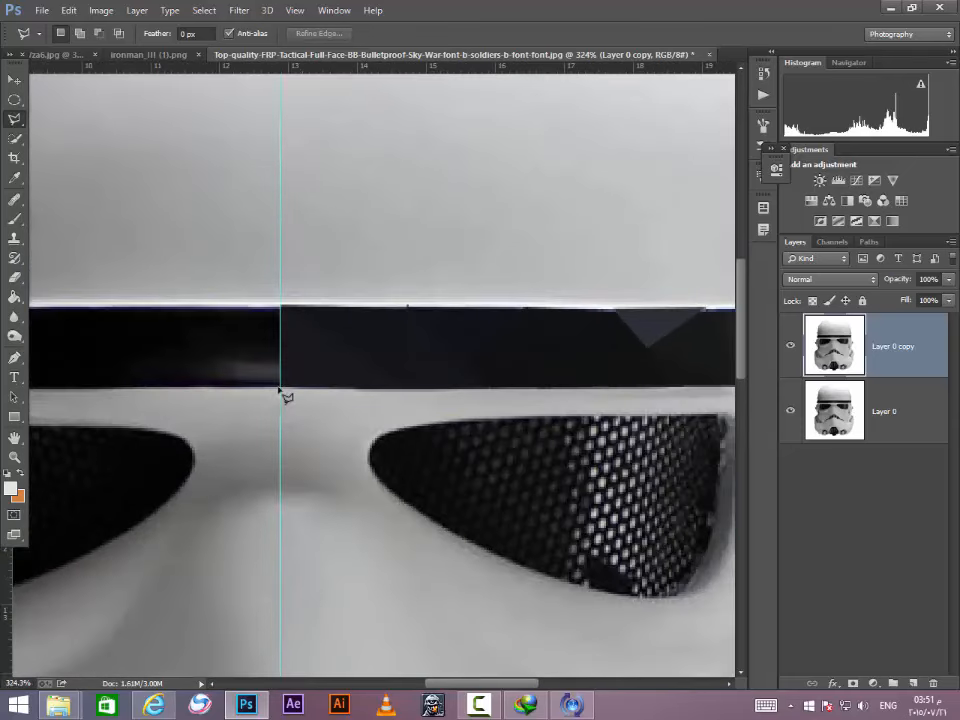
click(281, 388)
click(343, 470)
click(281, 388)
key(ctrl+f)
key(ctrl+d)
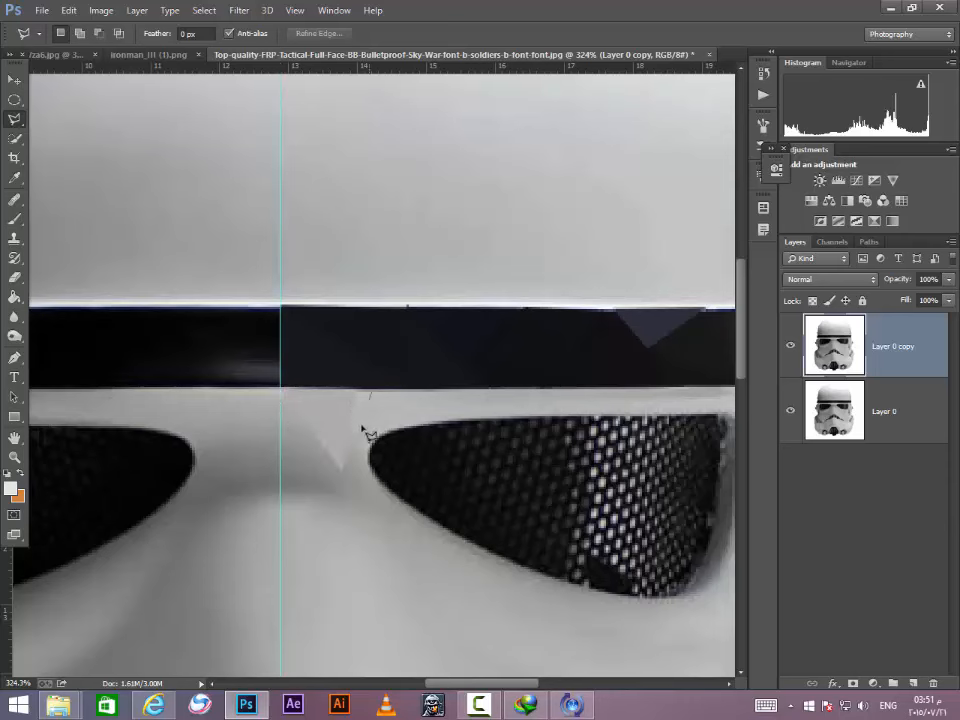
Step: Select the narrow sliver from that triangle's lower tip to about 14.0–14.2 cm under the band, average it and deselect
click(343, 467)
click(358, 390)
click(371, 392)
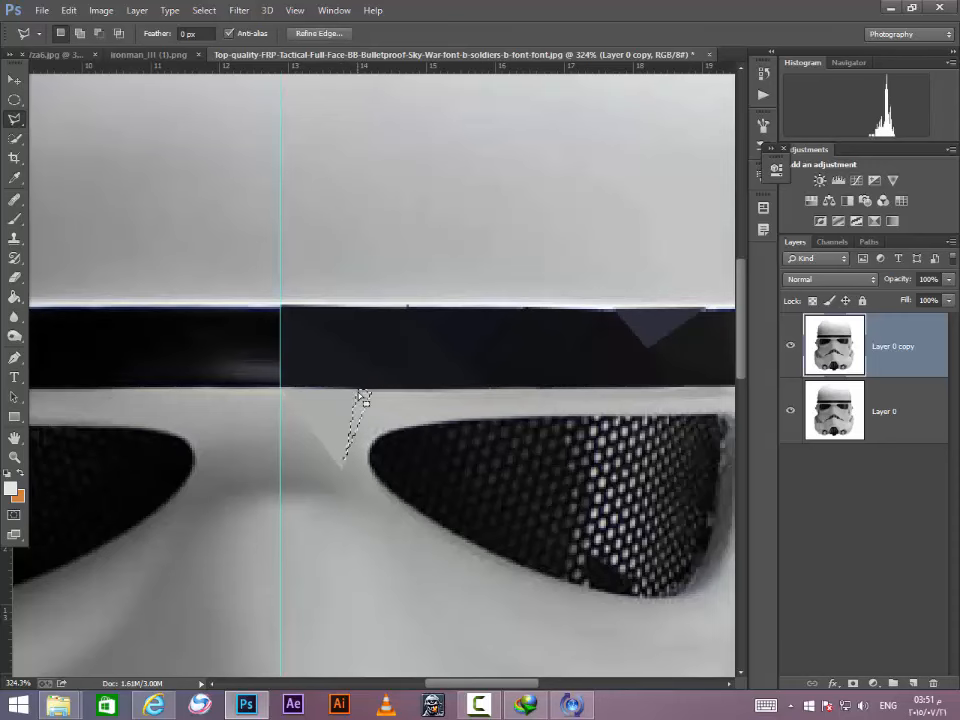
key(ctrl+f)
key(ctrl+d)
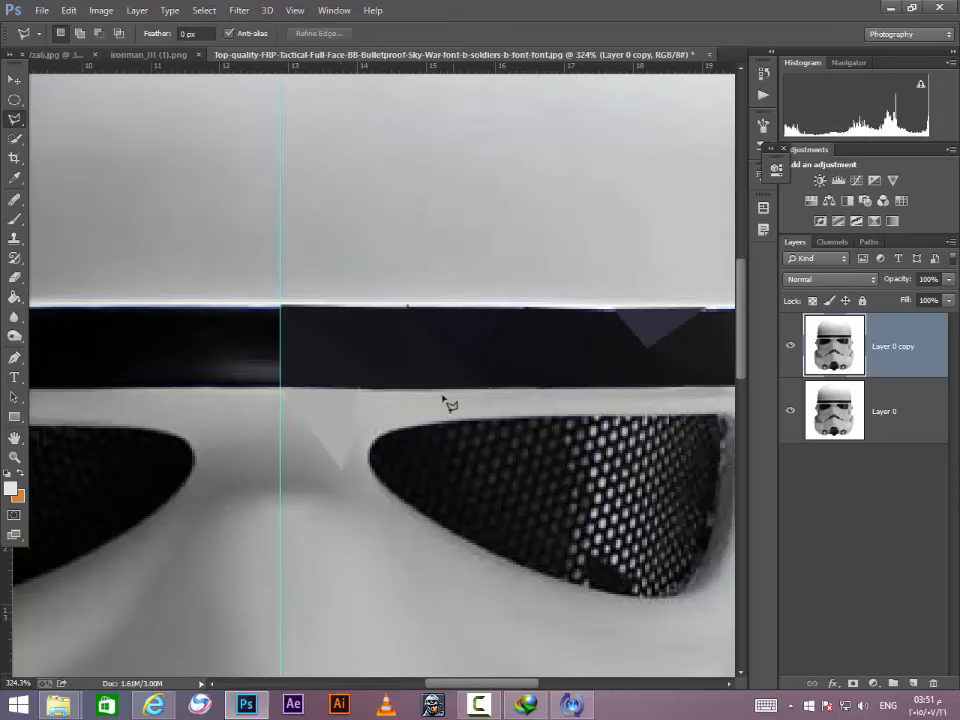
Step: Select the triangle under the band from about 14.2 to 15.2 cm, pointing toward the eye's inner corner, average it and deselect
click(443, 394)
click(351, 441)
click(372, 391)
key(ctrl+f)
key(ctrl+d)
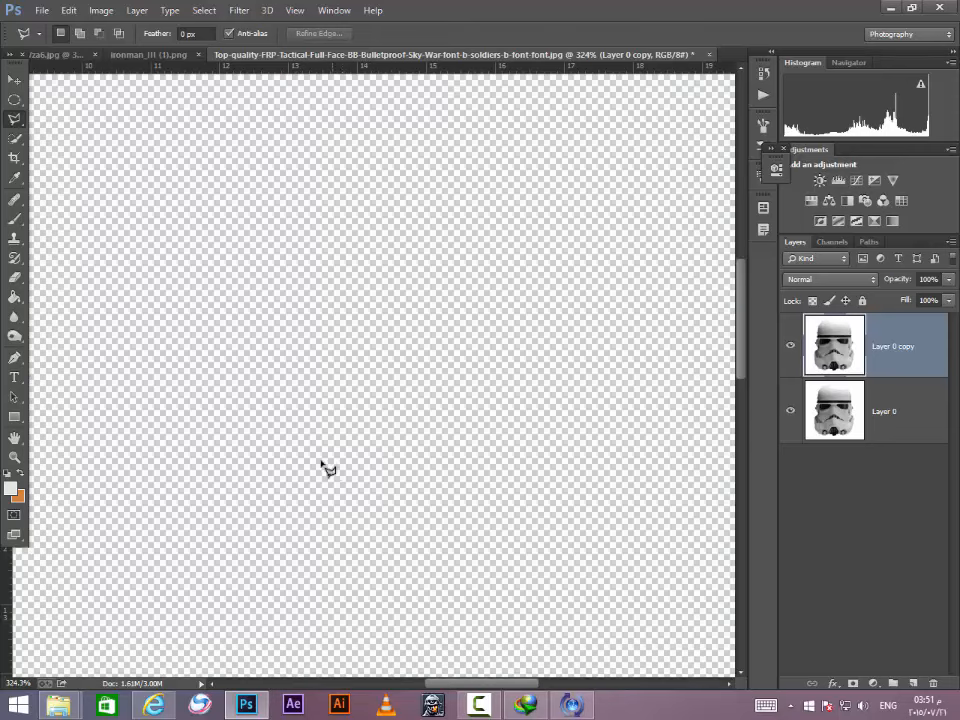
Step: Select the triangle running down the centre guide beside the first facet under the band, repeat the Average blur and deselect
scroll(321, 463, up, 1)
click(346, 470)
click(279, 384)
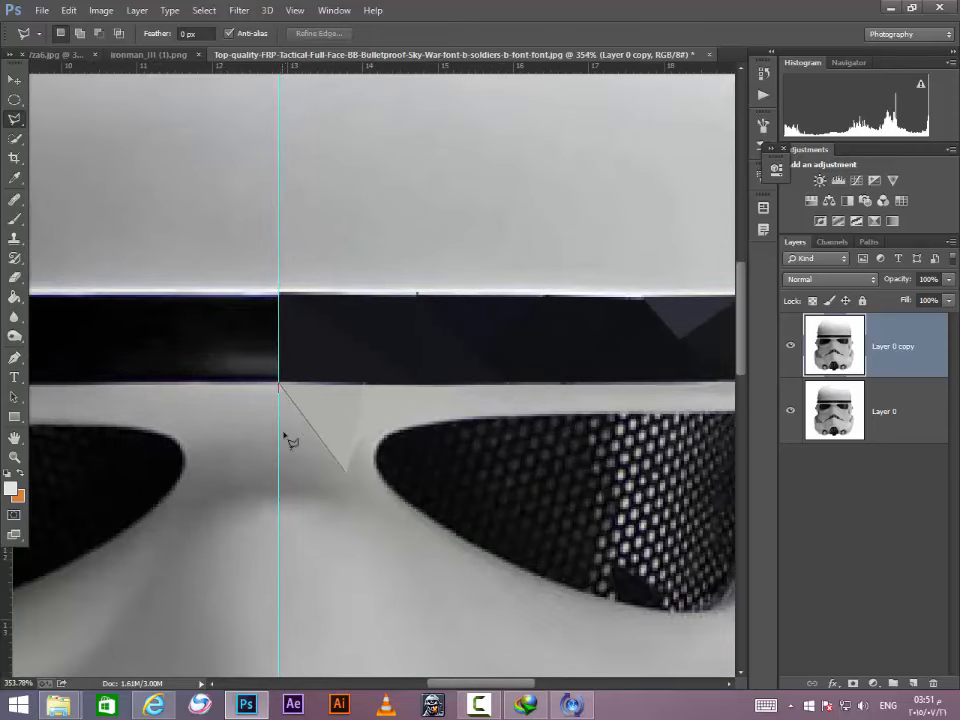
click(280, 488)
click(349, 476)
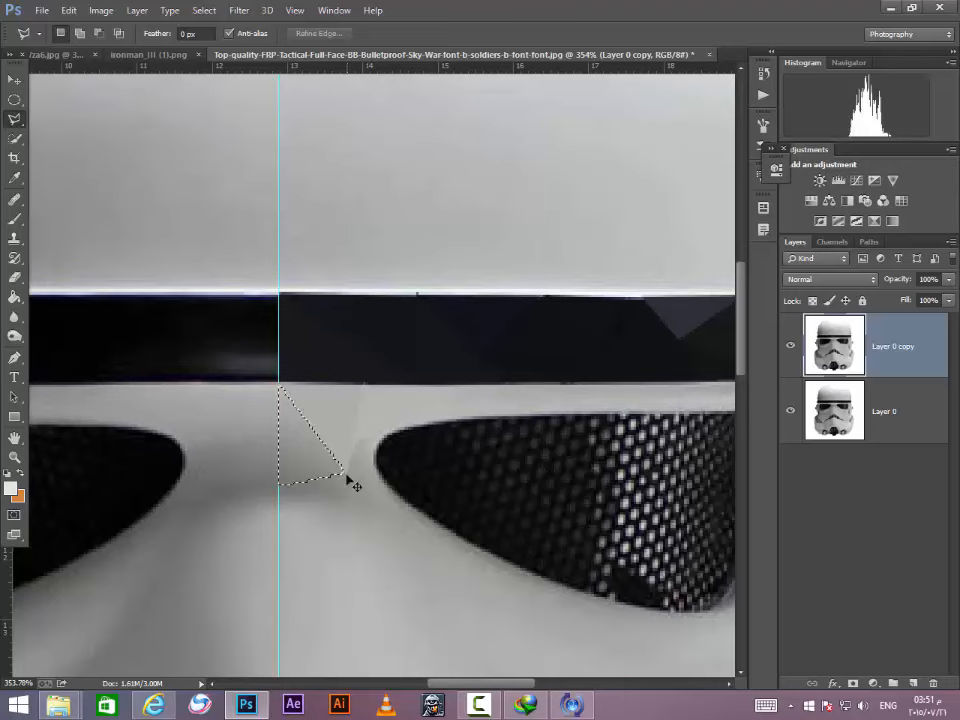
key(ctrl+f)
key(ctrl+d)
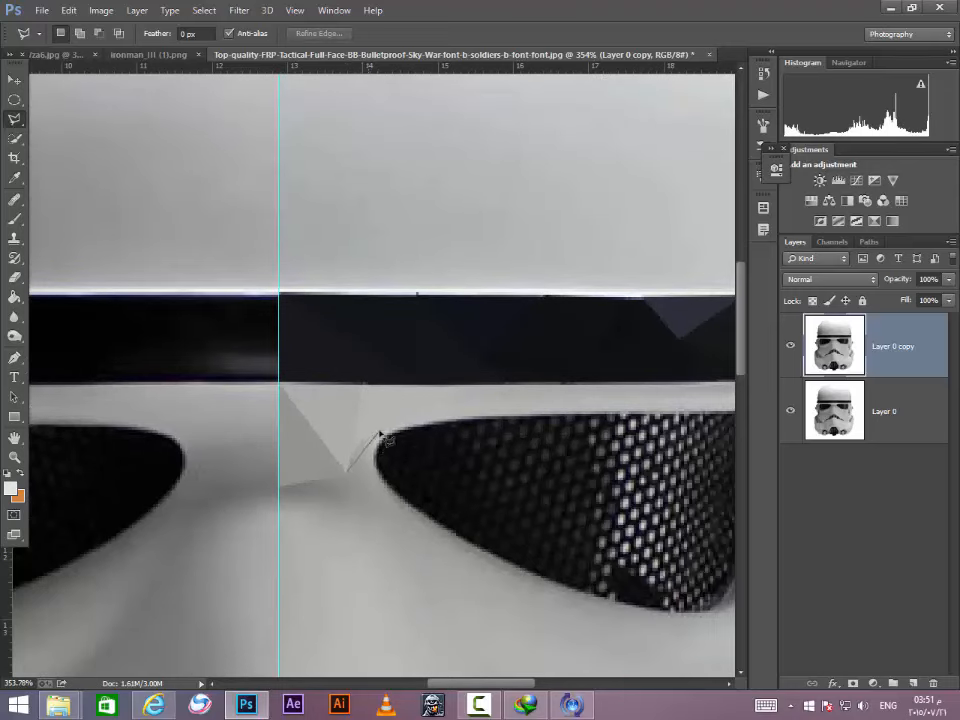
Step: Select the small sliver between the facet's lower tip and the eye's inner corner, average it and deselect
click(348, 471)
key(ctrl+f)
key(ctrl+d)
Step: Select the facet beneath that tip, reaching along the eye's inner lower edge, repeat the Average blur and deselect
click(450, 532)
click(373, 457)
key(ctrl+f)
key(ctrl+d)
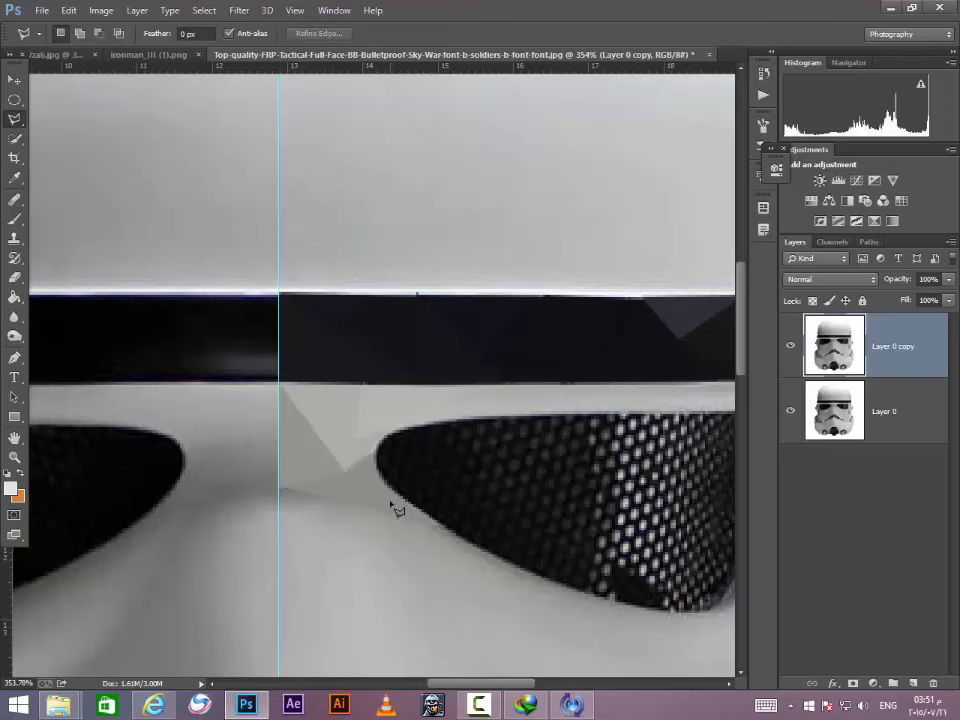
Step: Select an upright triangle above the eye from about 15.3 to 16.6 cm with its apex at the band, average it and deselect
scroll(400, 493, down, 1)
scroll(427, 487, up, 3)
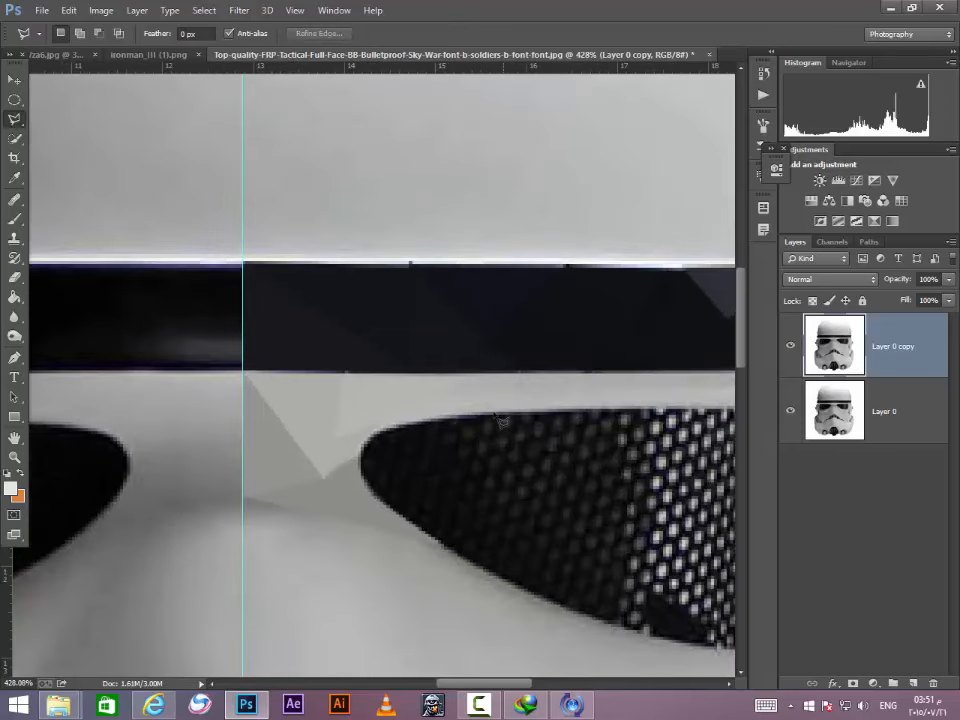
click(466, 411)
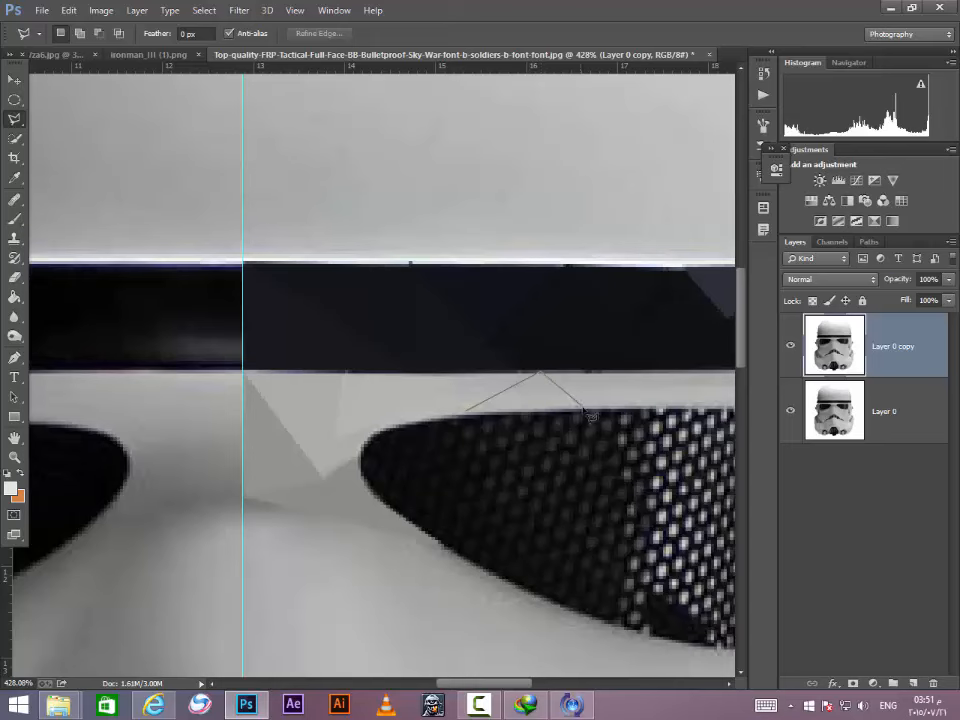
click(582, 408)
key(BackSpace)
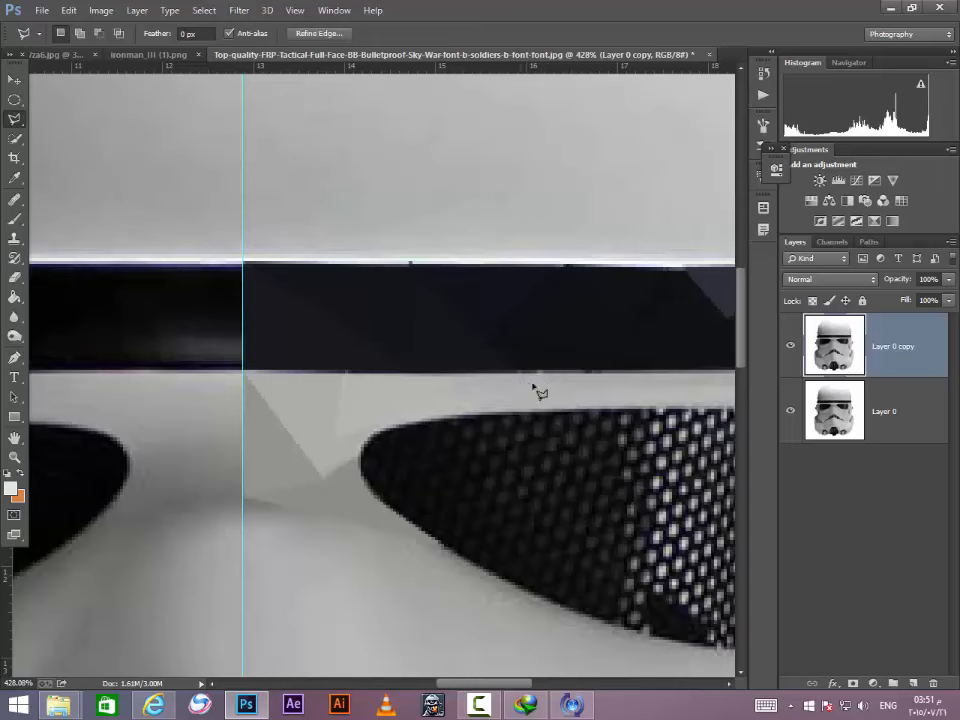
Step: Select the flat inverted triangle under the band from about 14.2 to 16.2 cm, average it and deselect
click(463, 407)
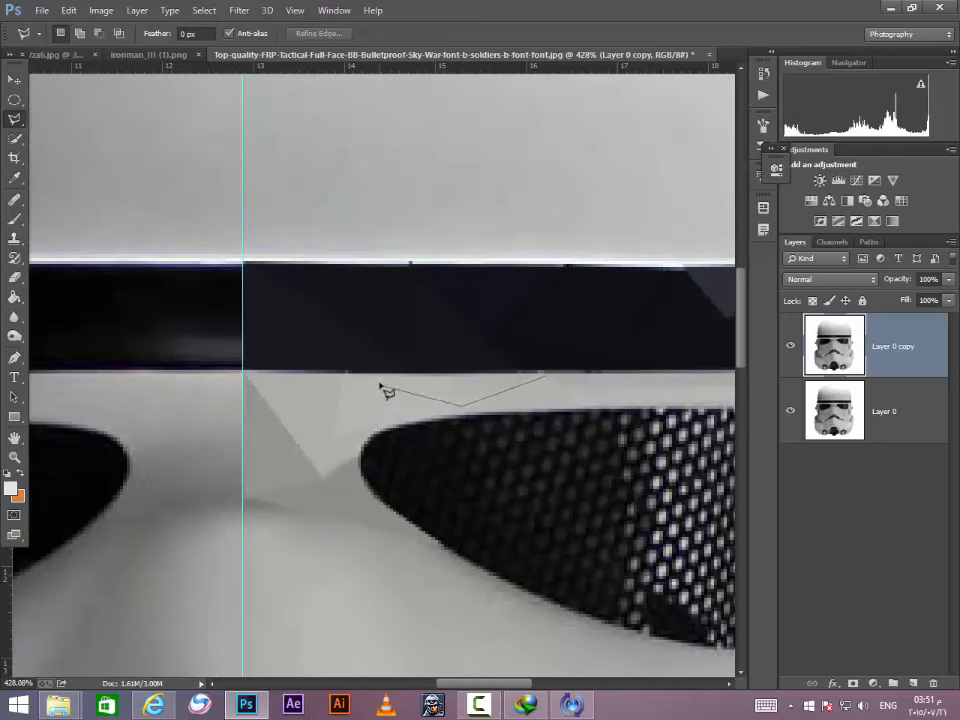
click(362, 374)
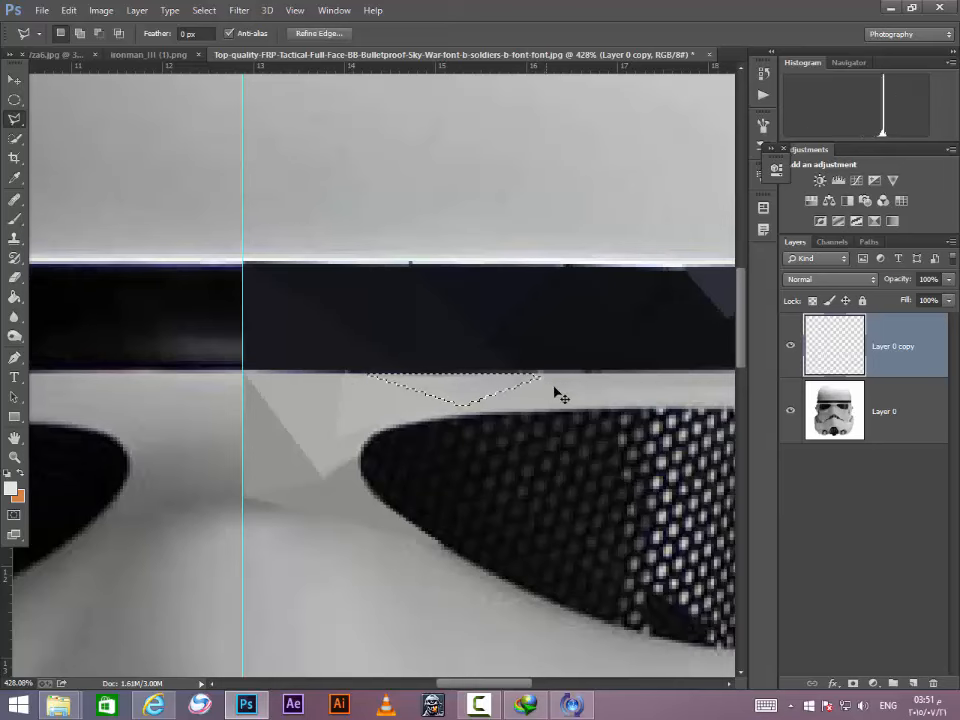
Step: Select the inverted triangle under the band from about 17.5 to 19 cm with its tip at the eye, and average it
scroll(610, 388, down, 5)
scroll(657, 390, up, 3)
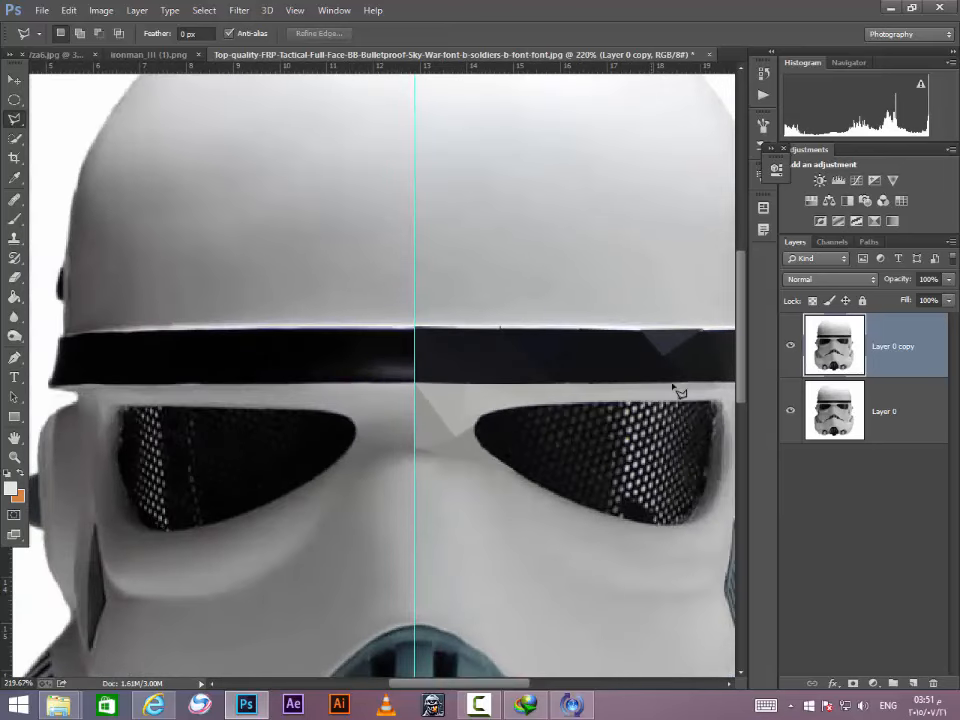
click(712, 384)
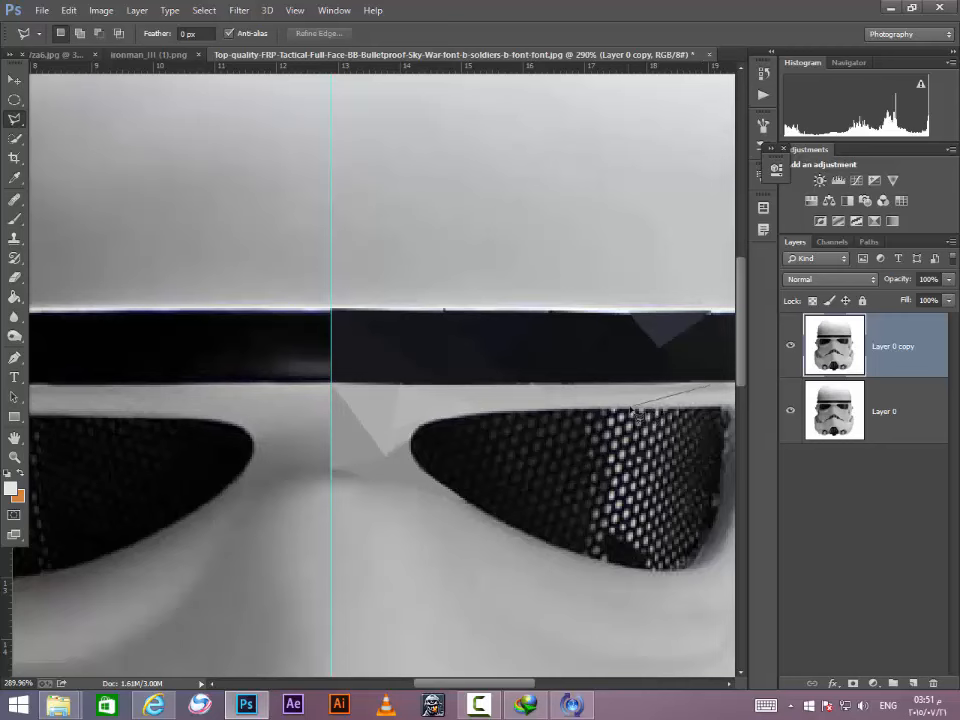
click(619, 383)
click(713, 384)
key(ctrl+f)
Step: Select the triangle under the band from about 16.2 to 17.5 cm, sharing the neighbouring facet's tip at the eye, and average it
click(618, 384)
click(540, 384)
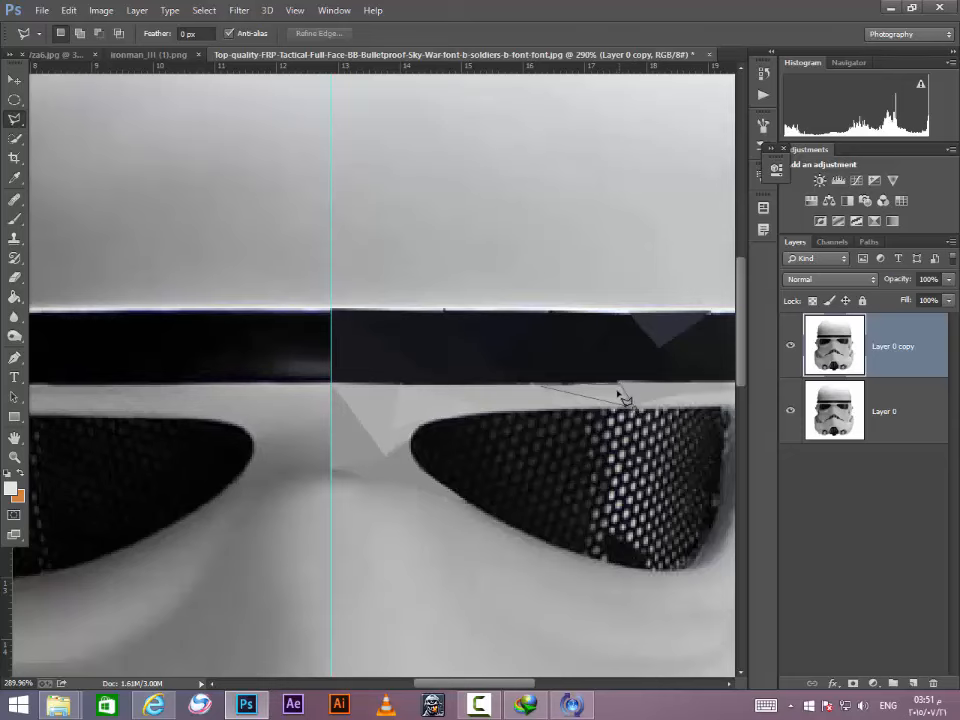
double_click(622, 398)
key(ctrl+f)
Step: Select the larger triangle down the centre guide below the brow facets, reaching the eye's lower edge, average it and deselect
scroll(480, 408, down, 5)
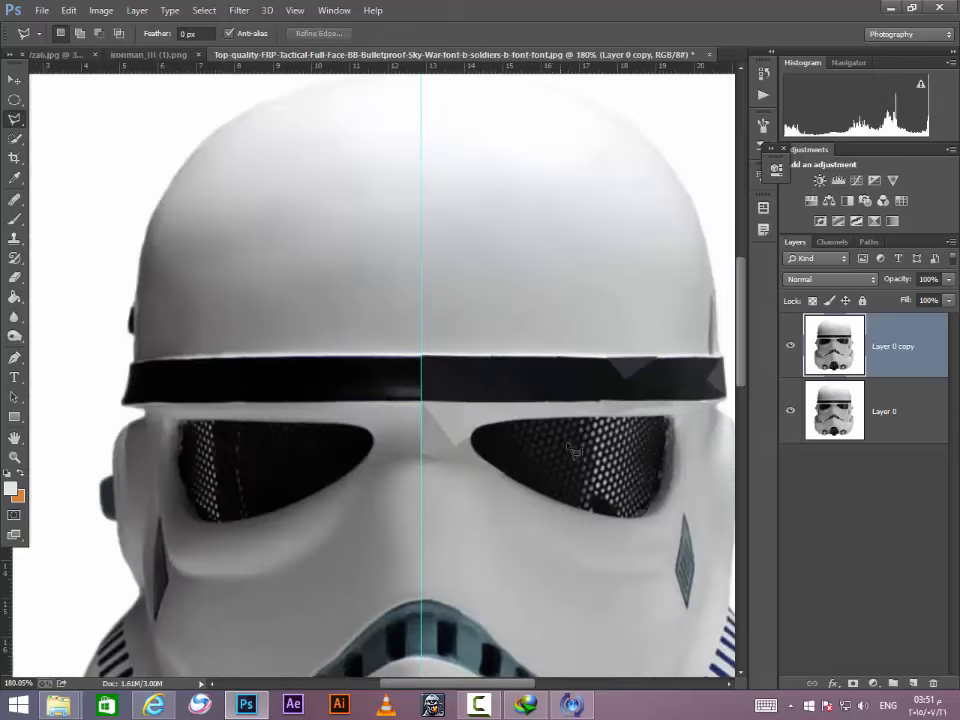
scroll(480, 408, up, 5)
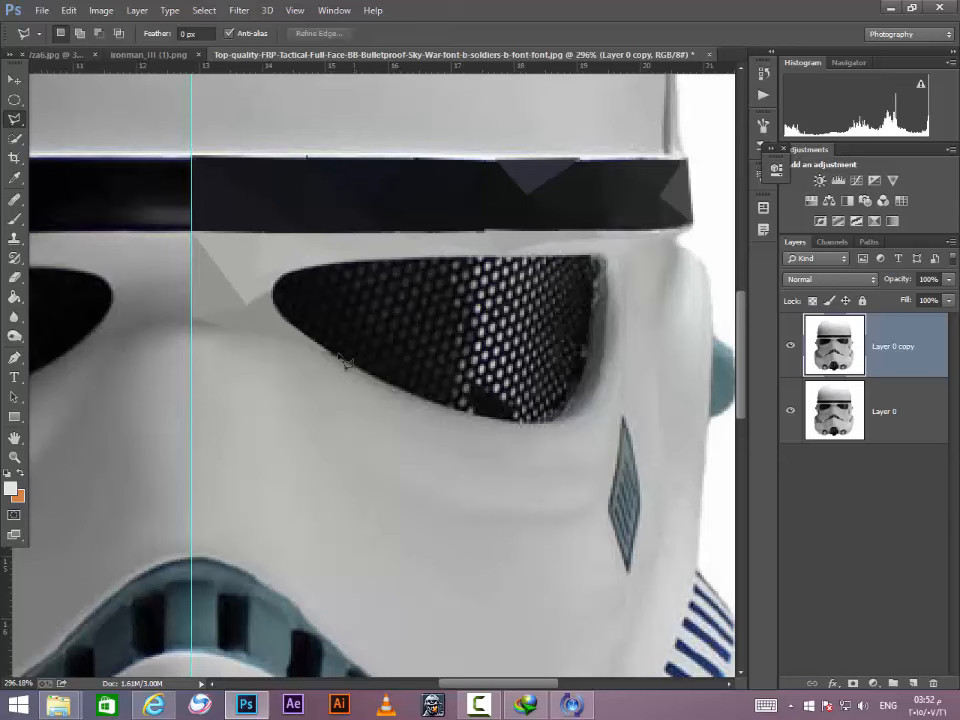
click(194, 320)
click(193, 420)
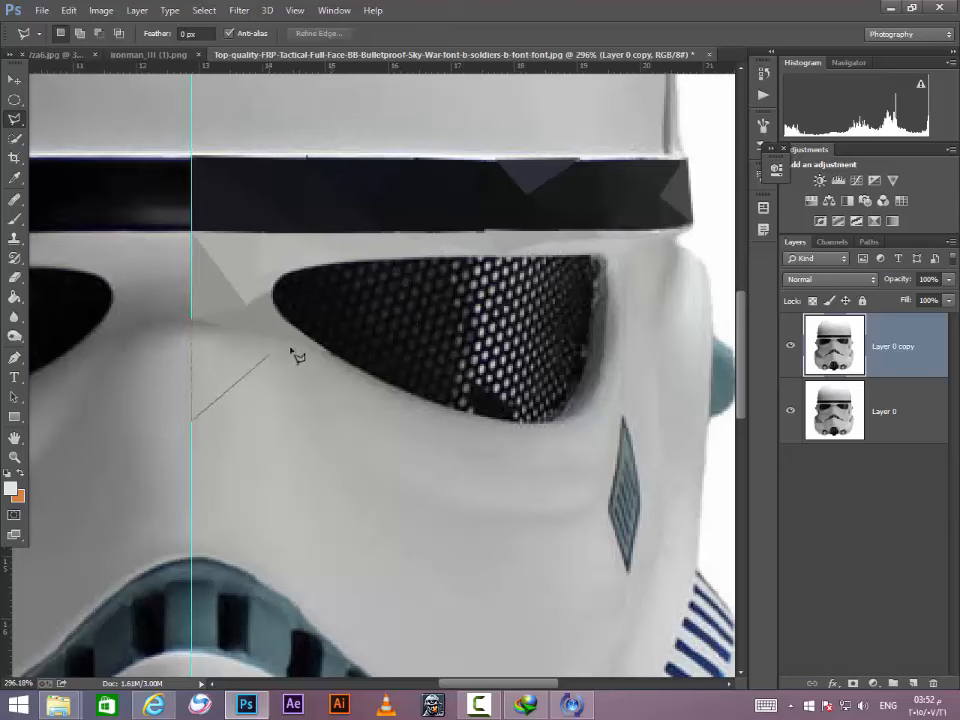
click(194, 320)
key(ctrl+f)
key(ctrl+d)
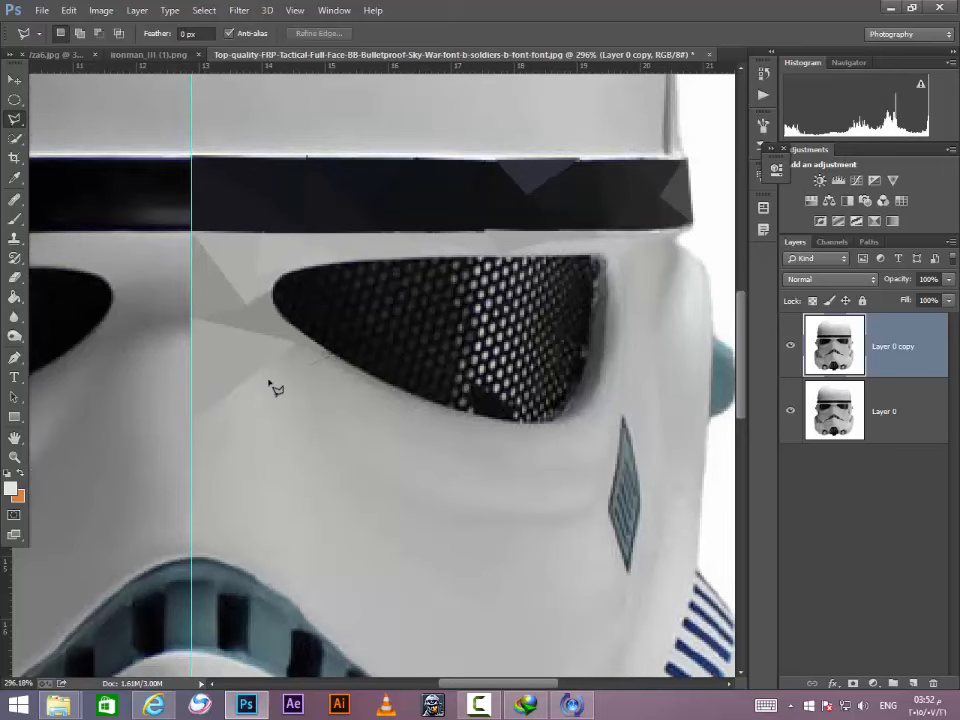
Step: Select the thin wedge bordering that triangle, from its lower corner on the guide to the eye's edge, average it and deselect
click(320, 358)
click(193, 418)
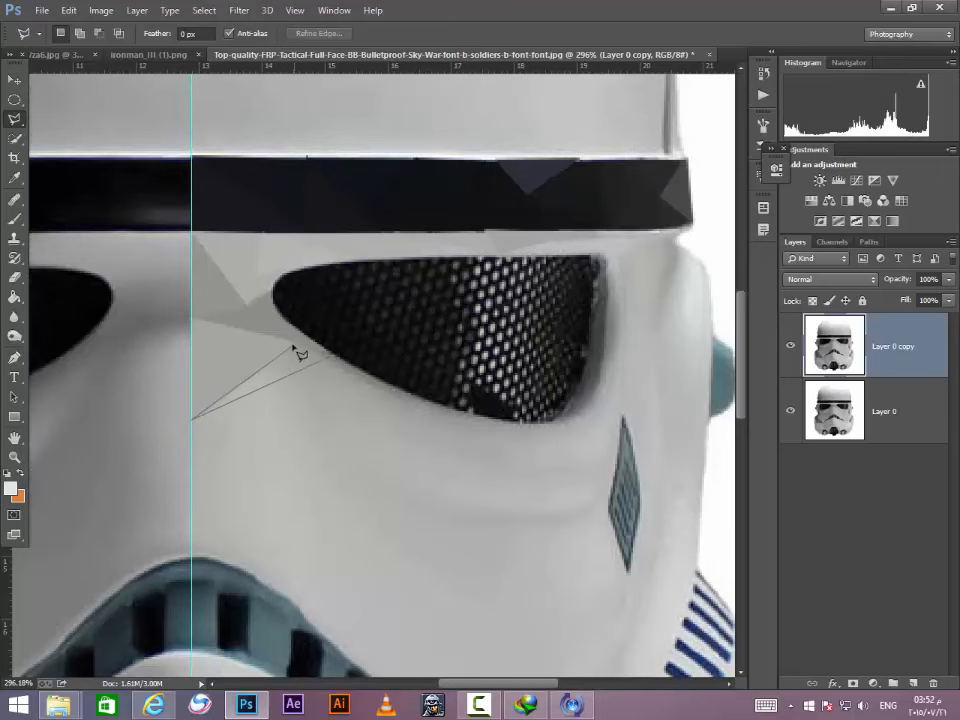
click(334, 356)
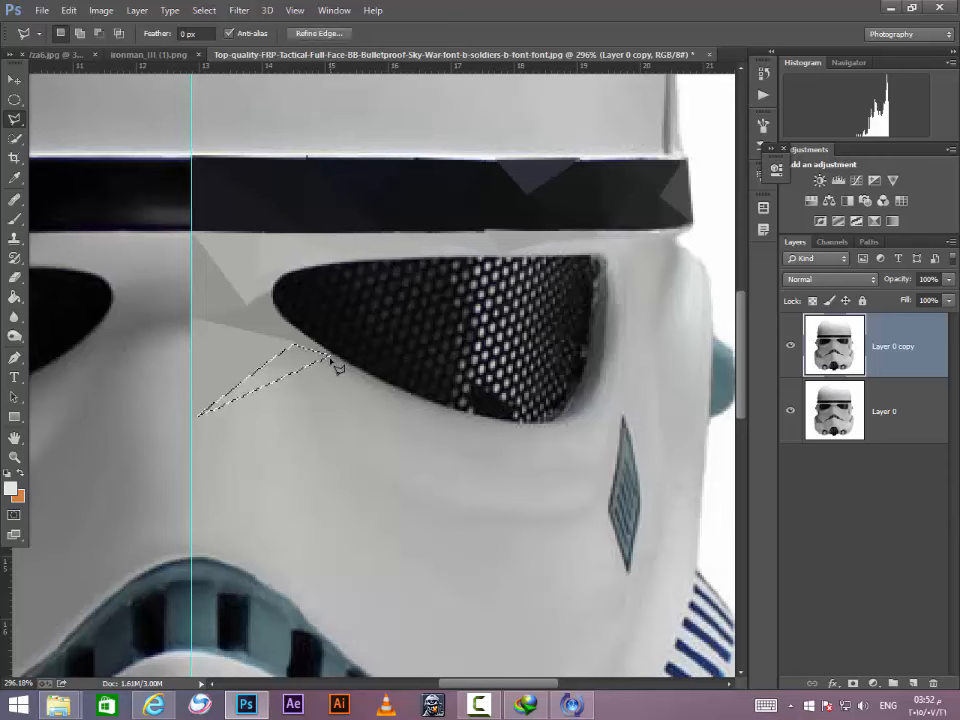
key(ctrl+f)
key(ctrl+d)
Step: Select the next wedge from near the guide to the eye's lower edge, dismiss the Internet Download Manager alert, average the wedge and deselect
click(201, 421)
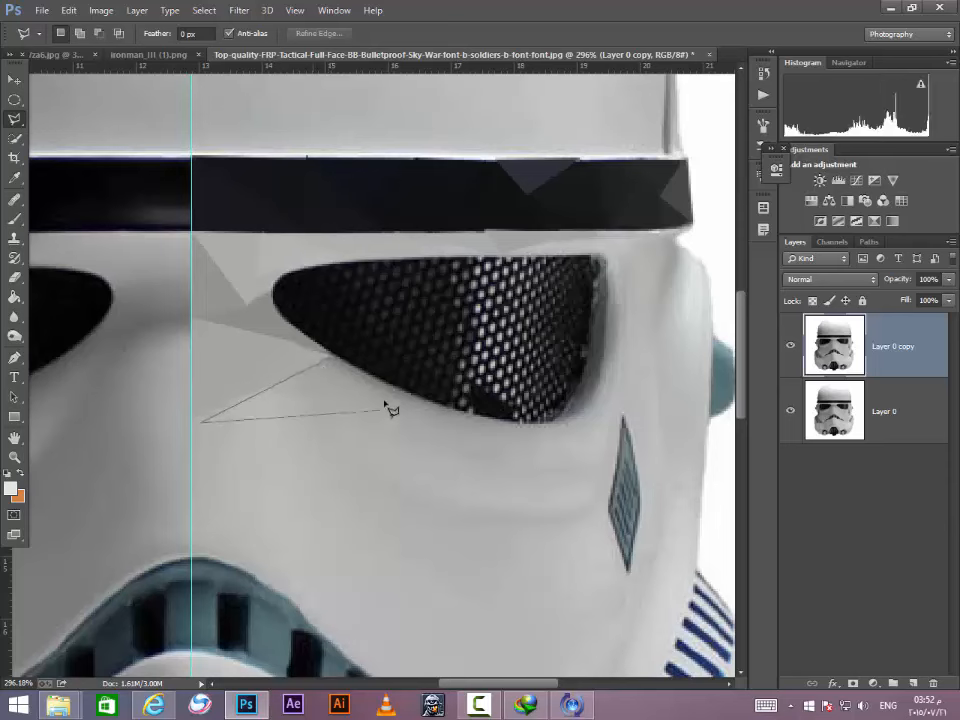
double_click(329, 358)
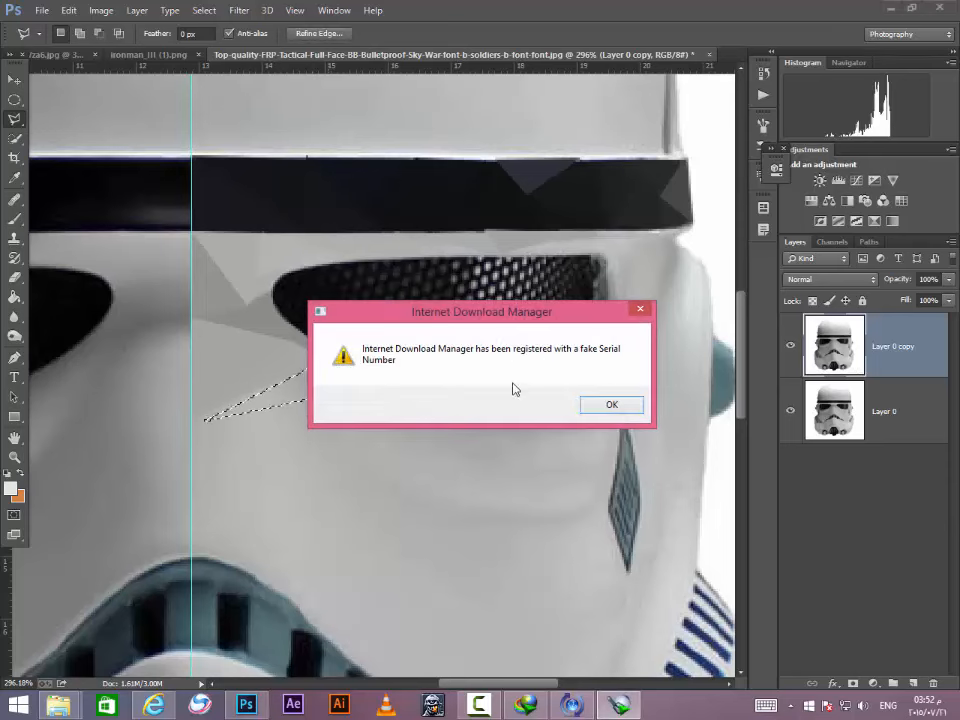
click(609, 405)
key(ctrl+f)
key(ctrl+d)
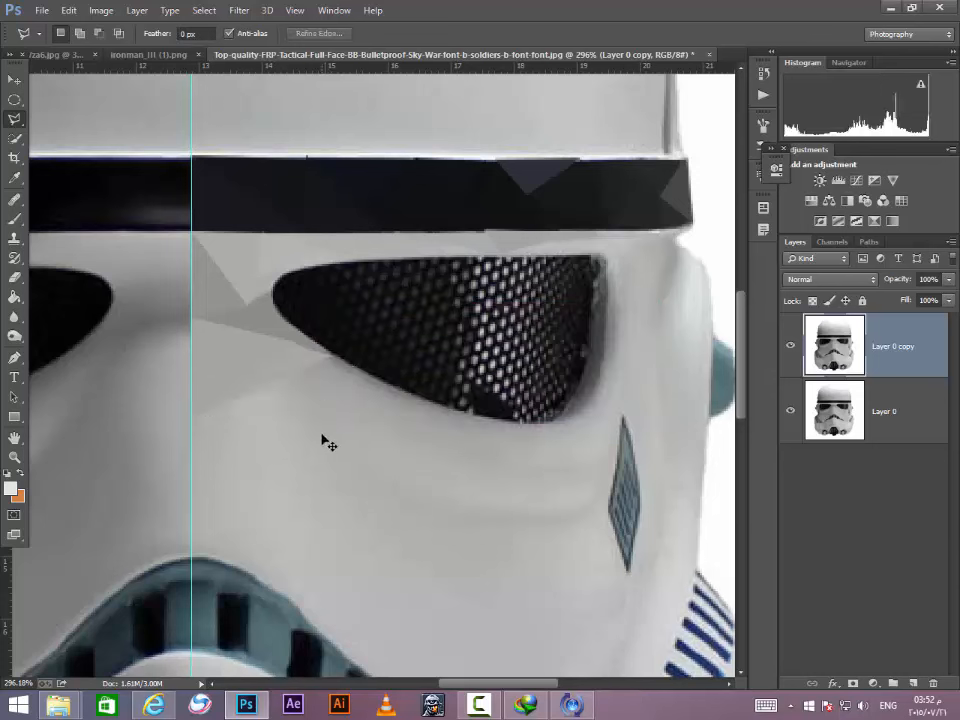
Step: Select the small triangle bordering the eye's lower edge out to about 15.8 cm, repeat the Average blur and deselect
click(372, 382)
click(380, 384)
key(ctrl+f)
key(ctrl+d)
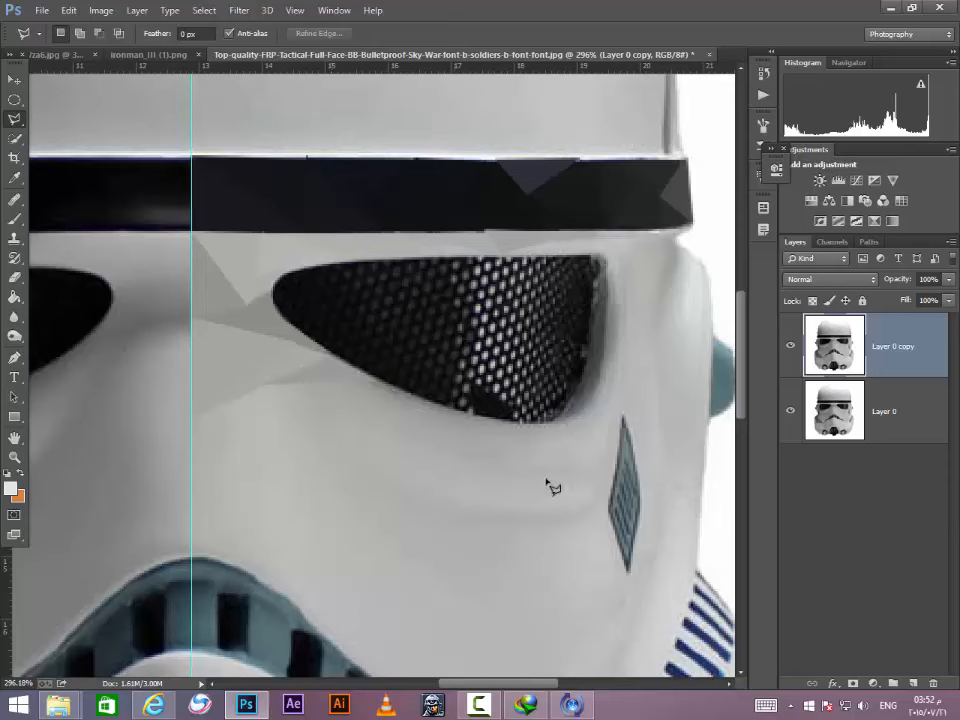
Step: Select a flat triangle on the cheek below the eye from about 16.2 to 19.2 cm, repeat the Average blur and deselect
click(591, 497)
click(484, 508)
click(591, 498)
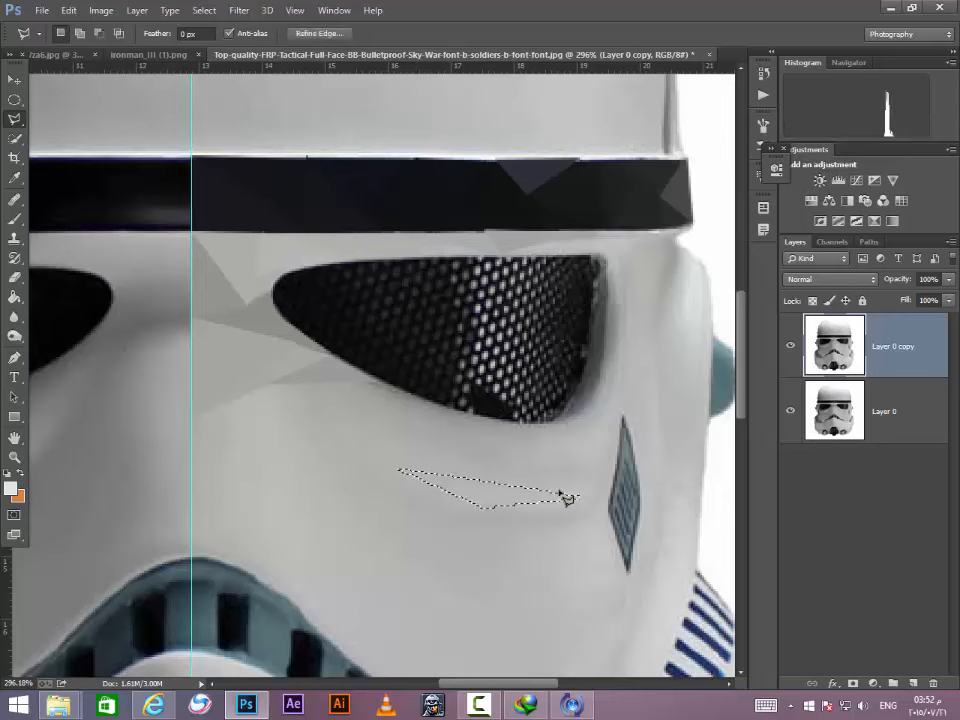
key(ctrl+f)
key(ctrl+d)
Step: Select the adjoining flat cheek triangle from about 14.7 to 17.5 cm, repeat the Average blur and deselect
click(482, 510)
click(309, 491)
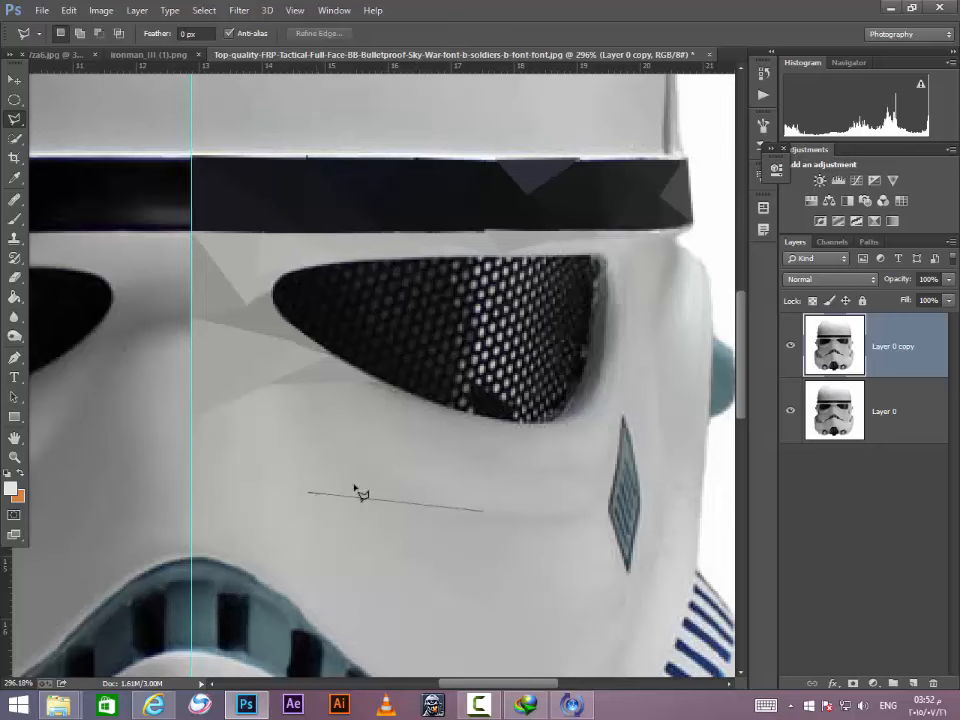
click(405, 470)
click(483, 511)
key(ctrl+f)
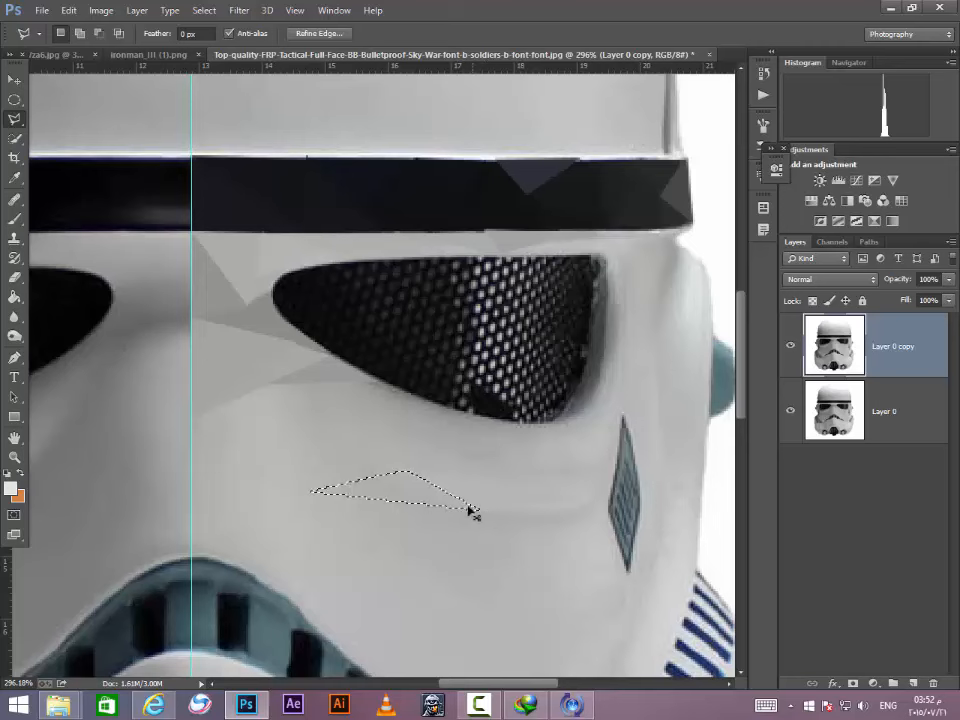
key(ctrl+d)
Step: Select the cheek triangle from about 14.8 to 16.2 cm reaching up to the eye's lower edge, repeat the Average blur and deselect
click(403, 463)
click(380, 403)
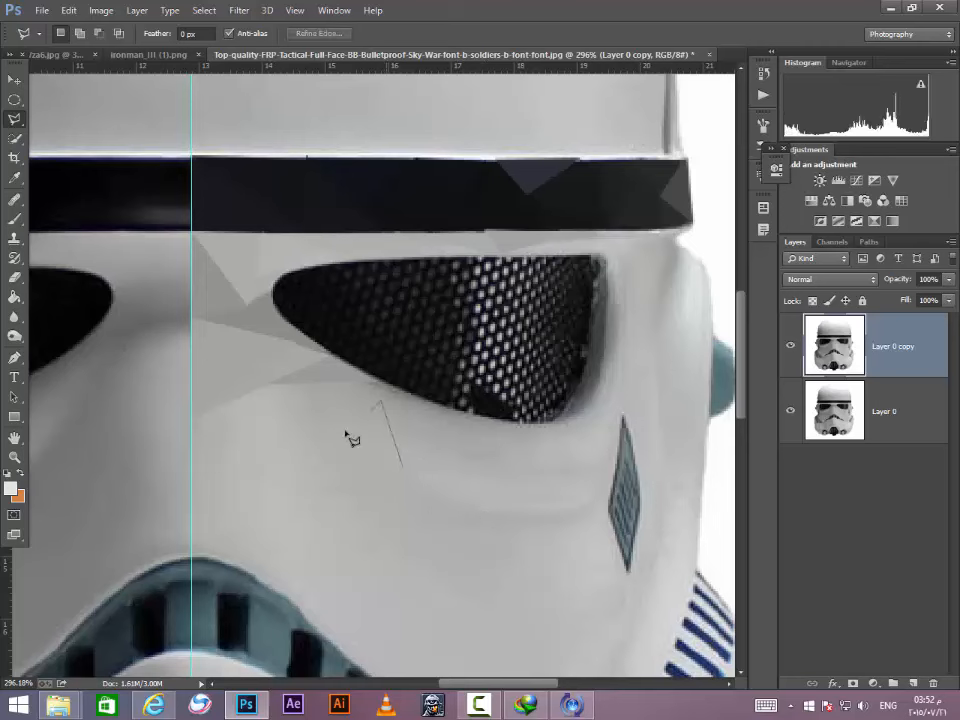
click(311, 492)
click(404, 465)
key(Return)
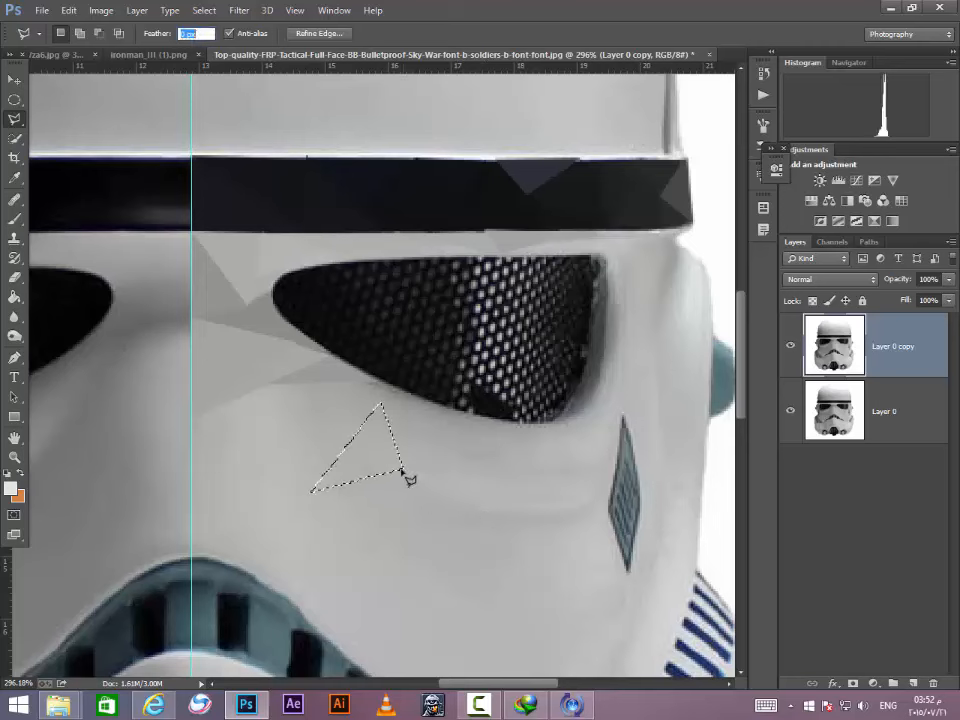
key(ctrl+f)
key(ctrl+d)
Step: Select the long cheek triangle under the eye from about 15.8 to 19 cm, repeat the Average blur and deselect
click(393, 408)
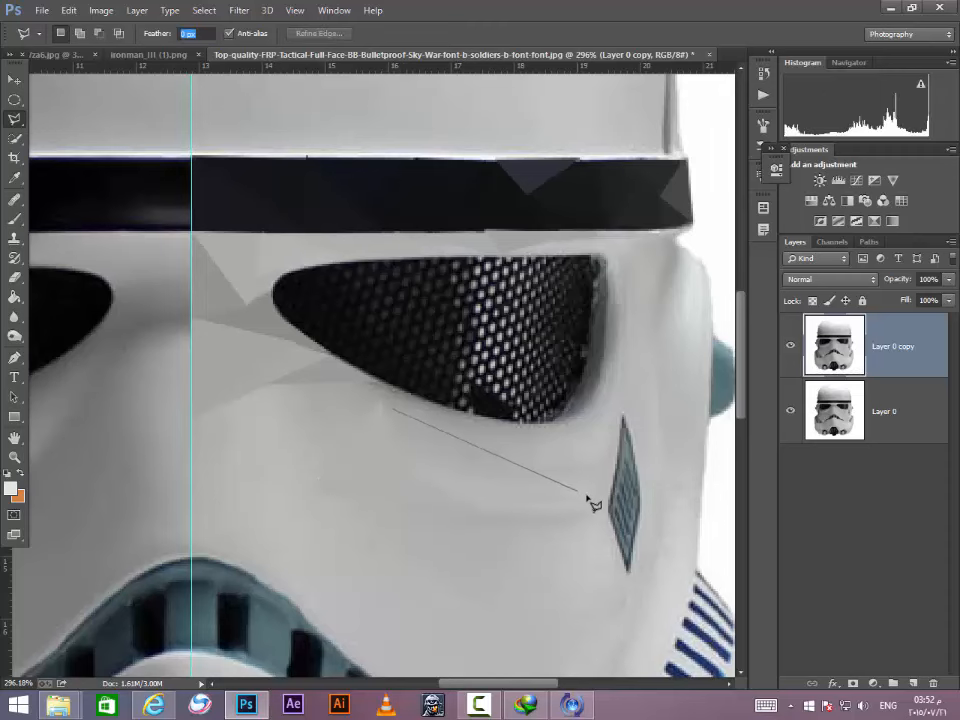
click(583, 489)
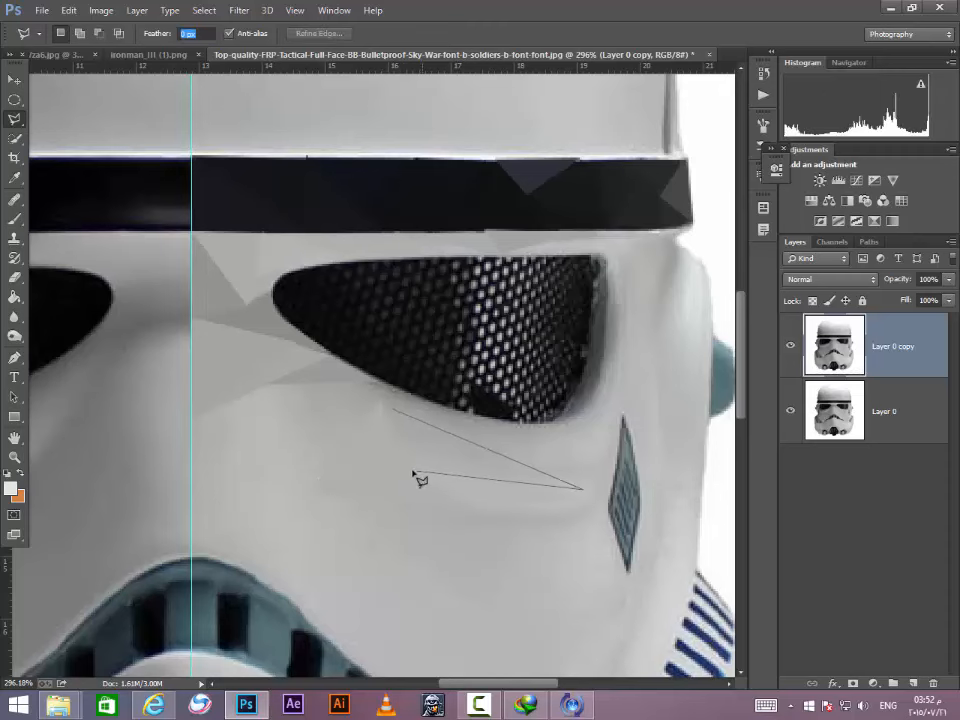
click(382, 406)
key(f)
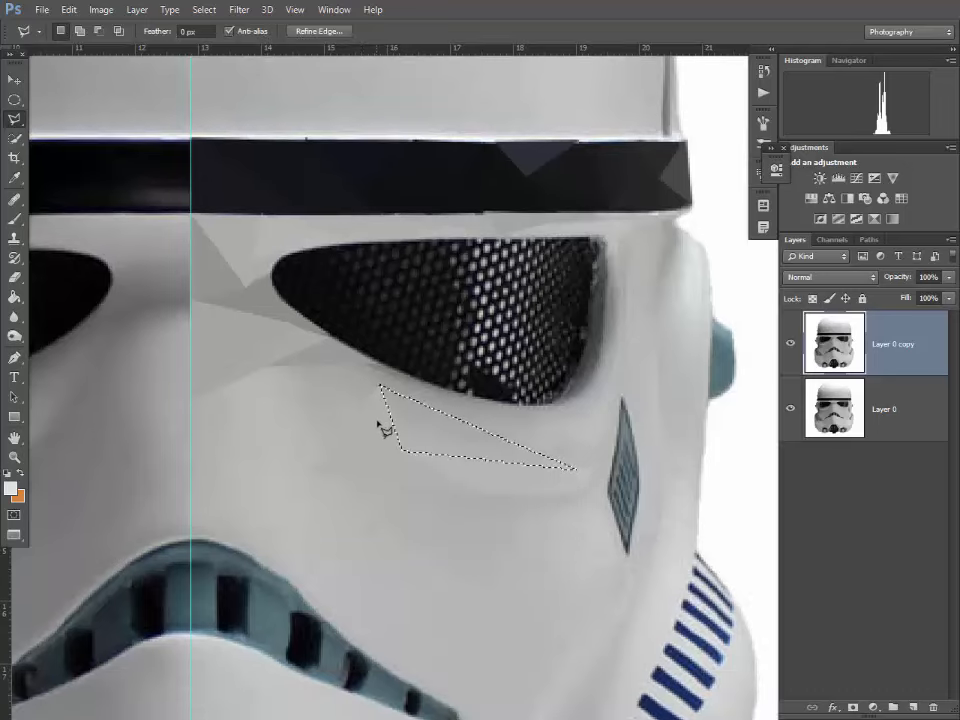
key(f)
key(f)
key(ctrl+d)
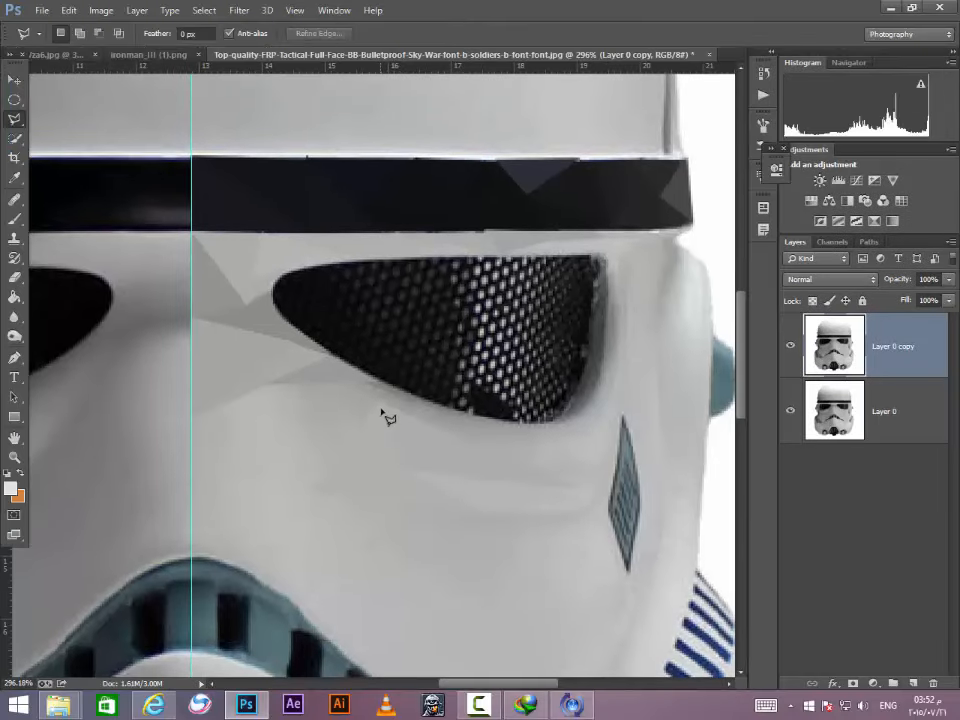
Step: Select the adjoining cheek triangle from about 14.1 to 15.8 cm, repeat the Average blur and deselect
click(378, 405)
click(312, 489)
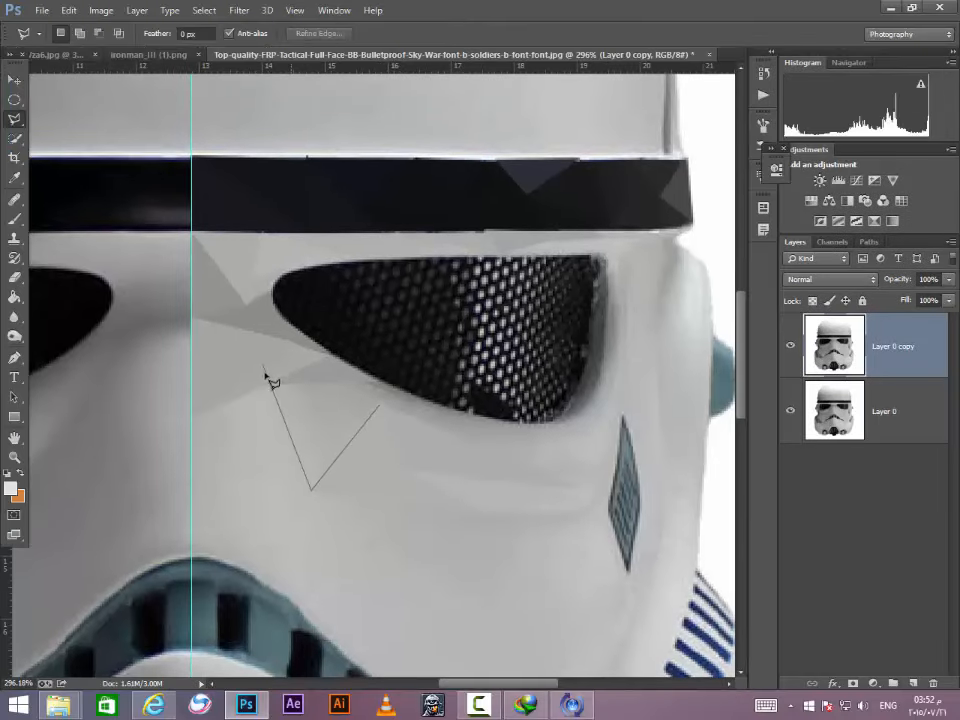
click(272, 386)
click(380, 409)
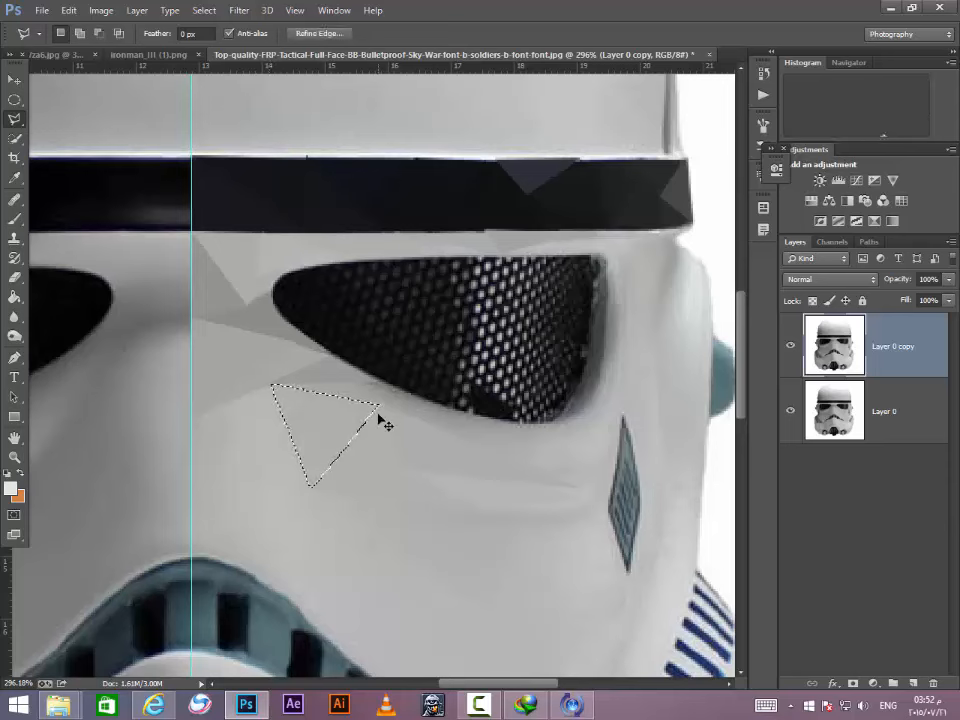
key(ctrl+d)
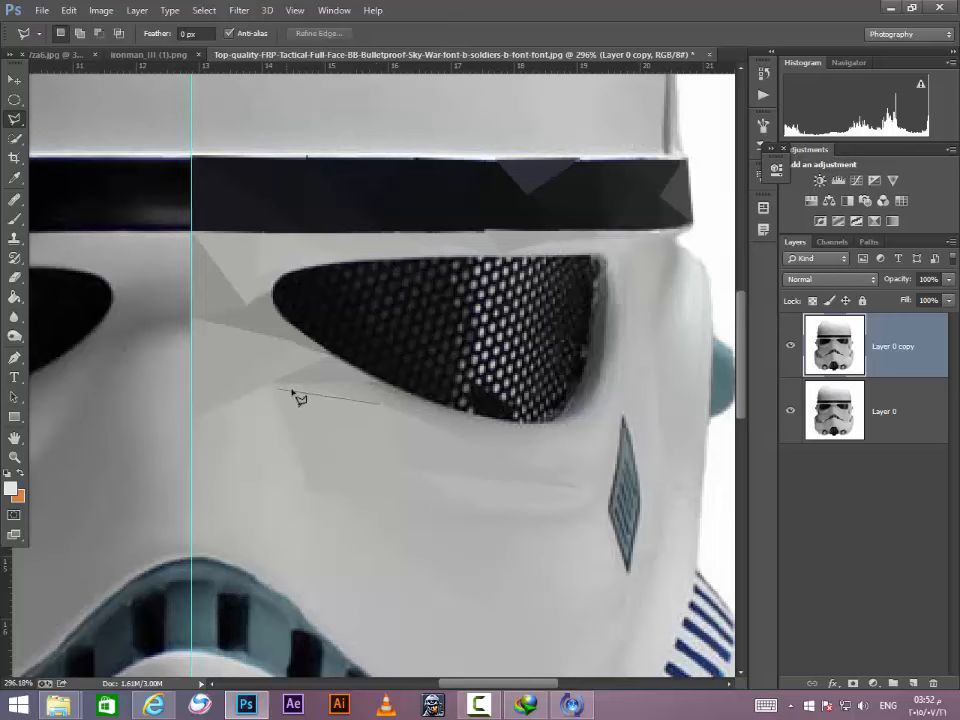
Step: Select the thin sliver between that cheek triangle and the eye's lower edge, repeat the Average blur and deselect
click(276, 382)
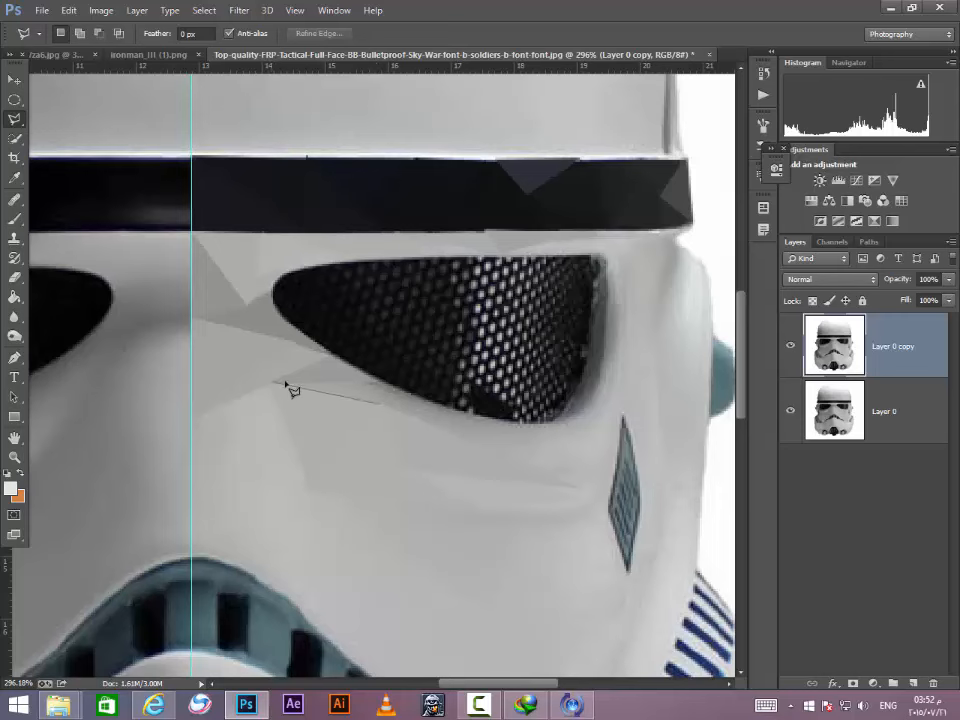
click(382, 382)
click(381, 405)
key(ctrl+f)
key(ctrl+d)
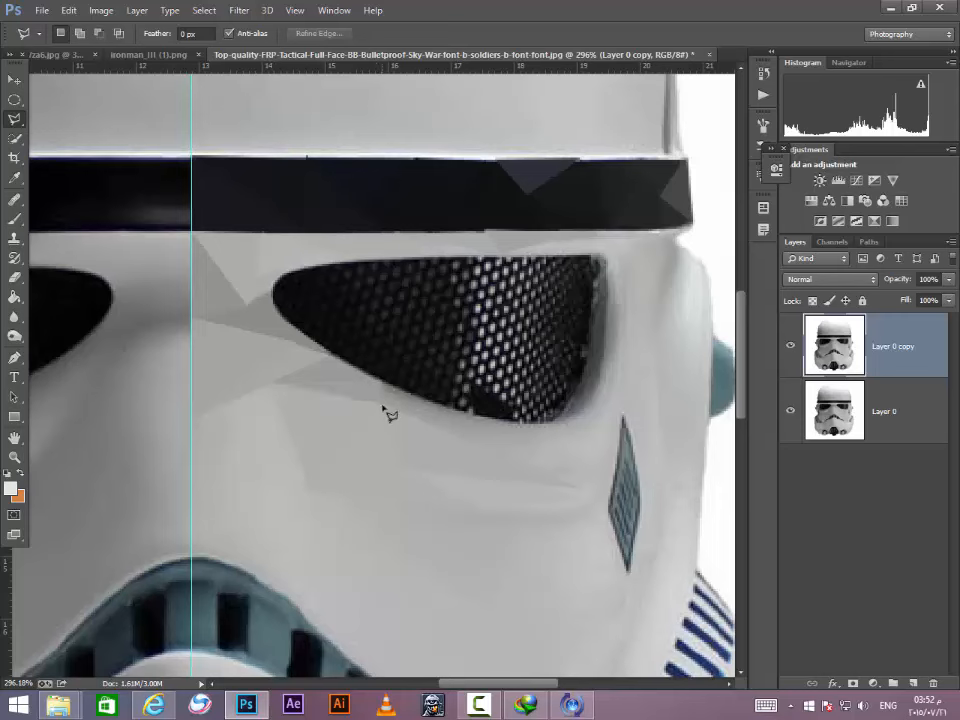
Step: Select the long narrow wedge along the eye's lower edge from about 15.8 to 19 cm, repeat the Average blur and deselect
click(381, 378)
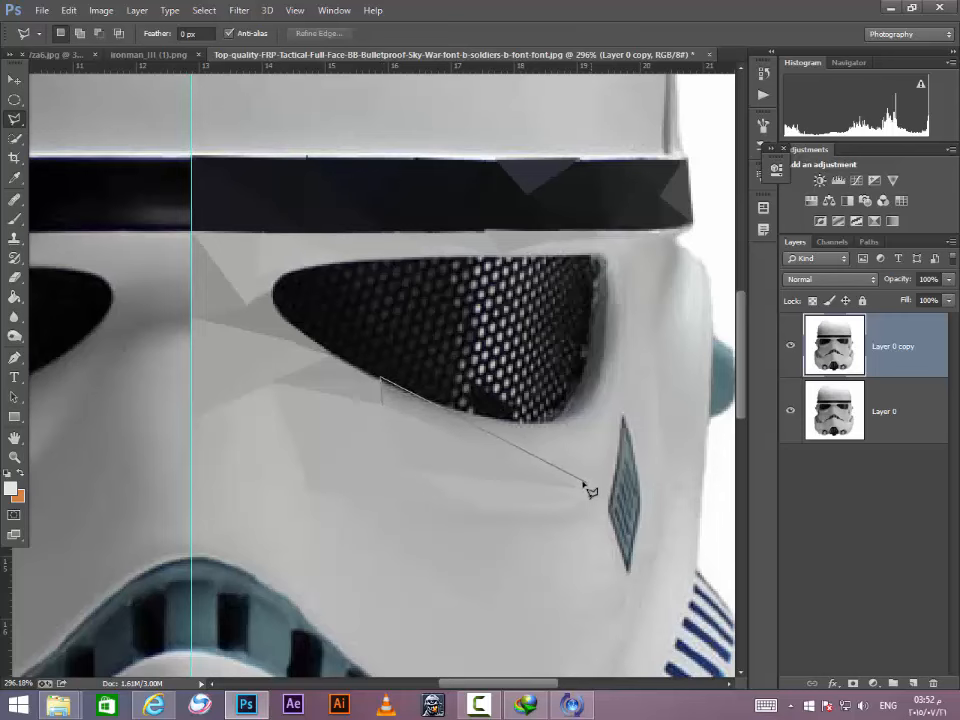
click(578, 486)
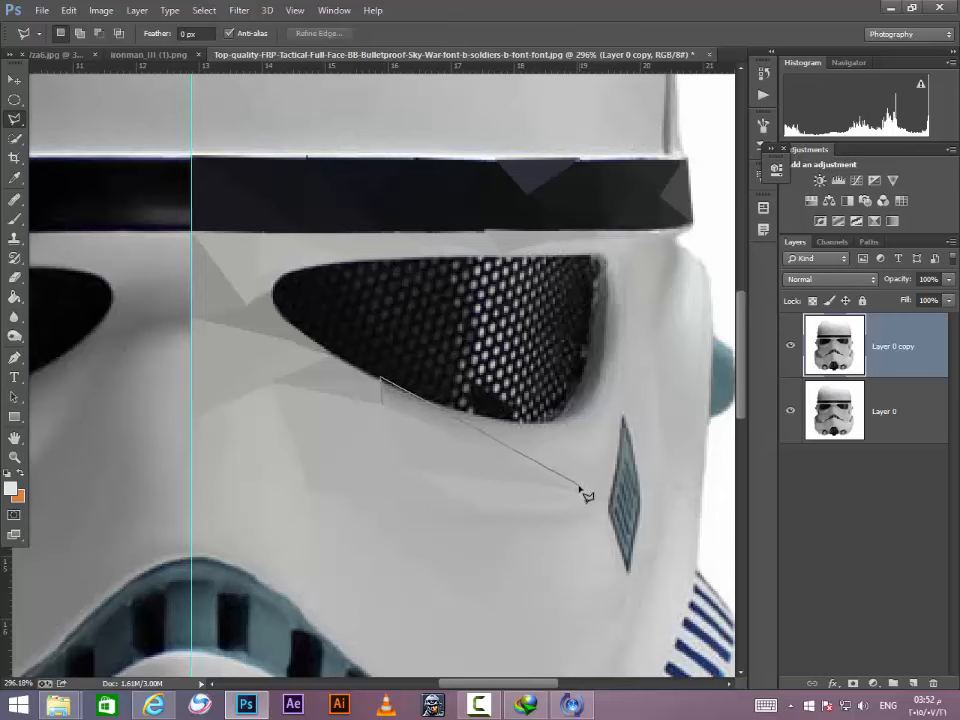
click(386, 407)
key(Return)
key(ctrl+f)
key(ctrl+d)
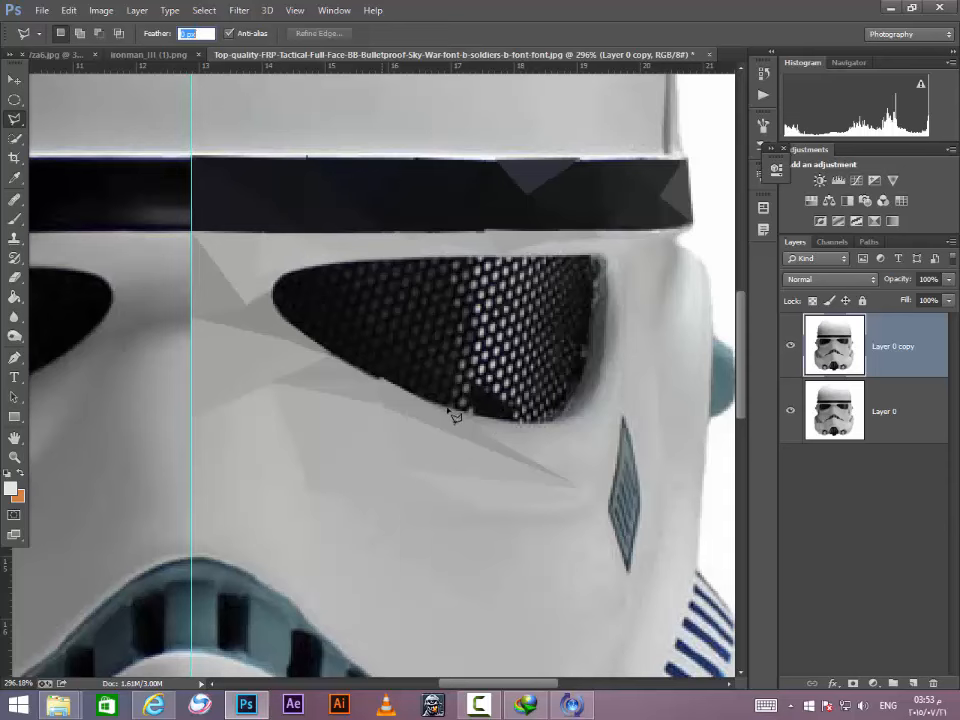
Step: Select the facet bordering the eye's lower edge from about 16.8 to 18.5 cm, repeat the Average blur and deselect
click(449, 408)
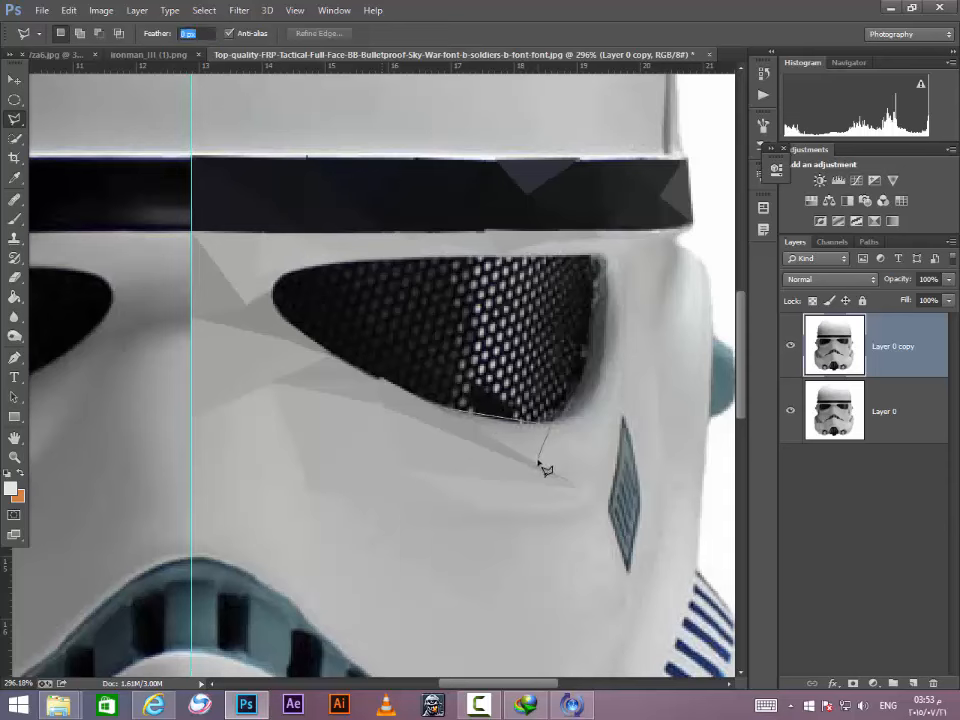
click(537, 463)
click(442, 407)
key(ctrl+f)
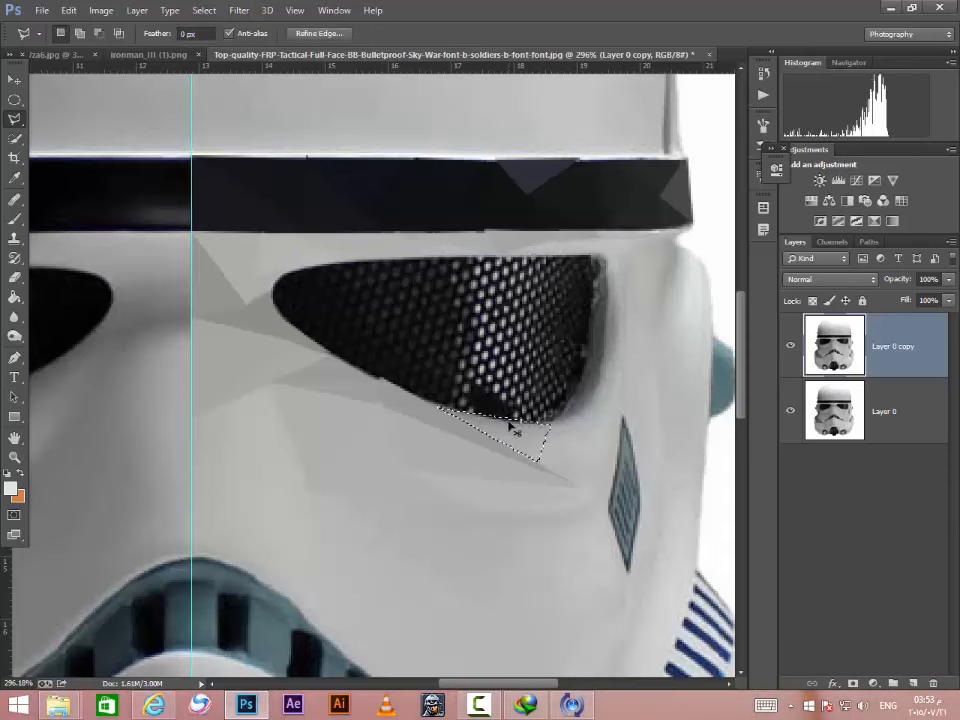
key(ctrl+d)
Step: Select the small triangle below the eye from about 18.4 to 19 cm, repeat the Average blur and deselect
click(581, 488)
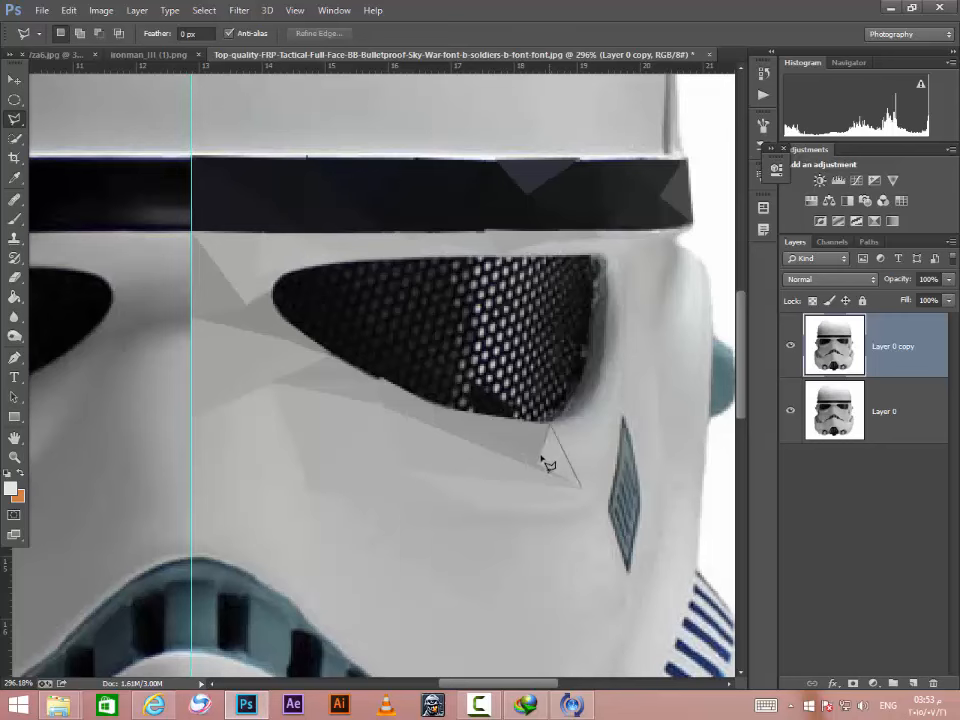
click(542, 467)
click(584, 486)
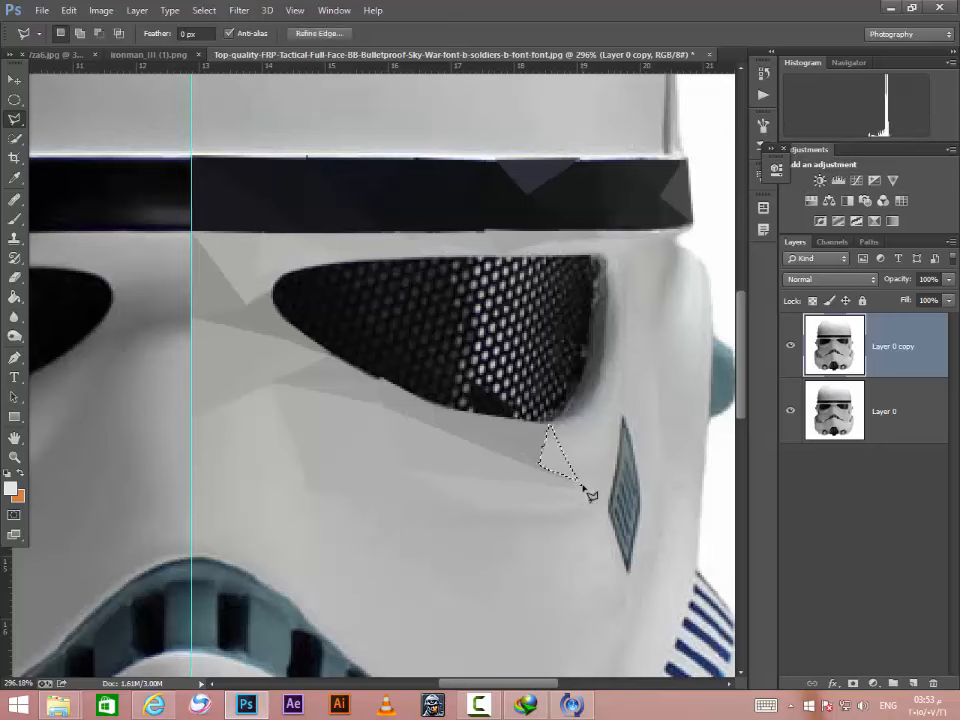
key(ctrl+f)
key(ctrl+d)
Step: Select the facet from the eye's lower edge at about 18.5 cm out to about 19.4 cm, repeat the Average blur and deselect
click(549, 424)
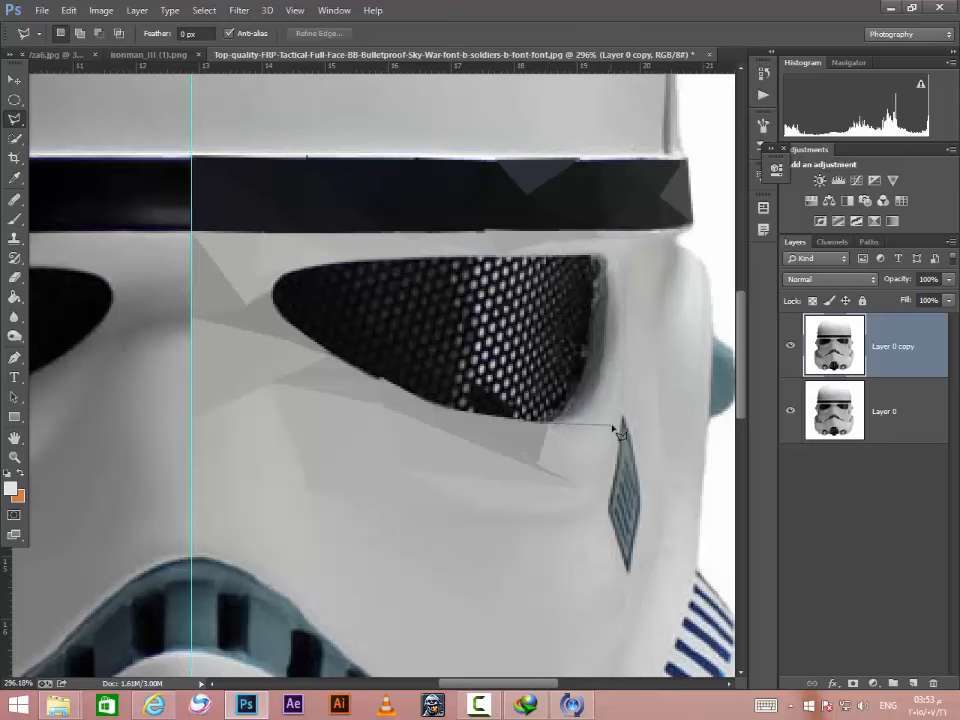
click(603, 432)
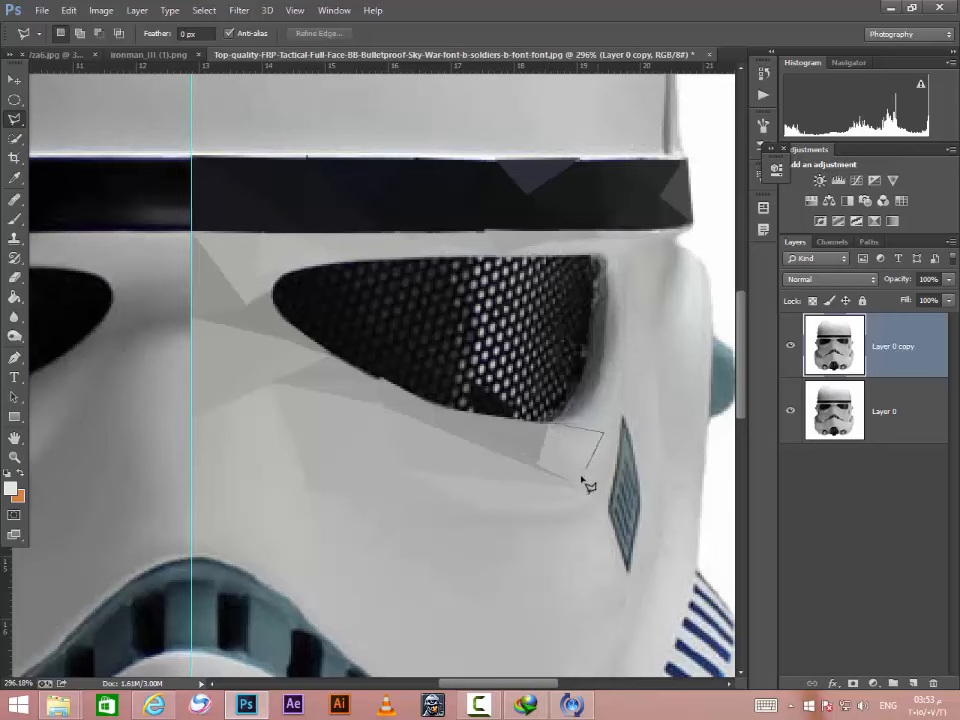
click(556, 428)
key(ctrl+f)
key(ctrl+d)
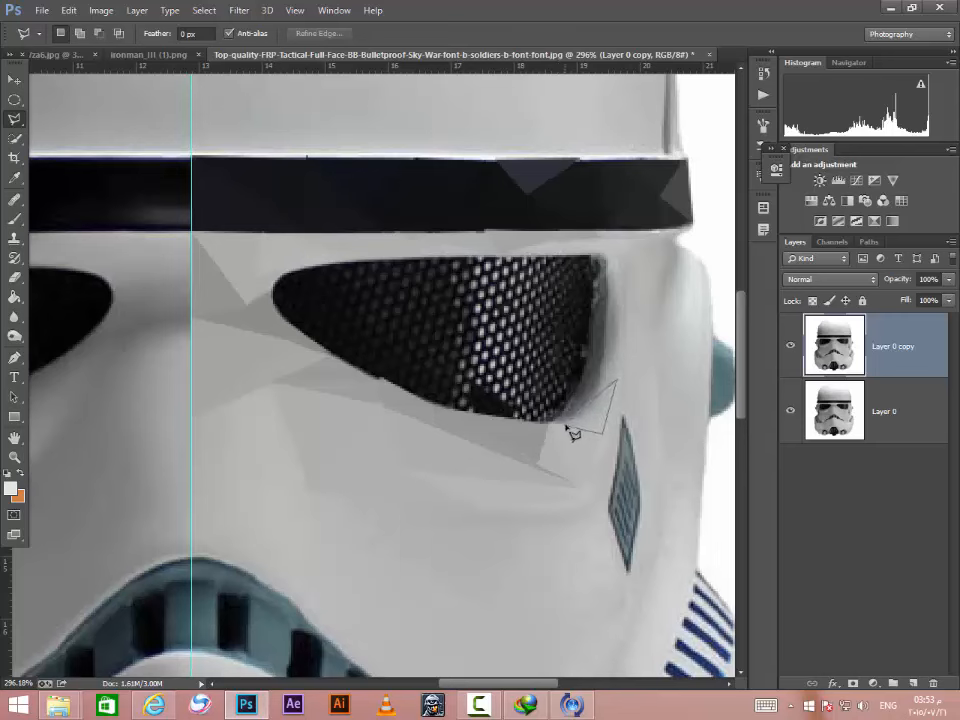
Step: Average the triangle outside the eye's lower outer corner and the dark rim facet along its outer edge, deselecting after each
click(614, 384)
key(ctrl+f)
key(ctrl+d)
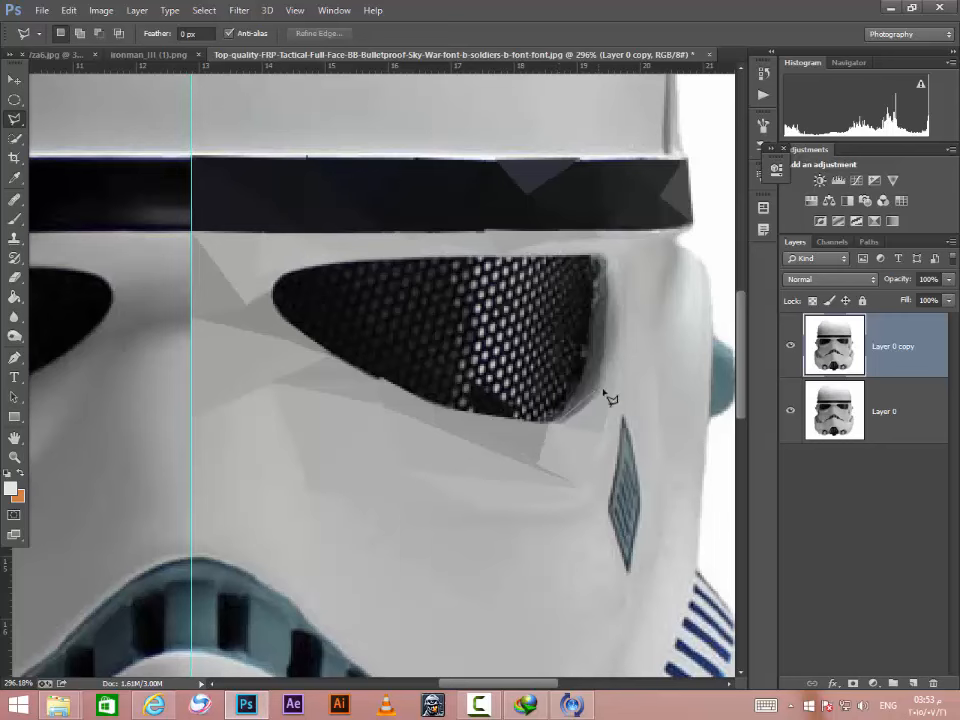
click(604, 298)
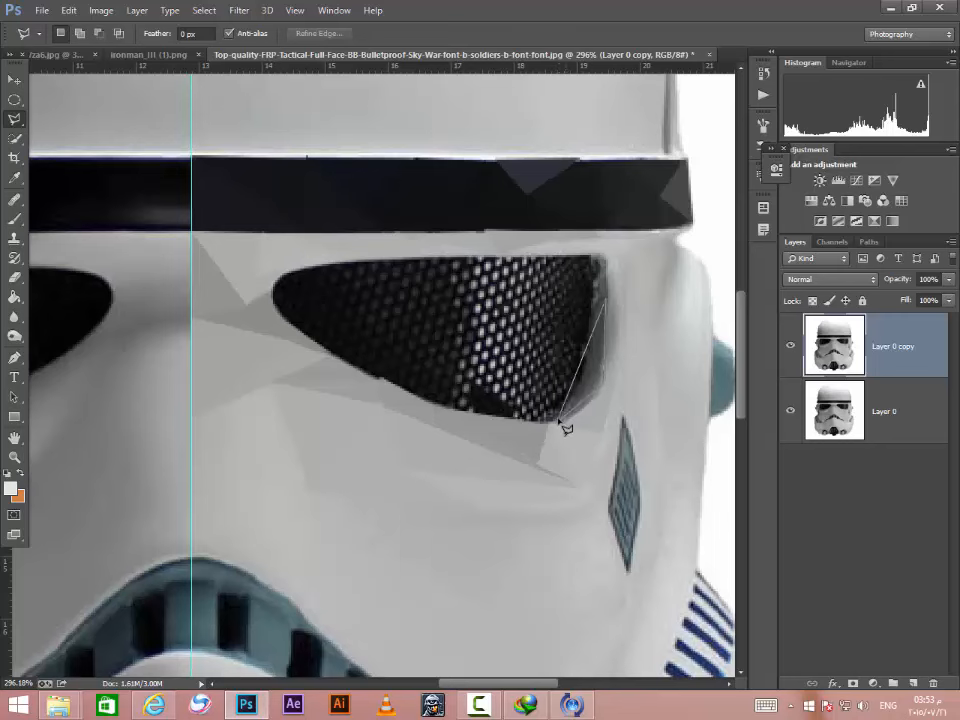
click(558, 421)
key(ctrl+f)
key(ctrl+d)
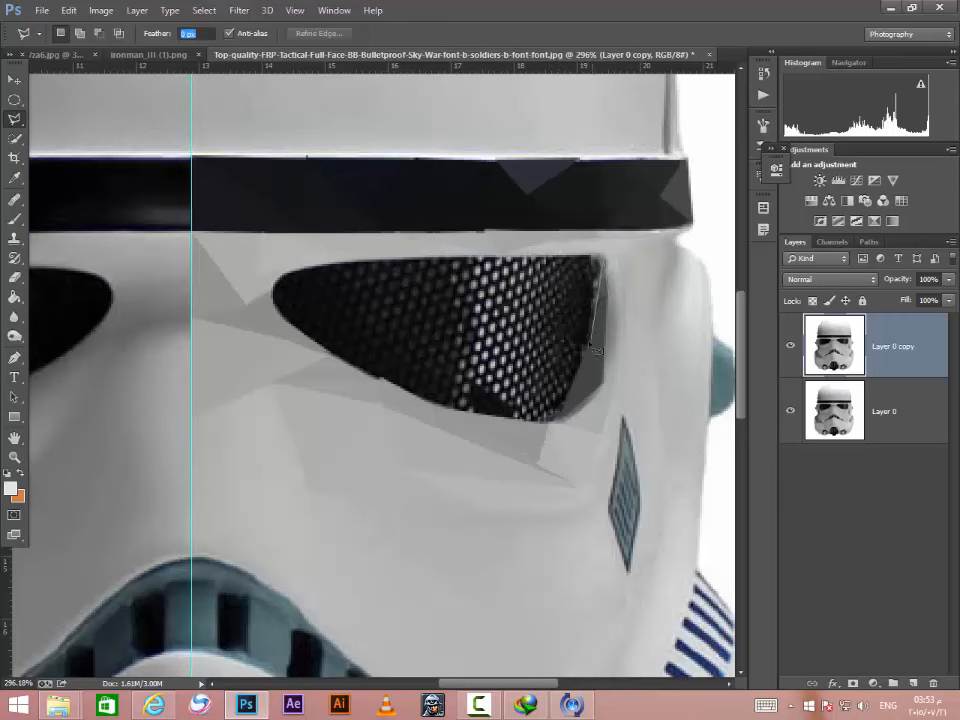
Step: Average the narrow sliver on the eye's upper outer rim and the mesh triangle in its upper outer corner, deselecting after each
click(597, 326)
double_click(612, 306)
key(ctrl+f)
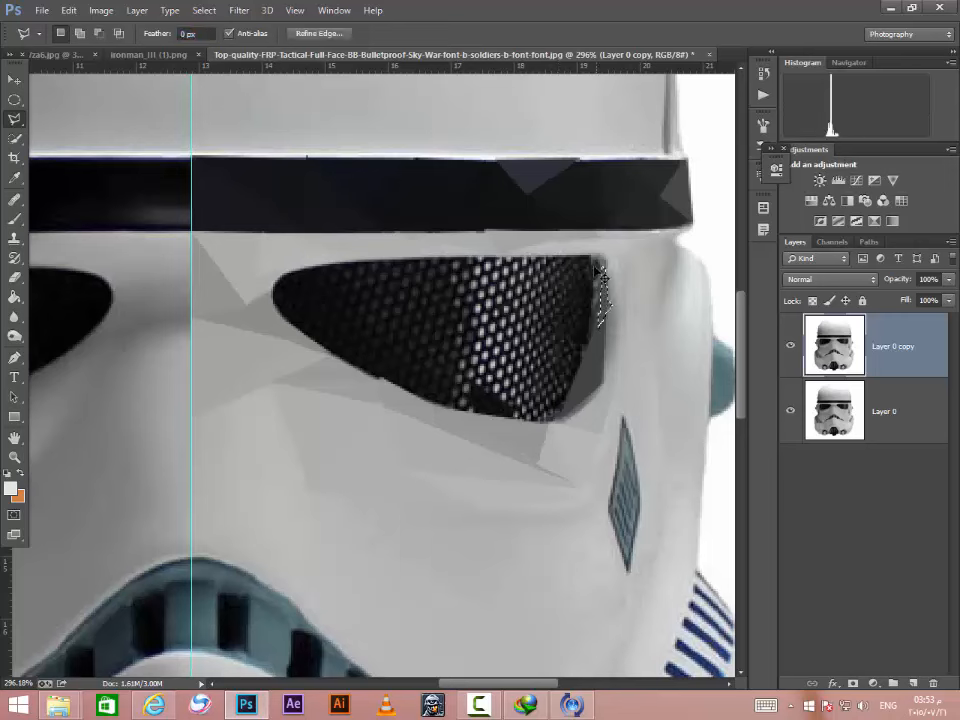
key(ctrl+d)
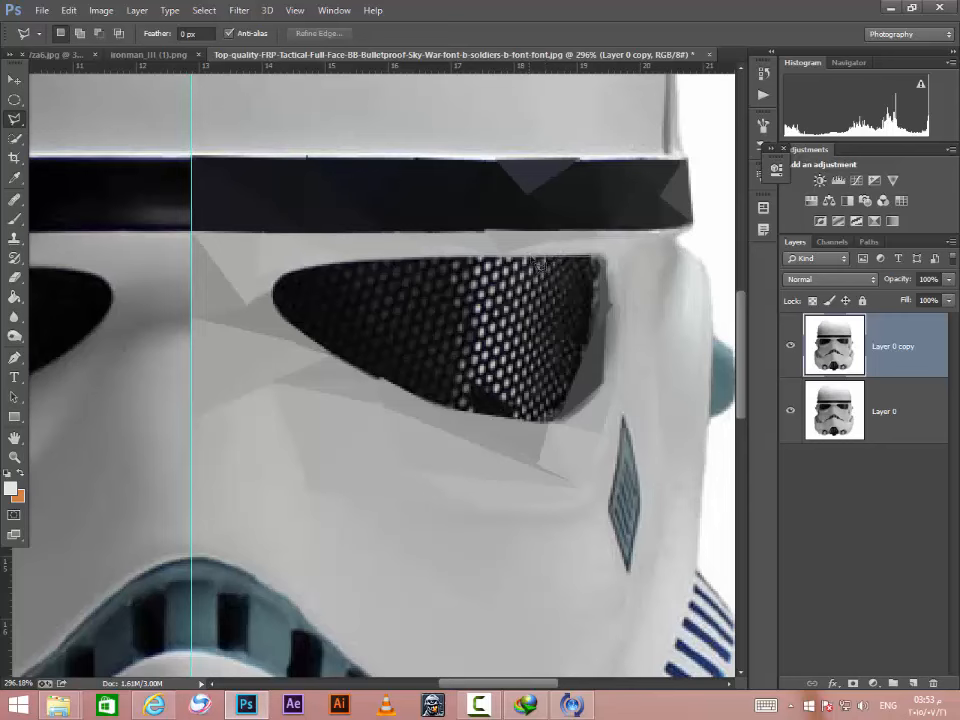
click(596, 264)
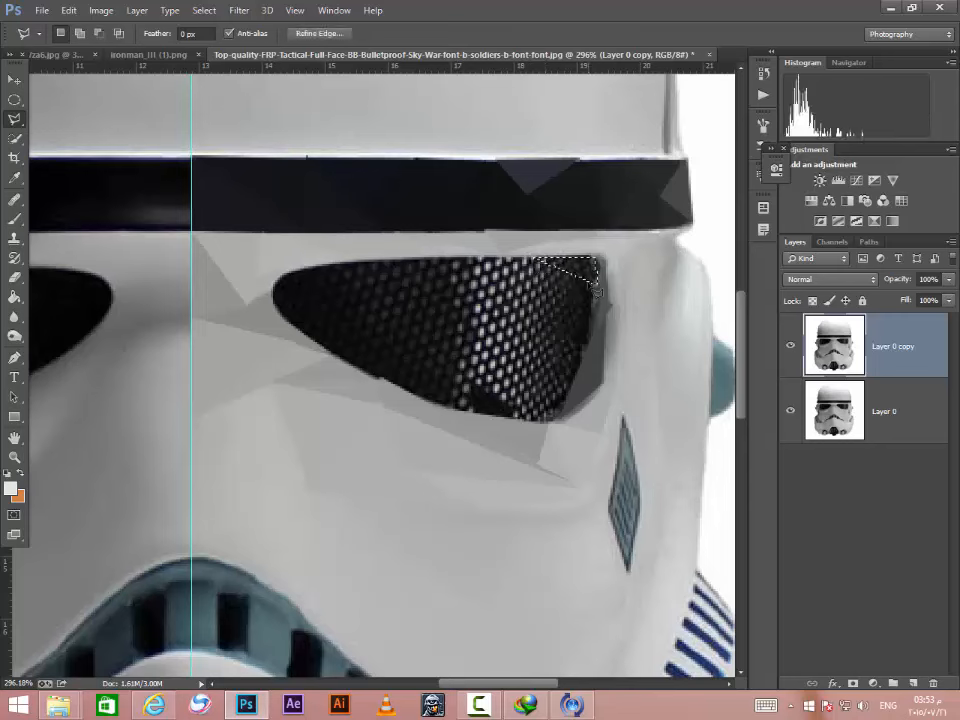
key(ctrl+f)
key(ctrl+d)
Step: Select the mesh triangle along the eye's outer edge from about 18.7 to 19.3 cm, repeat the Average blur and deselect
click(597, 285)
click(580, 352)
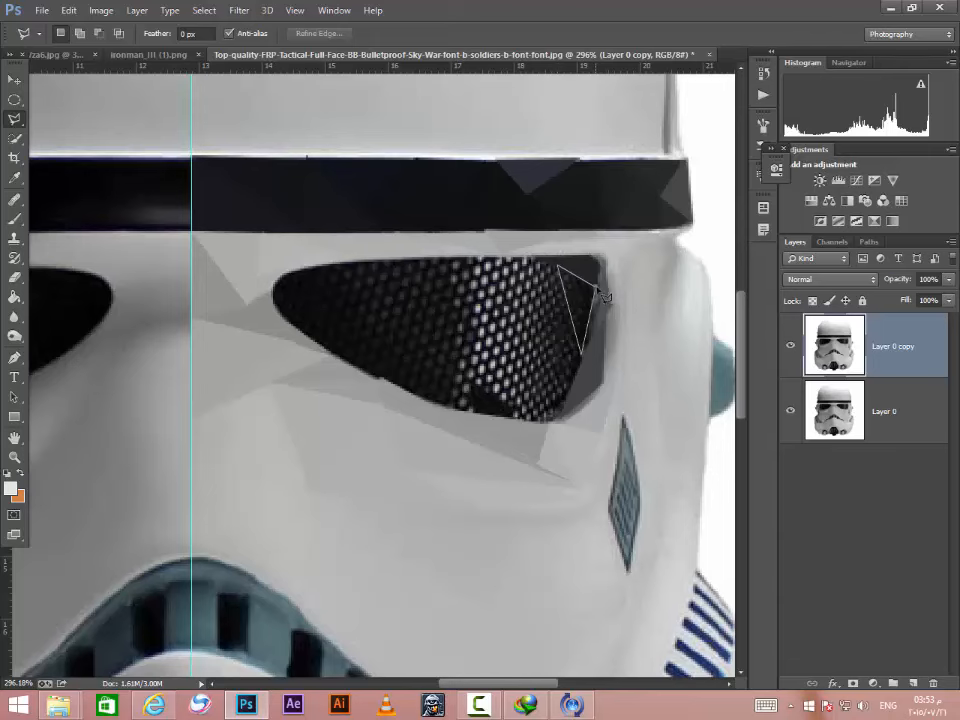
double_click(604, 295)
key(ctrl+f)
key(ctrl+d)
Step: Select the narrow mesh triangle running down to the eye's lower outer corner, repeat the Average blur and deselect
click(562, 418)
click(586, 348)
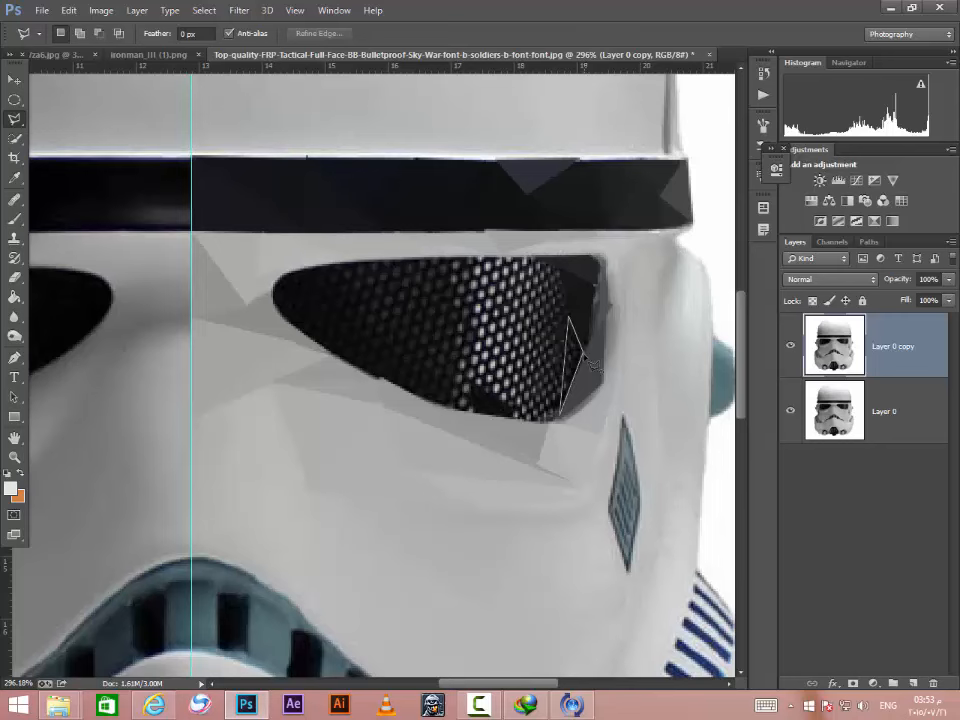
click(585, 354)
key(ctrl+f)
key(ctrl+d)
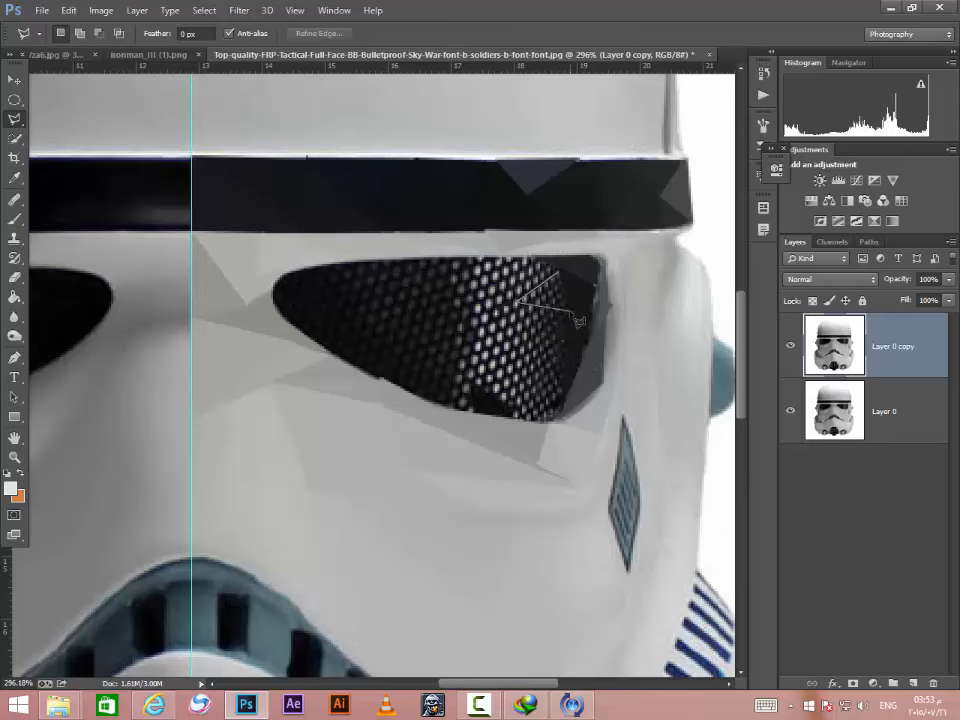
Step: Average two adjoining mesh triangles, one above the other, from about 18 to 18.9 cm inside the eye, deselecting after each
double_click(570, 312)
key(ctrl+f)
key(ctrl+d)
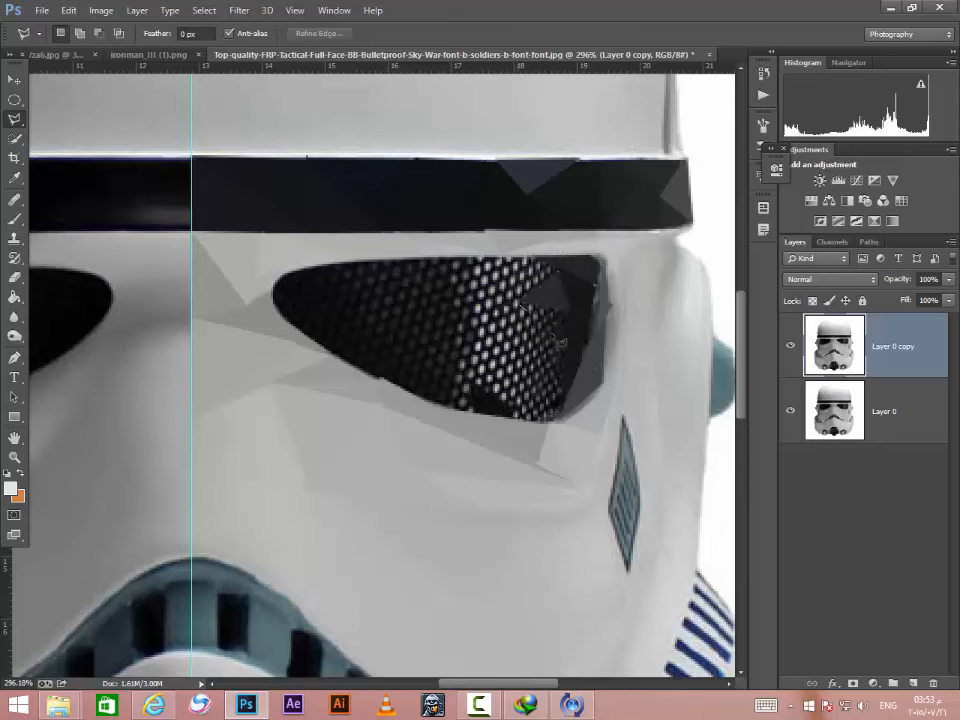
double_click(579, 321)
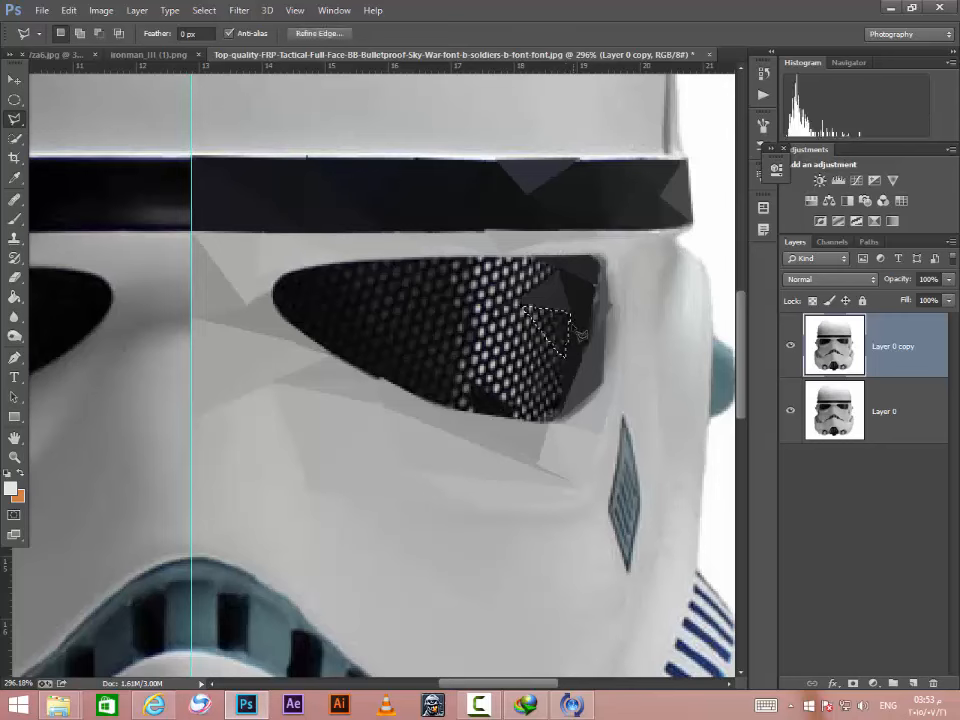
key(ctrl+f)
key(ctrl+d)
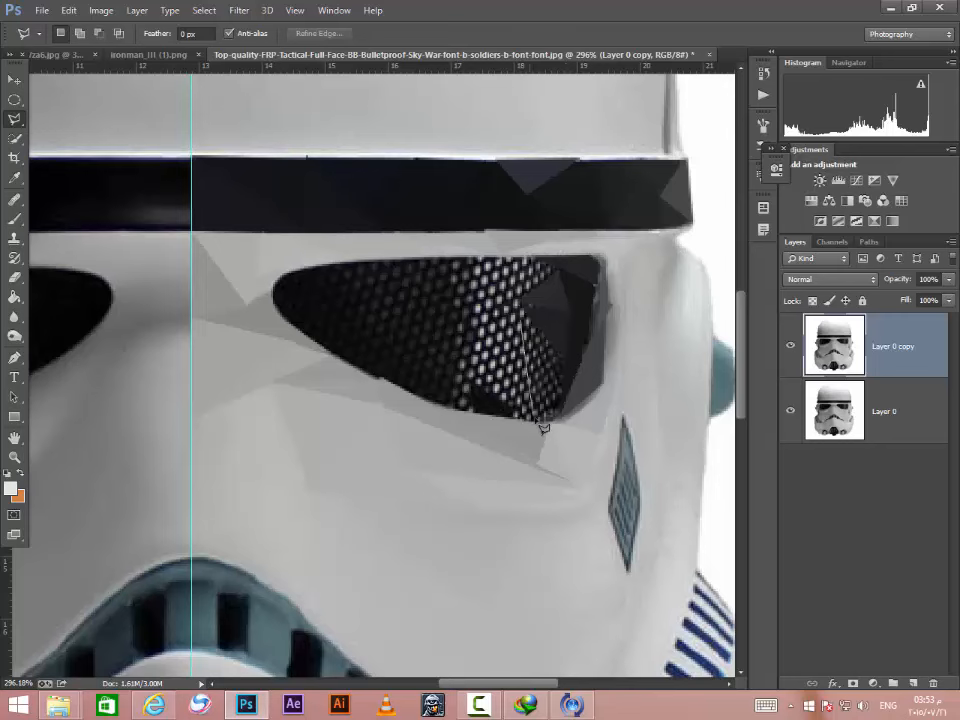
Step: Select the mesh triangle from about 18.1 to 18.7 cm reaching down to the eye's lower edge, repeat the Average blur and deselect
click(540, 419)
double_click(540, 322)
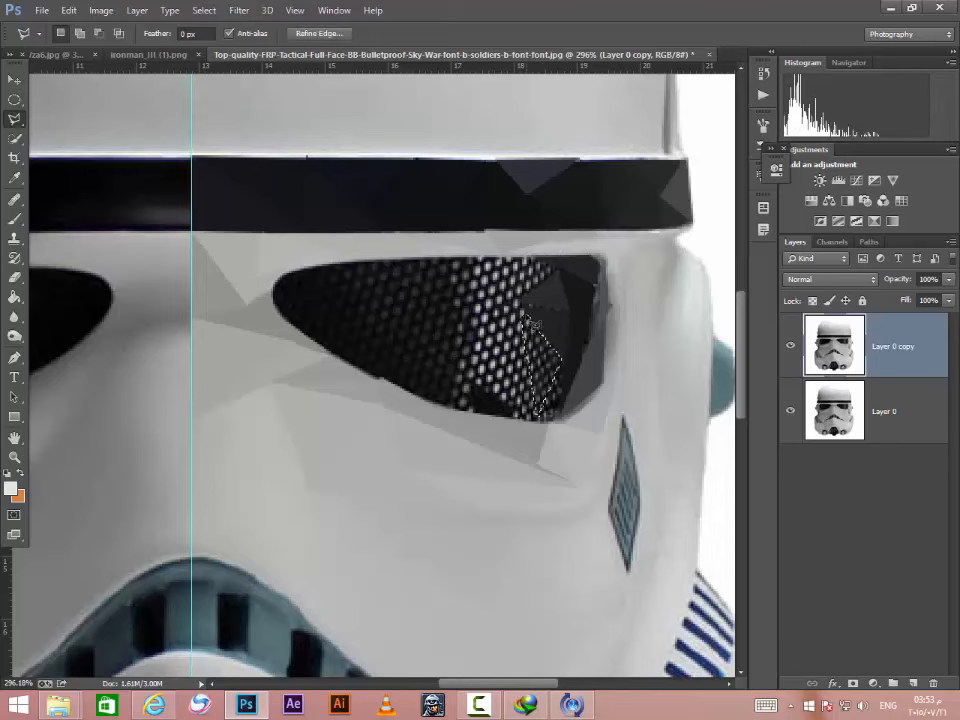
key(ctrl+f)
key(ctrl+d)
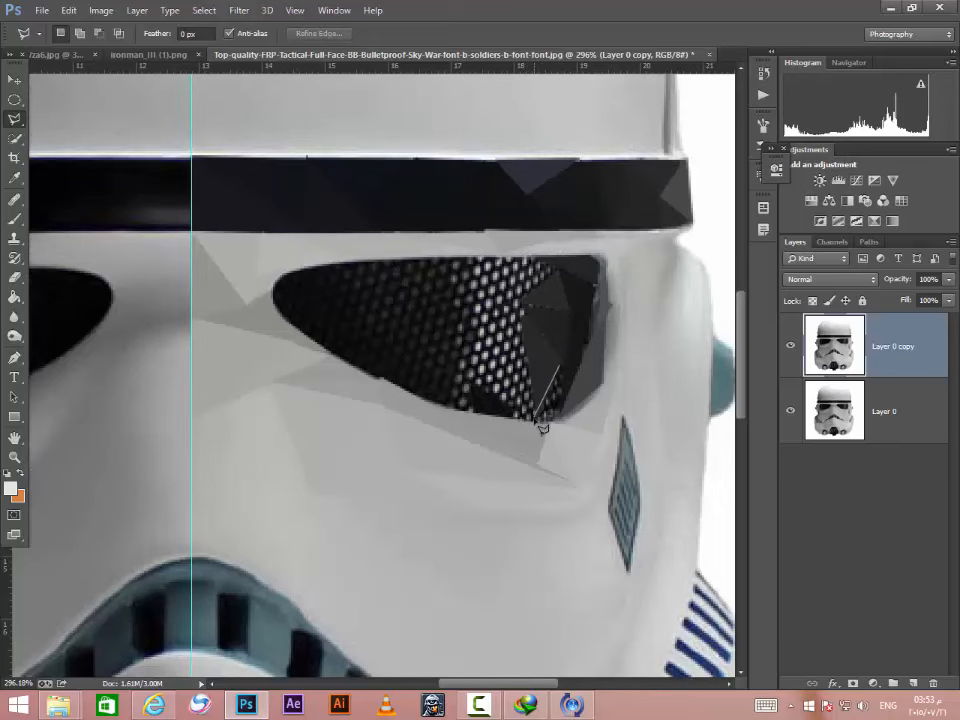
Step: Select the small mesh triangle at the eye's lower edge from about 18.2 to 18.7 cm, repeat the Average blur and deselect
double_click(561, 372)
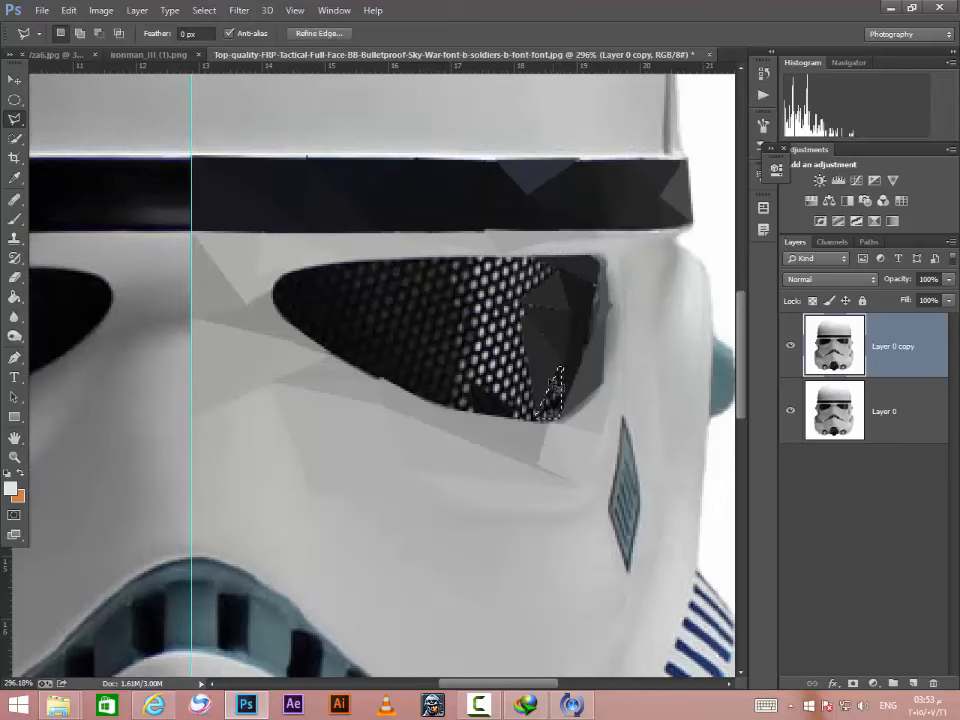
key(ctrl+f)
key(ctrl+d)
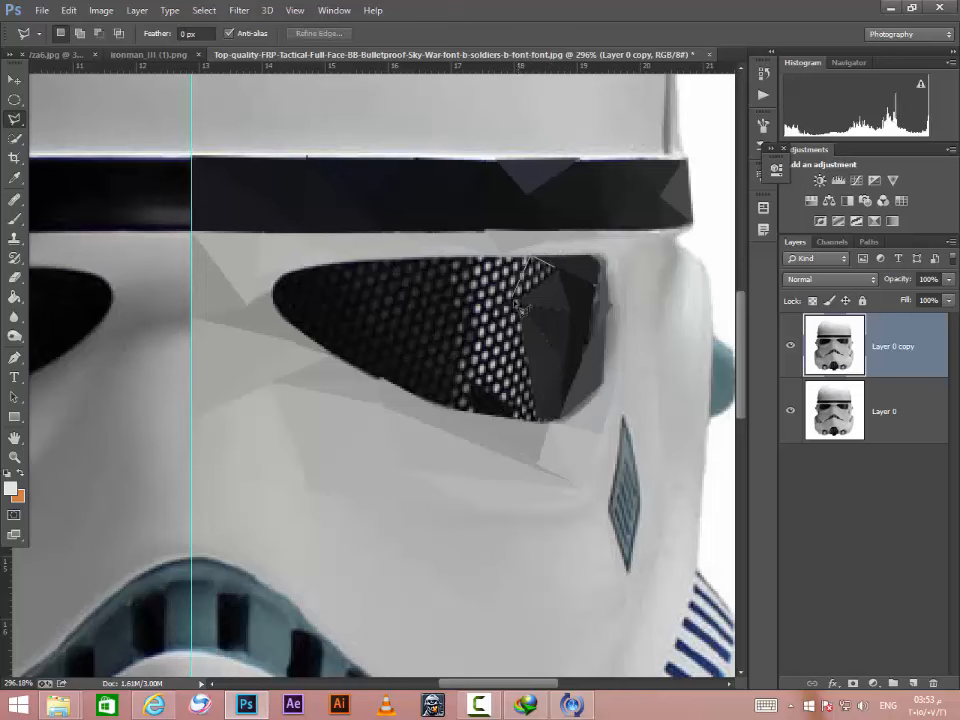
Step: Select the leftover mesh sliver rising from about 18.1 to 18.7 cm between the upper facets, repeat the Average blur and deselect
scroll(523, 309, up, 2)
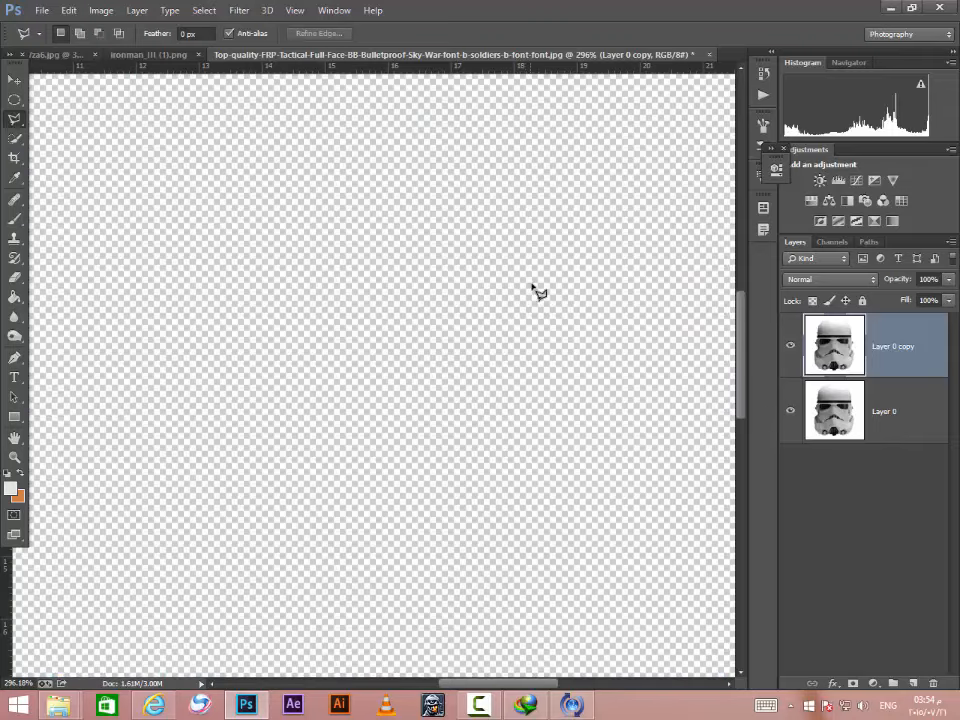
scroll(524, 287, up, 1)
click(512, 321)
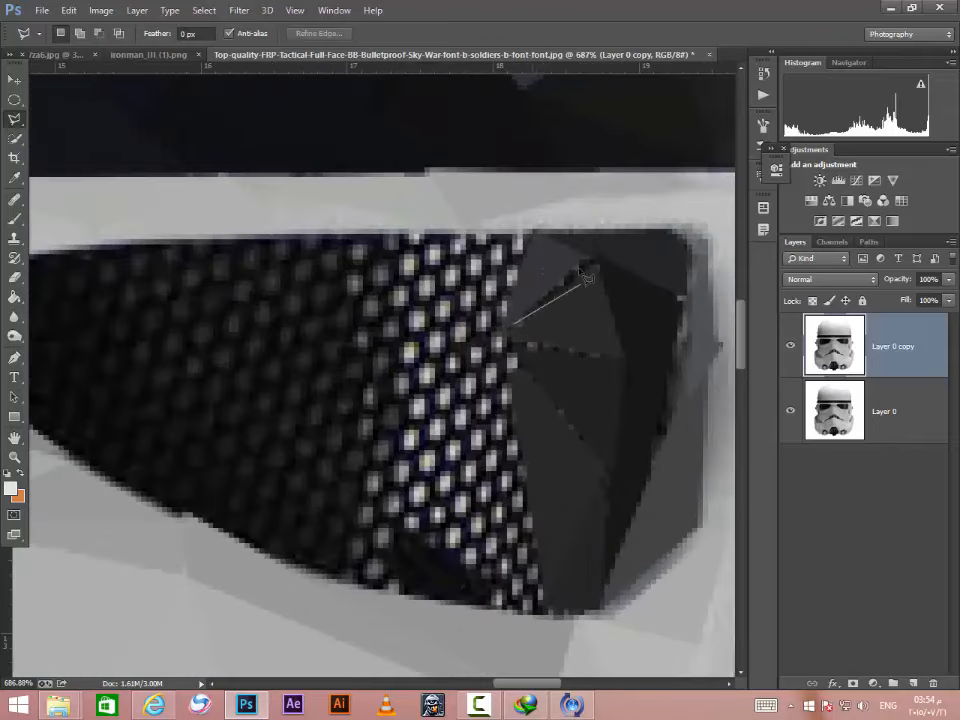
click(601, 266)
click(513, 323)
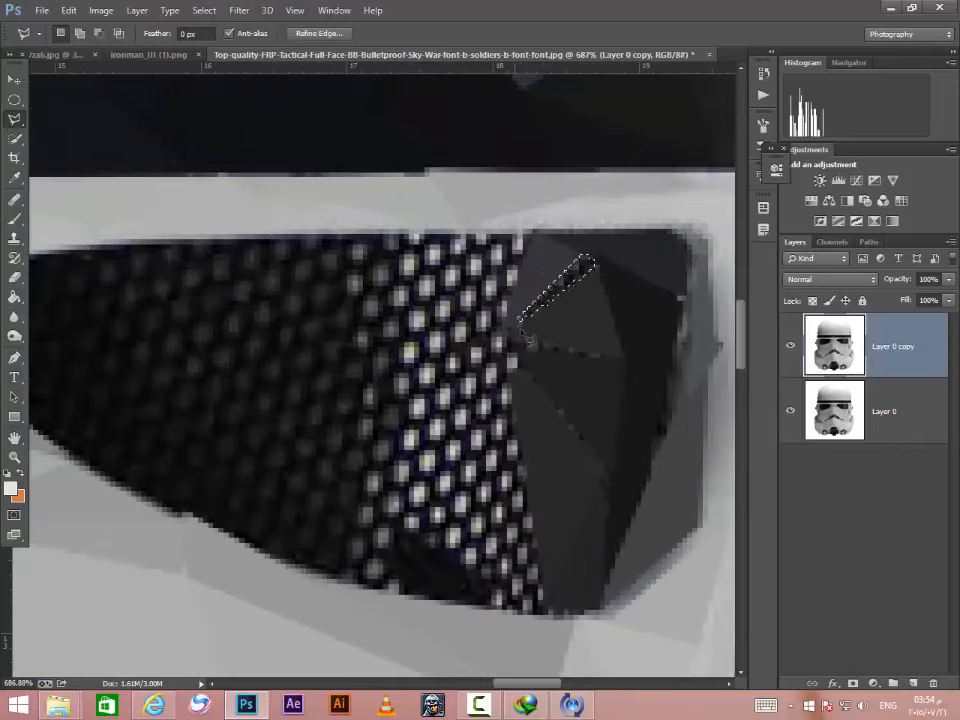
key(ctrl+f)
key(ctrl+d)
Step: Select the nearly horizontal mesh sliver from about 18 to 18.8 cm between two averaged facets, repeat the Average blur and deselect
click(506, 336)
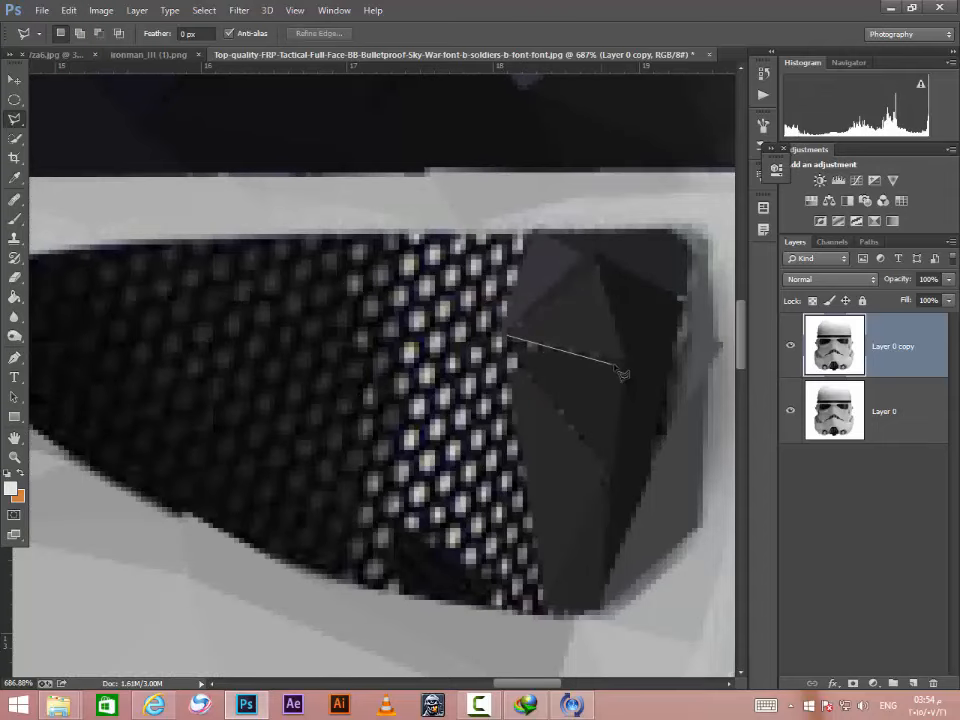
double_click(620, 357)
key(Return)
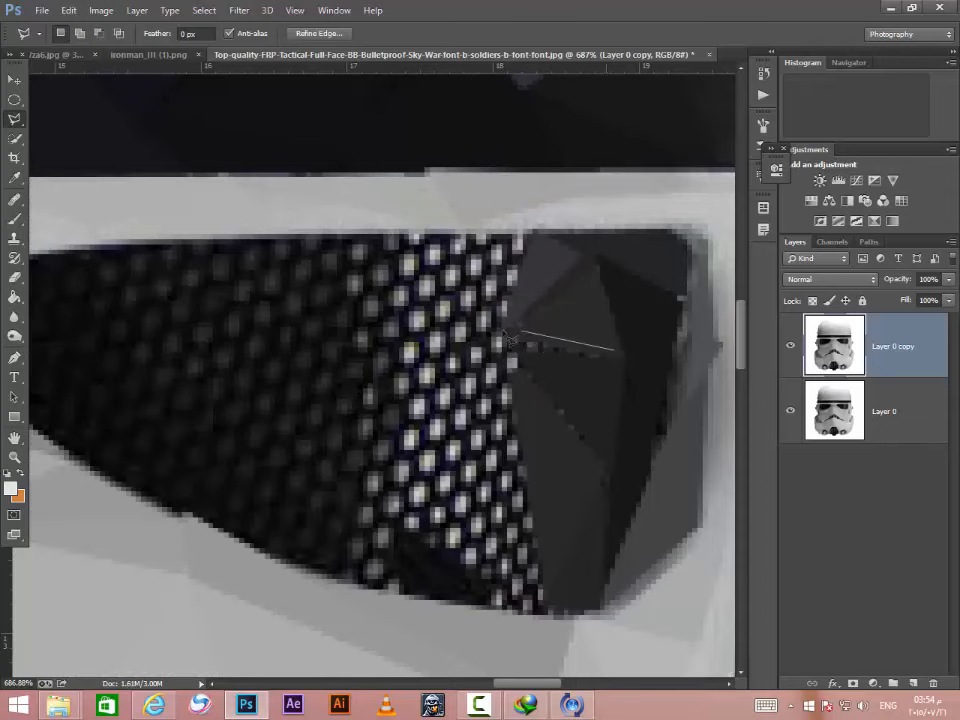
click(494, 326)
double_click(623, 356)
key(ctrl+f)
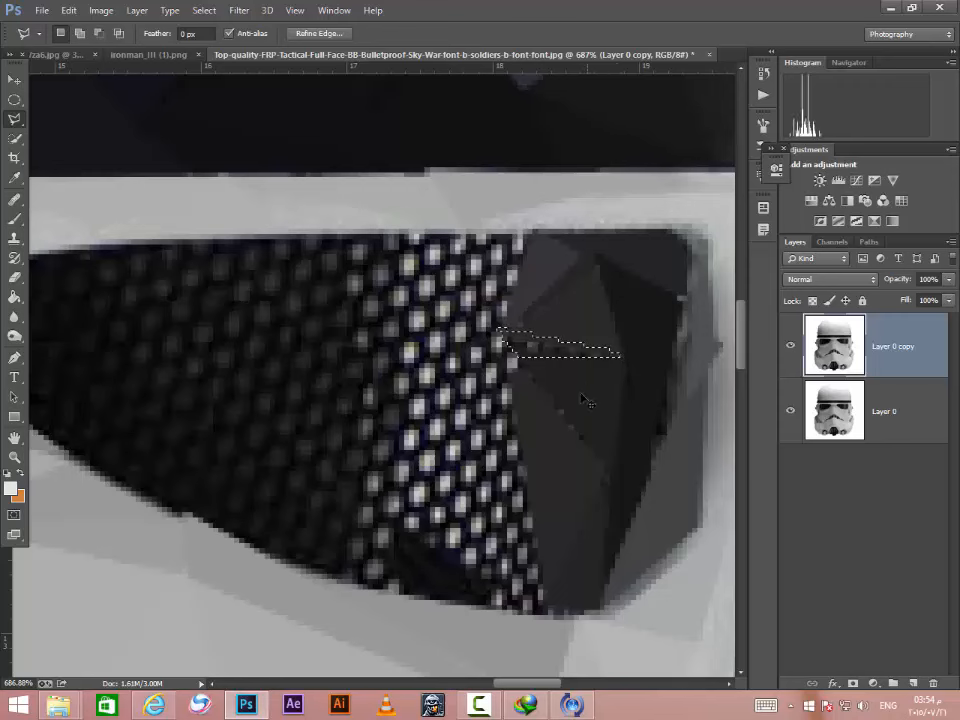
key(ctrl+d)
Step: Average the thin diagonal seam descending from about 18.1 to 18.7 cm between the dark facets and deselect it
click(521, 364)
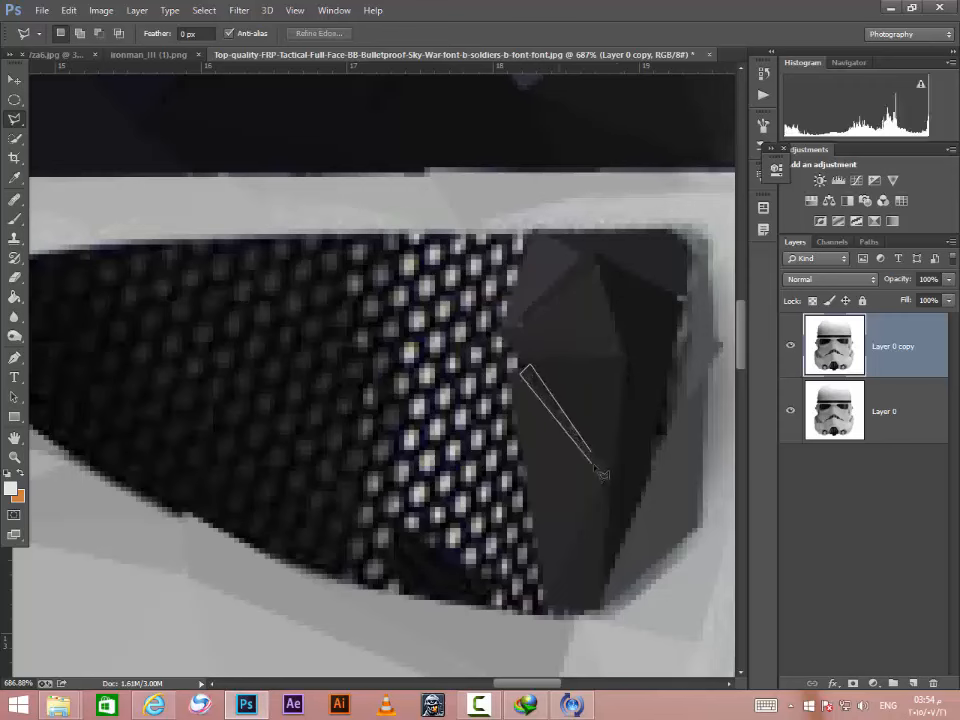
double_click(597, 461)
key(ctrl+d)
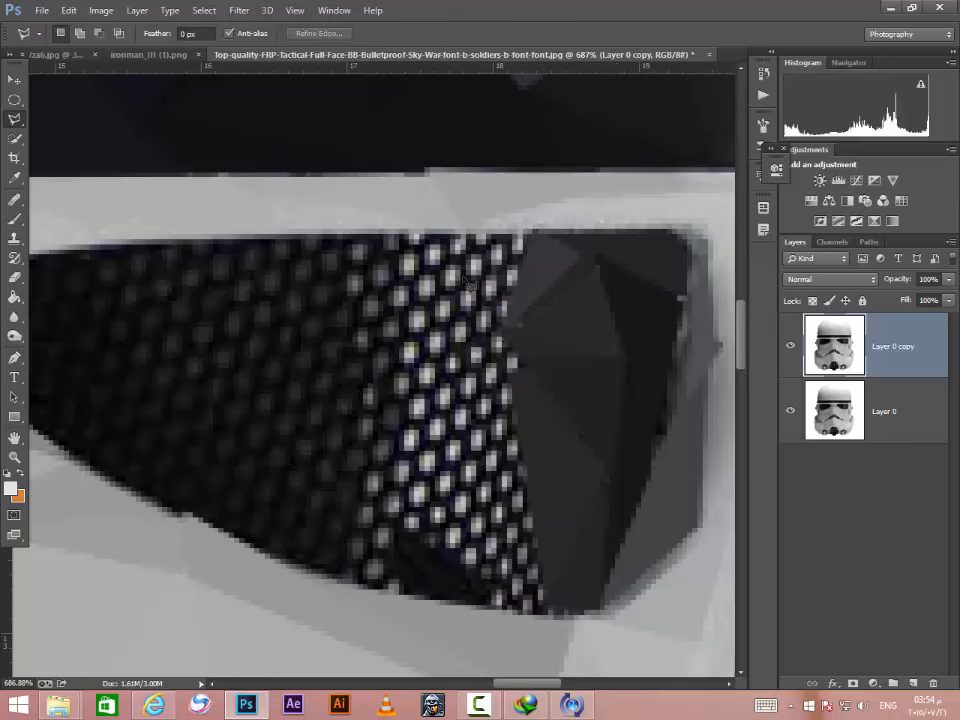
Step: Select the mesh triangle hanging from the eye's upper edge between about 17.4 and 18.2 cm, repeat the Average blur and deselect
click(522, 239)
click(496, 344)
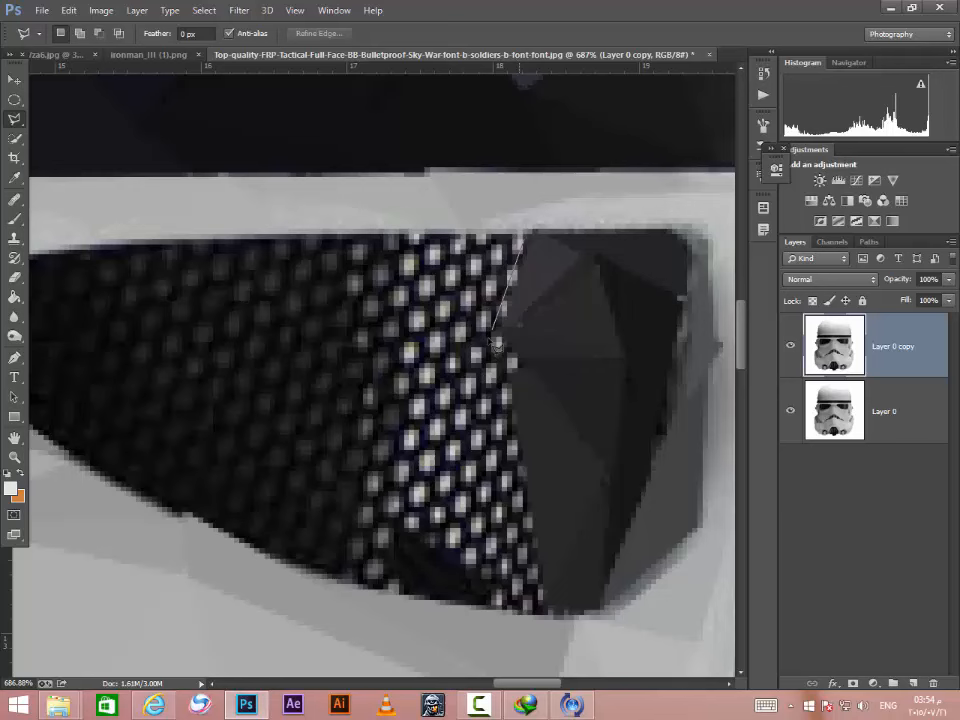
click(521, 237)
key(ctrl+f)
key(ctrl+d)
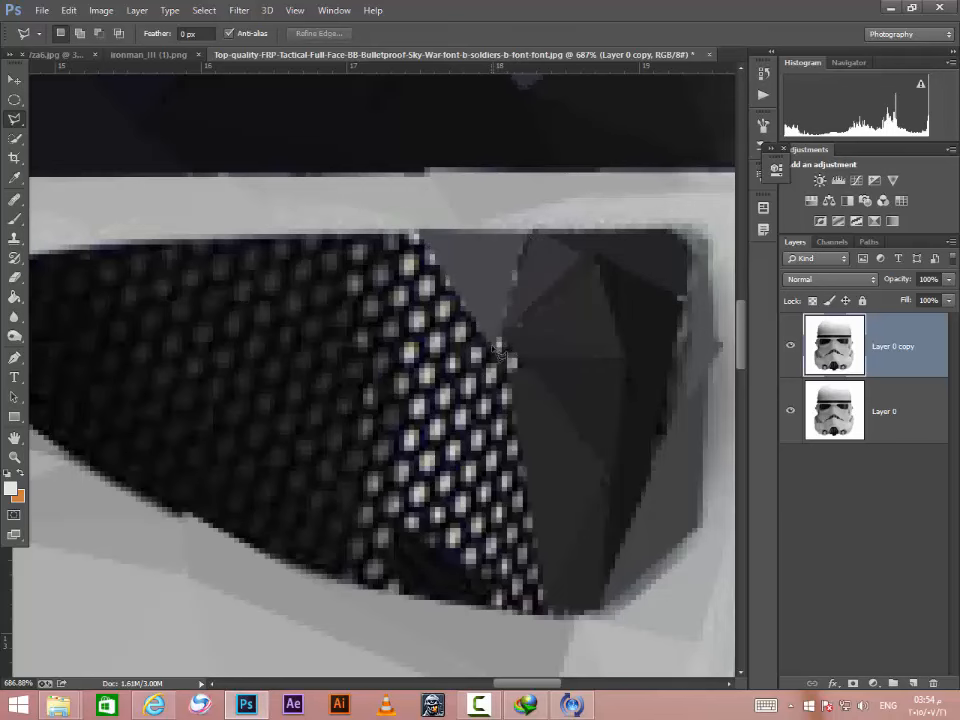
Step: Select the adjoining mesh triangle from about 17.3 to 18 cm with its tip at the eye's upper edge, average it and deselect
click(390, 357)
click(418, 235)
click(495, 345)
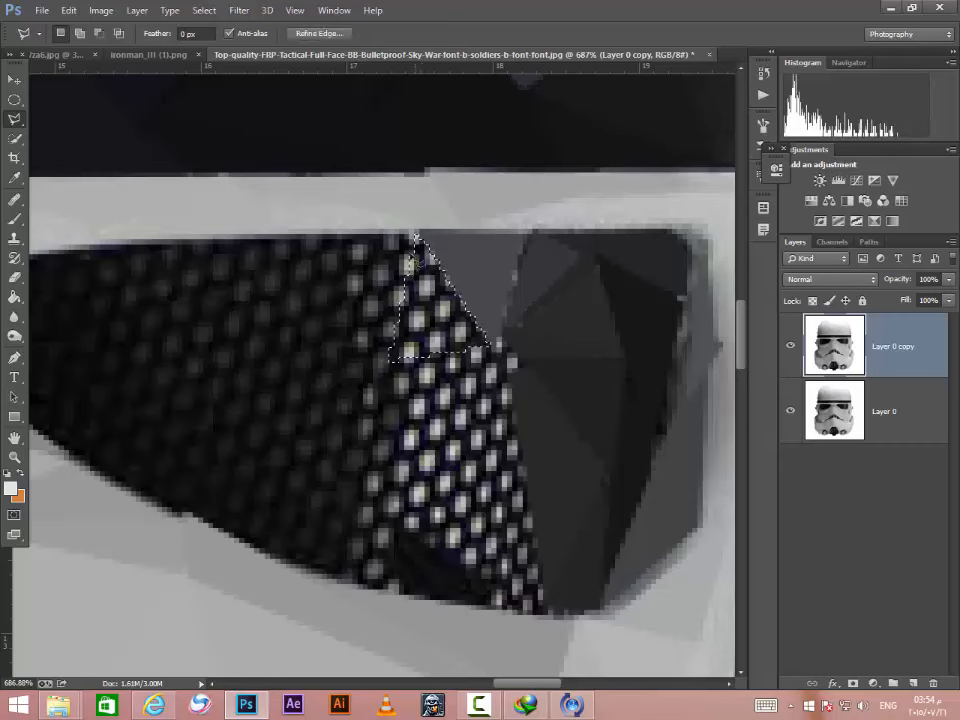
key(ctrl+f)
key(ctrl+d)
Step: Select the mesh triangle from about 17.3 to 18.1 cm directly below the last facet, repeat the Average blur and deselect
click(391, 362)
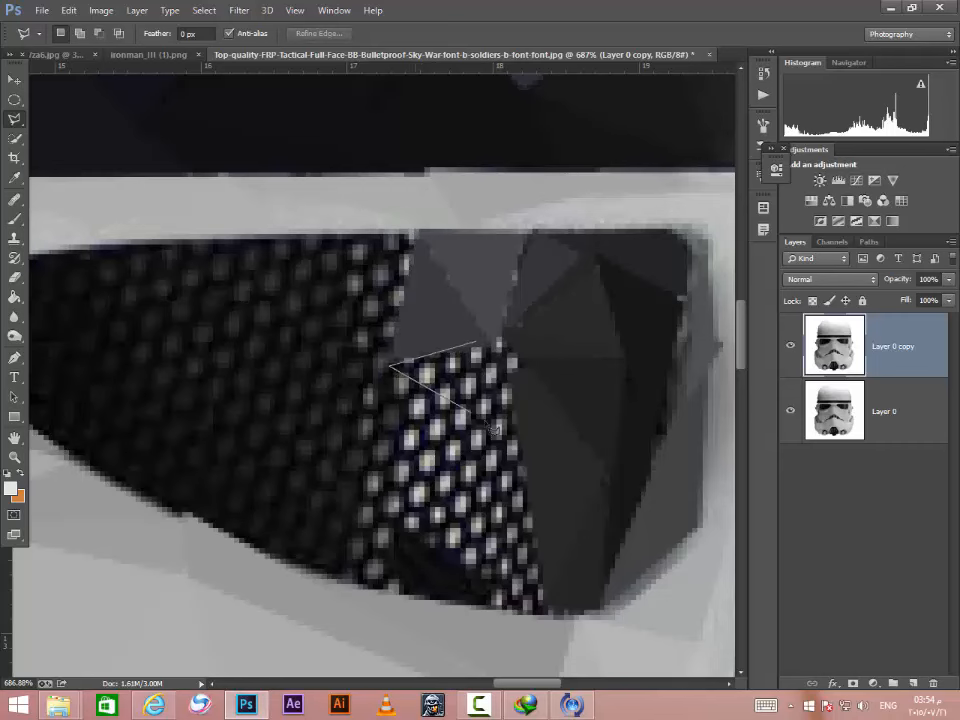
click(480, 345)
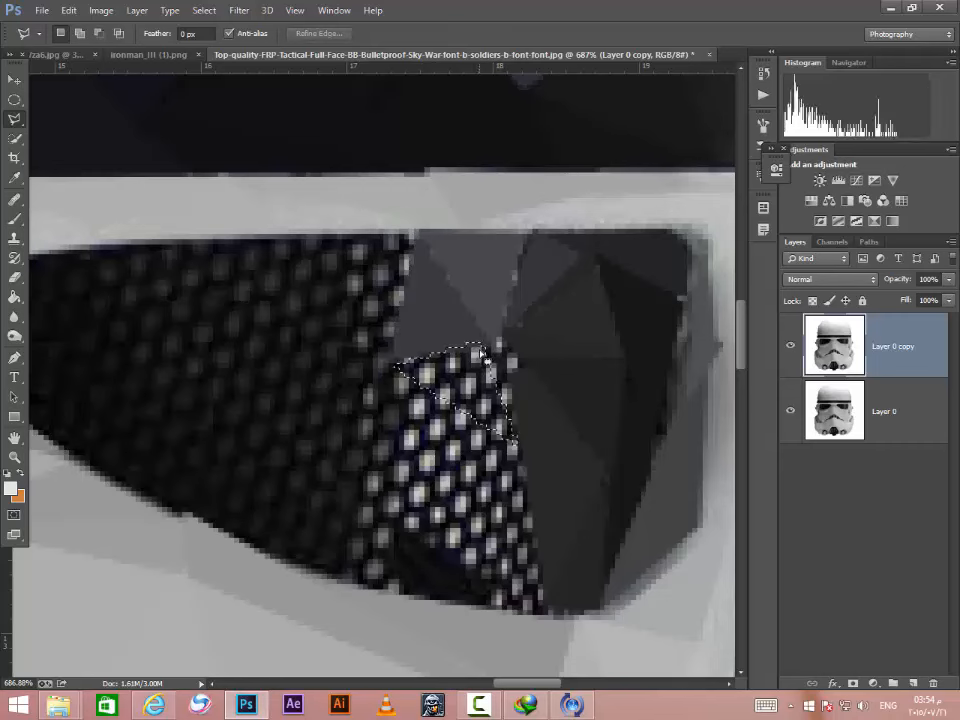
key(ctrl+f)
key(ctrl+d)
Step: Select the small downward-pointing mesh gap from about 17.9 to 18.2 cm beside the dark facets, average it and deselect
click(518, 431)
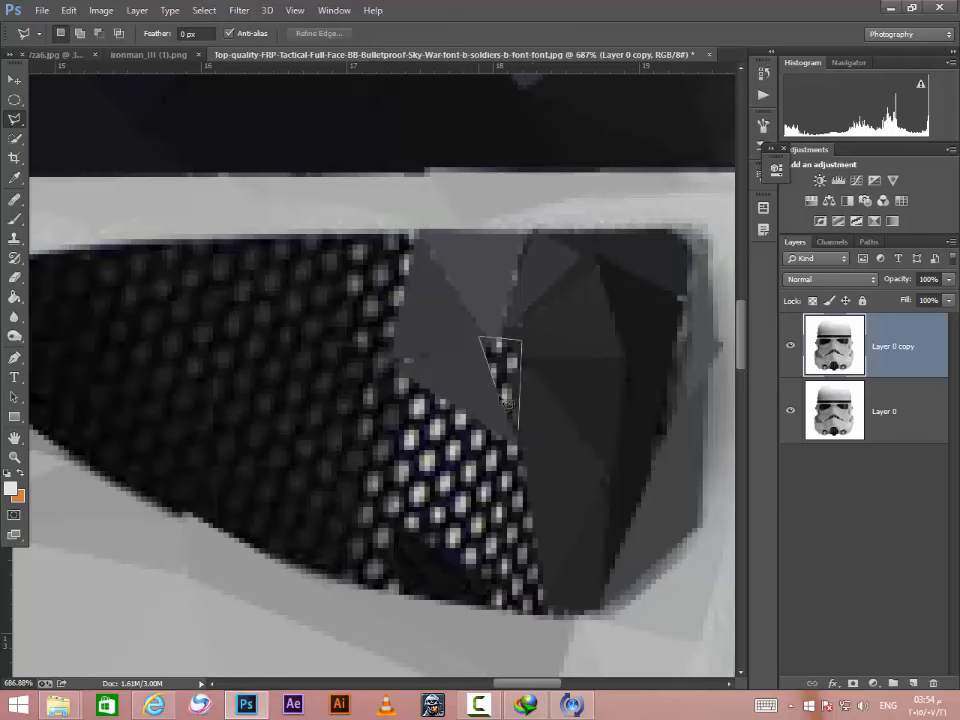
click(516, 444)
key(ctrl+f)
key(ctrl+d)
Step: Select the long mesh triangle descending from about 17.3 to 18.3 cm along the dark facets, repeat the Average blur and deselect
click(516, 446)
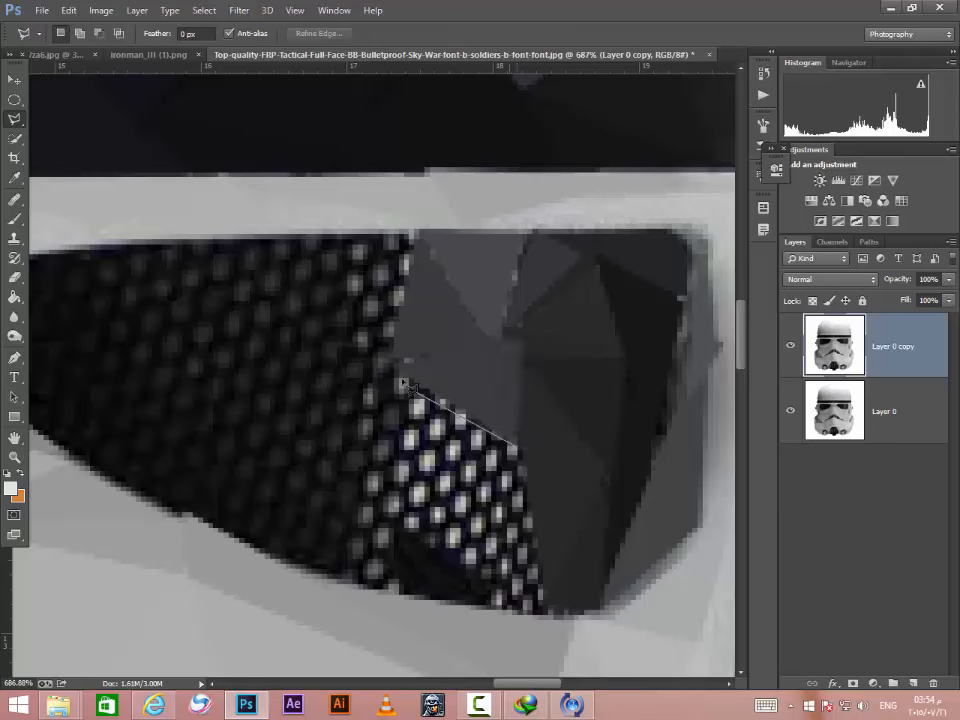
click(390, 365)
double_click(546, 594)
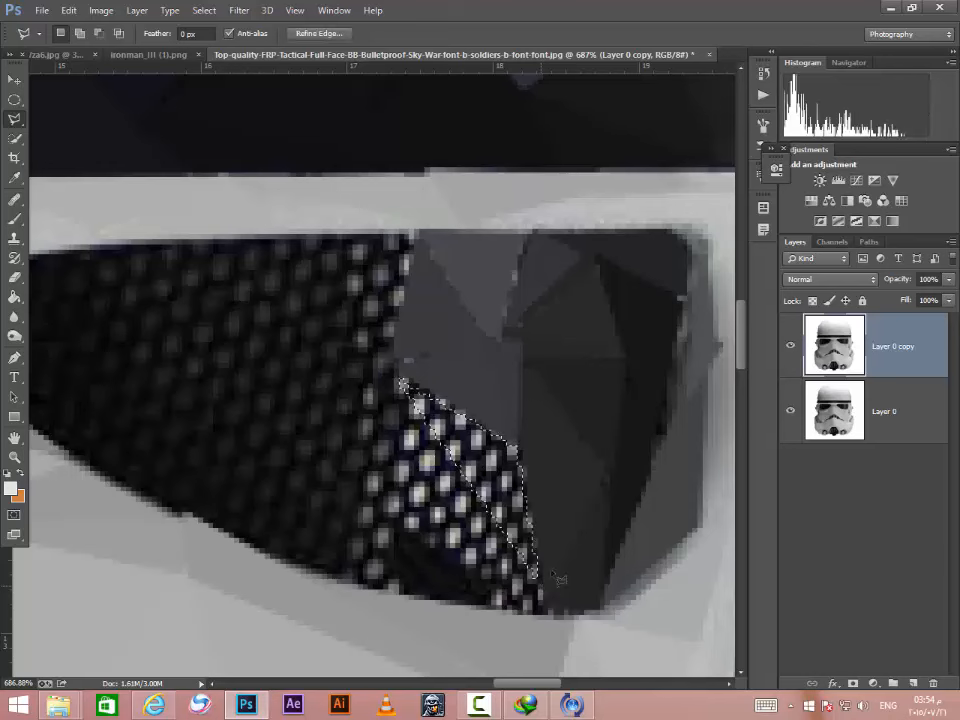
key(ctrl+f)
key(ctrl+d)
Step: Select the mesh triangle from about 17.2 to 18.3 cm with its tip on the eye's lower edge, average it and deselect
click(549, 615)
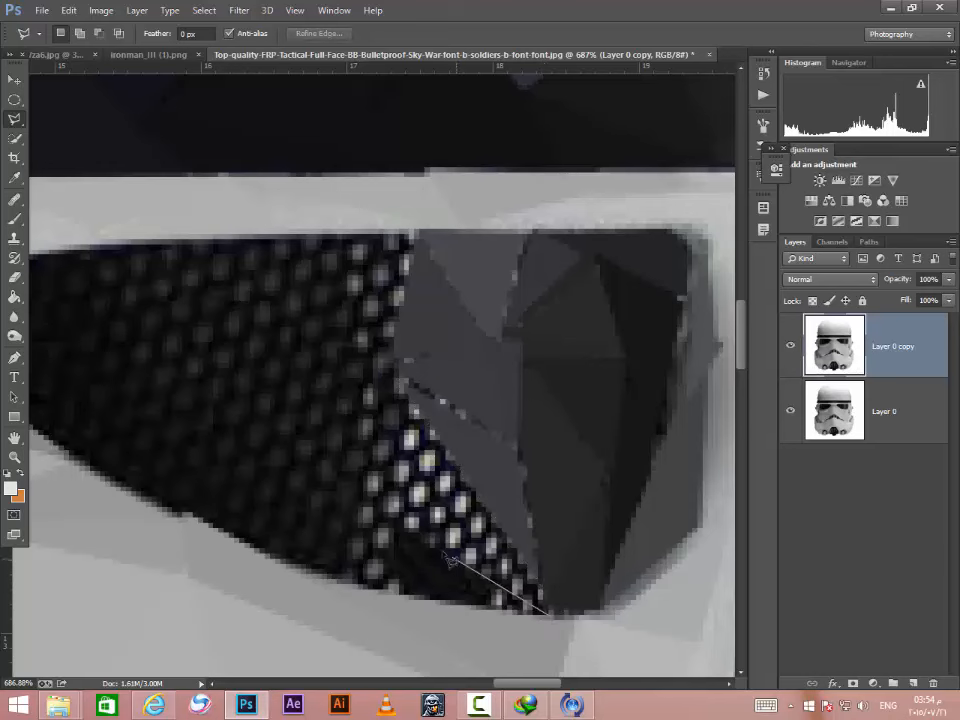
click(385, 519)
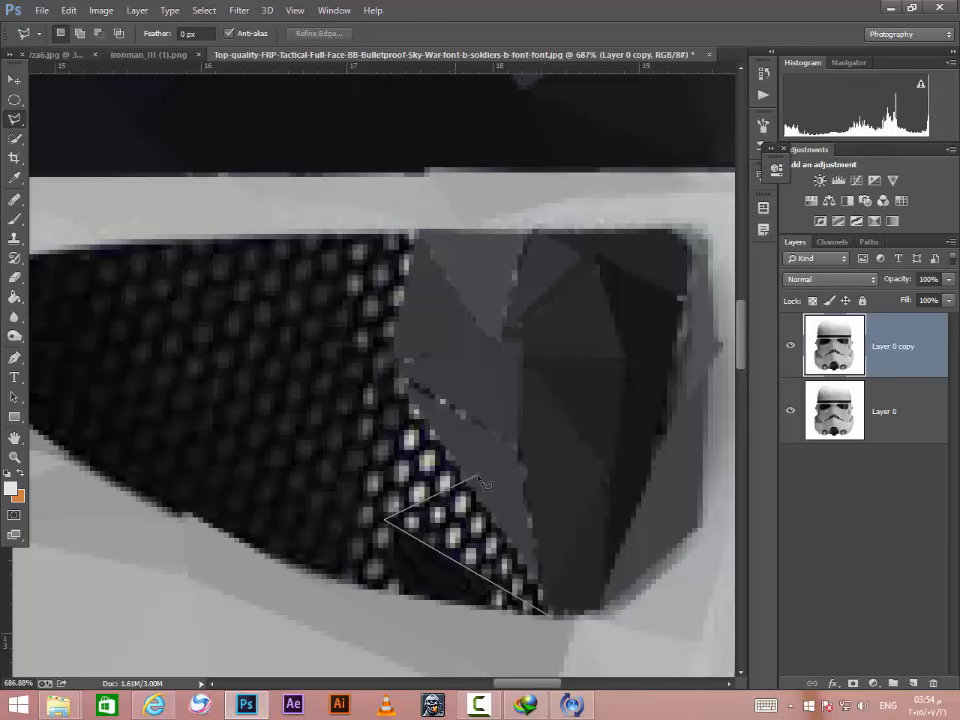
click(549, 616)
key(ctrl+f)
key(ctrl+d)
Step: Select the narrow seam from about 18.1 to 18.3 cm running down to the eye's lower edge, average it and deselect
click(549, 607)
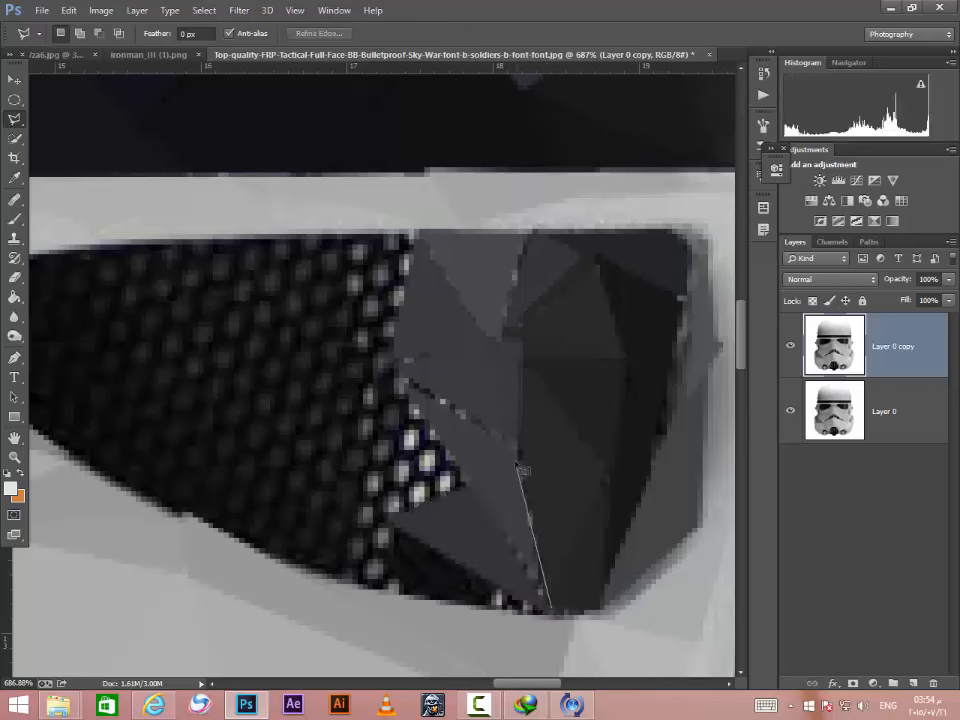
click(551, 607)
key(ctrl+f)
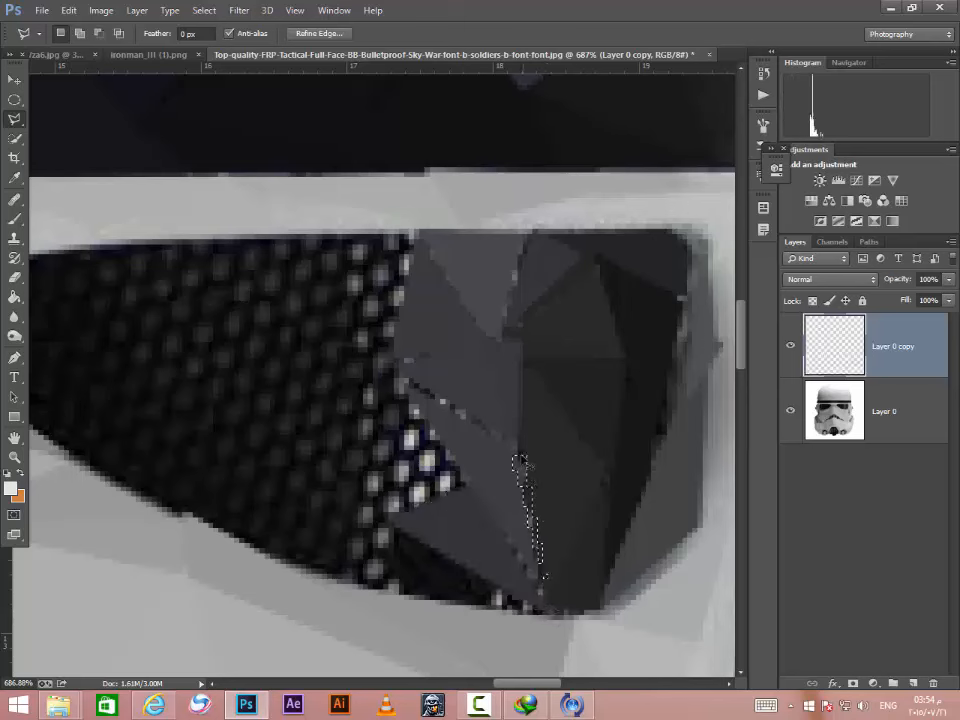
key(ctrl+d)
Step: Select the speckled diagonal seam from about 17.3 to 18.2 cm between the lighter facets, repeat the Average blur and deselect
click(522, 458)
click(405, 389)
click(407, 374)
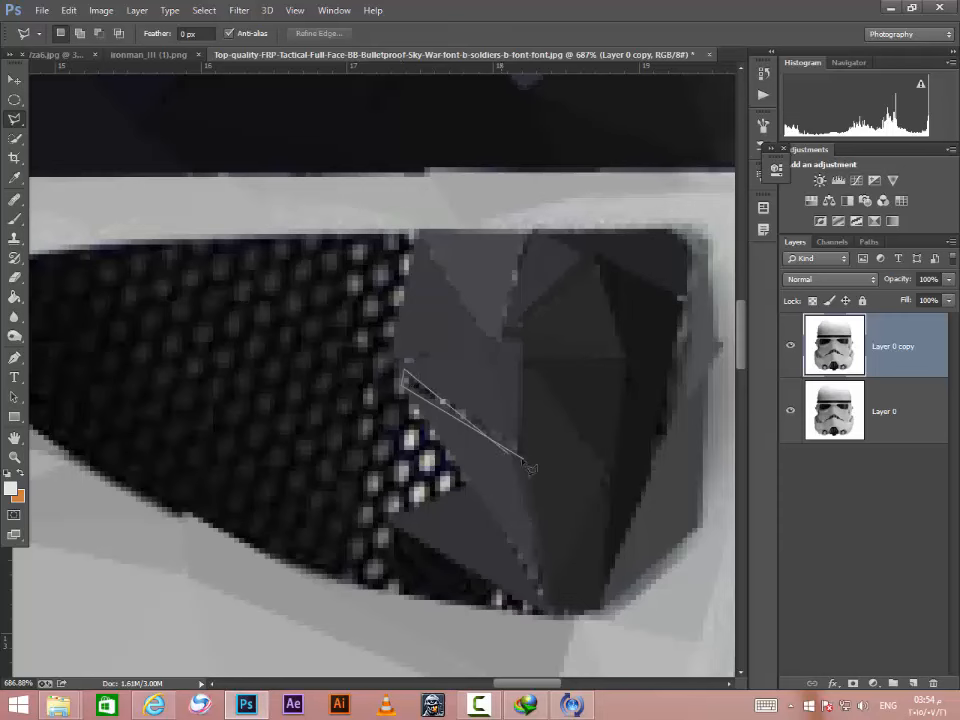
click(523, 457)
key(ctrl+f)
key(ctrl+d)
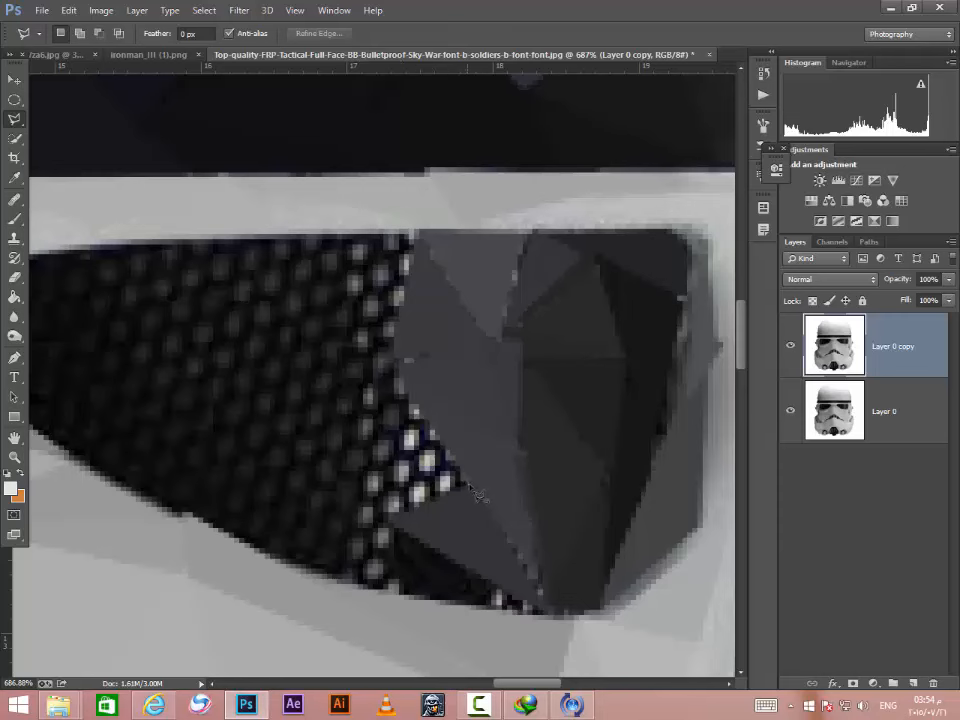
click(638, 542)
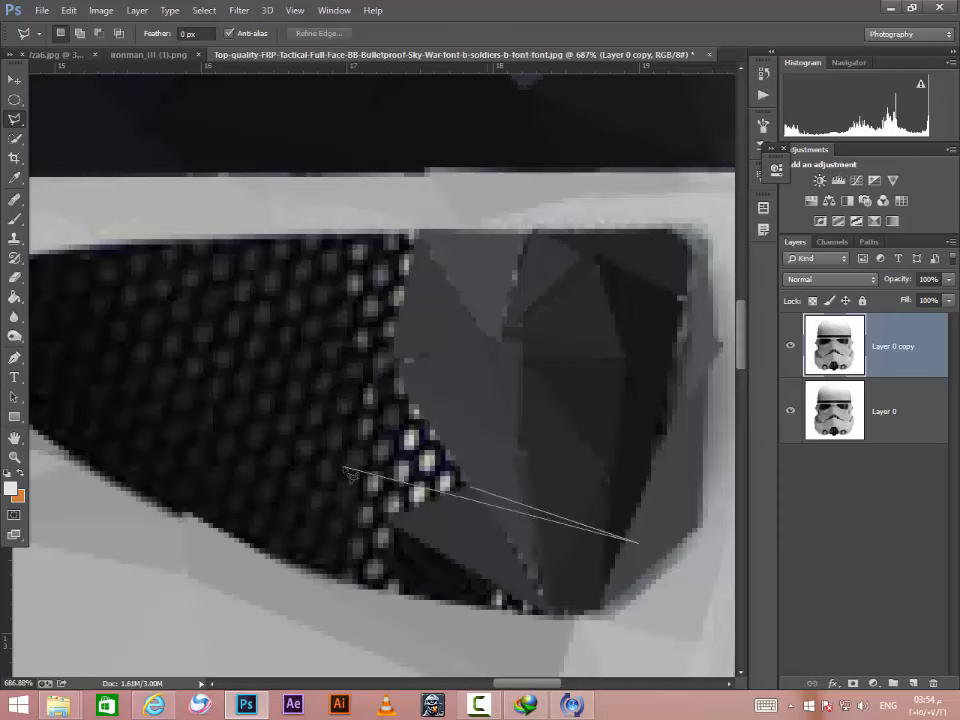
click(377, 497)
click(468, 488)
key(ctrl+f)
key(ctrl+d)
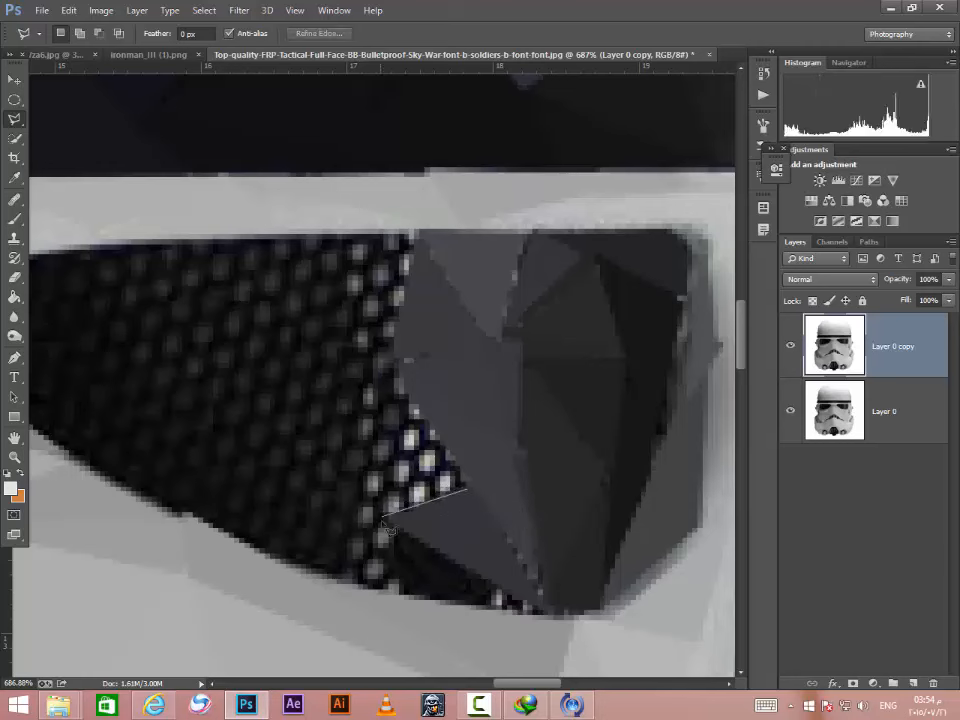
Step: Select the remaining bright mesh triangle from about 17.2 to 17.8 cm, repeat the Average blur and deselect
click(384, 518)
click(405, 385)
click(468, 493)
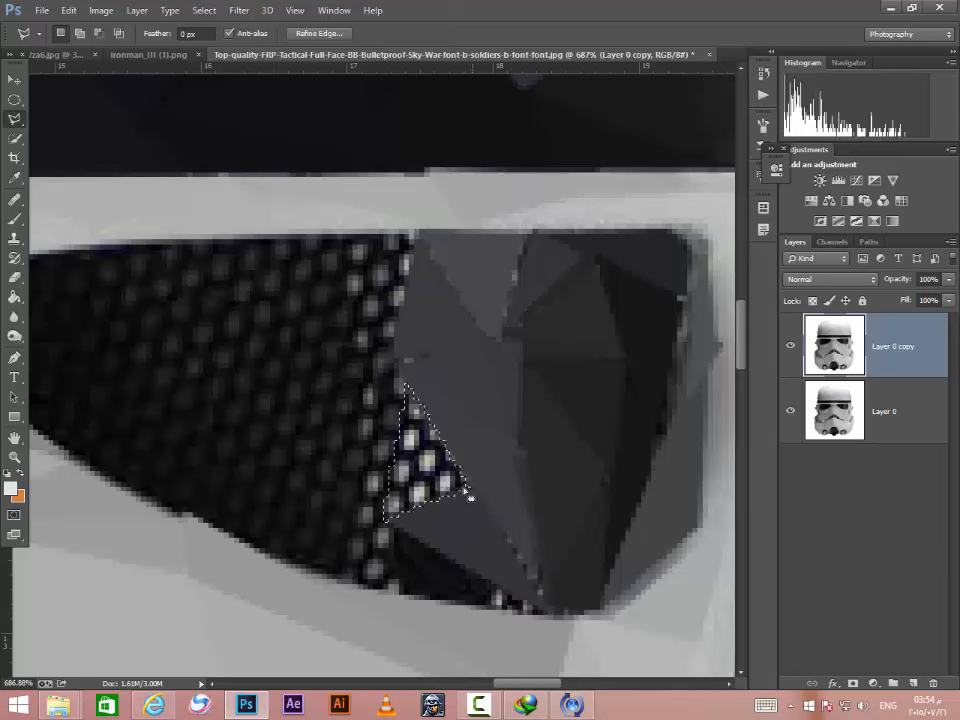
key(ctrl+f)
key(ctrl+d)
Step: Select the mesh triangle along the eye's upper edge from about 16.9 to 17.4 cm, repeat the Average blur and deselect
scroll(336, 282, down, 9)
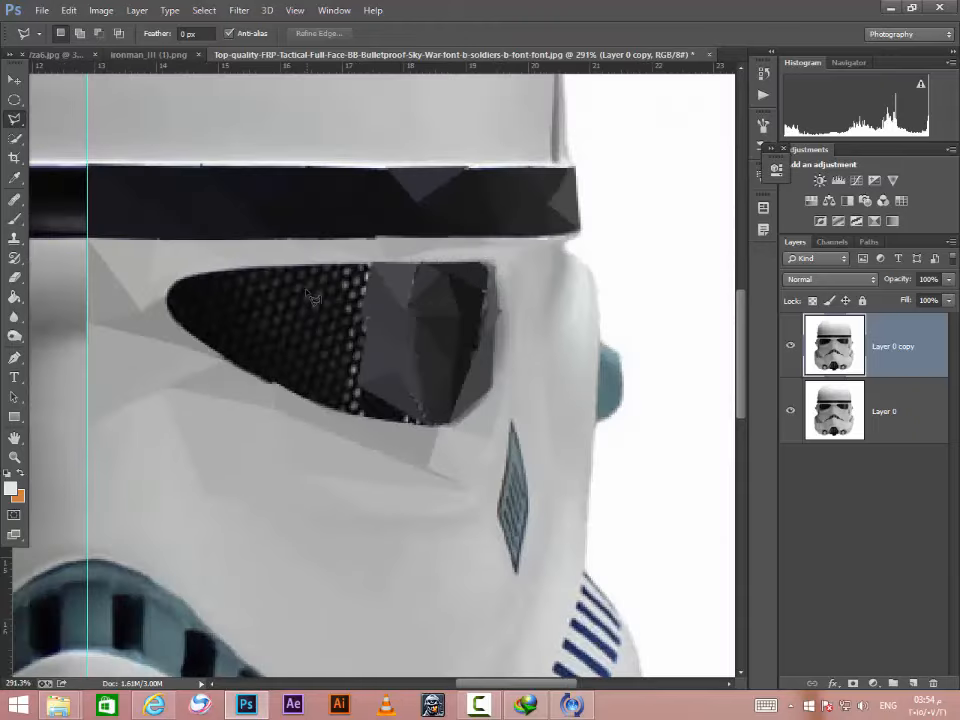
scroll(316, 288, up, 7)
click(429, 242)
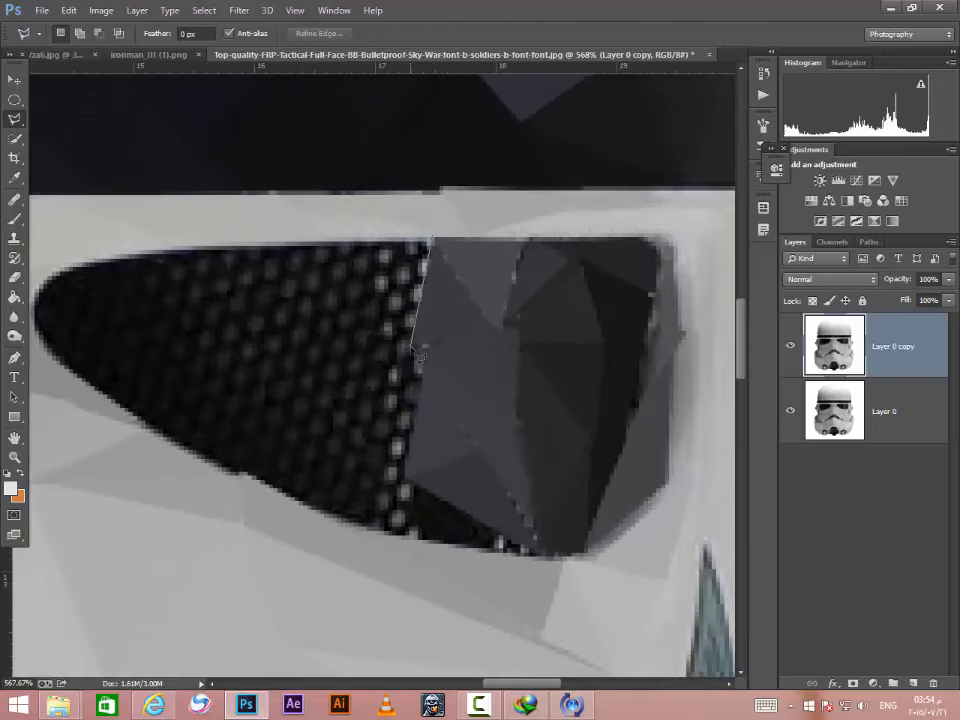
click(410, 346)
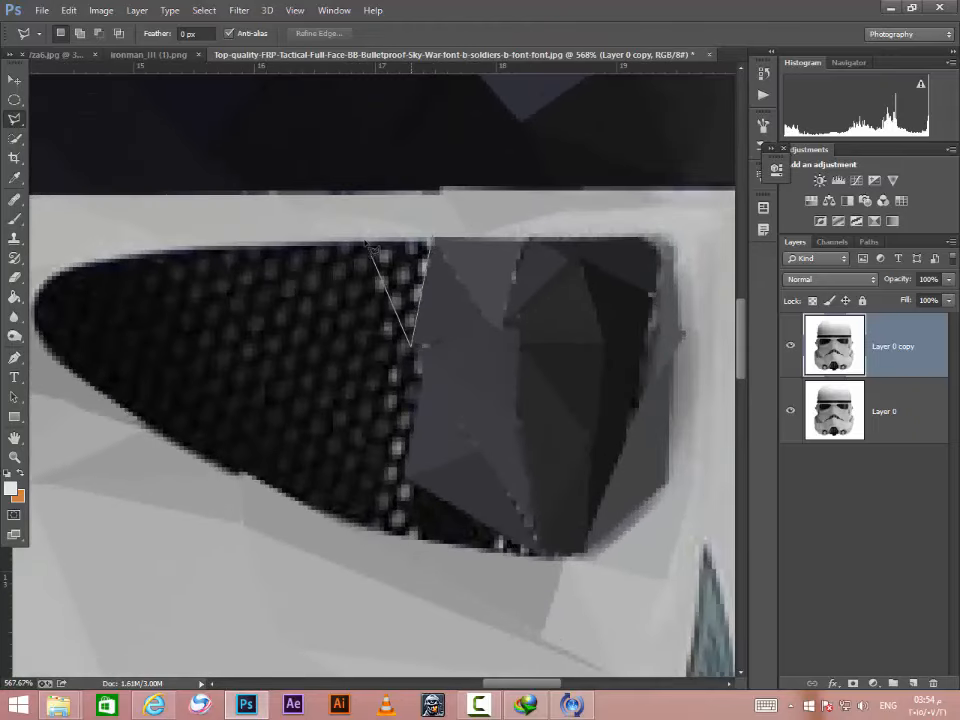
click(434, 242)
key(ctrl+f)
key(ctrl+d)
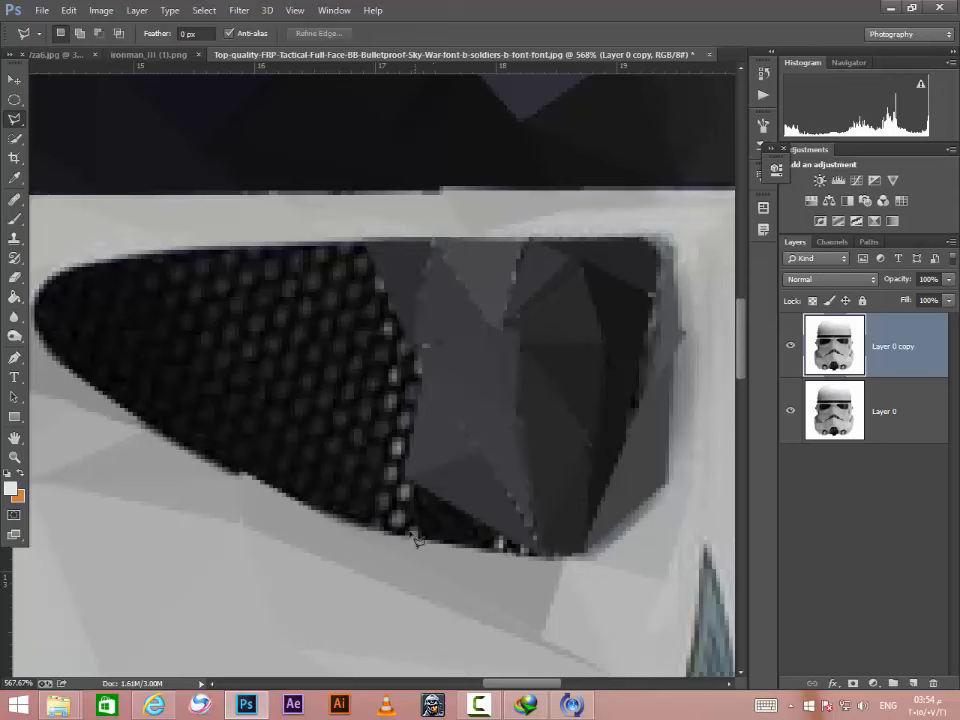
Step: Select the dark mesh area along the eye's lower edge from about 17 to 18.4 cm, repeat the Average blur and deselect
click(552, 554)
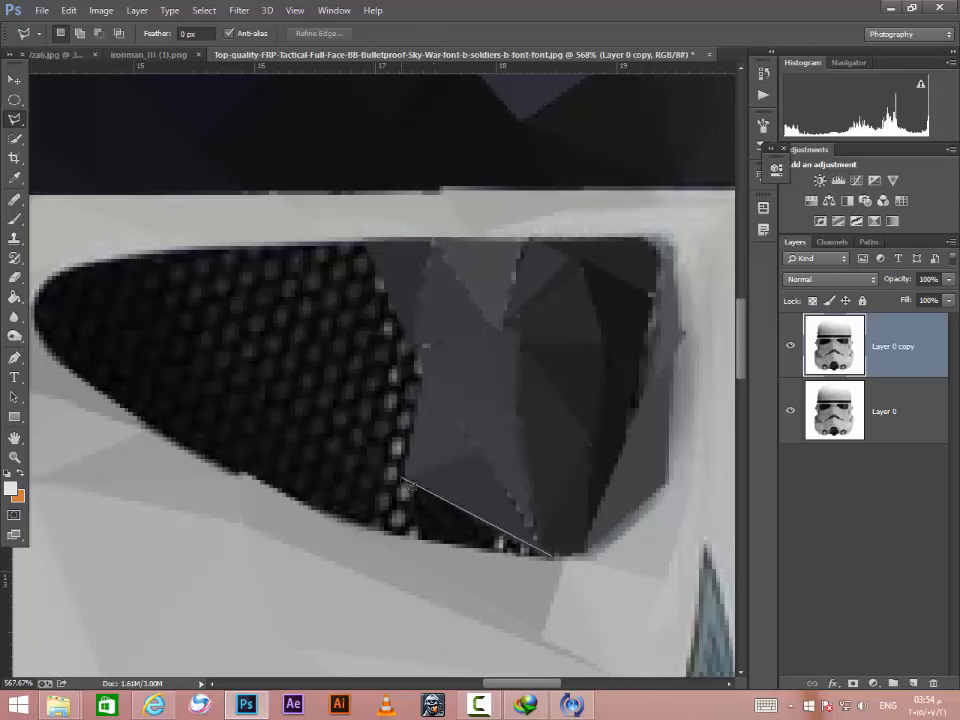
click(553, 555)
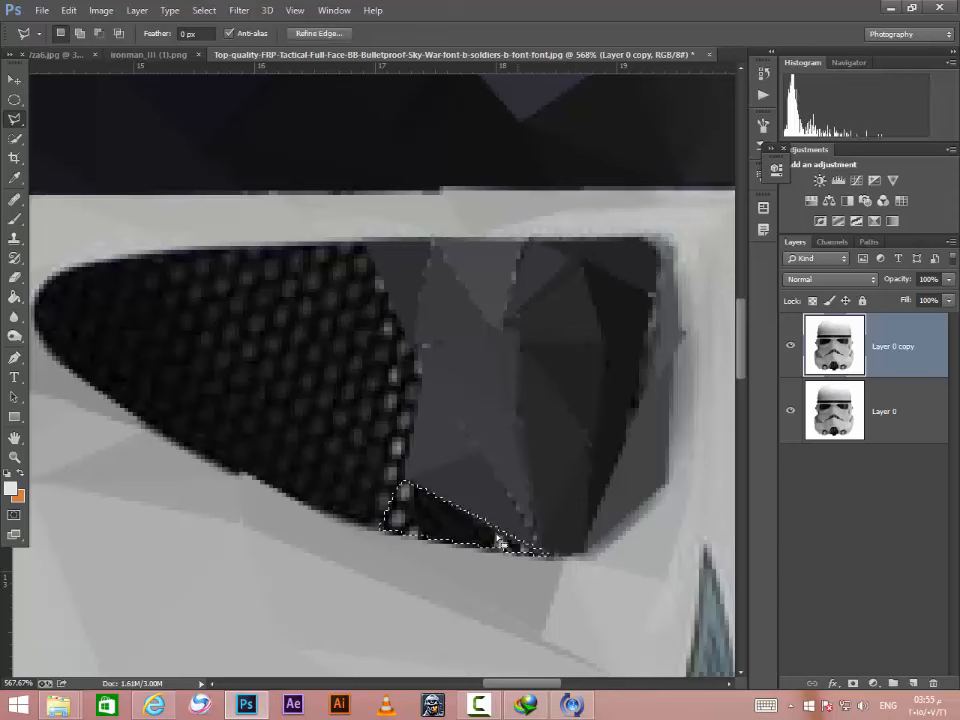
key(ctrl+f)
key(ctrl+d)
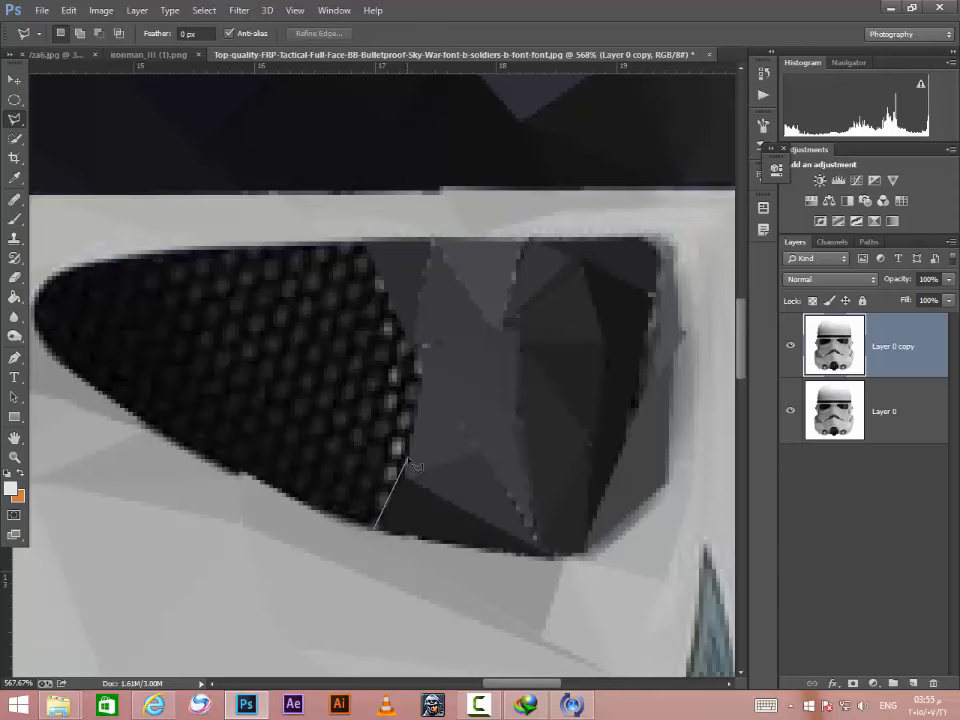
Step: Select the mesh triangle along the eye's lower edge from about 16.1 to 17.4 cm, repeat the Average blur and deselect
key(Escape)
click(422, 398)
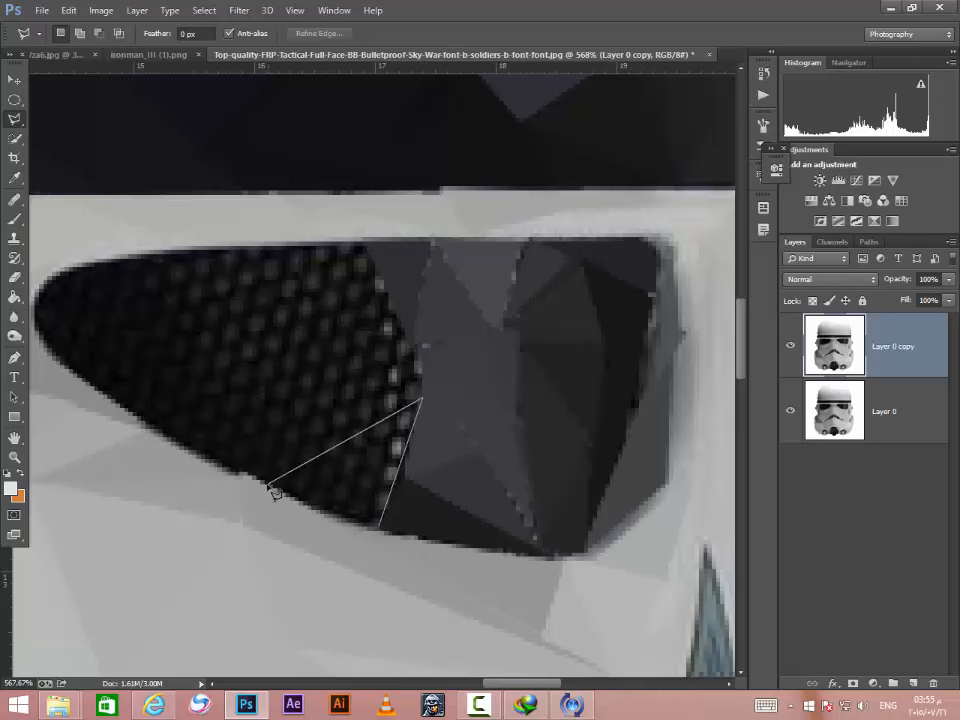
click(268, 486)
click(382, 532)
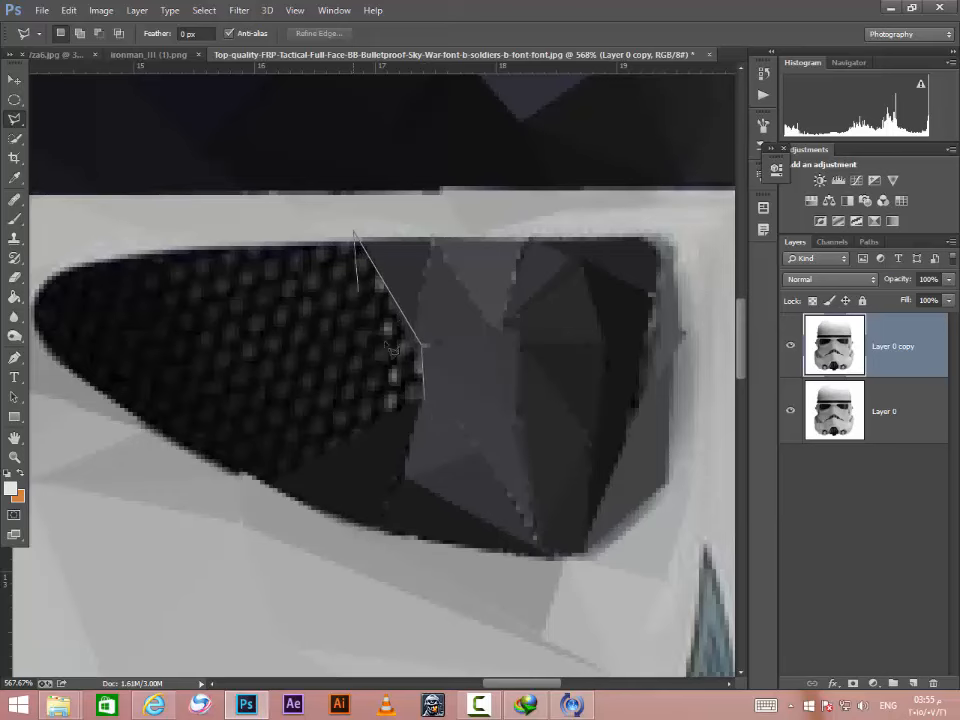
Step: Select the thin mesh wedge beside the lighter facets from about 16.8 to 17.4 cm, repeat the Average blur and deselect
click(424, 399)
key(ctrl+f)
key(ctrl+d)
Step: Select the bright mesh triangle from about 16.6 to 17.4 cm, dismiss the Internet Download Manager alert, repeat the Average blur and deselect
click(424, 399)
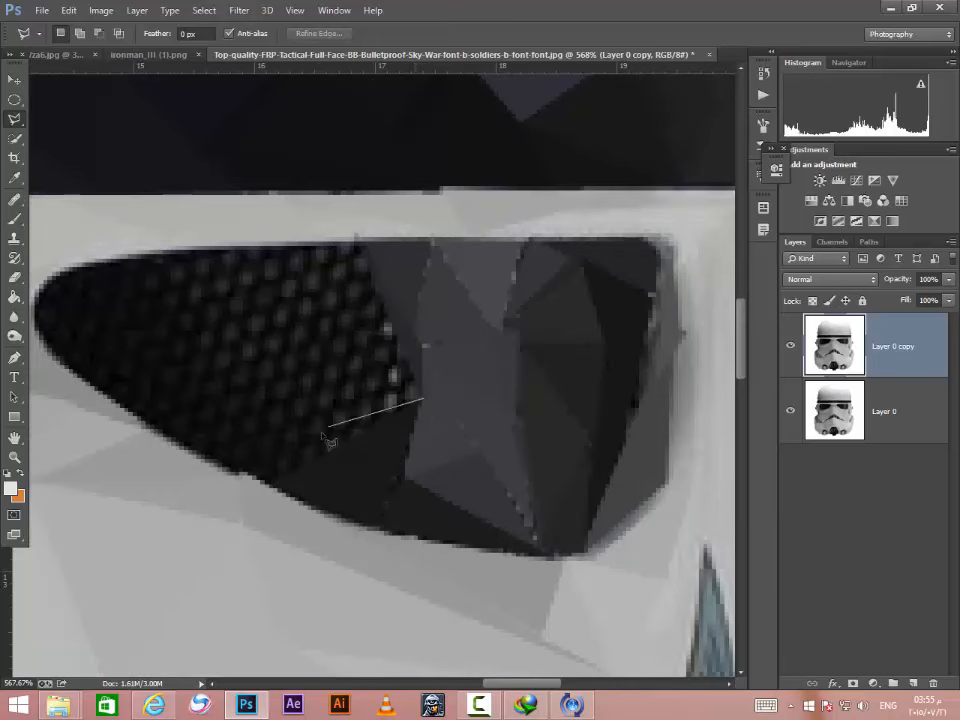
click(328, 449)
click(382, 306)
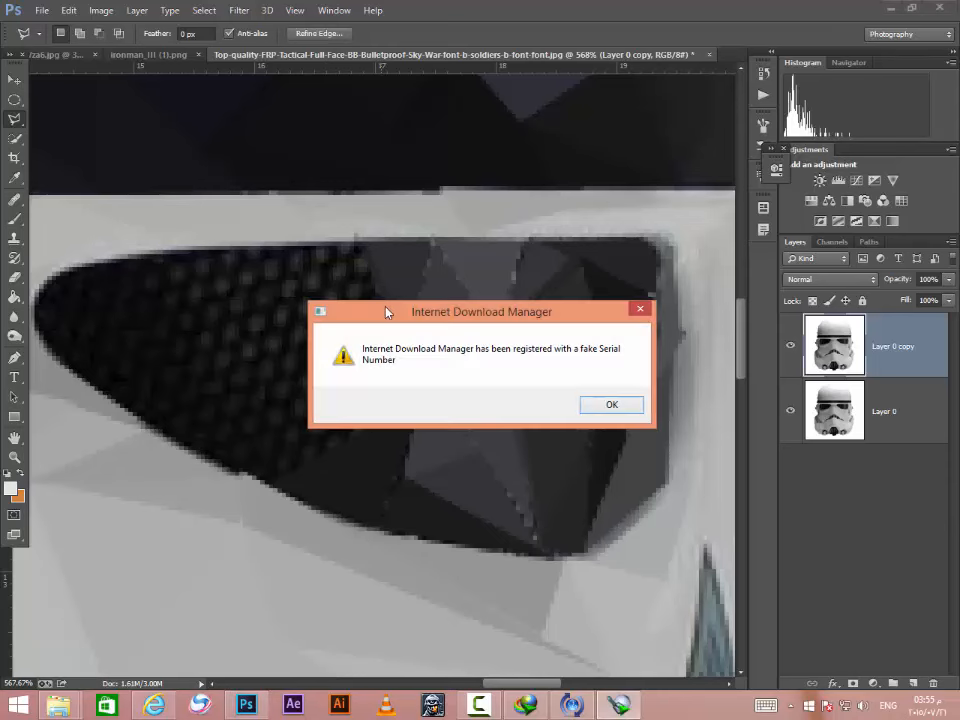
key(Return)
key(ctrl+f)
key(ctrl+d)
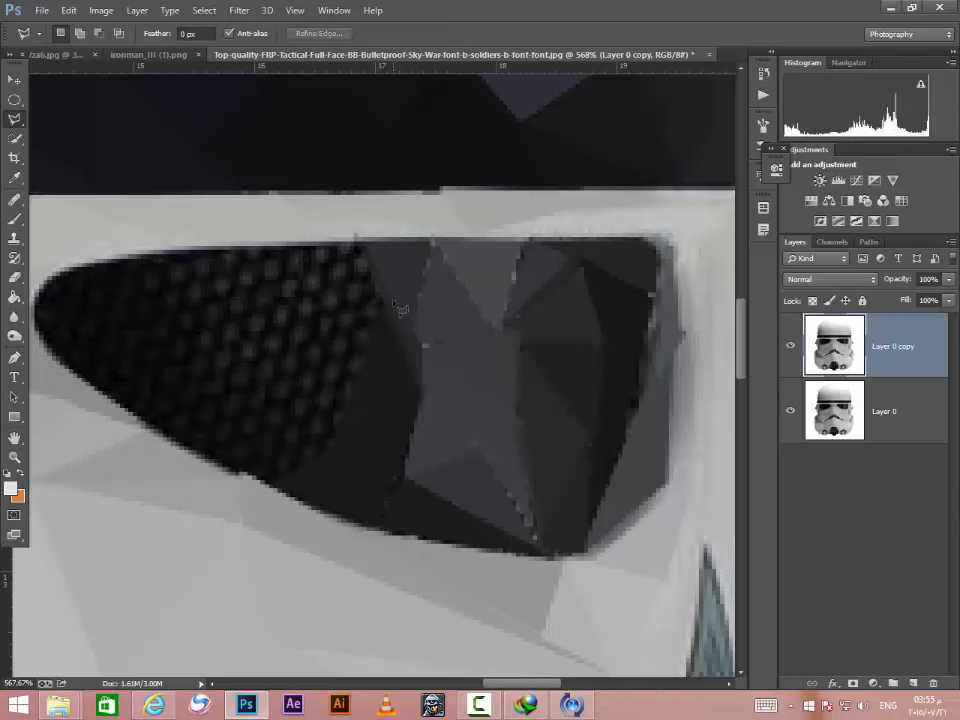
Step: Select the mesh triangle along the eye's upper edge from about 16.1 to 17 cm, repeat the Average blur and deselect
click(363, 240)
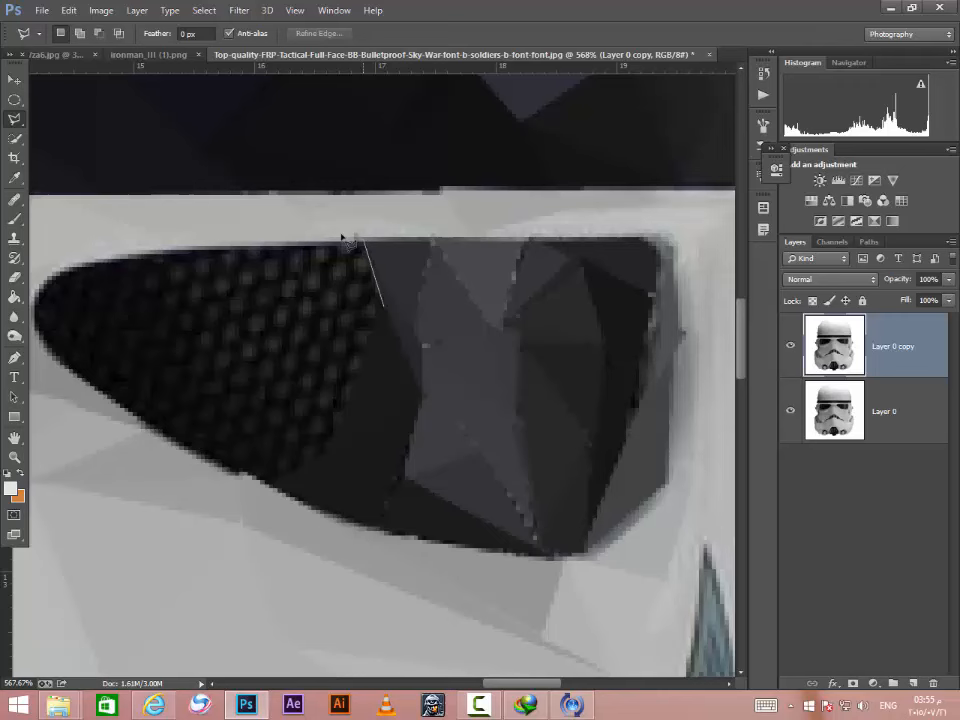
click(268, 245)
click(384, 308)
key(ctrl+f)
key(ctrl+d)
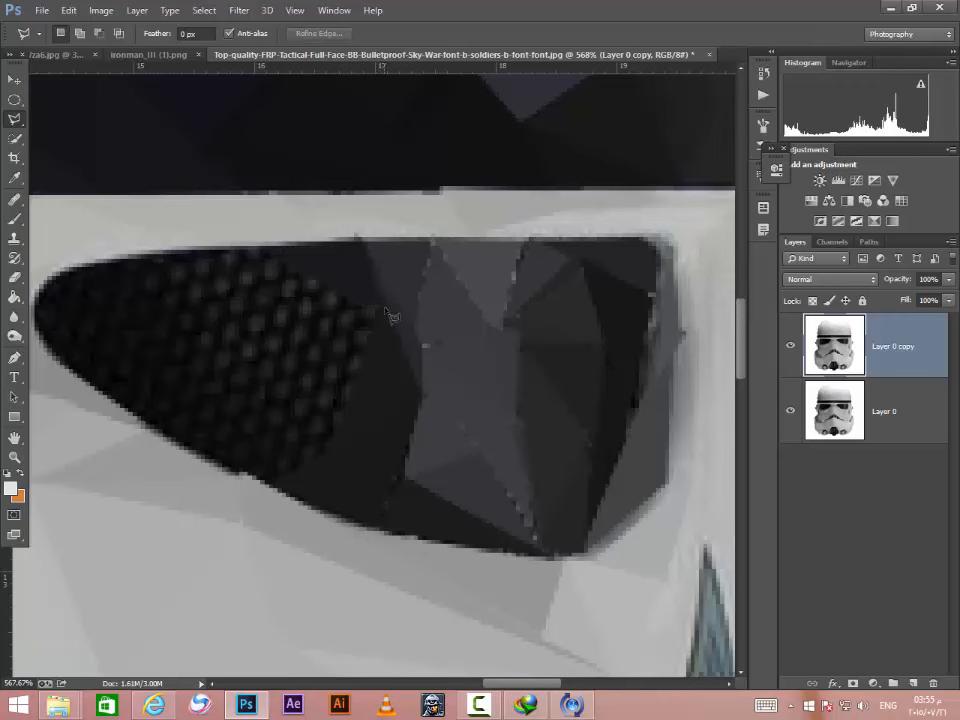
Step: Select the central mesh triangle from about 15.9 to 17 cm, repeat the Average blur and deselect
click(381, 307)
click(246, 292)
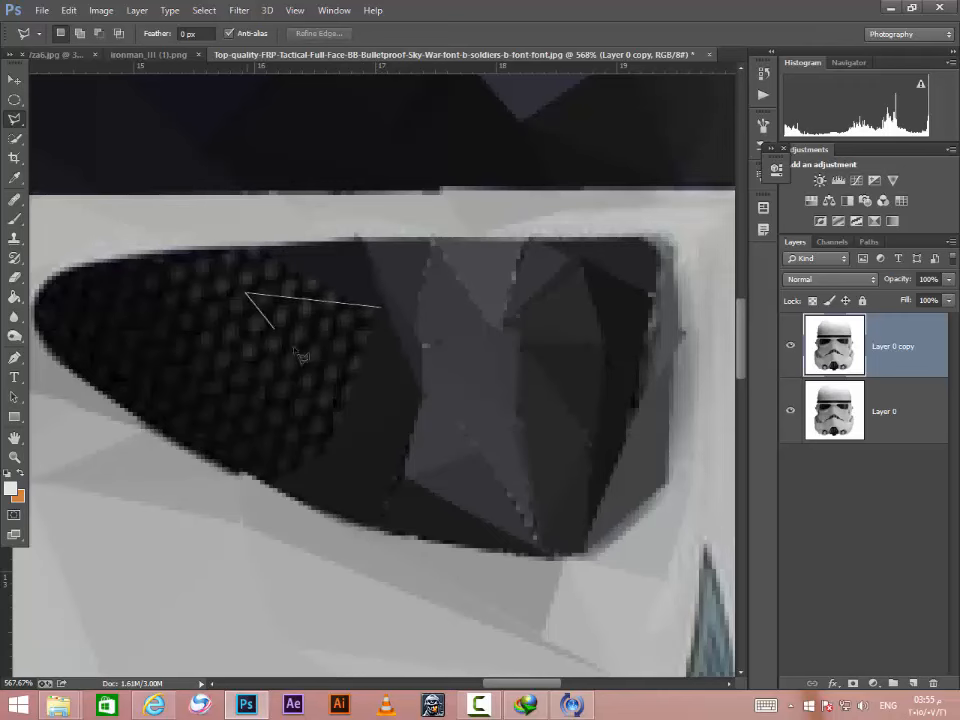
double_click(349, 401)
key(ctrl+f)
key(ctrl+d)
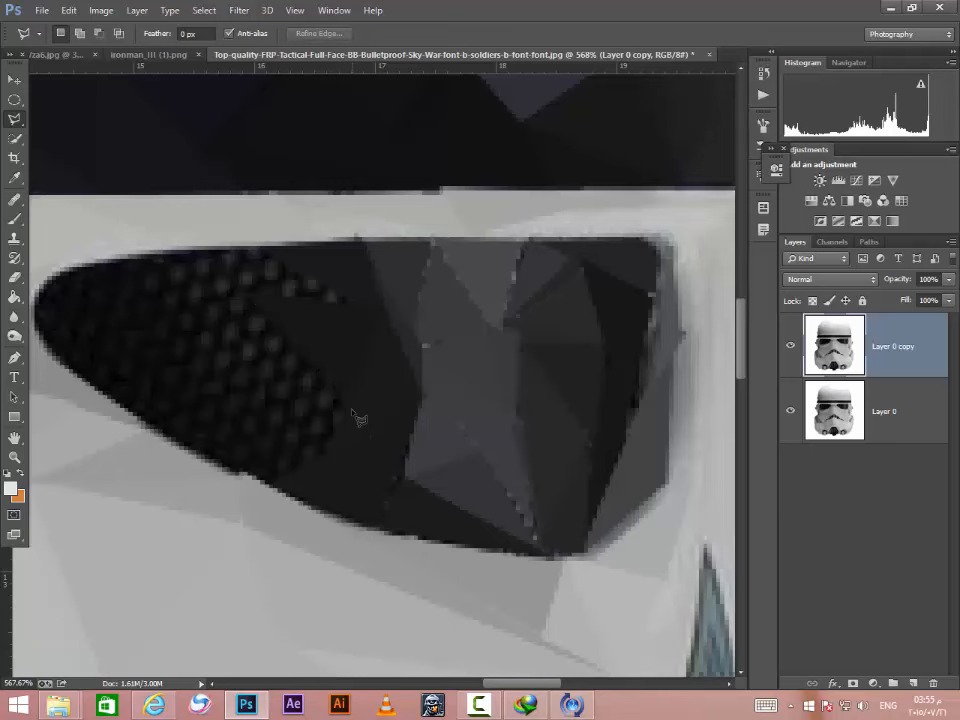
Step: Select the mesh triangle reaching down to the eye's lower edge from about 15.9 to 16.8 cm, repeat the Average blur and deselect
double_click(268, 488)
key(ctrl+f)
key(ctrl+d)
click(350, 407)
click(243, 296)
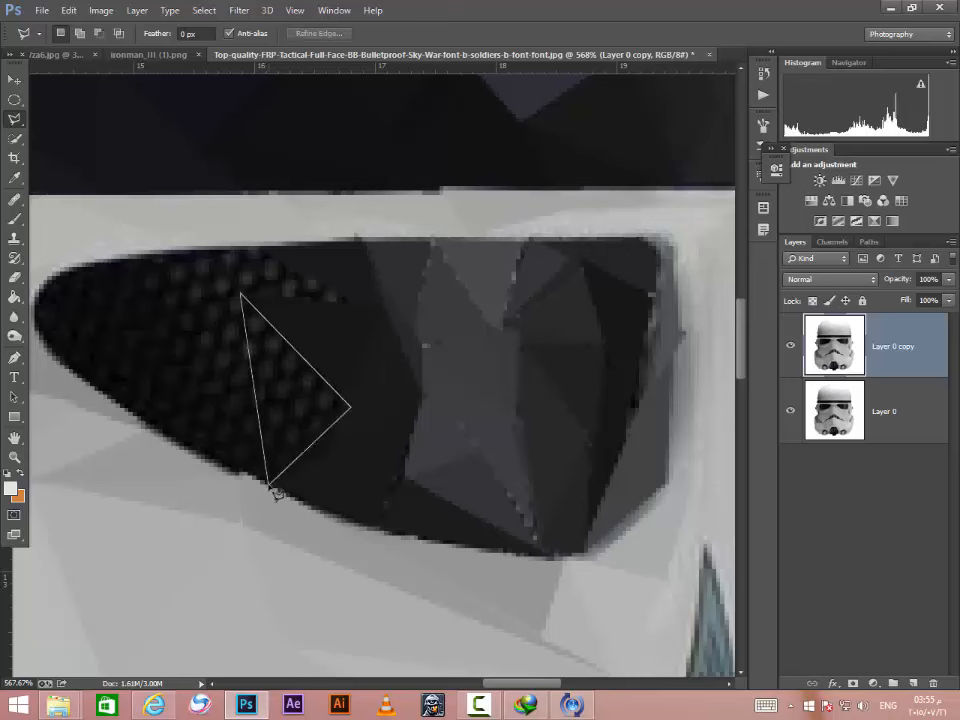
double_click(270, 489)
key(ctrl+f)
key(ctrl+d)
Step: Select the leftover mesh triangle below the upper edge from about 15.8 to 16.9 cm, repeat the Average blur and deselect
click(370, 302)
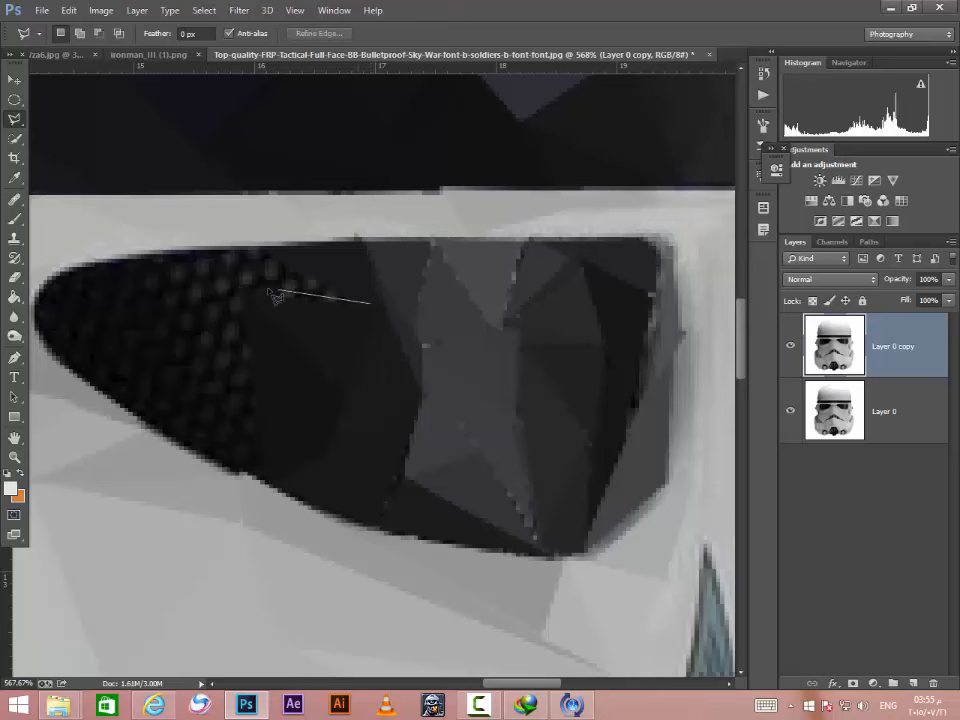
double_click(268, 250)
key(ctrl+f)
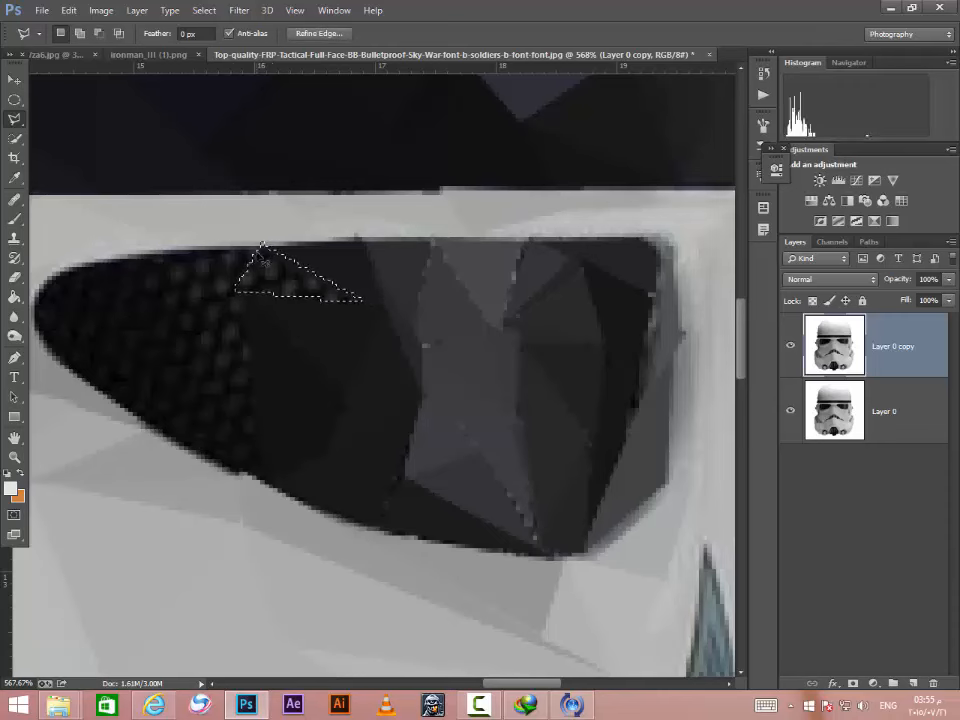
key(ctrl+d)
Step: Select the mesh triangle along the eye's upper edge from about 15 to 16 cm, repeat the Average blur and deselect
click(147, 257)
click(258, 245)
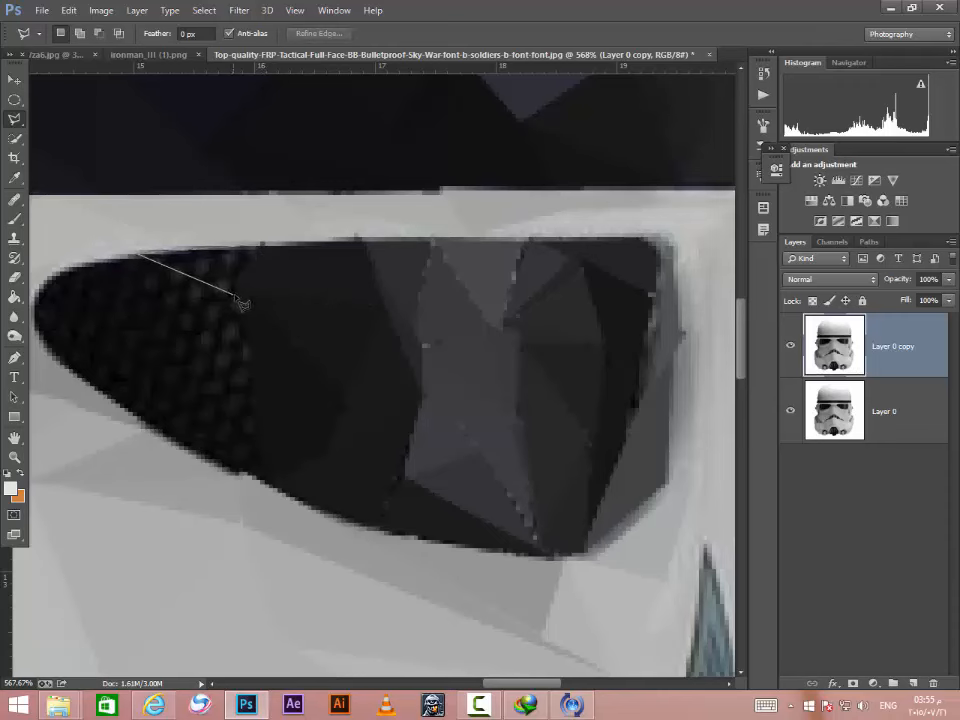
double_click(235, 293)
key(ctrl+f)
key(ctrl+d)
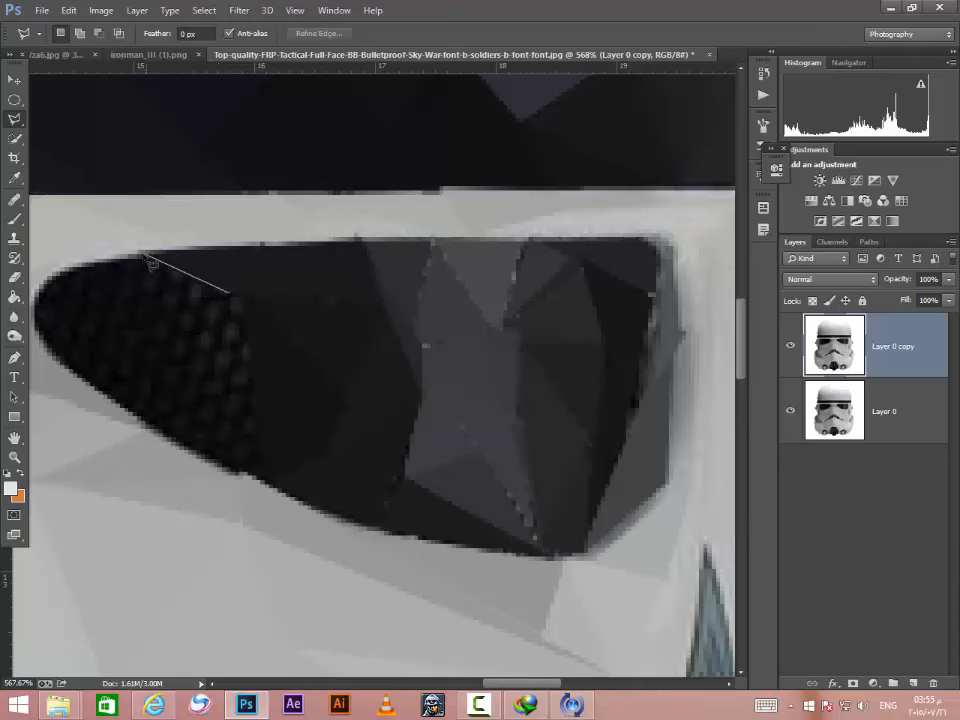
Step: Select the mesh sliver along the eye's upper edge from about 14.3 to 15.7 cm, repeat the Average blur and deselect
double_click(62, 284)
key(ctrl+f)
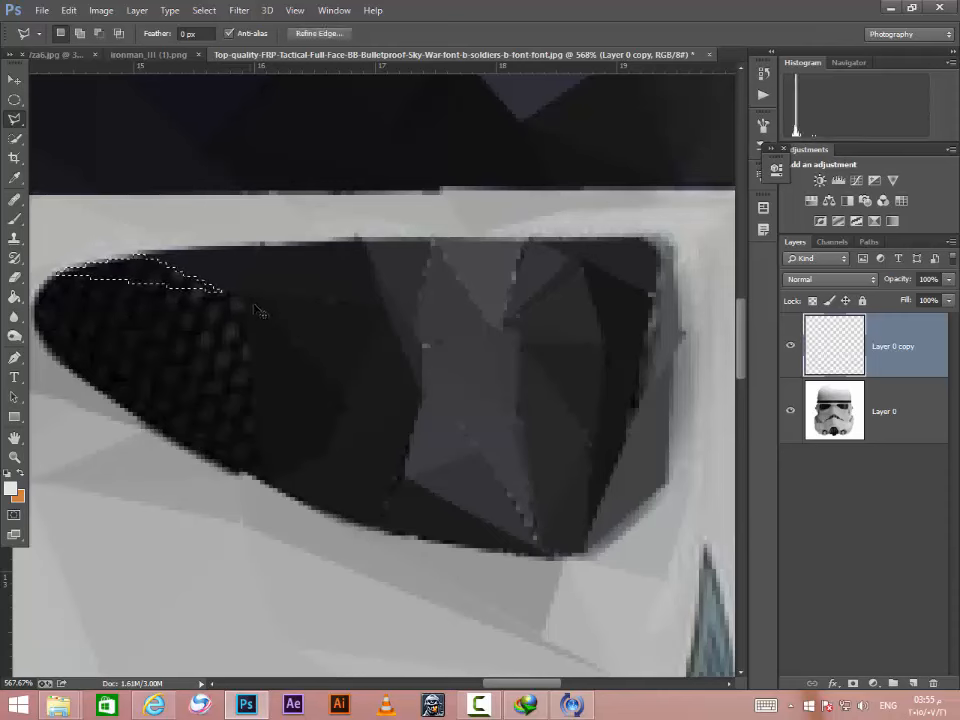
key(ctrl+d)
Step: Select the mesh triangle along the eye's lower edge from about 14.2 to 15.8 cm, repeat the Average blur and deselect
click(233, 296)
click(38, 330)
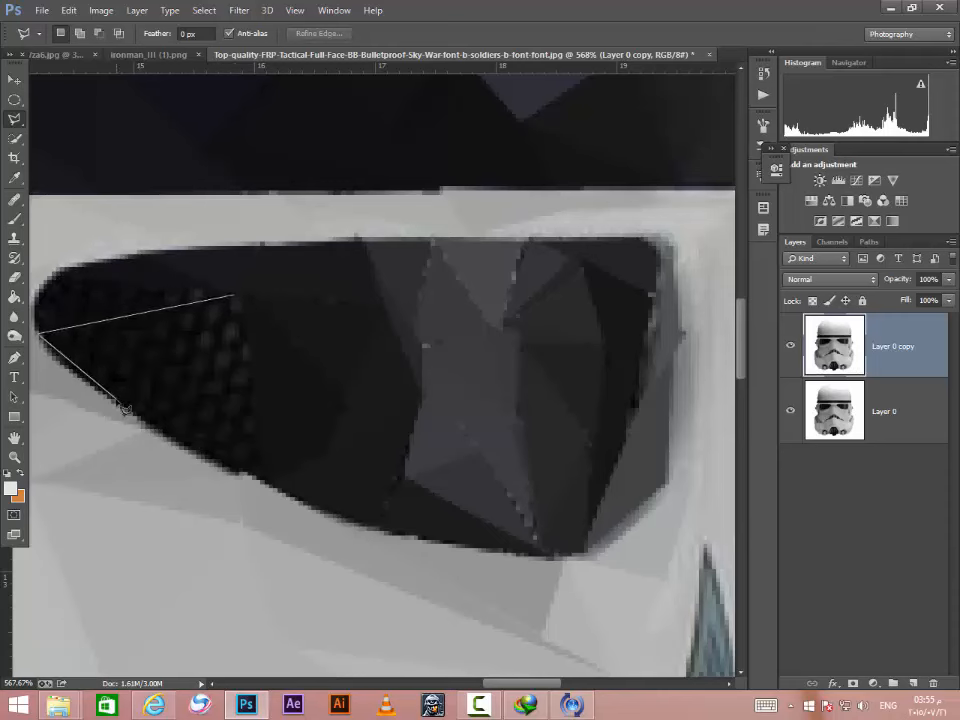
double_click(118, 398)
key(ctrl+f)
key(ctrl+d)
Step: Select the mesh triangle at the eye's rounded inner tip from about 14.2 to 15.7 cm, repeat the Average blur and deselect
click(220, 300)
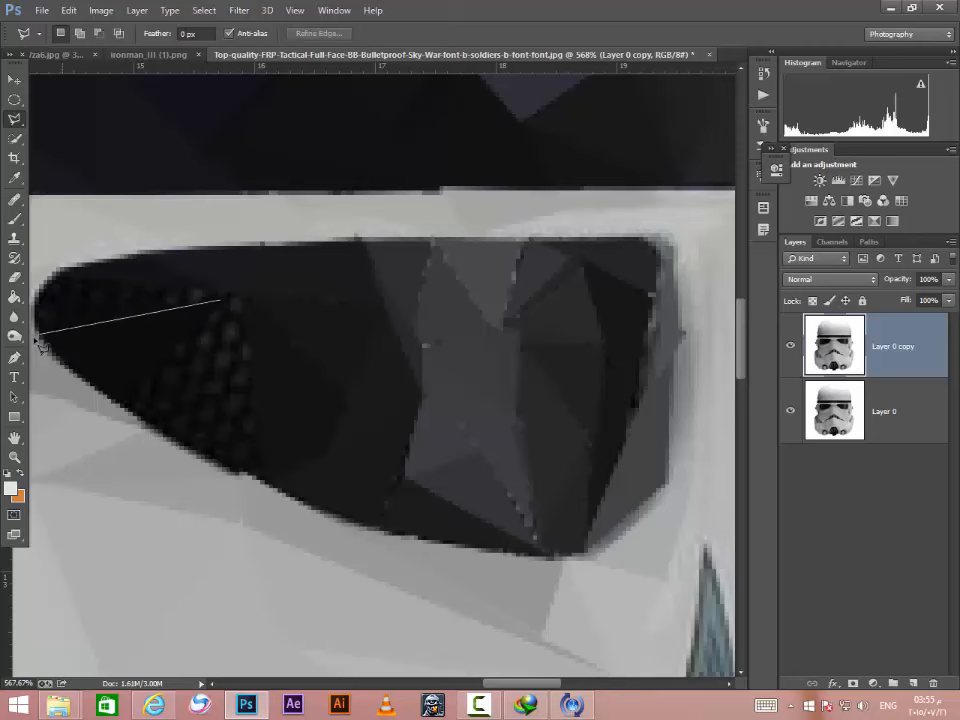
click(38, 330)
double_click(66, 276)
key(ctrl+f)
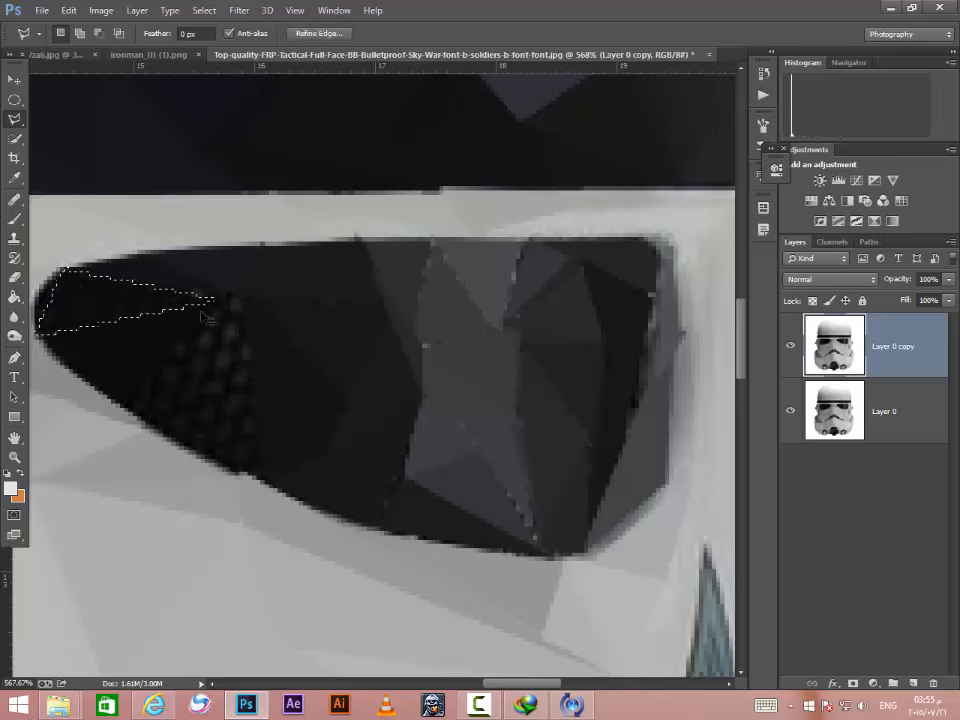
key(ctrl+d)
Step: Select the mesh triangle widening toward the lower edge from about 14.9 to 16 cm, repeat the Average blur and deselect
click(218, 313)
click(125, 394)
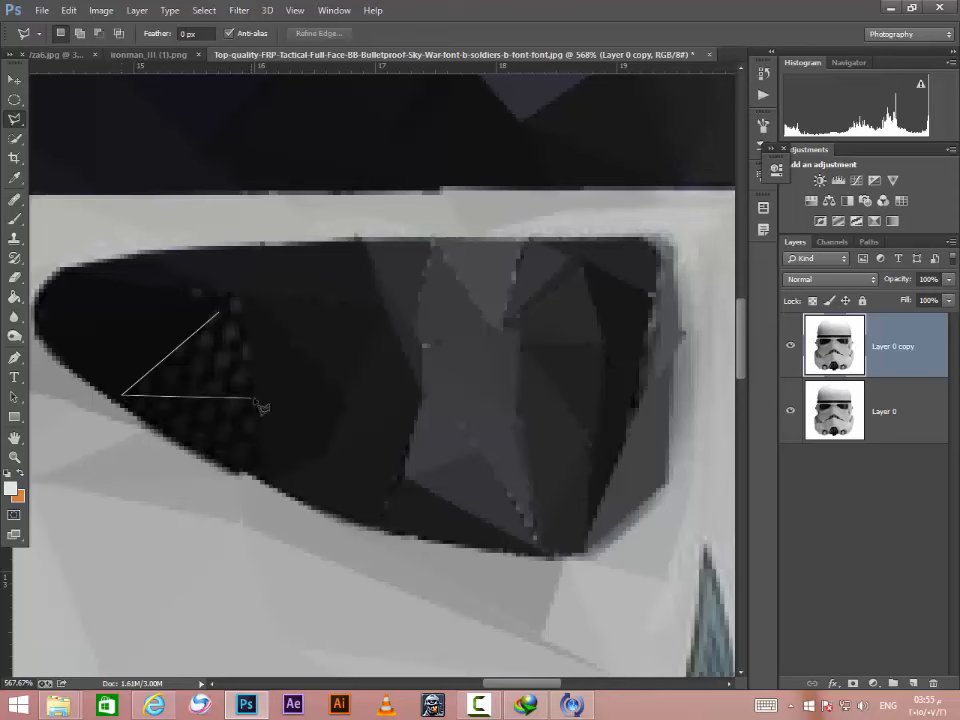
double_click(257, 397)
key(ctrl+f)
key(ctrl+d)
Step: Select the small remaining mesh triangle from about 15.6 to 16 cm, repeat the Average blur and deselect
click(257, 389)
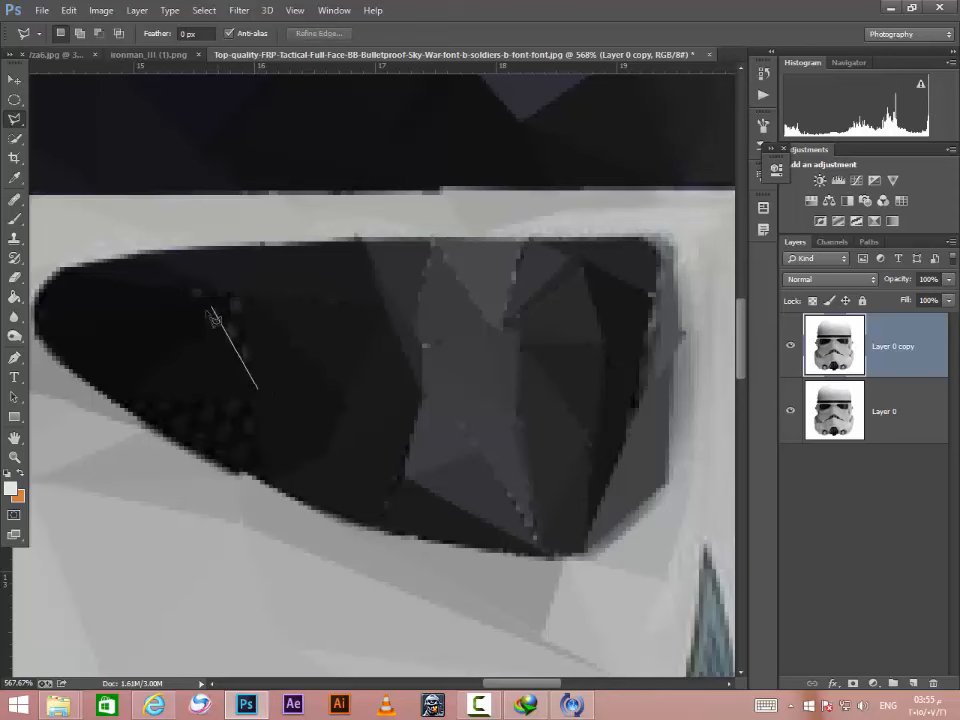
click(202, 311)
double_click(252, 298)
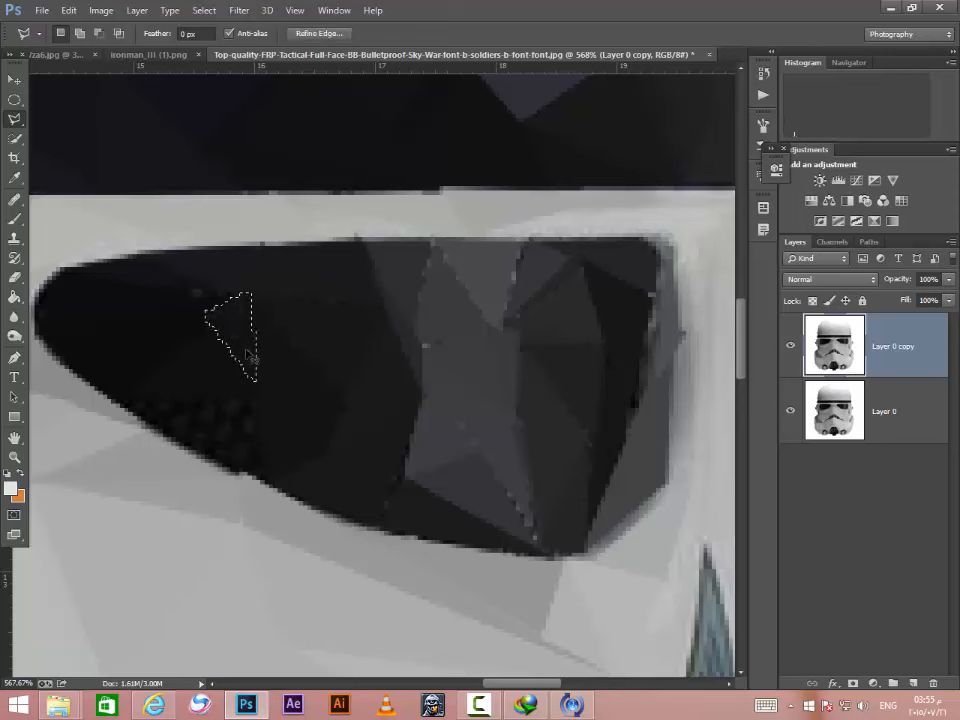
key(ctrl+f)
key(ctrl+d)
Step: Select the last mesh triangle along the eye's lower edge from about 14.8 to 16 cm, repeat the Average blur and deselect
click(245, 393)
click(106, 401)
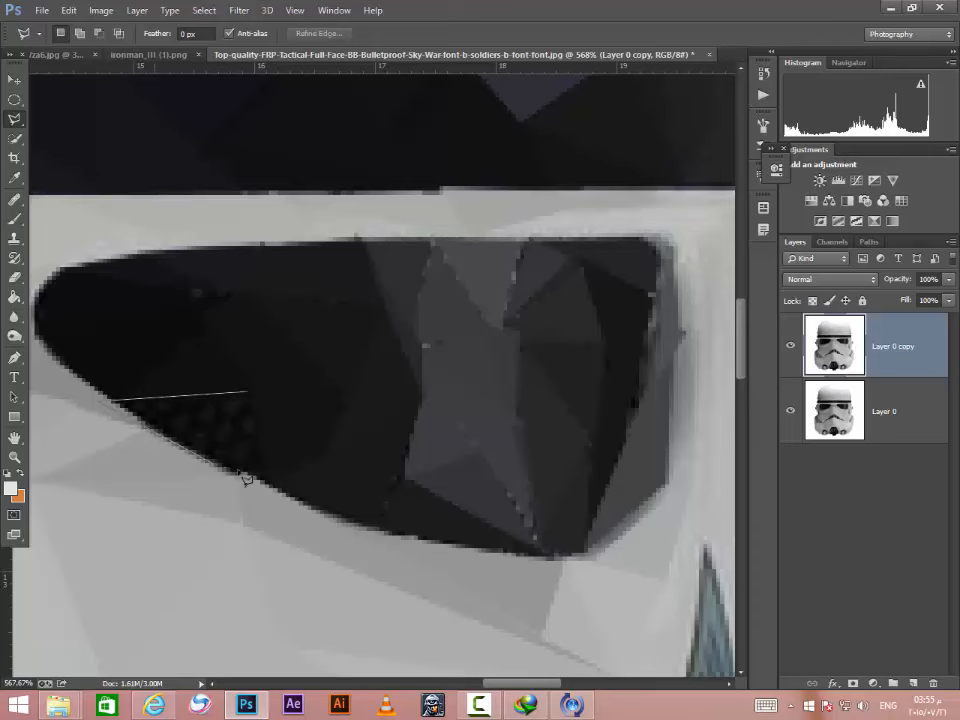
double_click(258, 479)
key(ctrl+f)
key(ctrl+d)
Step: Select the speckled seam below the eye's upper edge from about 18.1 to 18.3 cm, repeat the Average blur and deselect
scroll(290, 428, down, 8)
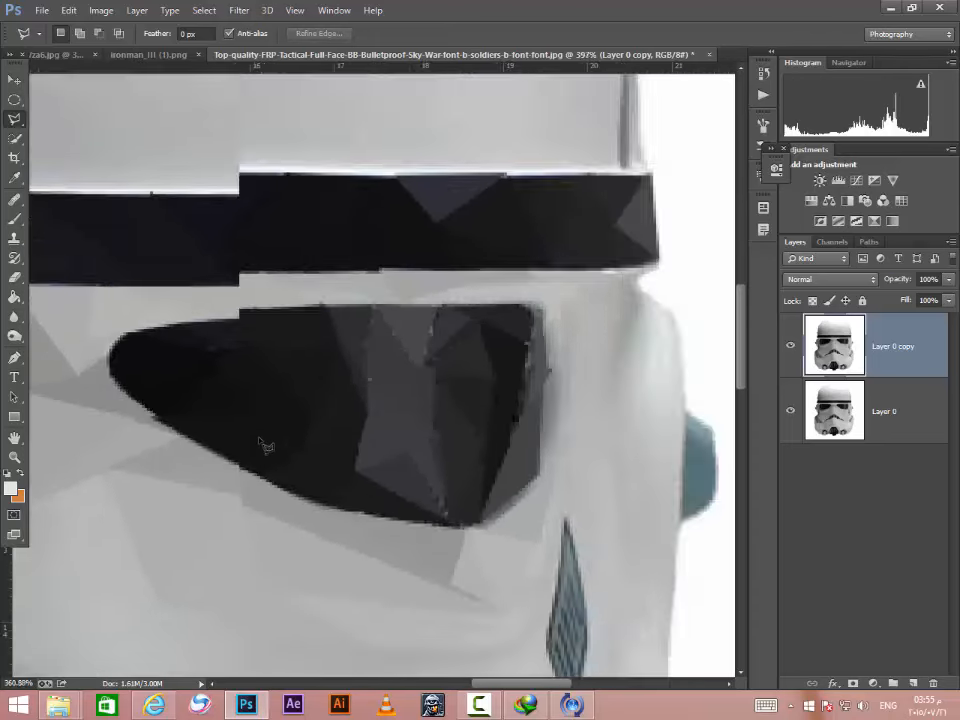
scroll(283, 443, down, 2)
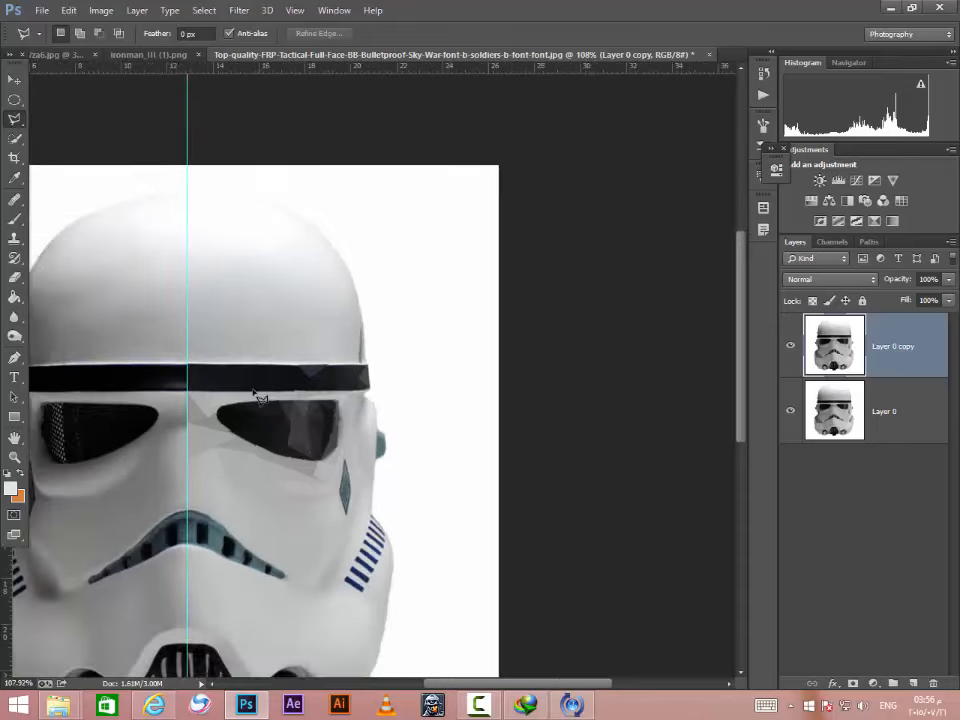
scroll(255, 395, up, 10)
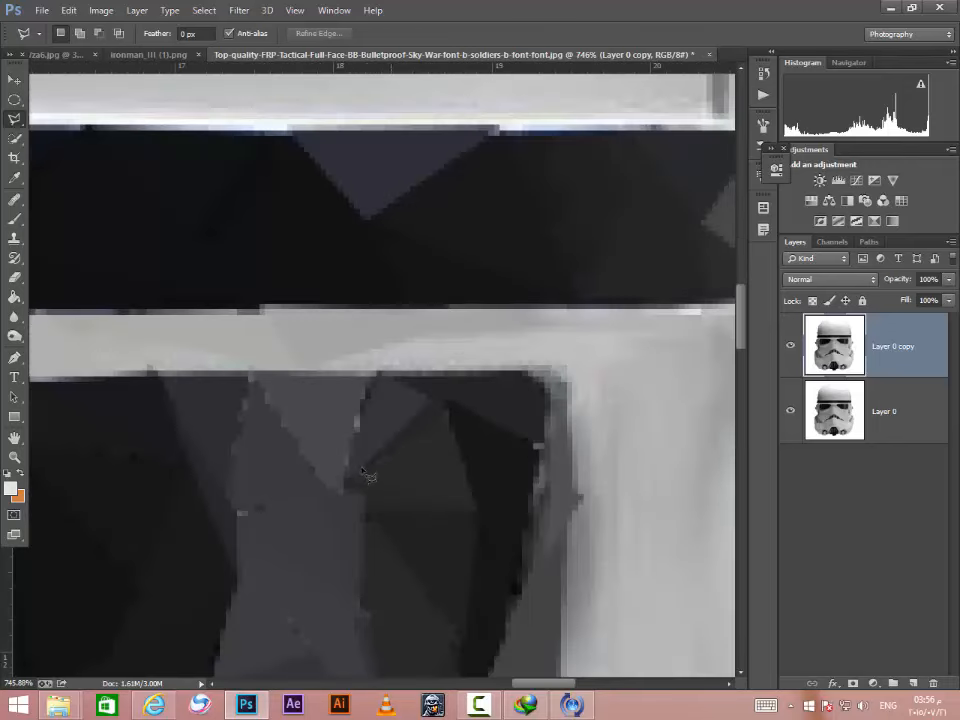
scroll(425, 446, up, 1)
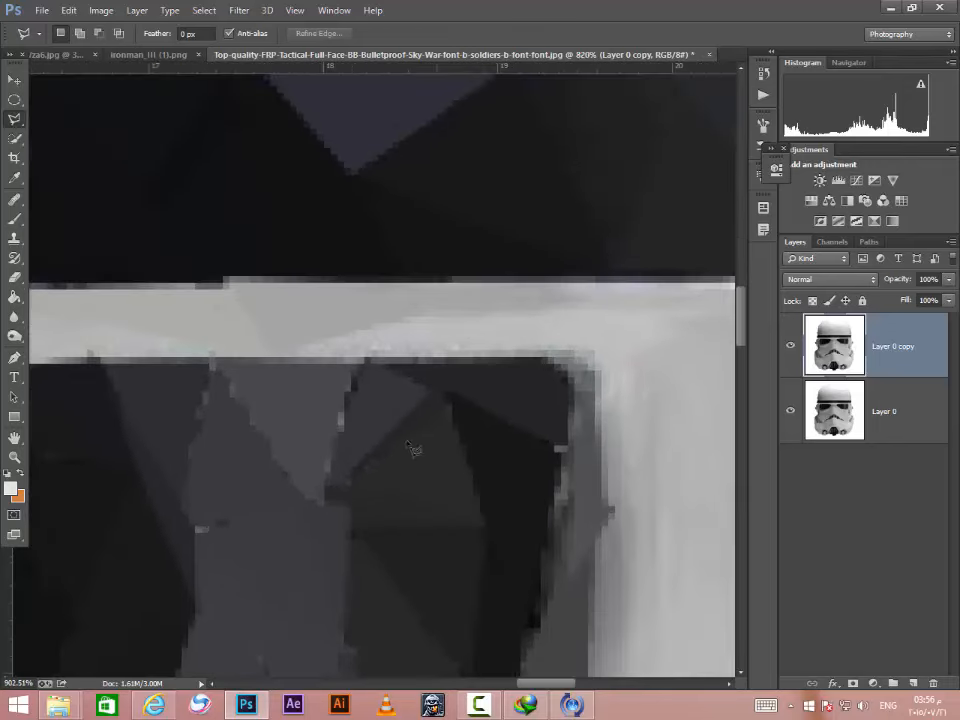
click(329, 494)
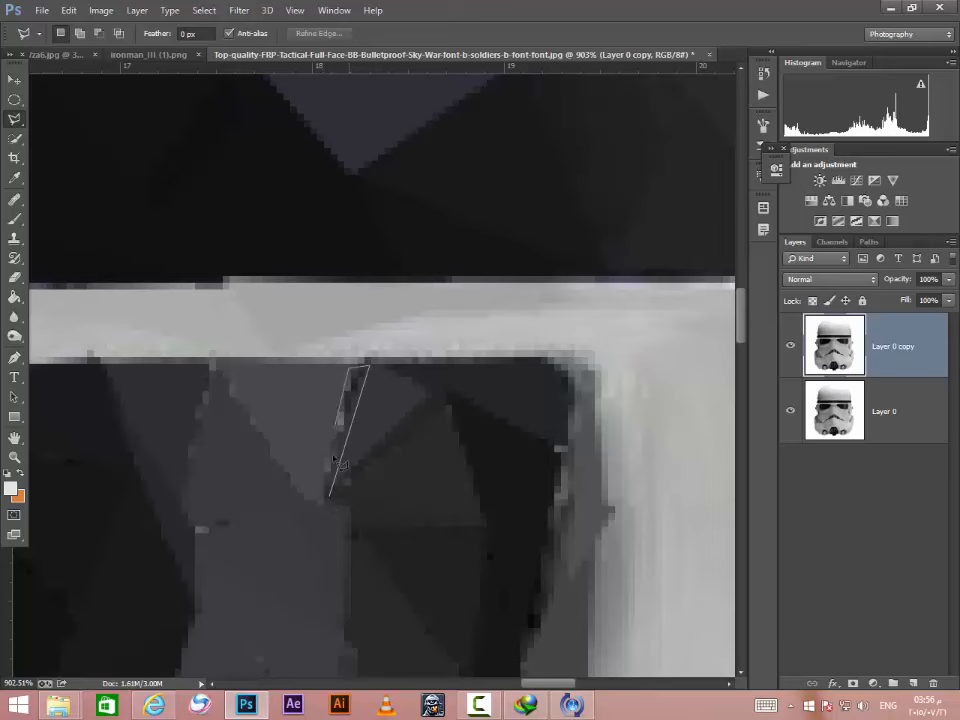
click(331, 500)
Step: Select the cheek triangle below the eye from the centre guide to about 14.7 cm, repeat the Average blur and deselect
scroll(300, 520, down, 5)
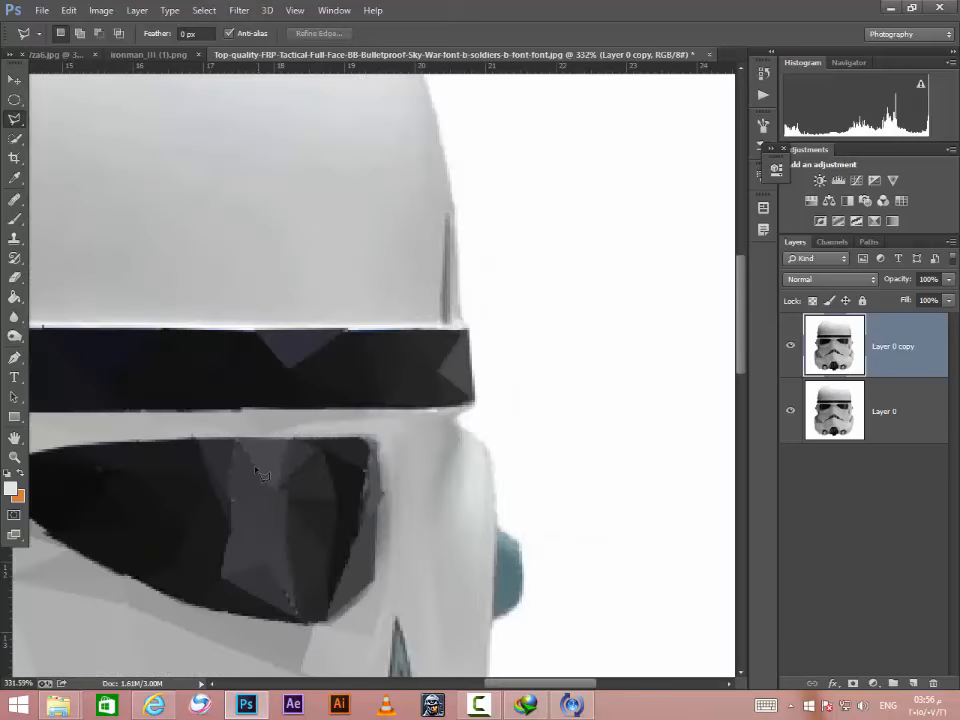
scroll(250, 450, down, 4)
scroll(364, 390, up, 3)
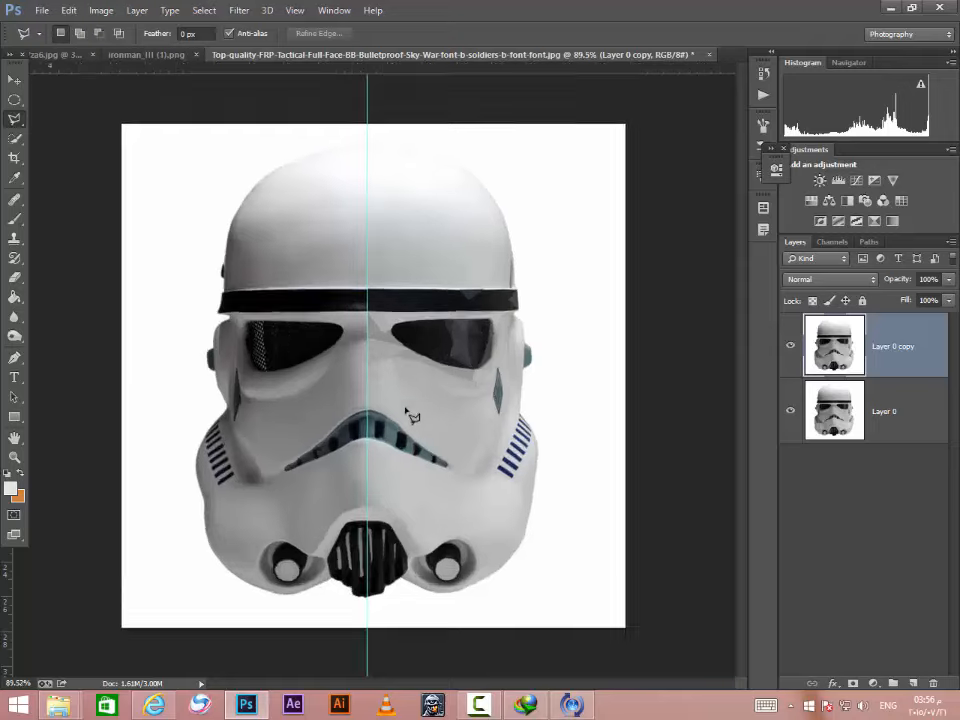
scroll(420, 380, up, 3)
click(432, 384)
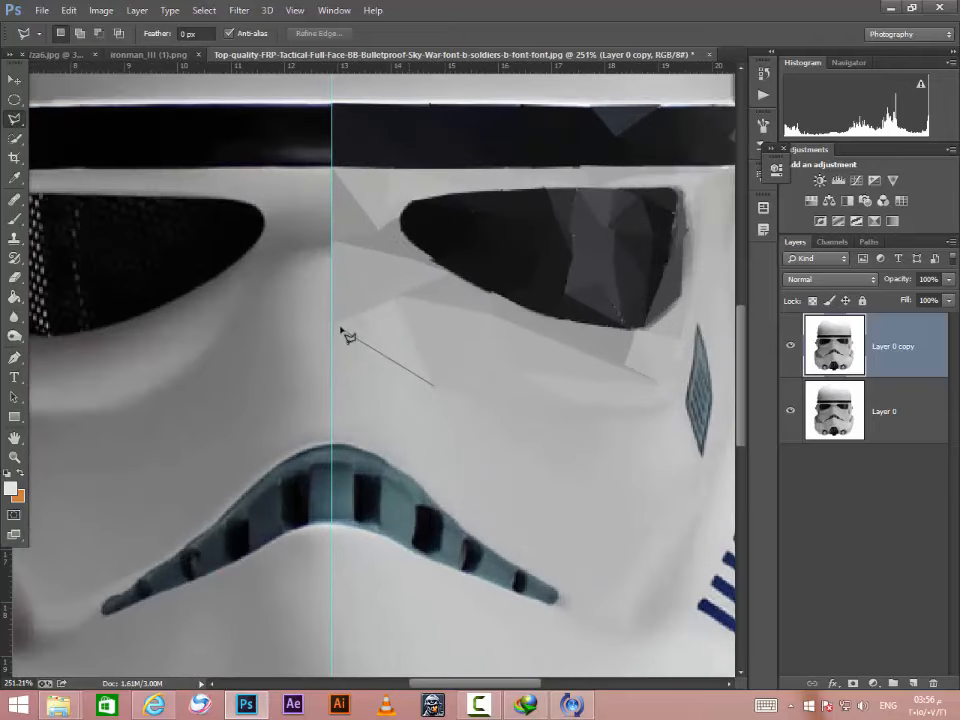
double_click(395, 304)
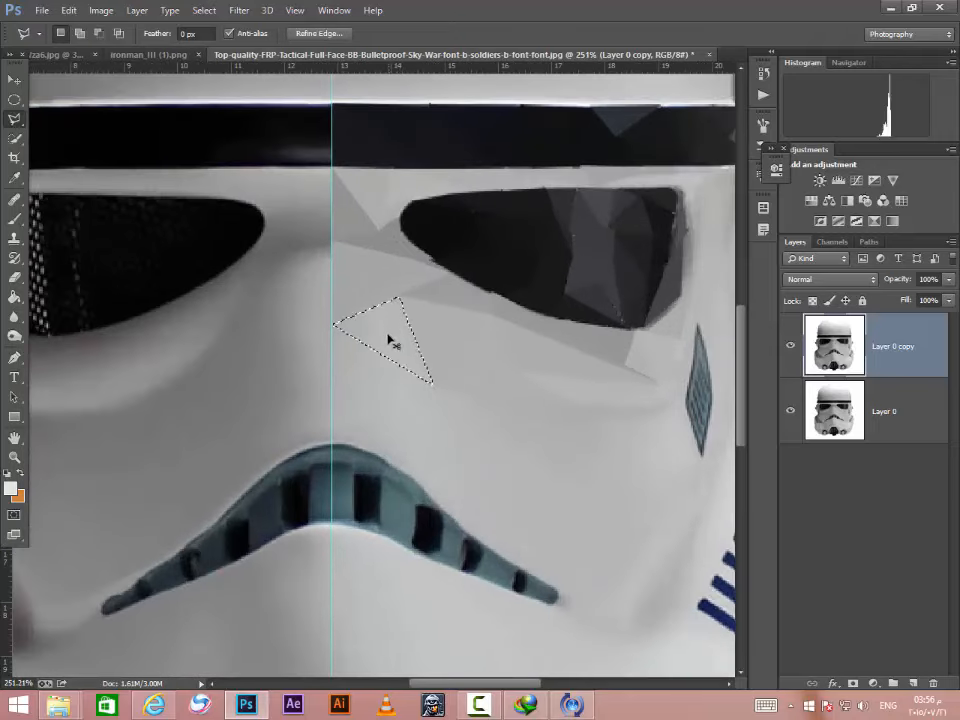
Step: Select the triangle just above the mouth grille from the centre guide to about 14.8 cm, repeat the Average blur and deselect
click(434, 386)
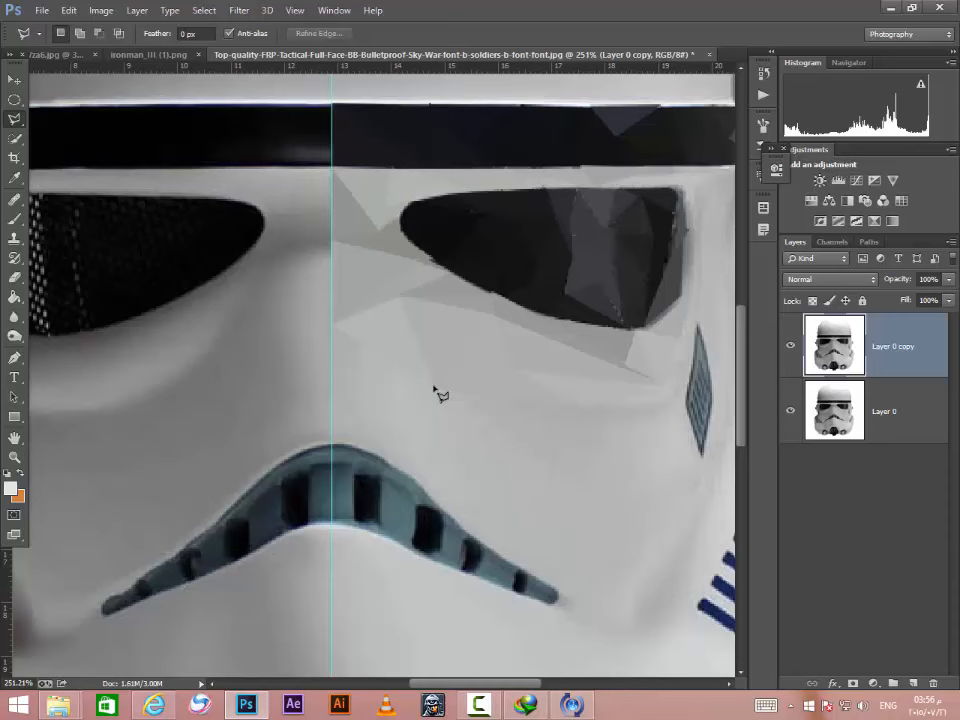
double_click(340, 418)
double_click(438, 467)
key(ctrl+f)
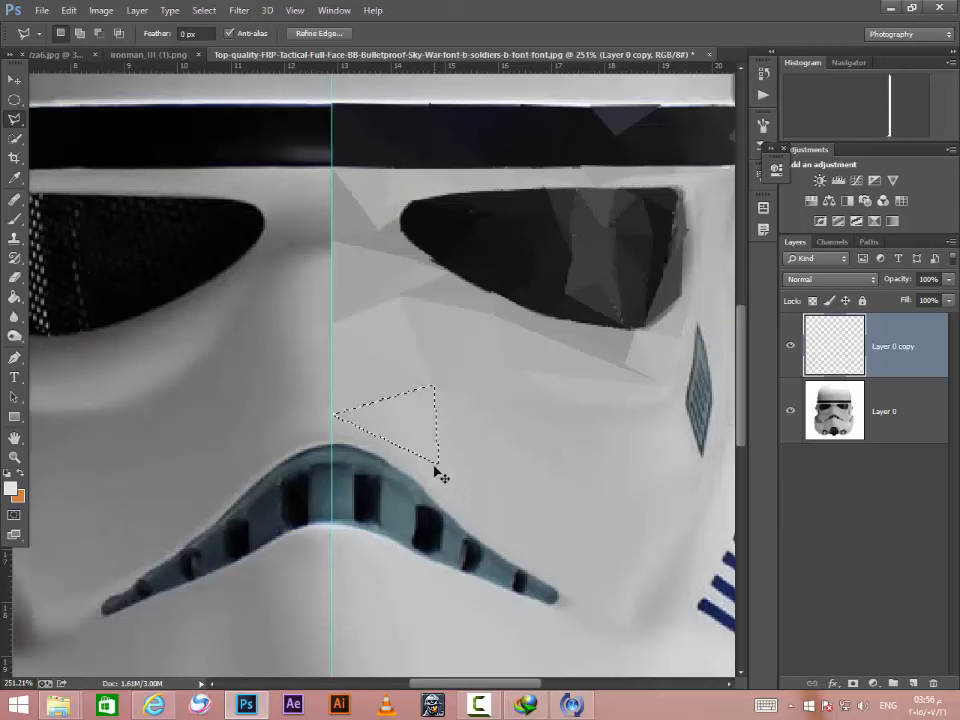
key(ctrl+d)
Step: Select the adjoining cheek triangle from about 14.8 to 16.7 cm, repeat the Average blur and deselect
click(437, 463)
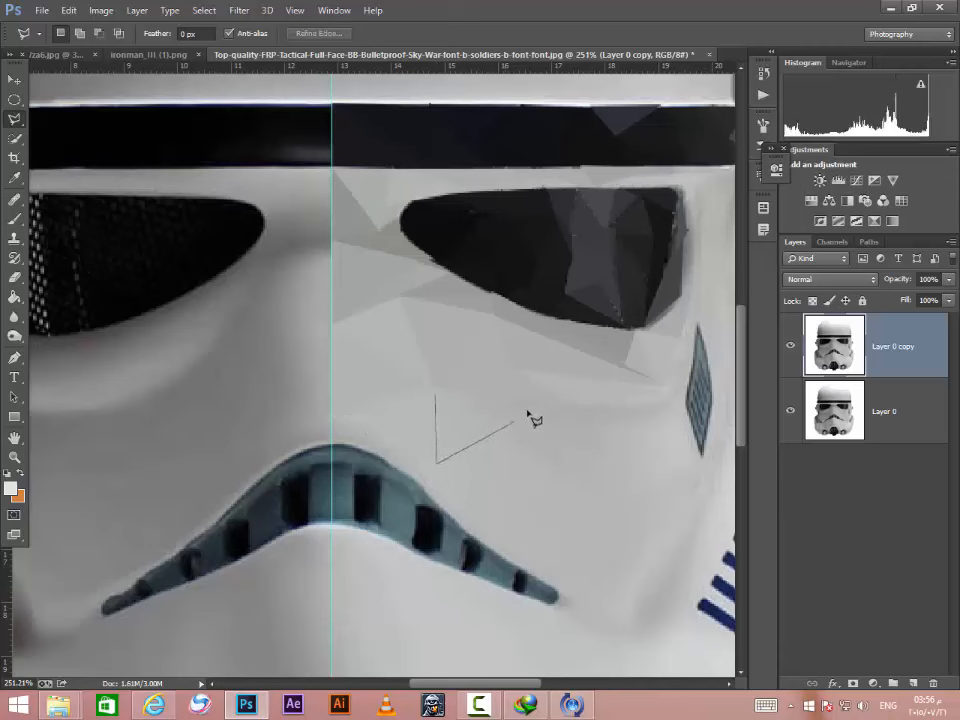
double_click(540, 411)
key(ctrl+f)
key(ctrl+d)
Step: Select the long cheek triangle from about 14.7 to 18.7 cm, repeat the Average blur and deselect
click(523, 408)
click(437, 461)
double_click(648, 407)
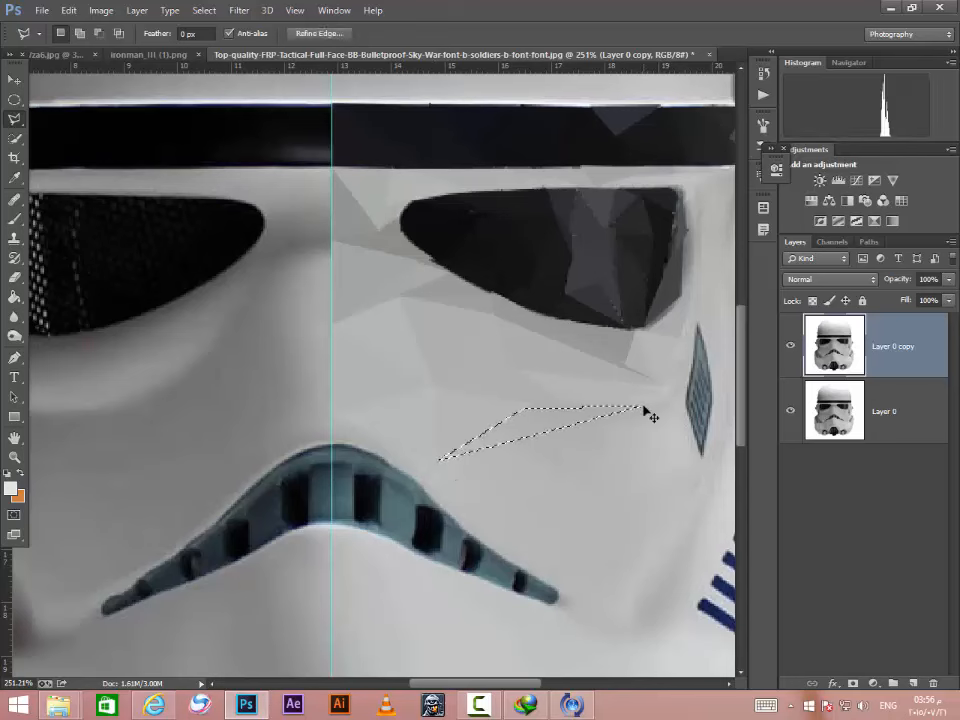
key(ctrl+f)
key(ctrl+d)
Step: Select the triangle just below it, from about 14.7 cm to the blue diamond's lower tip, repeat the Average blur and deselect
click(435, 459)
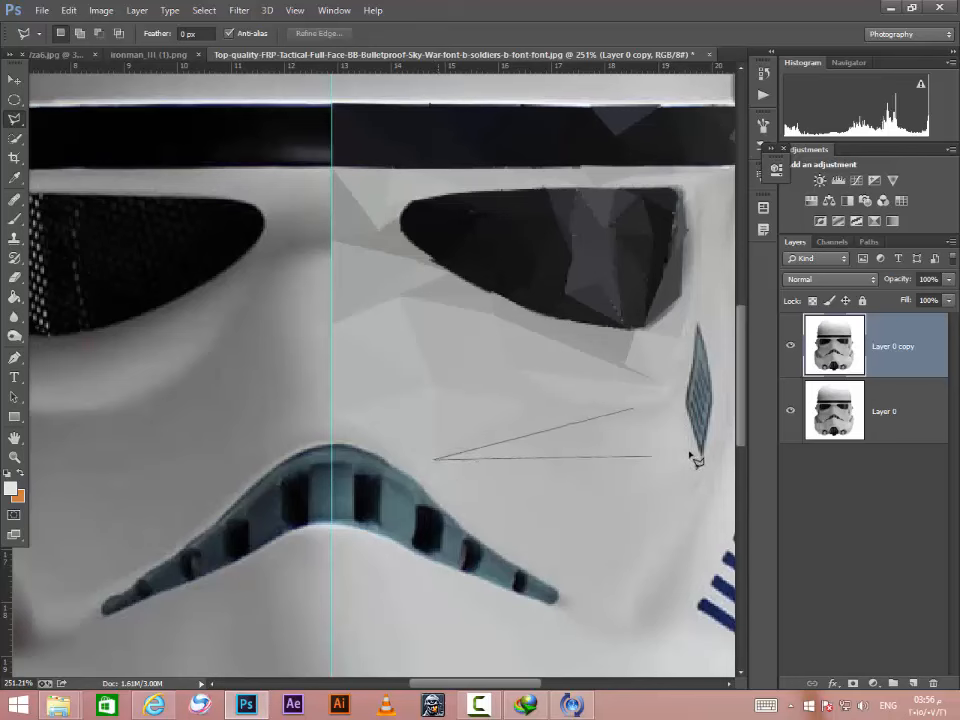
double_click(700, 453)
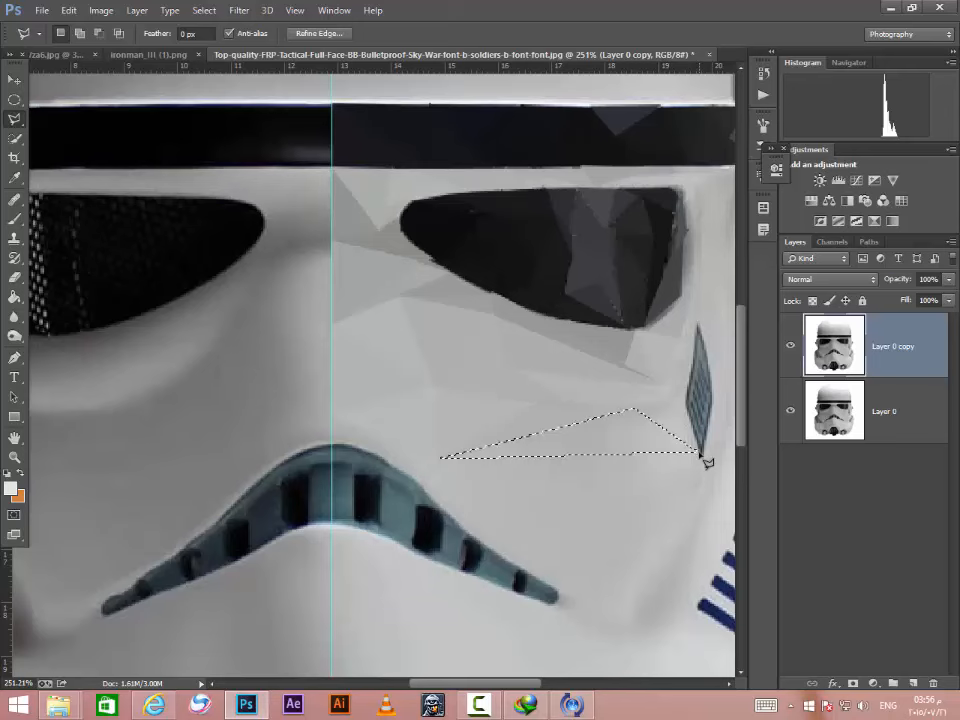
key(ctrl+f)
key(ctrl+d)
Step: Select the small triangle between about 18.5 cm and the blue diamond's lower cheek-side edge, repeat the Average blur and deselect
click(636, 409)
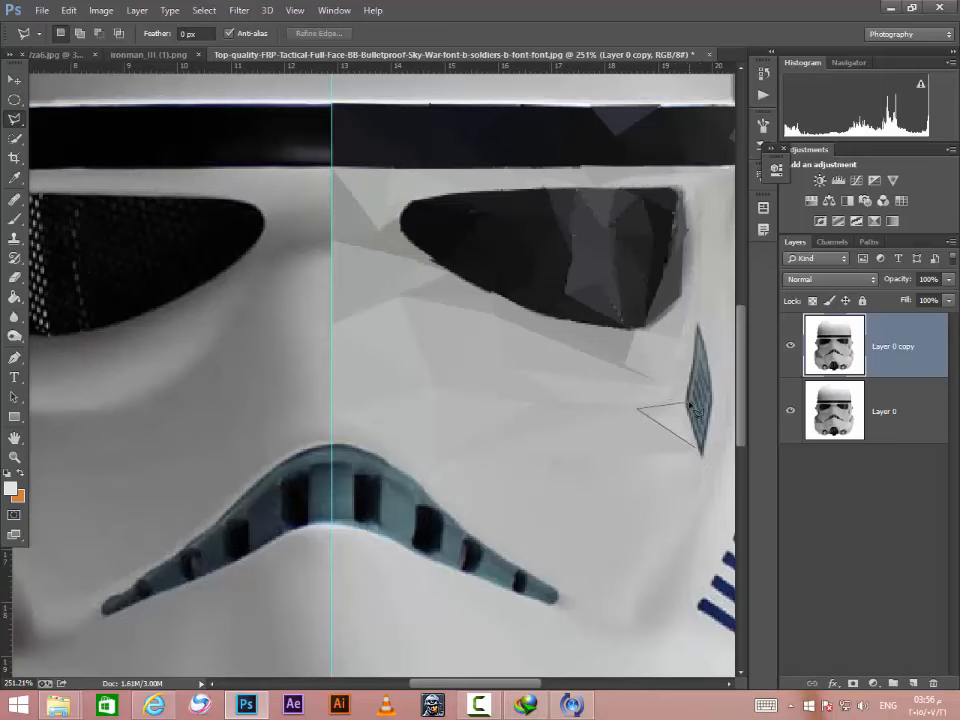
click(688, 404)
click(700, 449)
key(ctrl+f)
key(ctrl+d)
Step: Average the blue side diamond and the dark sliver along its lower cheek-side edge, and deselect
key(ctrl+f)
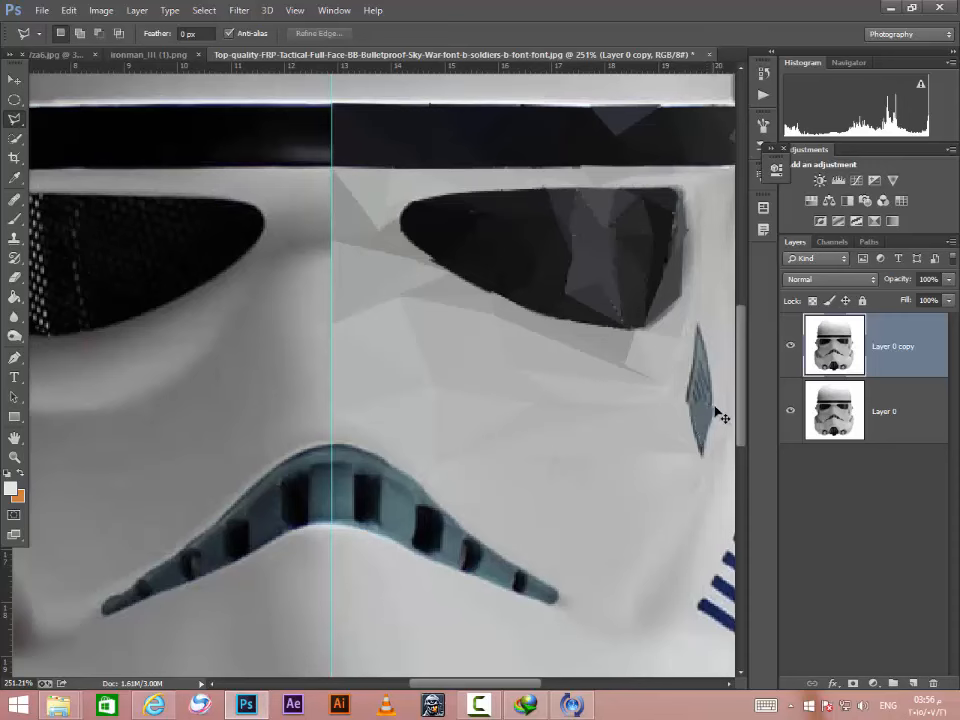
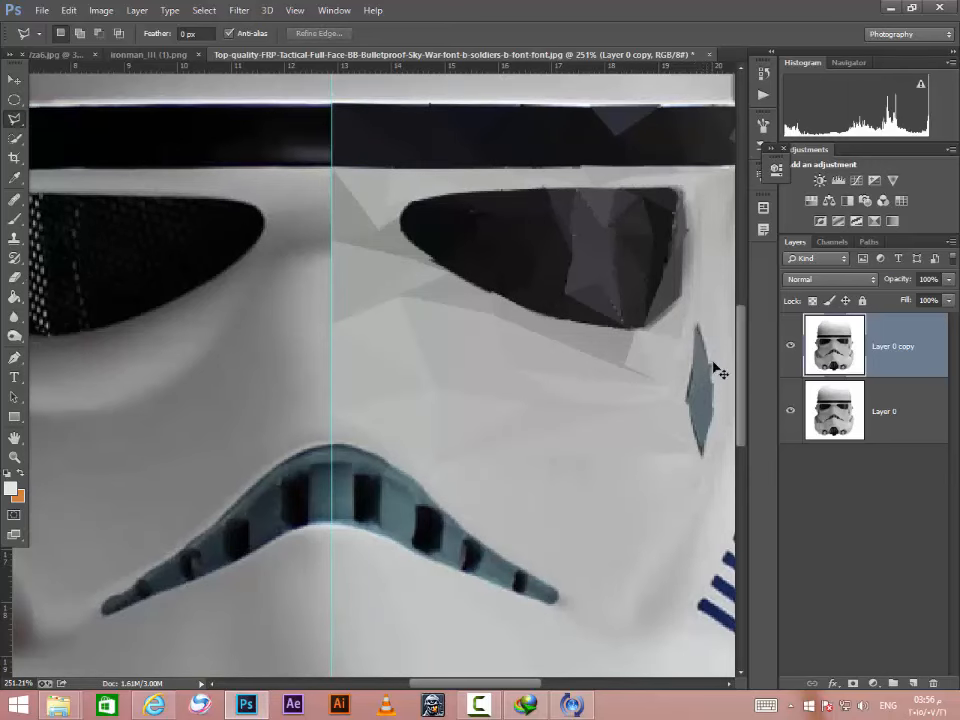
scroll(715, 369, down, 3)
scroll(713, 369, up, 4)
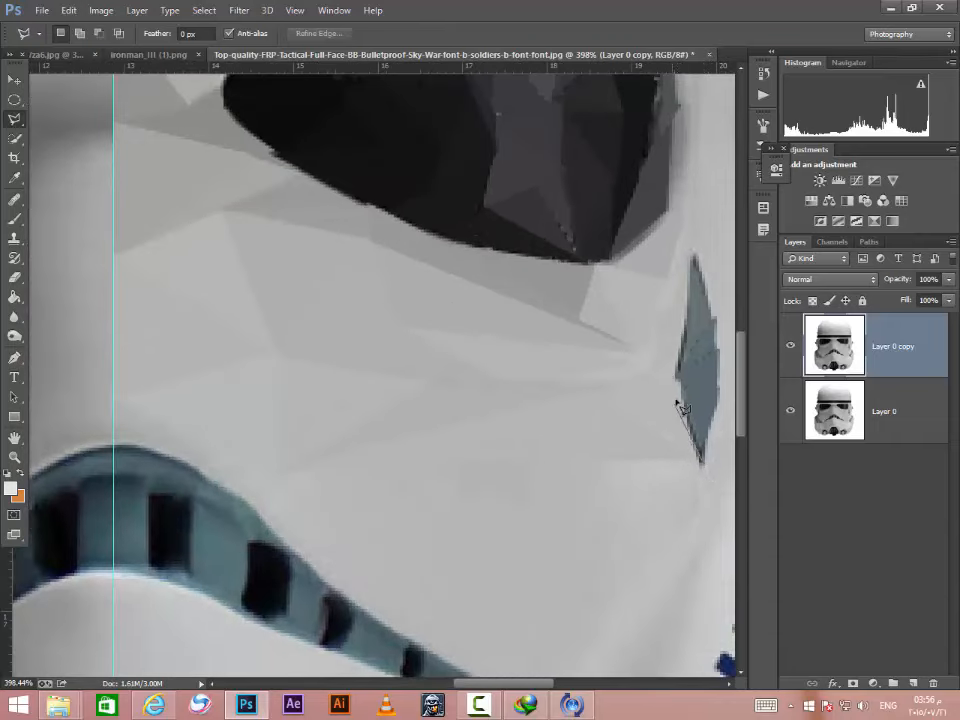
click(703, 460)
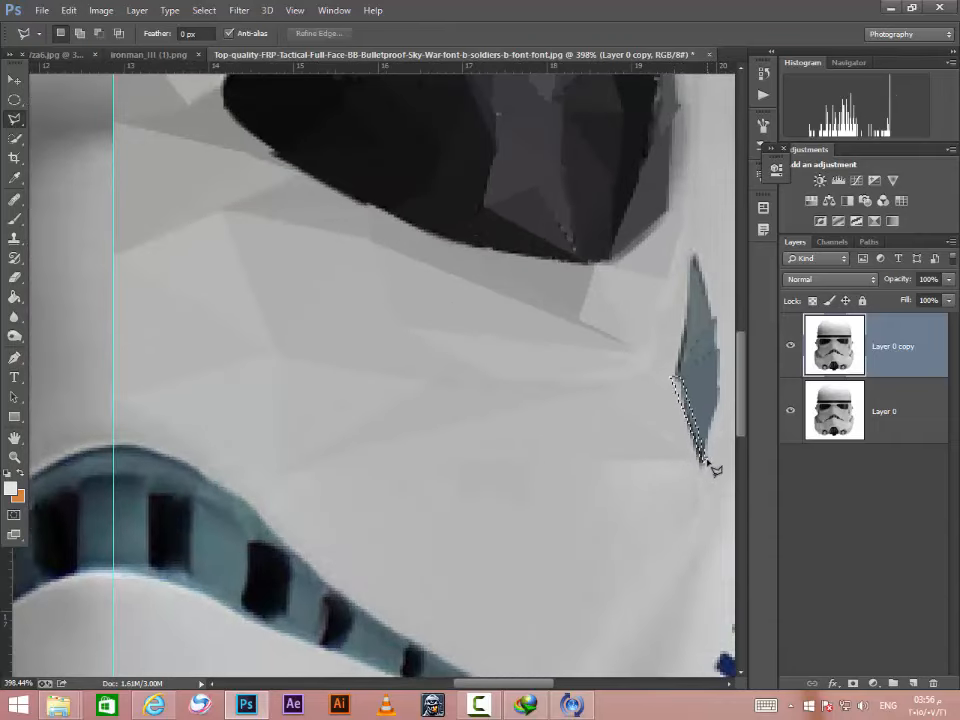
key(ctrl+f)
key(ctrl+d)
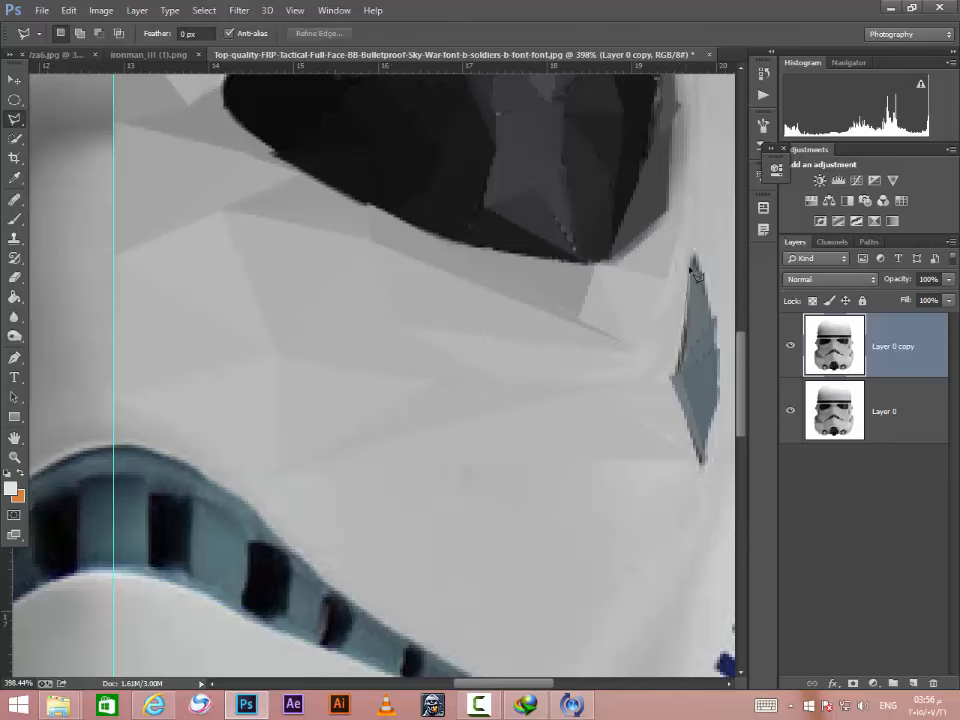
Step: Select the sliver along the blue diamond's upper cheek-side edge, repeat the Average blur and deselect
click(694, 255)
double_click(671, 376)
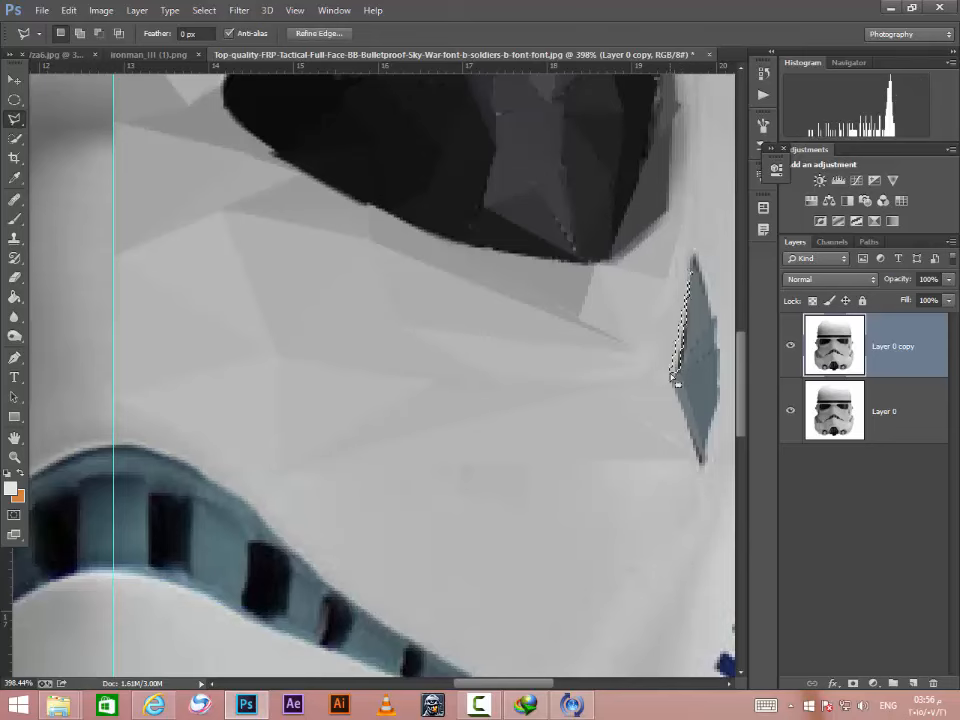
key(ctrl+f)
key(ctrl+d)
Step: Select the cheek triangle from about 17.4 cm to the blue diamond's lower tip, repeat the Average blur and deselect
scroll(697, 384, down, 13)
scroll(707, 388, up, 7)
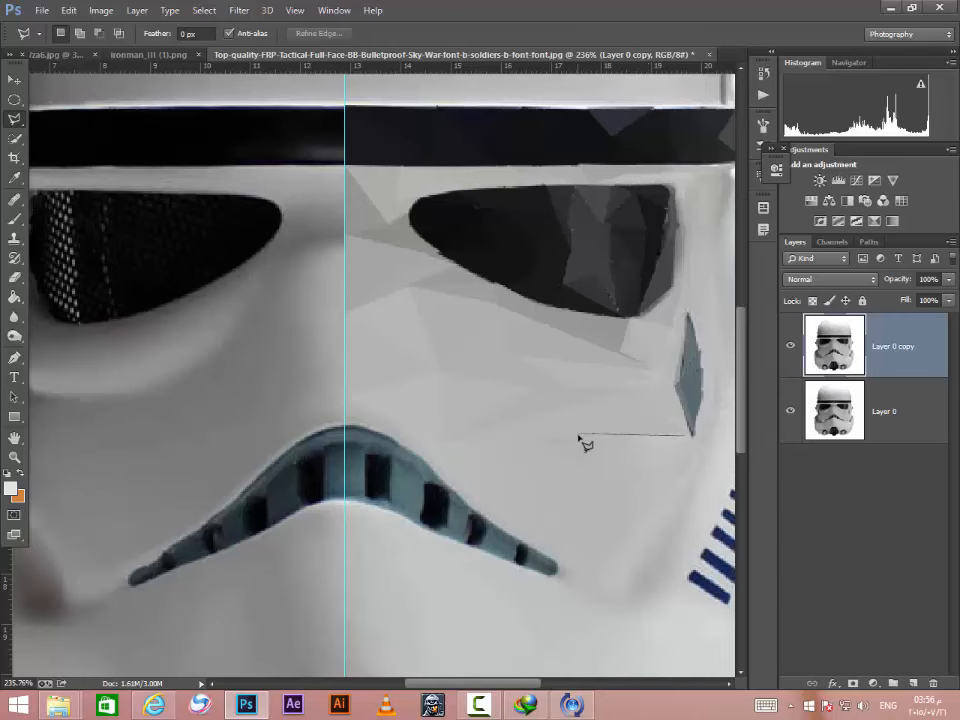
double_click(620, 484)
key(ctrl+f)
key(ctrl+d)
Step: Average two adjoining cheek triangles above the mouth grille, from about 16 to 18 cm and about 15.1 to 16.9 cm, deselecting after each
click(610, 471)
click(507, 440)
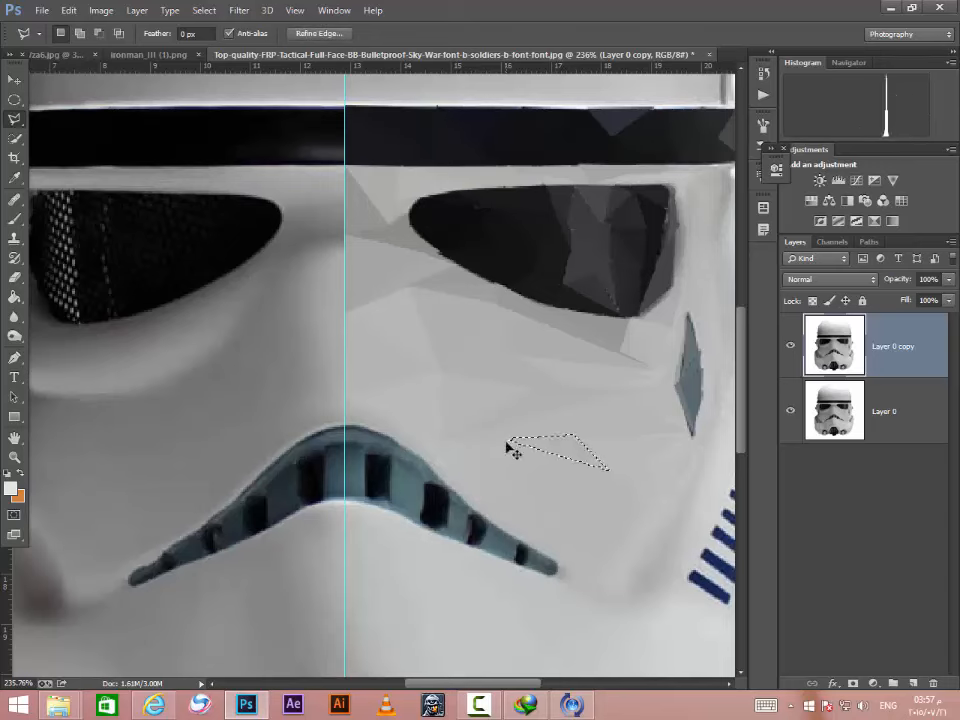
click(550, 459)
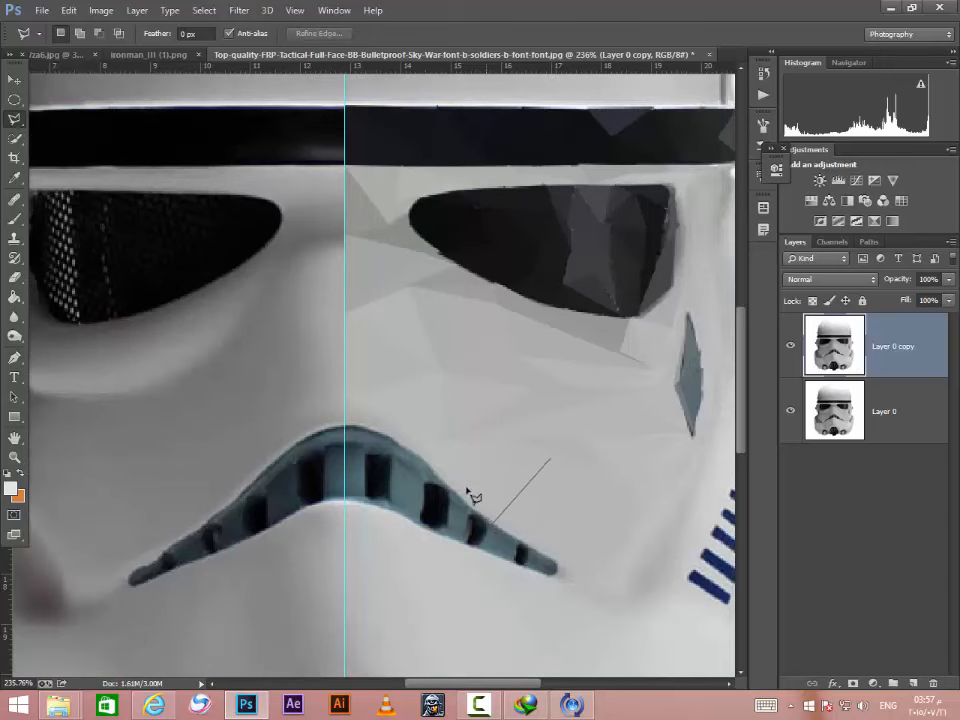
click(492, 522)
double_click(460, 445)
key(ctrl+f)
key(ctrl+d)
Step: Select the triangle along the mouth grille's upper edge from about 13.9 to 15.3 cm, repeat the Average blur and deselect
scroll(462, 472, down, 3)
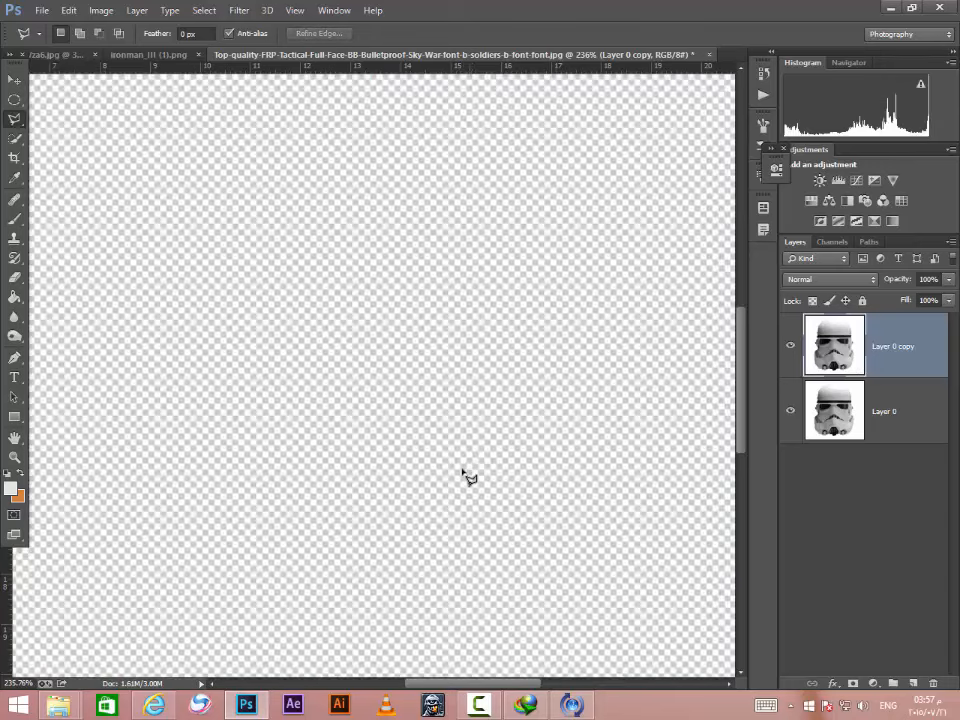
scroll(460, 467, up, 2)
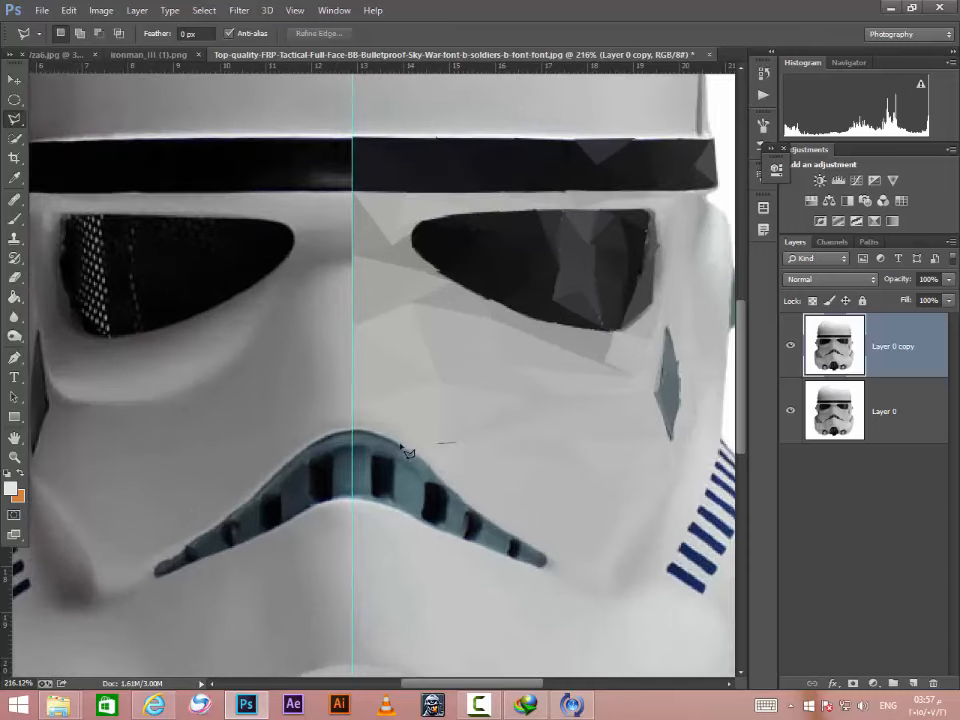
double_click(470, 503)
key(ctrl+f)
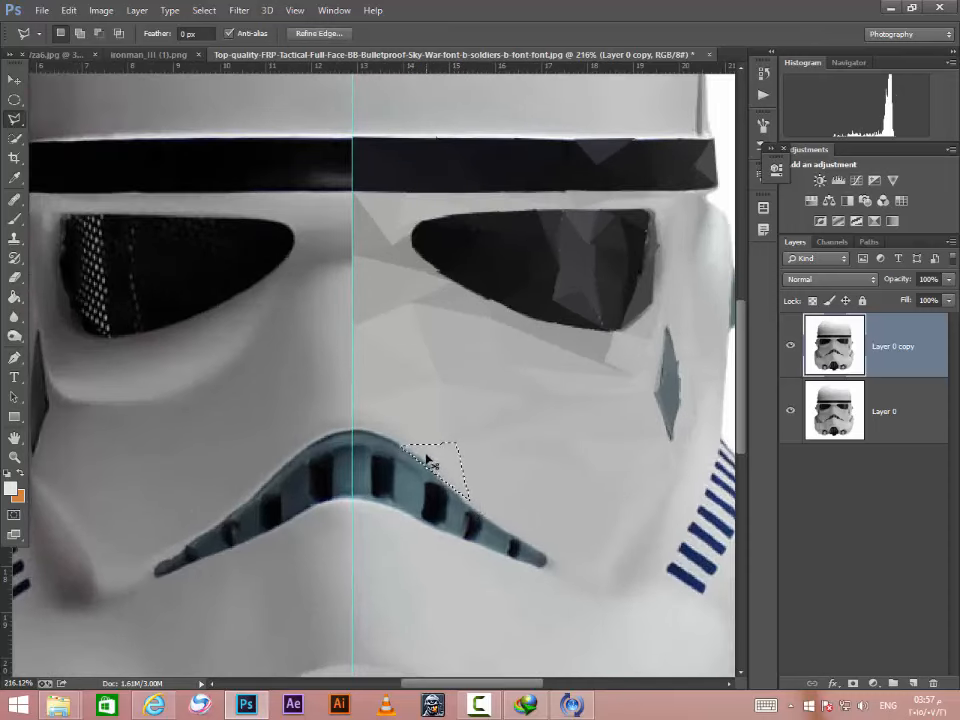
key(ctrl+d)
Step: Select the area above the mouth grille's peak from the centre guide to about 14.2 cm, repeat the Average blur and deselect
click(420, 440)
click(353, 402)
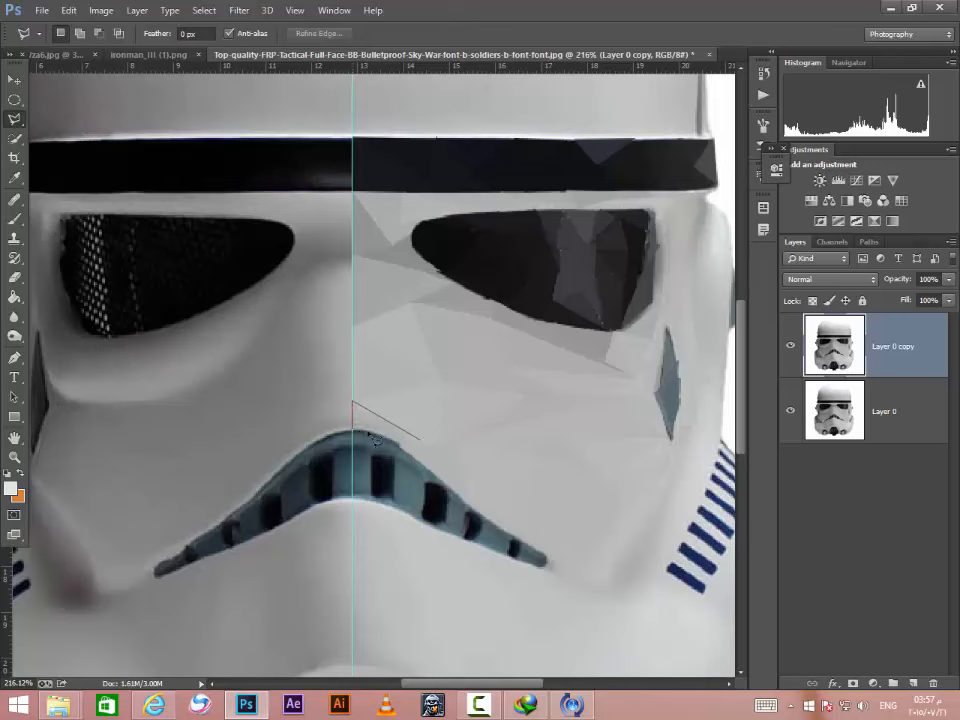
click(419, 441)
key(ctrl+f)
key(ctrl+d)
Step: Select the mouth grille's top rim from the centre guide to about 13.8 cm, repeat the Average blur and deselect
scroll(373, 438, up, 1)
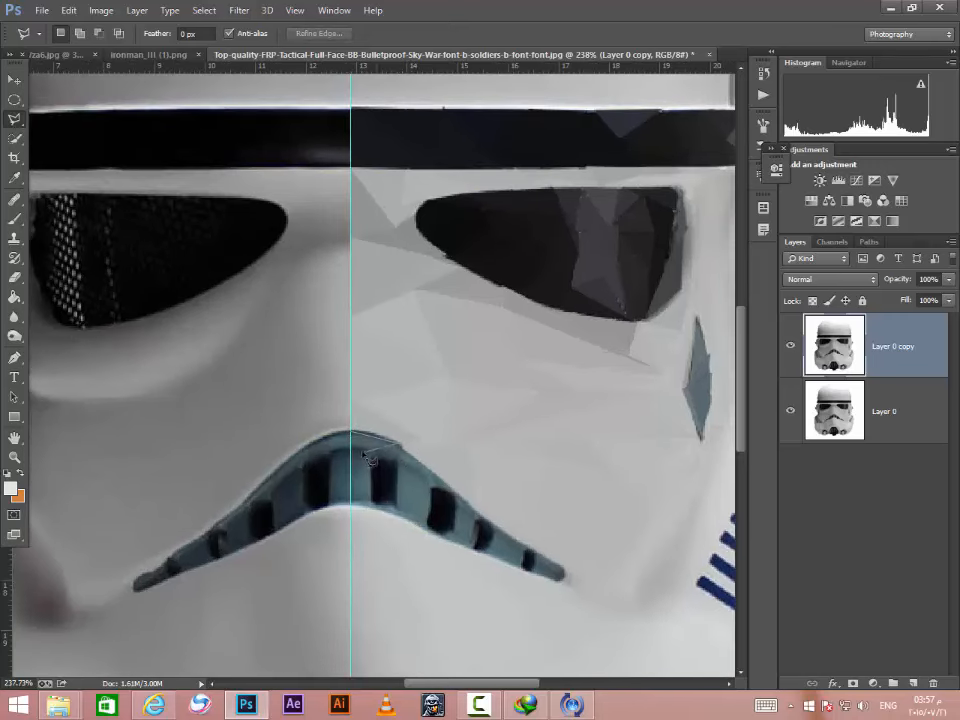
double_click(352, 441)
key(ctrl+f)
key(ctrl+d)
Step: Select the grille triangle under the rim from the centre guide to about 13.1 cm, repeat the Average blur and deselect
click(351, 439)
double_click(356, 495)
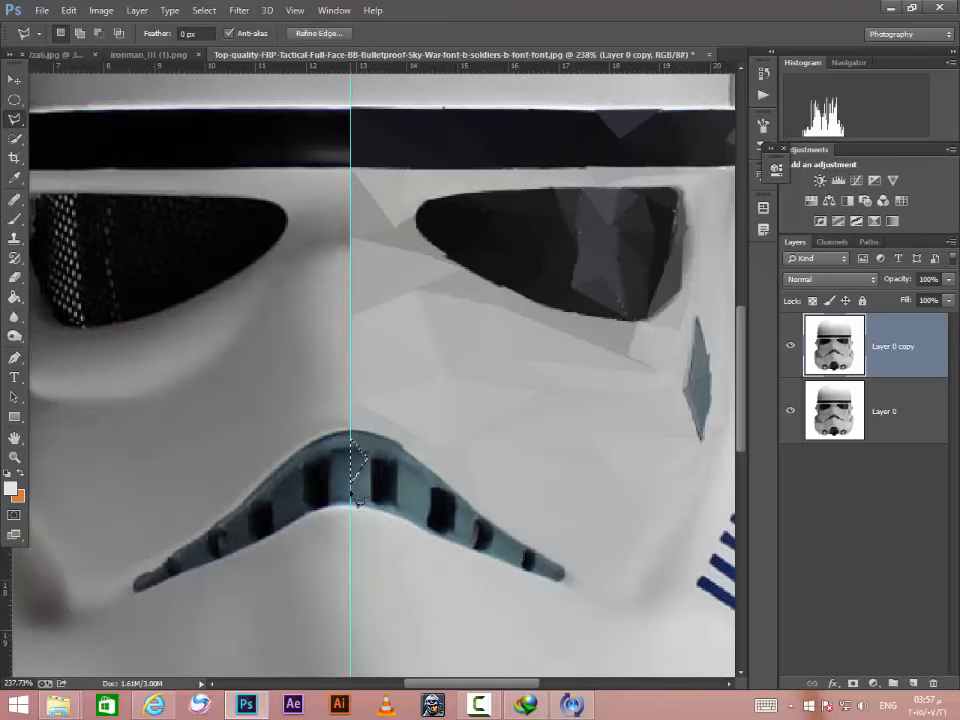
key(ctrl+f)
key(ctrl+d)
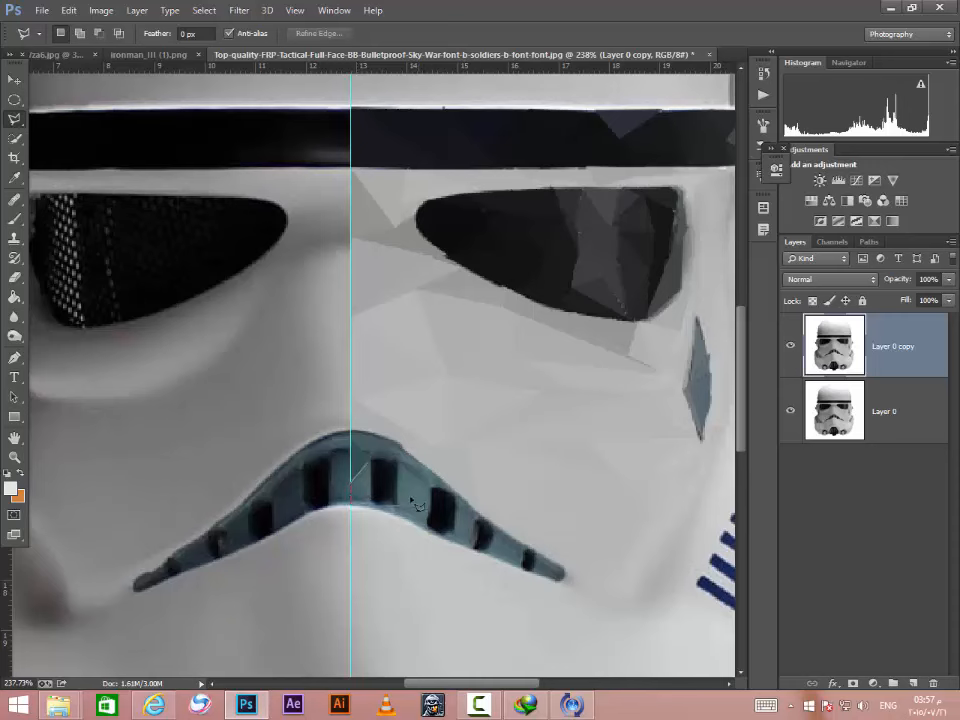
Step: Select the thin grille triangle just below it along the centre guide, repeat the Average blur and deselect
click(368, 465)
key(Return)
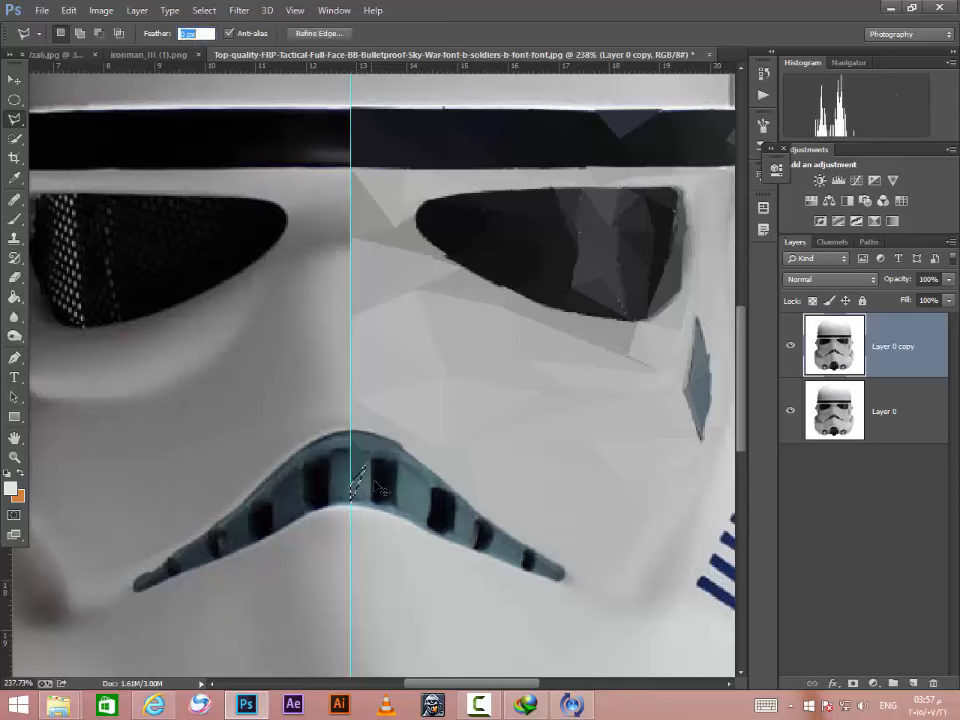
key(ctrl+f)
key(ctrl+d)
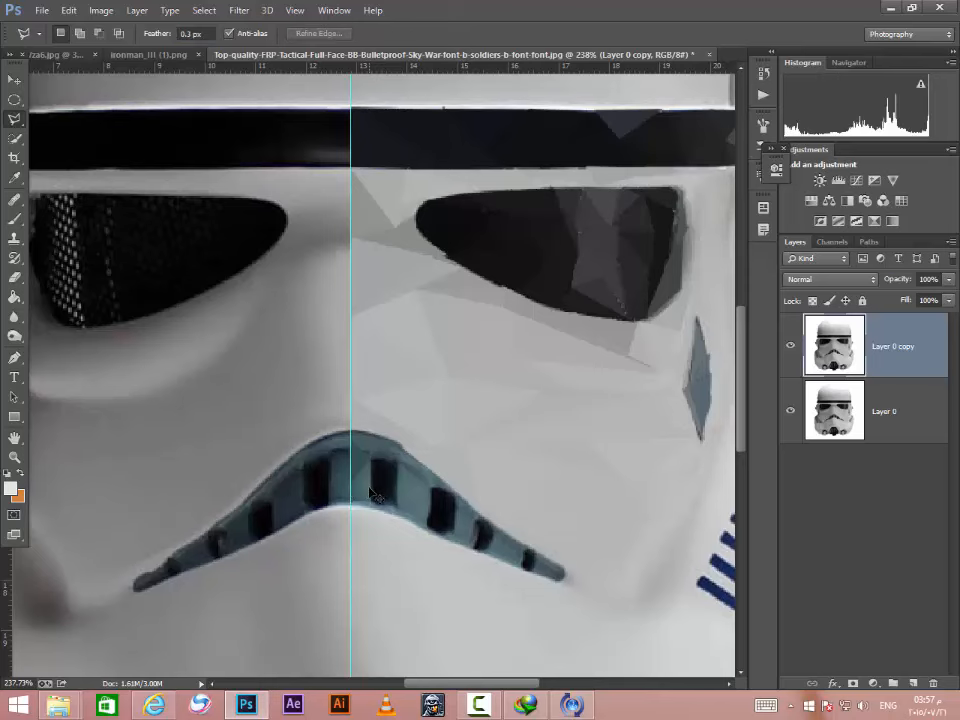
Step: Select the grille triangle between the centre guide and the first dark slot's edge at about 13.2 cm, repeat the Average blur and deselect
scroll(370, 490, up, 2)
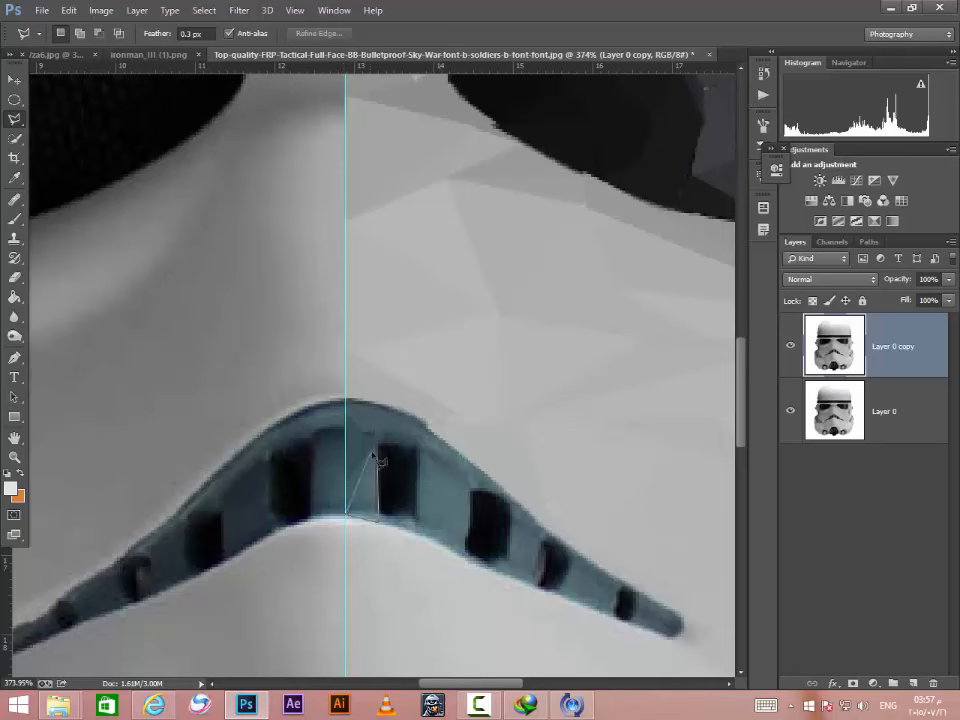
click(377, 450)
key(ctrl+f)
key(ctrl+d)
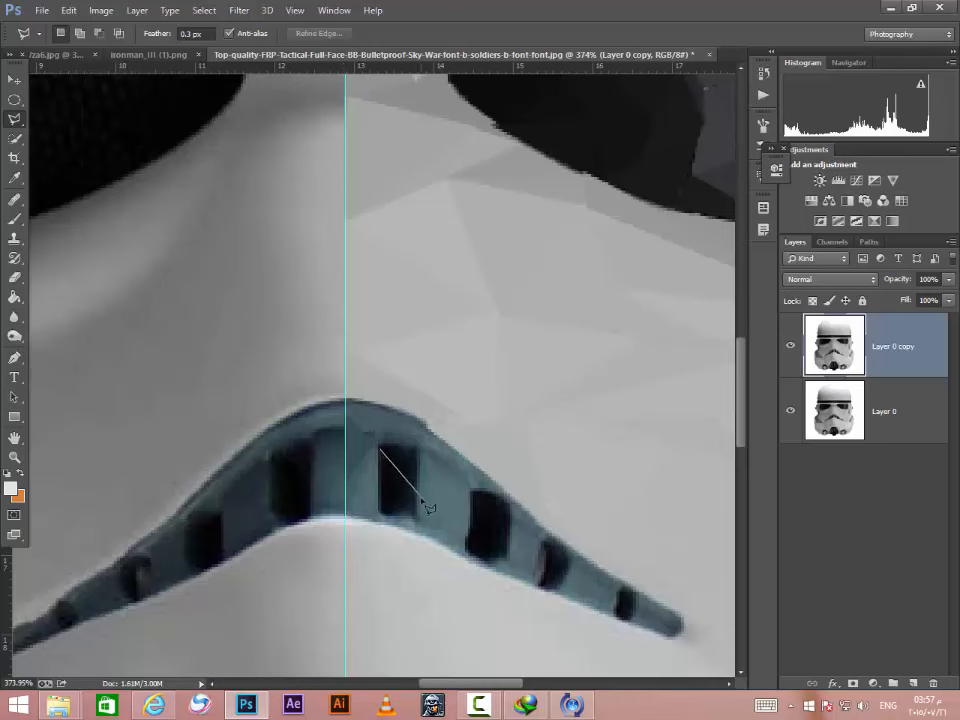
Step: Average the two triangles on either side of the diagonal in the first dark slot's upper part, from about 13.2 to 13.7 cm, deselecting after each
double_click(419, 496)
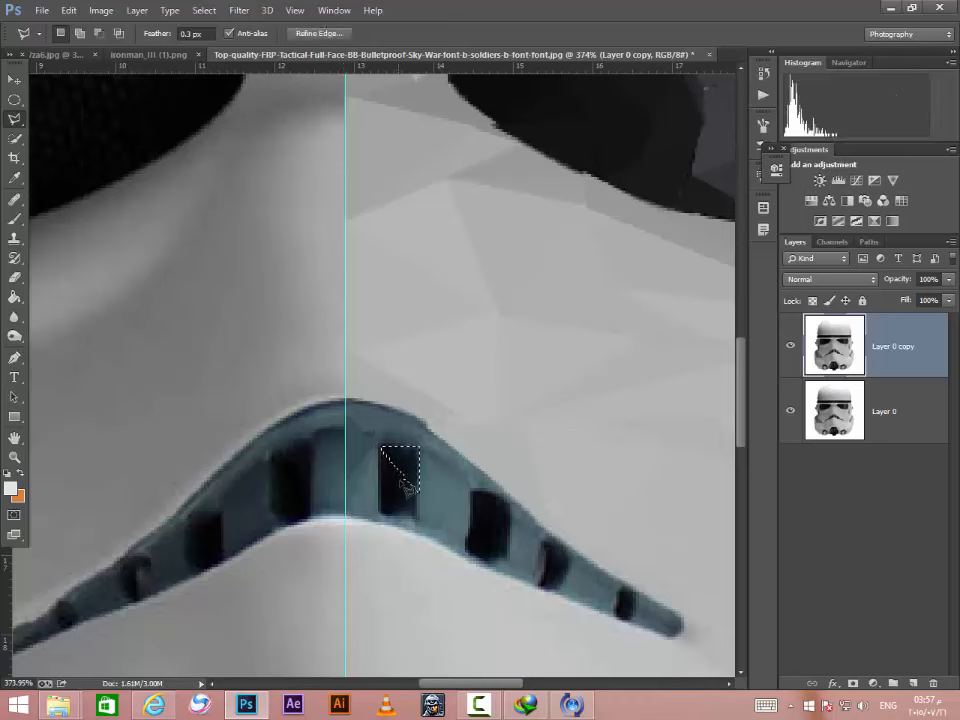
key(ctrl+f)
key(ctrl+d)
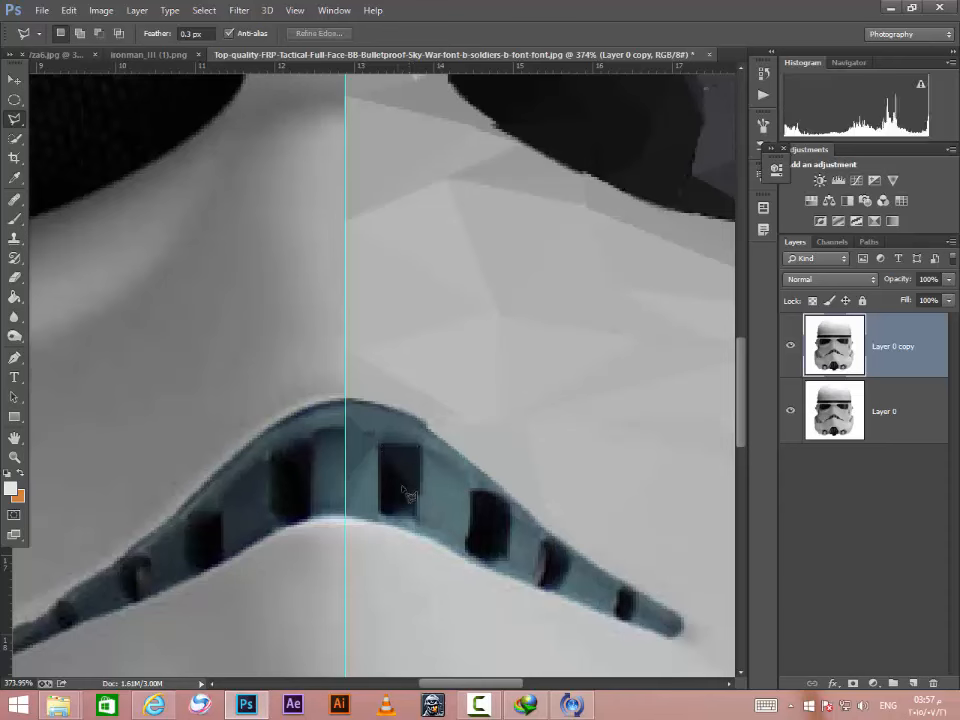
click(419, 493)
click(377, 447)
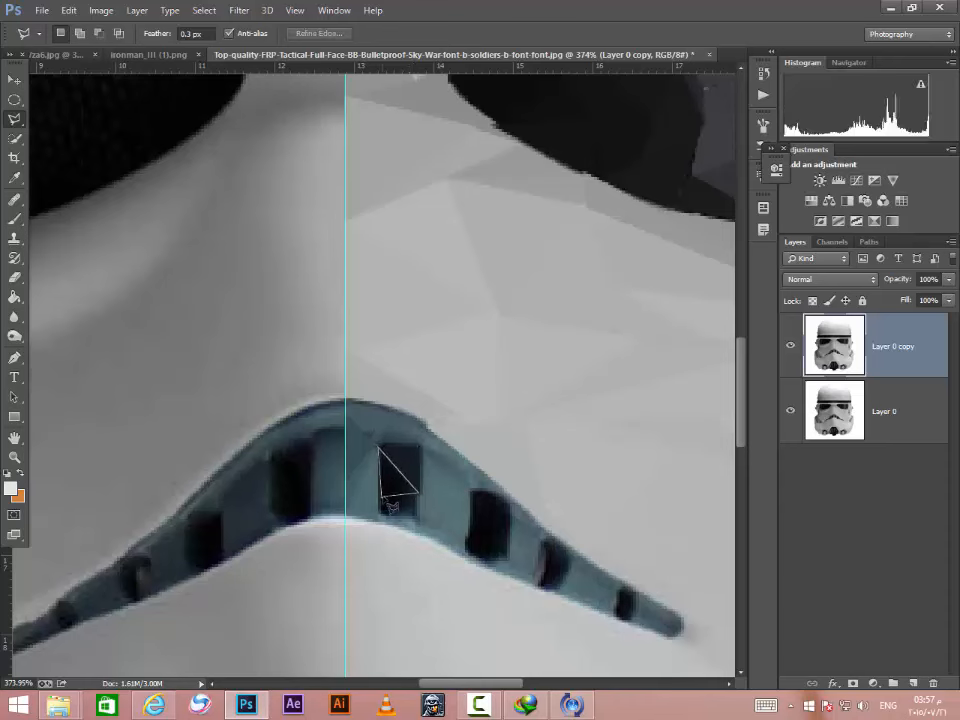
double_click(393, 505)
key(ctrl+f)
key(ctrl+d)
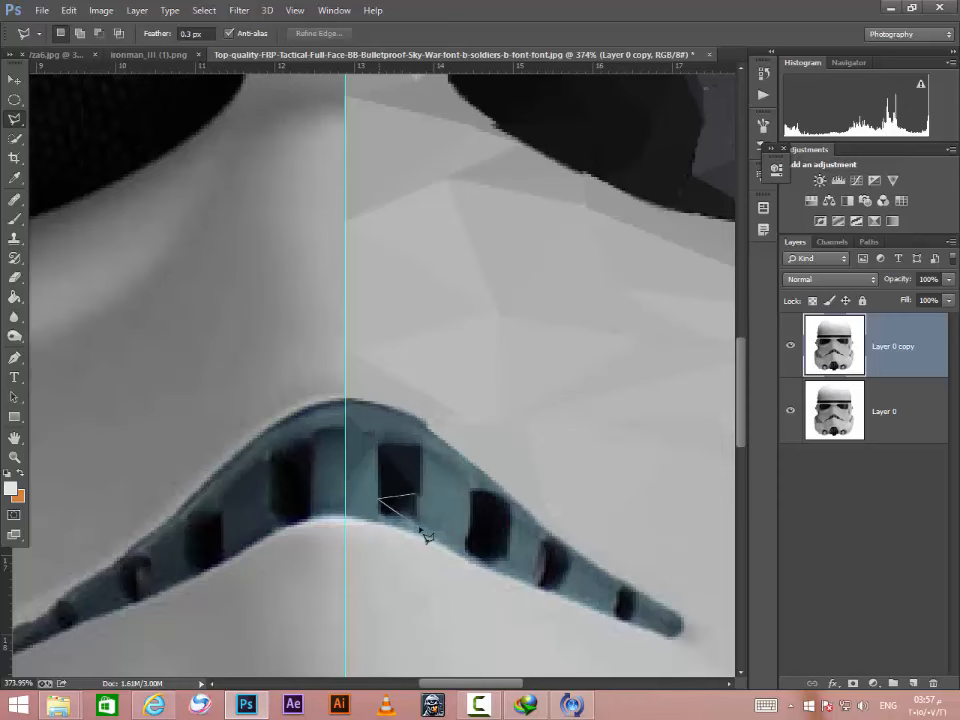
Step: Average the first dark slot's lower triangle and the sliver along its bottom edge, deselecting after each
double_click(426, 528)
key(ctrl+f)
key(ctrl+d)
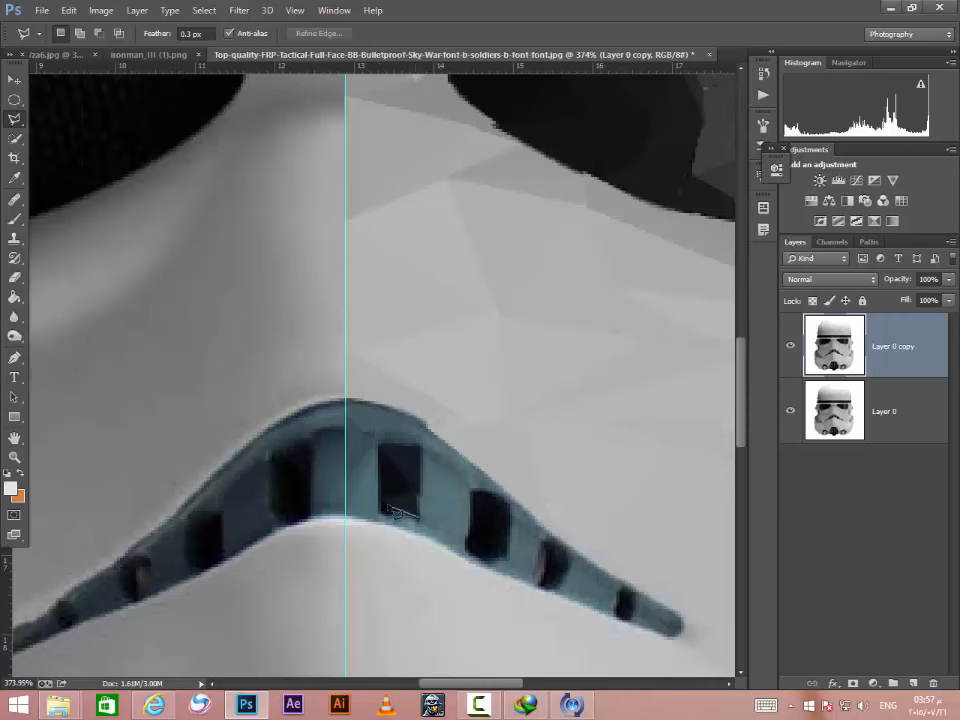
double_click(418, 519)
key(ctrl+f)
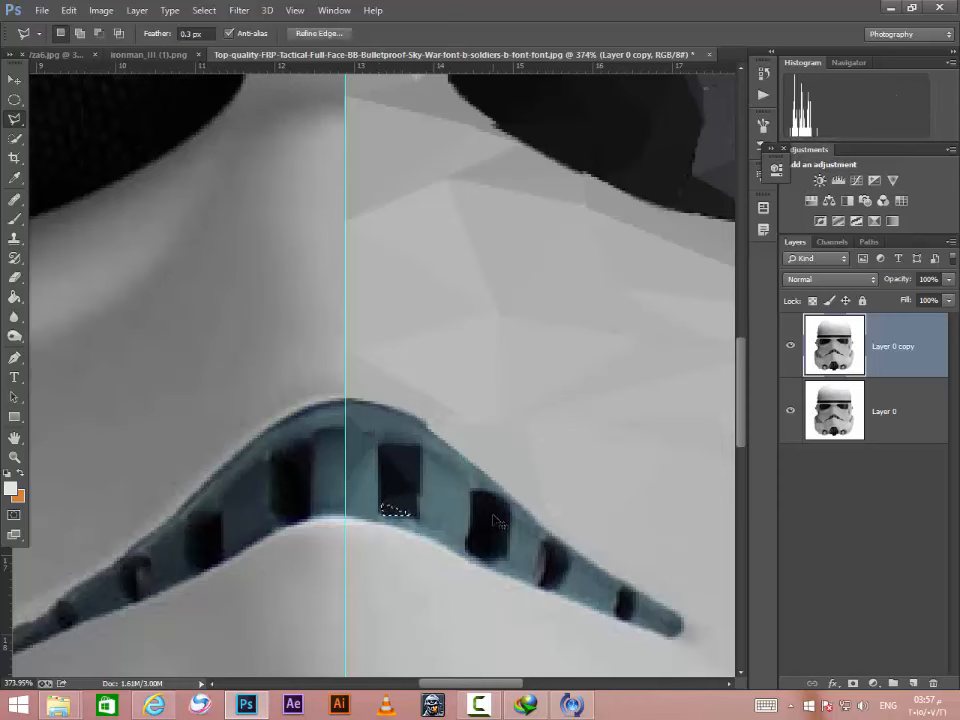
key(ctrl+d)
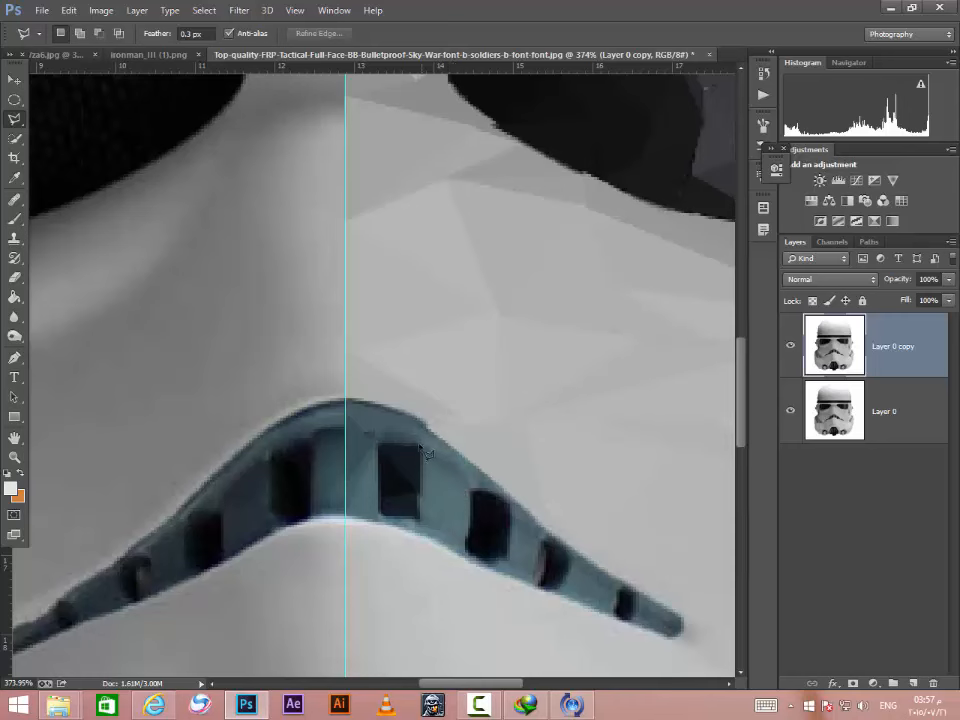
Step: Average the grille triangles directly above and below the first dark slot, from about 13.2 to 13.8 cm, deselecting after each
double_click(425, 431)
key(ctrl+f)
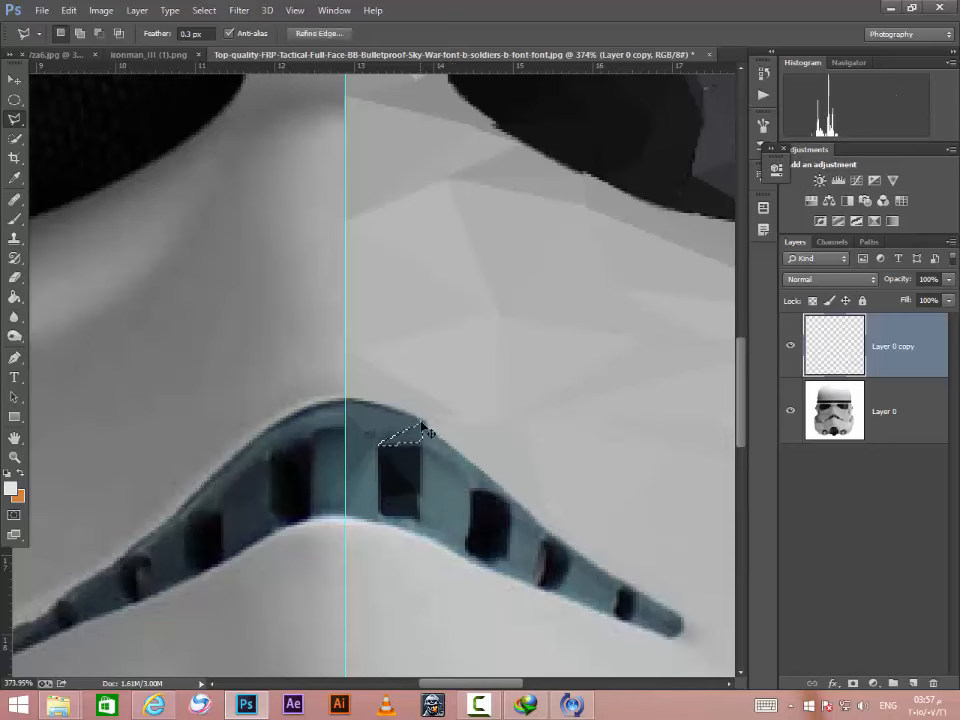
key(ctrl+d)
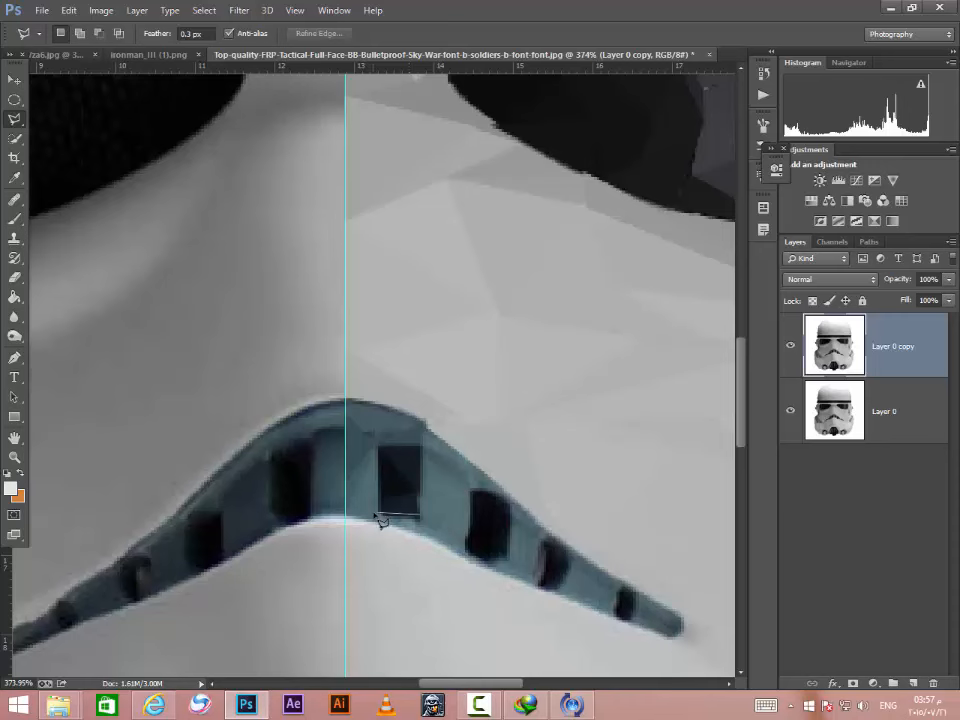
double_click(425, 537)
key(ctrl+f)
key(ctrl+d)
Step: Select the grille triangle beyond the first dark slot from about 13.8 to 14.2 cm, repeat the Average blur and deselect
double_click(455, 483)
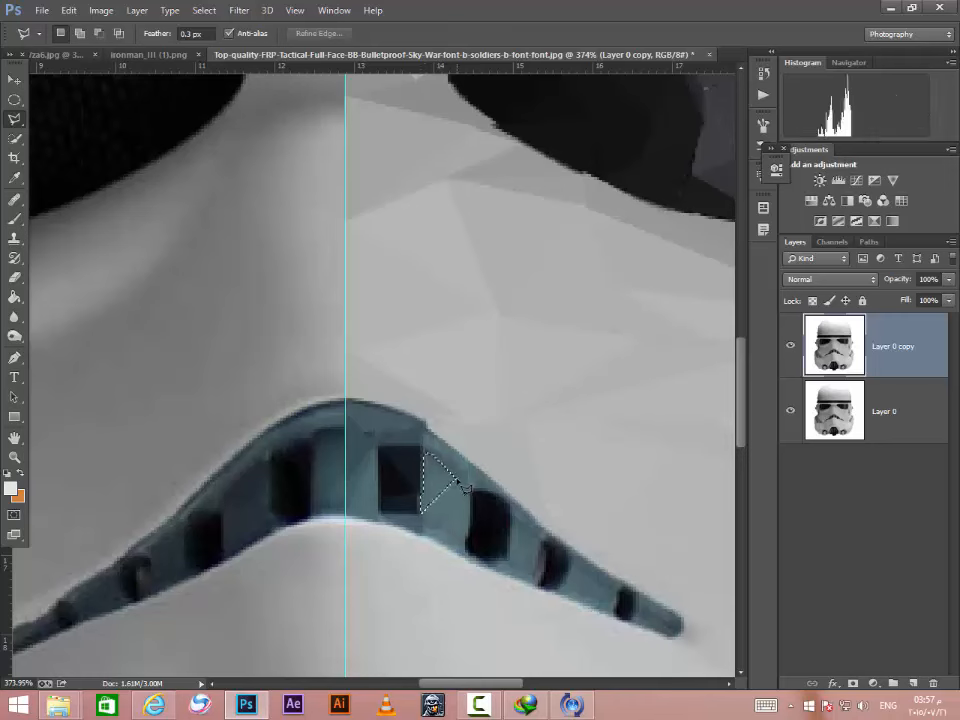
key(ctrl+f)
key(ctrl+d)
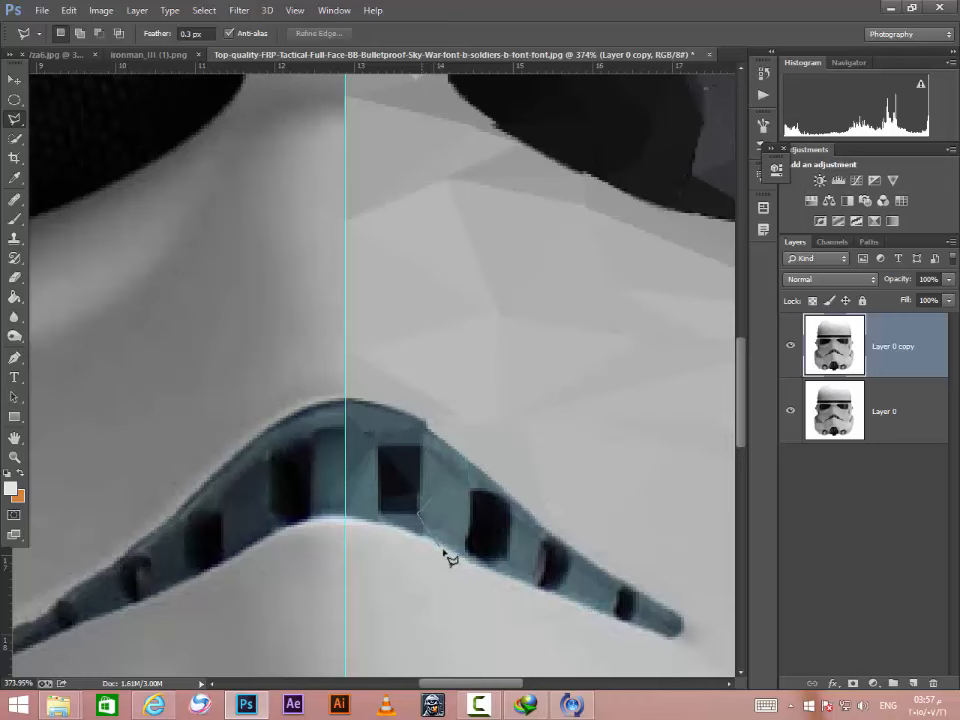
Step: Average the grille triangle along the bottom edge before the second dark slot, and the second slot's upper triangle, deselecting after each
double_click(465, 560)
key(ctrl+f)
key(ctrl+d)
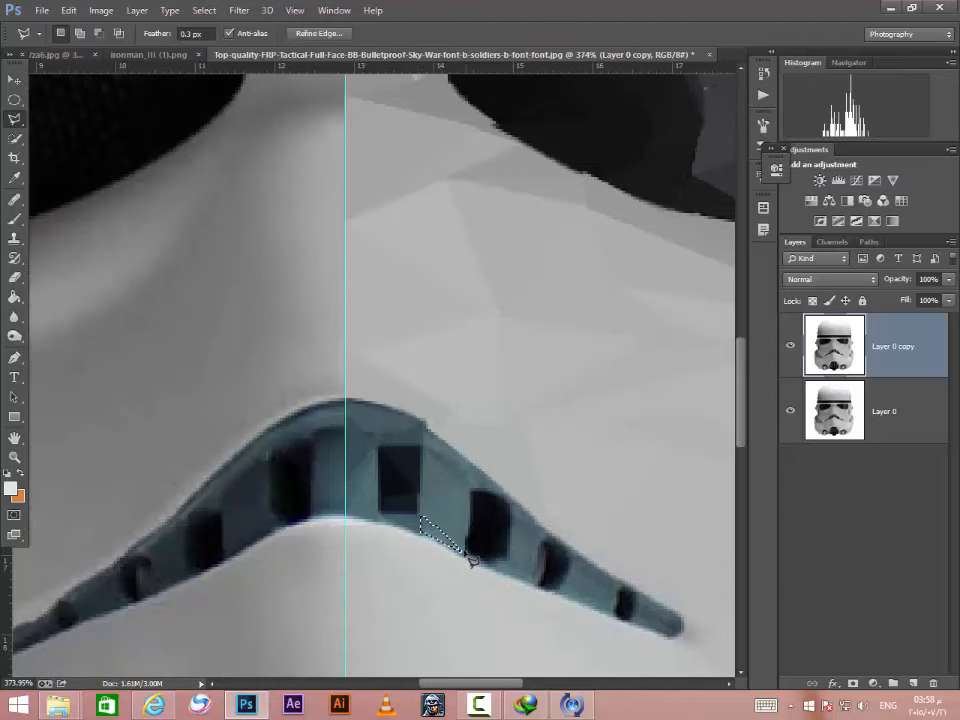
click(466, 555)
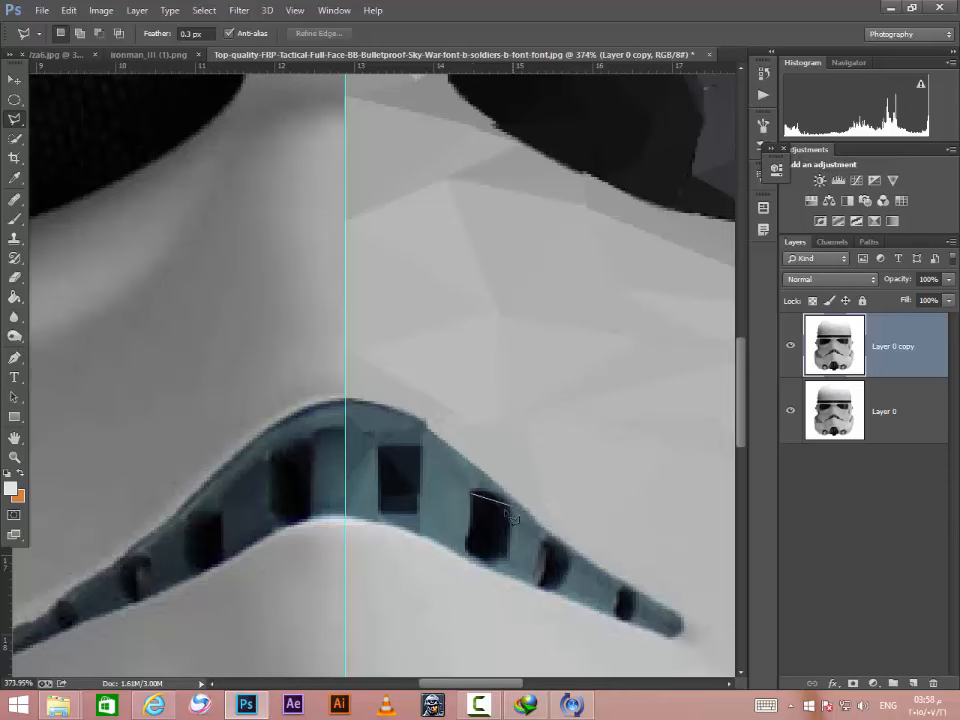
double_click(470, 538)
key(ctrl+f)
key(ctrl+d)
Step: Close the Internet Download Manager alert, average the second dark slot's lower part from about 14.4 to 14.8 cm, and deselect
click(470, 539)
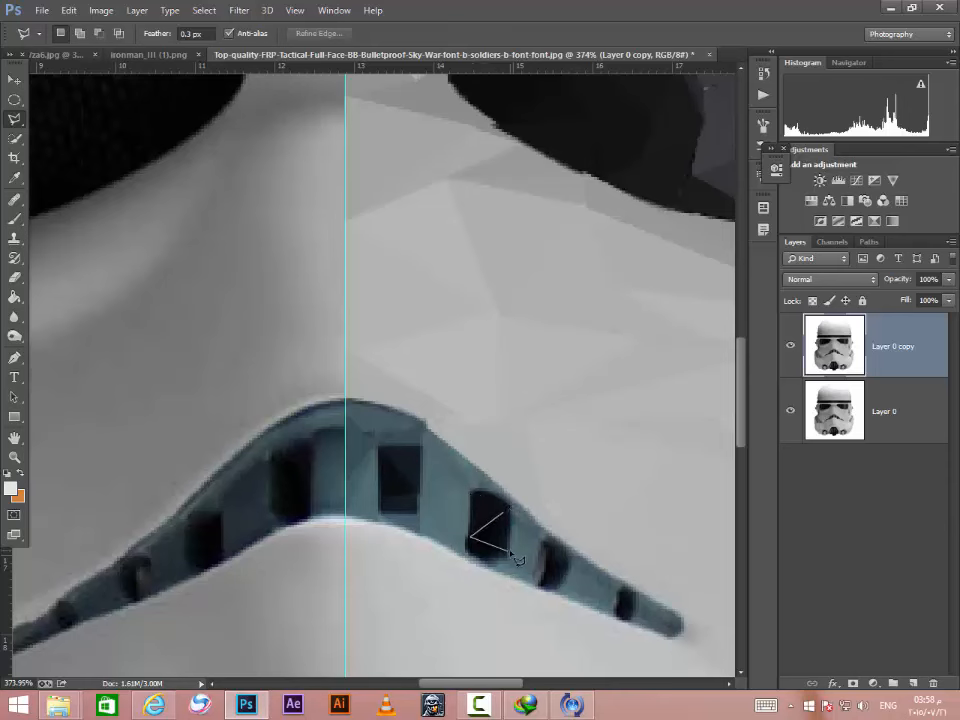
key(Escape)
click(502, 551)
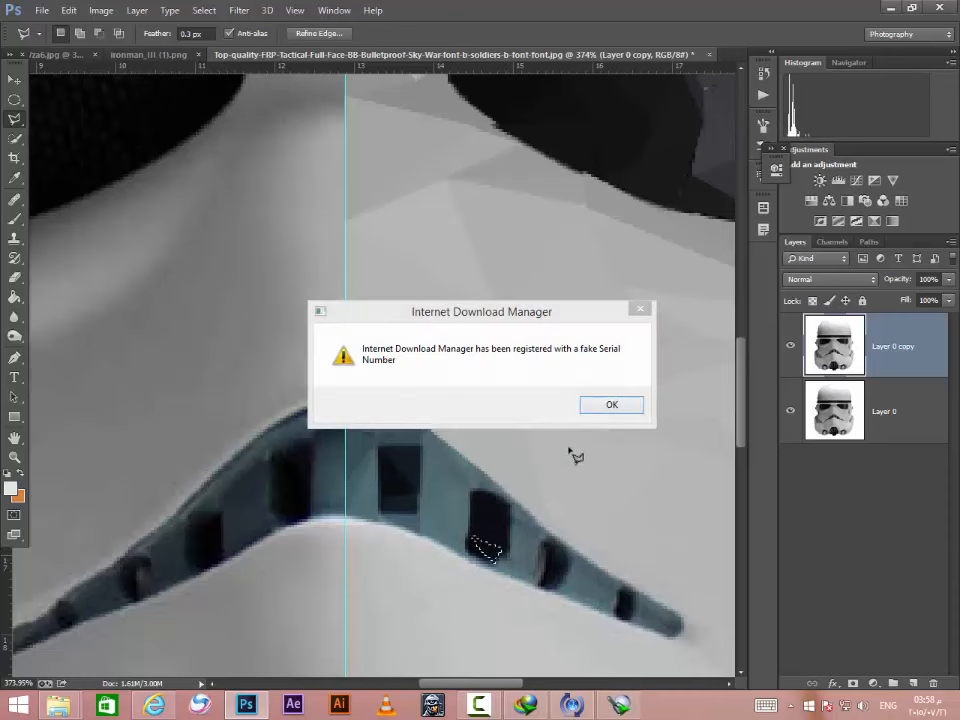
click(610, 403)
double_click(500, 561)
key(ctrl+f)
key(ctrl+d)
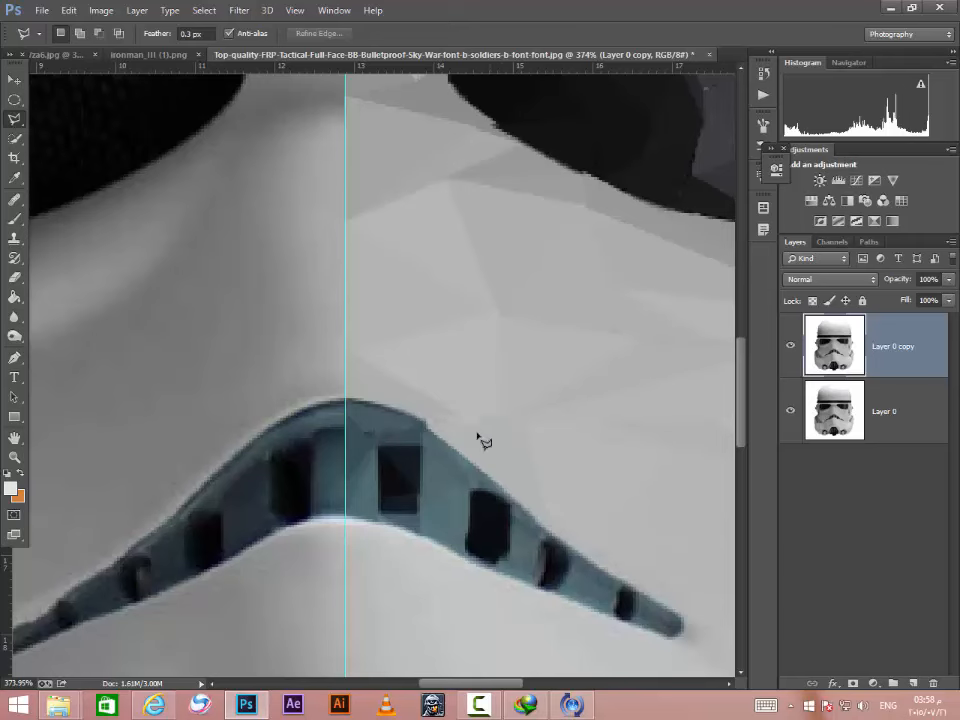
Step: Average the grille triangle above the second dark slot, from about 14.3 to 14.9 cm along the upper edge, and deselect
scroll(510, 515, up, 2)
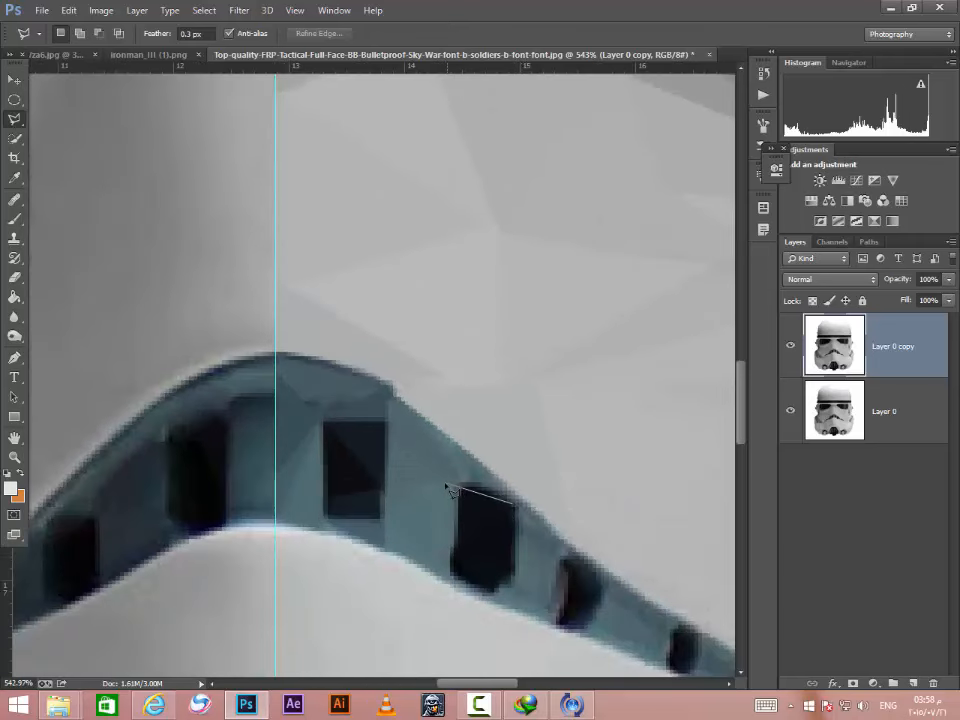
click(513, 504)
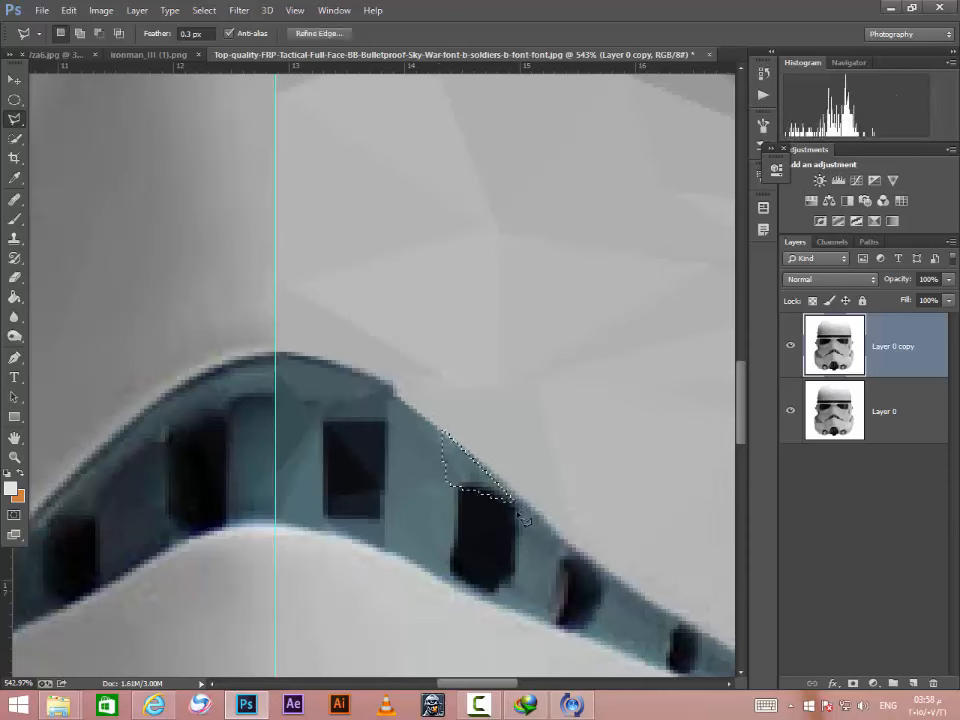
key(ctrl+f)
key(ctrl+d)
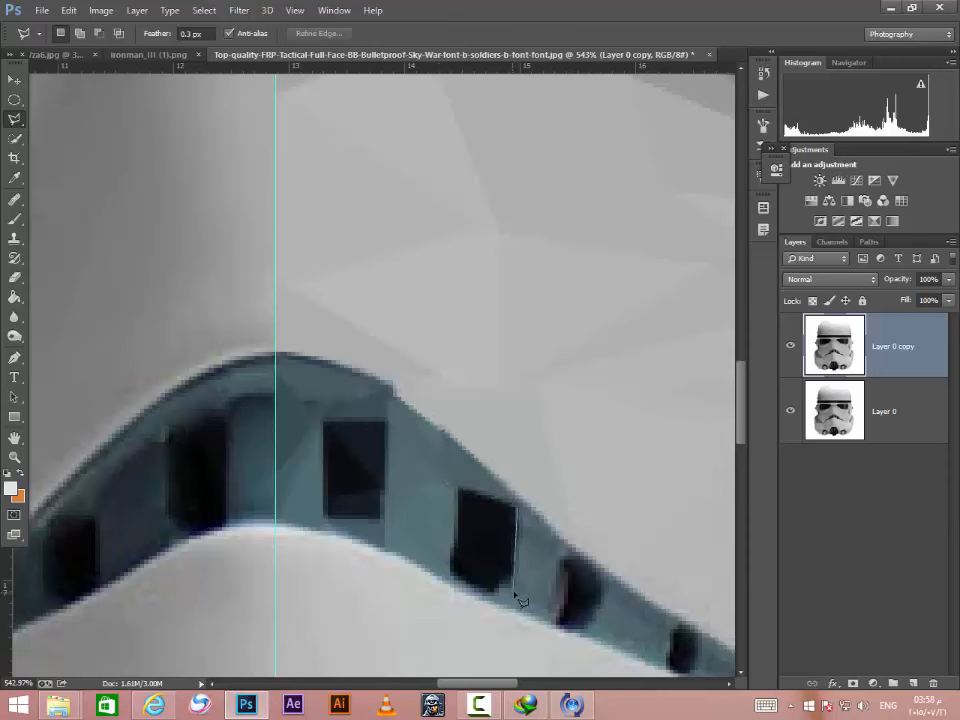
Step: Average the upper and lower grille triangles between the second and third dark slots, from about 14.8 to 15.4 cm, deselecting after each
click(567, 548)
key(ctrl+f)
key(ctrl+d)
click(557, 620)
key(ctrl+f)
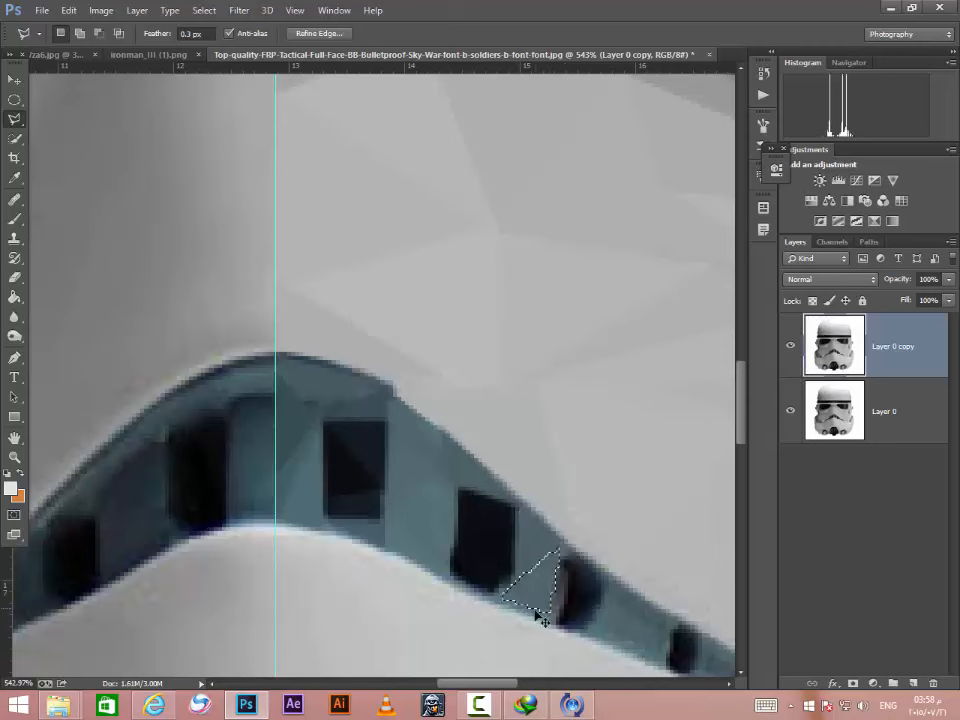
key(ctrl+d)
Step: Average the third dark slot's upper triangle, lower triangle and outer-edge sliver, from about 15.3 to 15.7 cm, deselecting after each
click(562, 621)
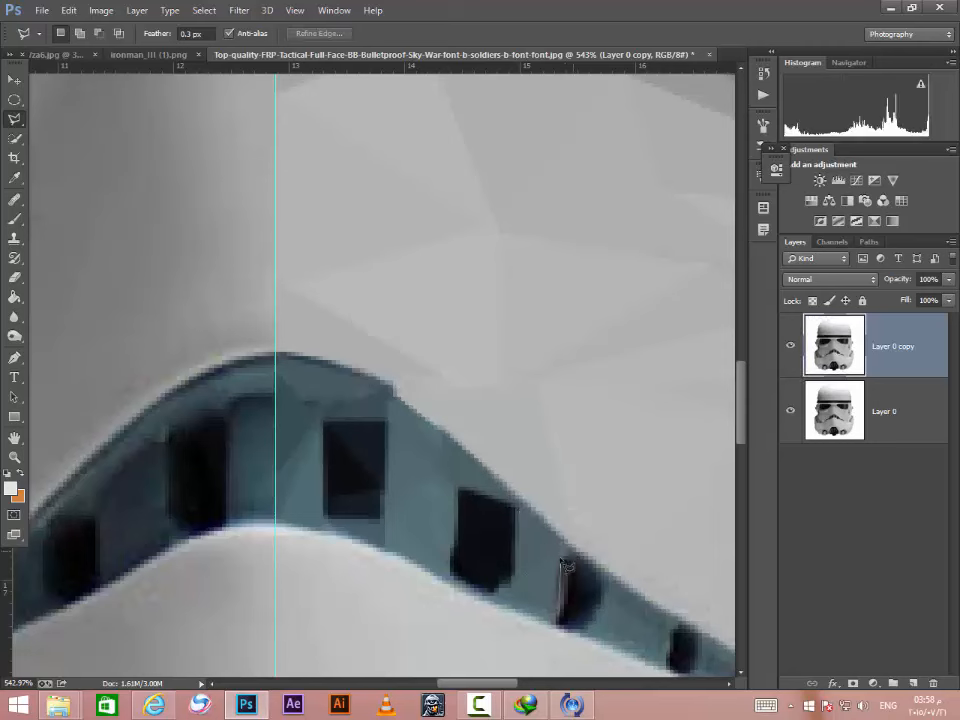
double_click(597, 583)
key(ctrl+f)
key(ctrl+d)
click(592, 586)
double_click(588, 638)
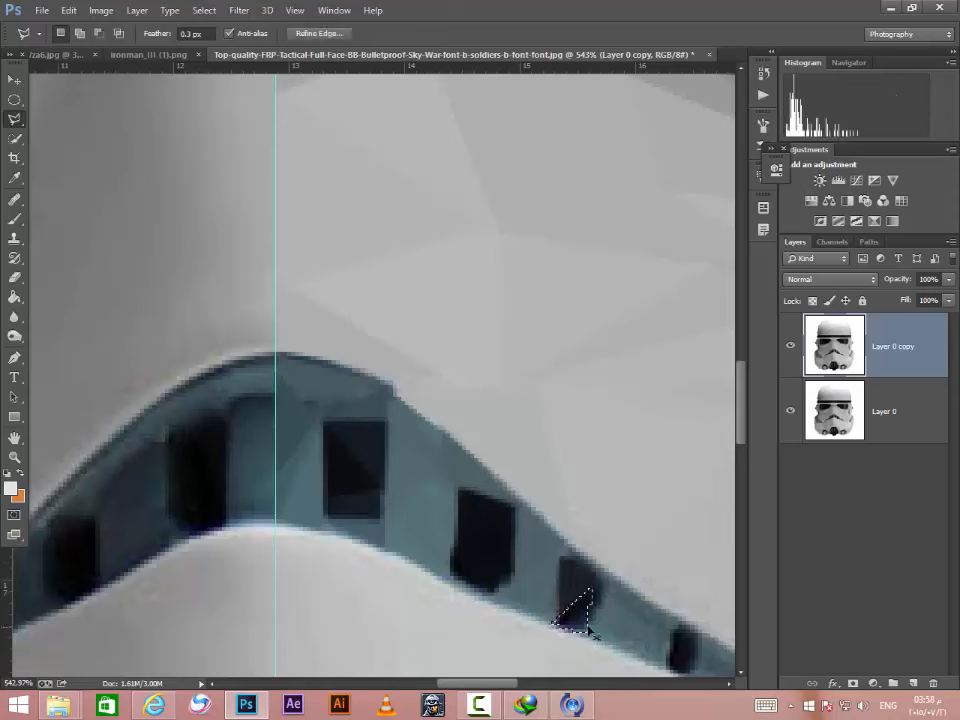
key(ctrl+f)
key(ctrl+d)
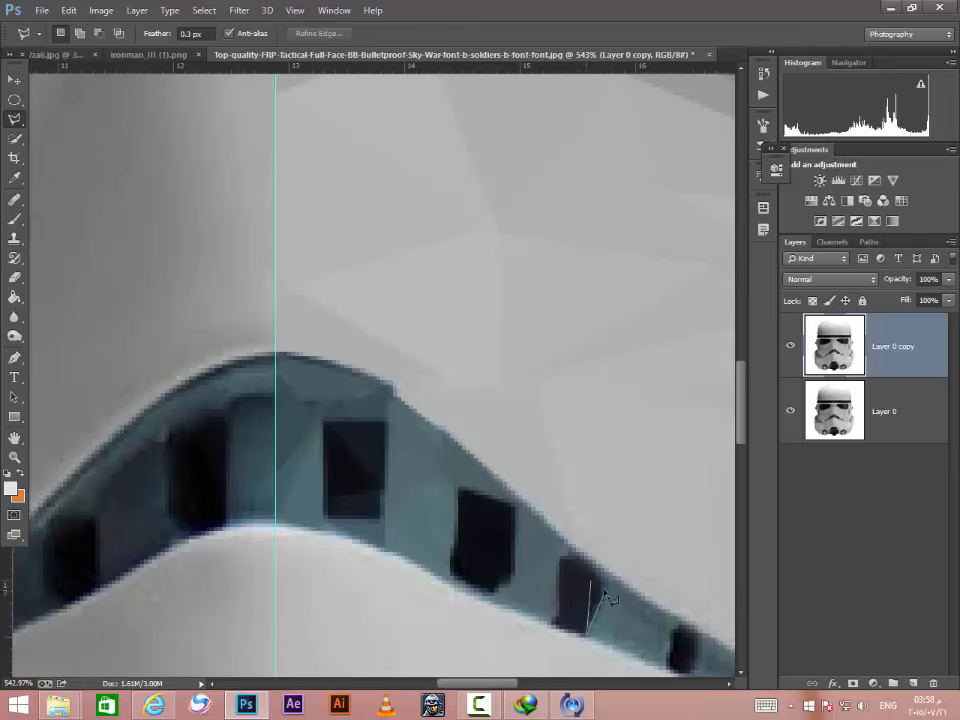
double_click(590, 600)
key(ctrl+f)
key(ctrl+d)
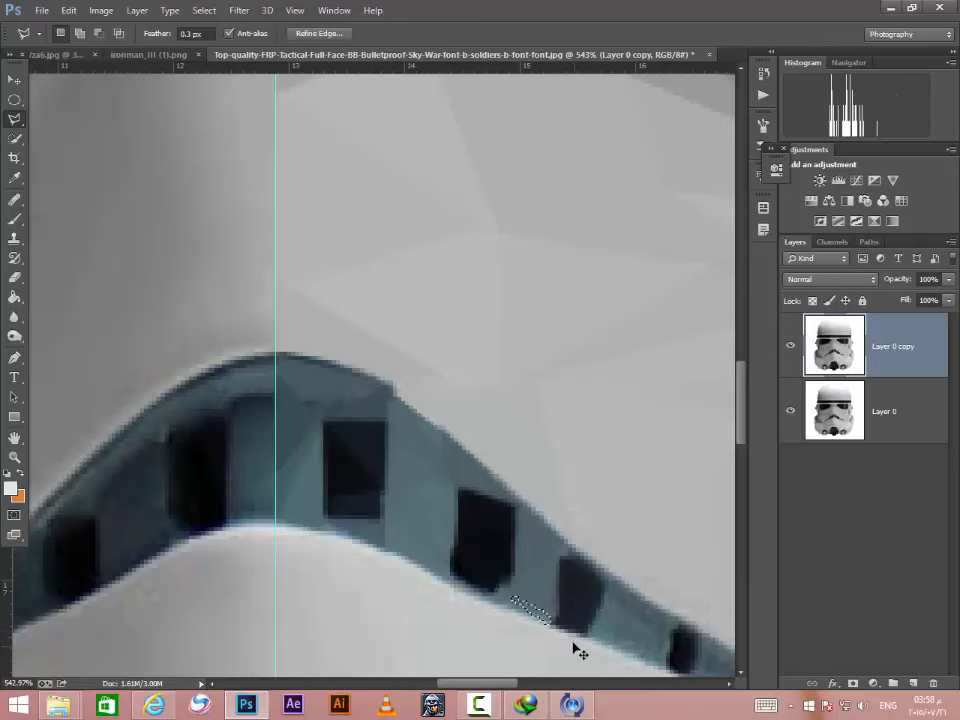
Step: Average the upper and lower grille triangles between the third and fourth dark slots, from about 15.4 to 16.2 cm
scroll(590, 630, down, 4)
scroll(612, 610, down, 5)
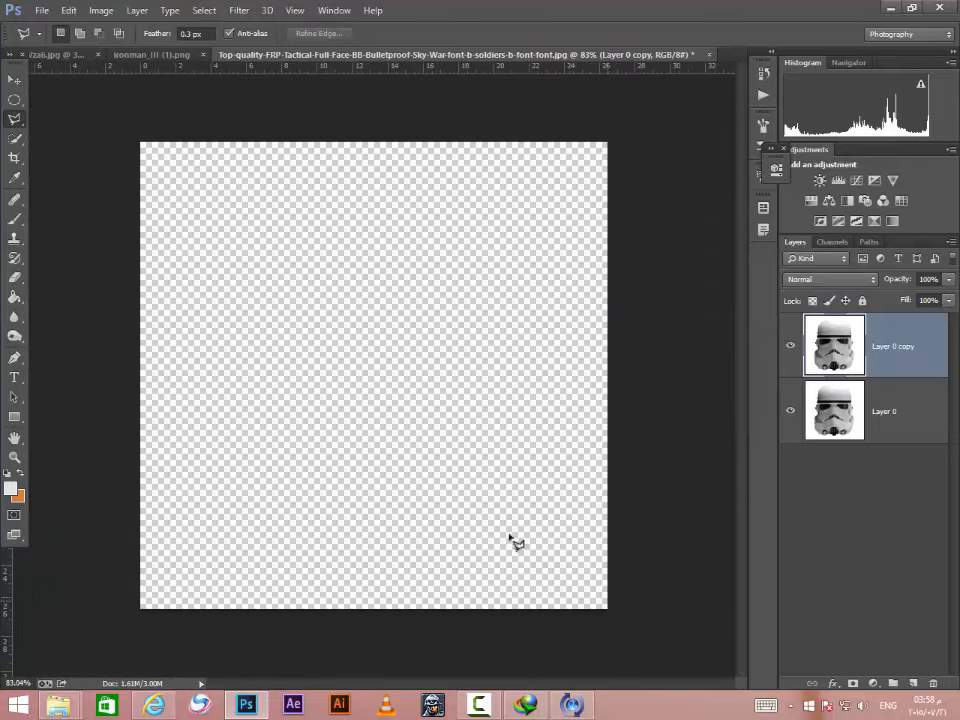
scroll(514, 540, up, 5)
scroll(424, 487, up, 5)
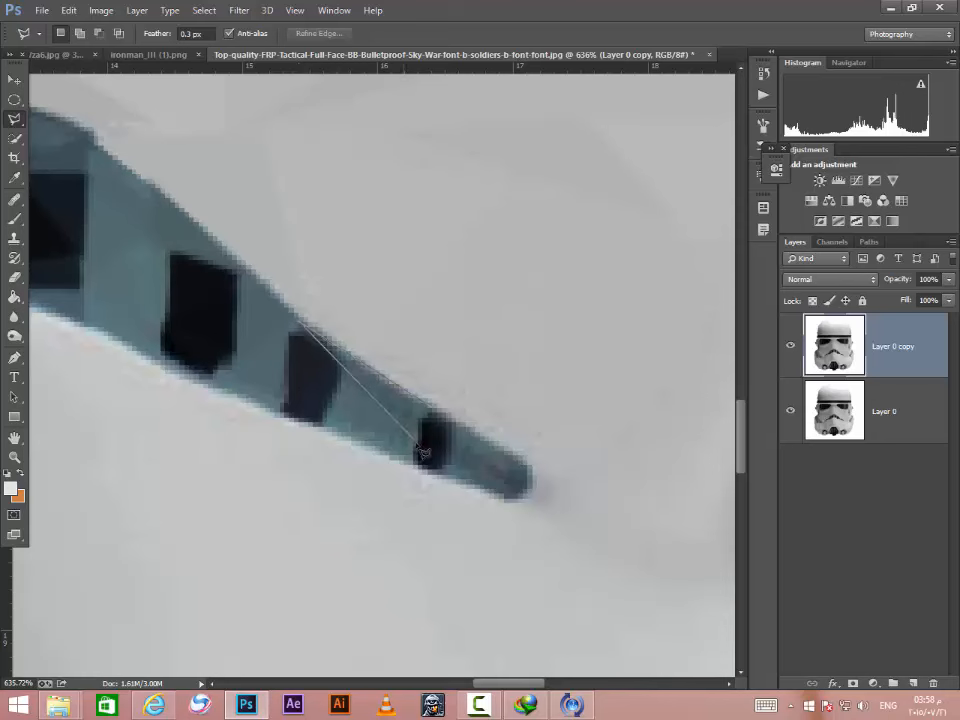
double_click(413, 439)
click(413, 439)
click(350, 379)
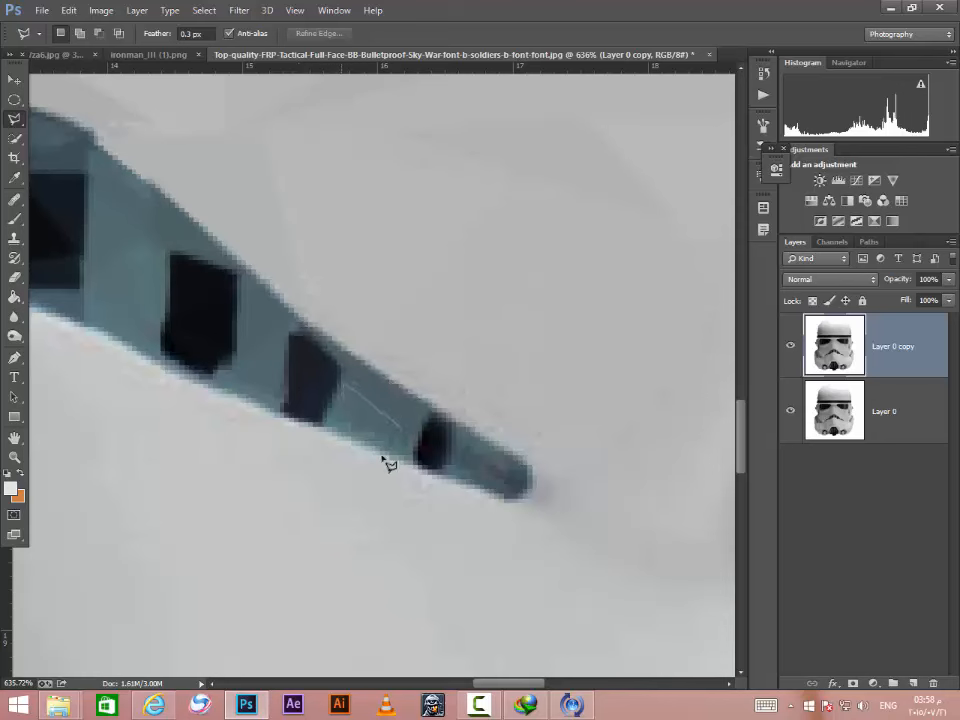
click(418, 465)
double_click(424, 467)
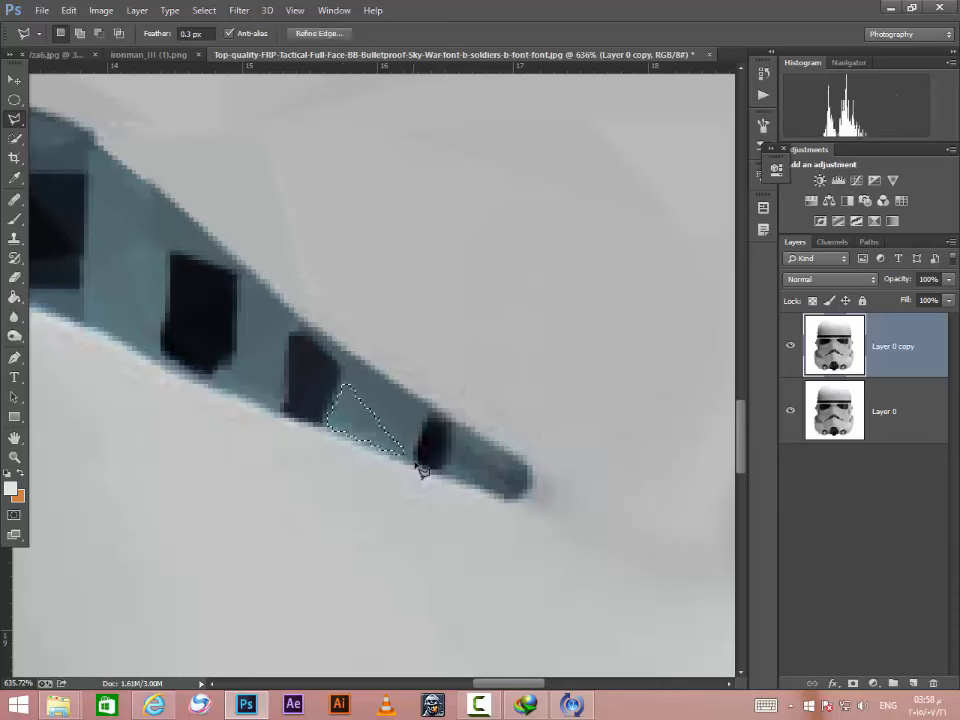
key(ctrl+f)
Step: Average the fourth dark slot's middle, upper and lower triangles, from about 16.2 to 16.5 cm, deselecting after each
click(442, 470)
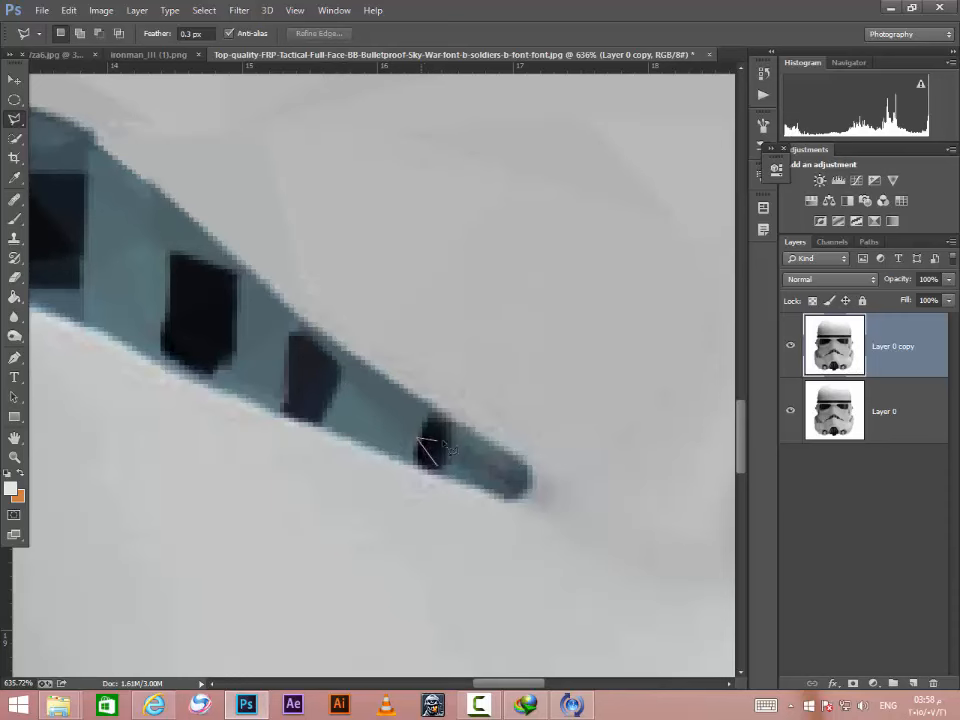
click(454, 445)
key(ctrl+f)
key(ctrl+d)
double_click(435, 412)
key(ctrl+f)
key(ctrl+d)
click(444, 455)
click(417, 462)
double_click(444, 480)
key(ctrl+f)
key(ctrl+d)
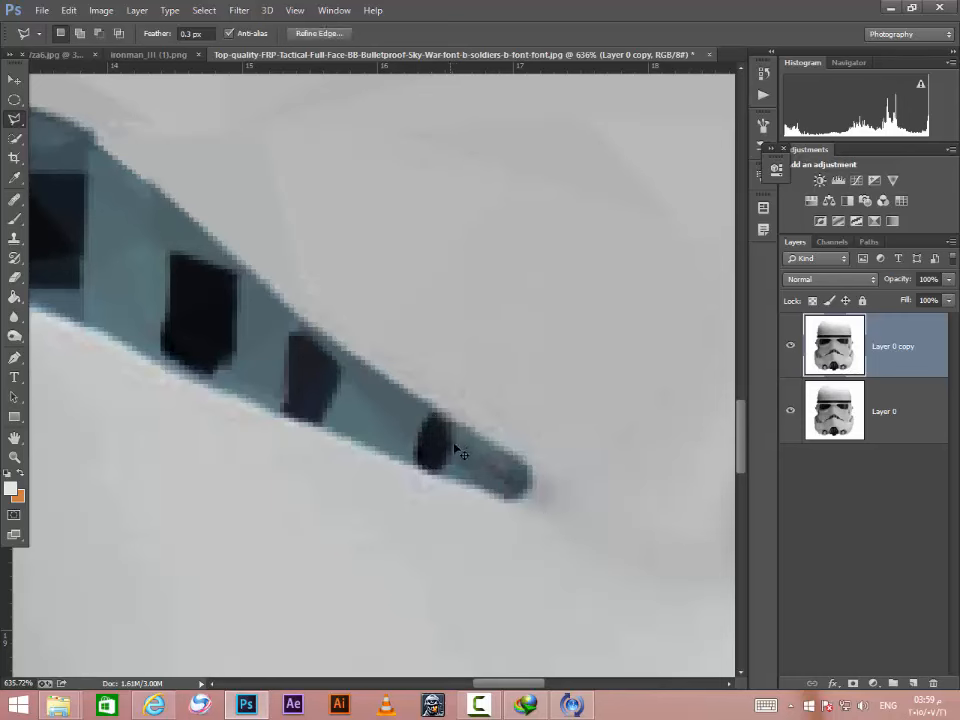
Step: Average the lower and upper triangles of the grille's tapered tip beyond the fourth slot, deselecting after each
double_click(514, 502)
key(ctrl+f)
key(ctrl+d)
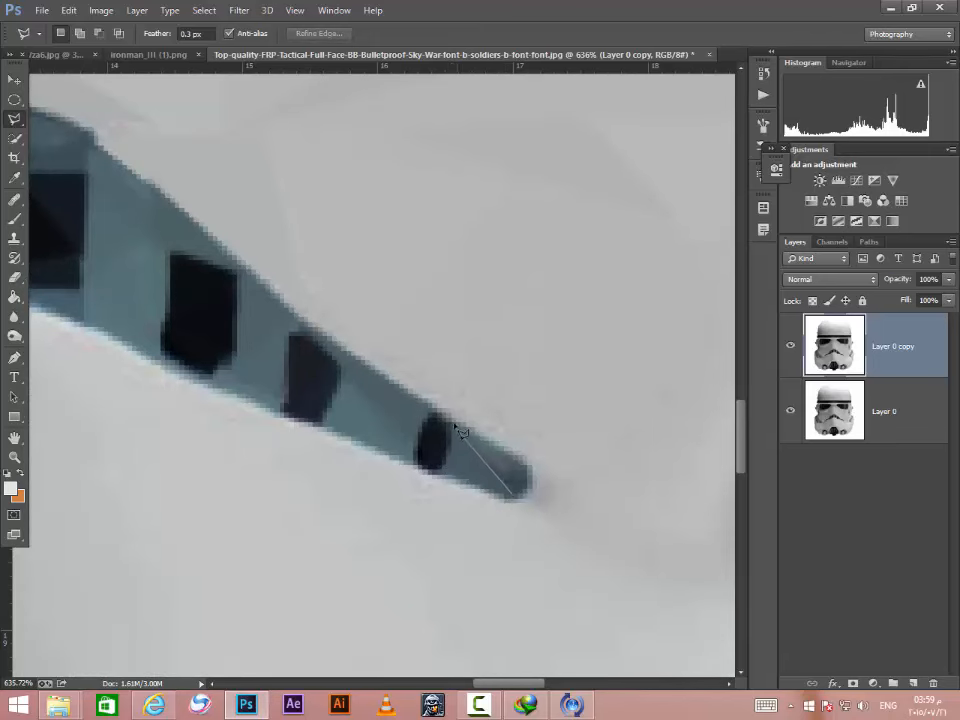
click(457, 428)
click(537, 469)
double_click(531, 483)
key(ctrl+f)
key(ctrl+d)
Step: Average two cheek triangles between the grille's tip and the blue stripes, from about 18 to 20 cm, deselecting after each
scroll(463, 474, down, 5)
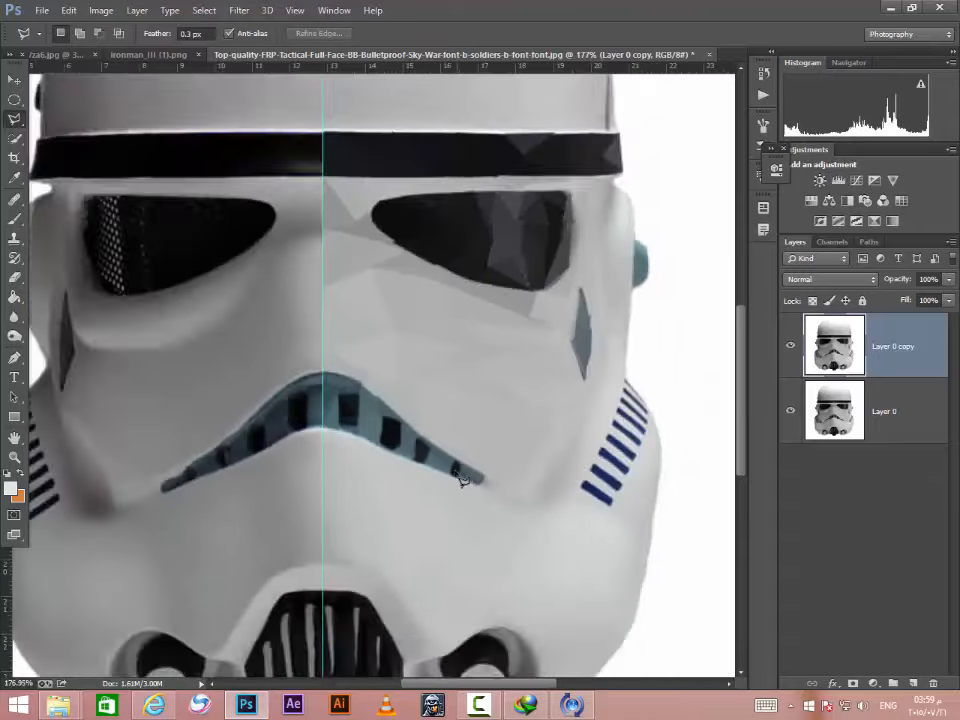
scroll(538, 484, up, 3)
click(628, 312)
click(543, 456)
double_click(580, 497)
key(ctrl+f)
key(ctrl+d)
click(572, 491)
click(531, 456)
double_click(496, 533)
key(ctrl+f)
key(ctrl+d)
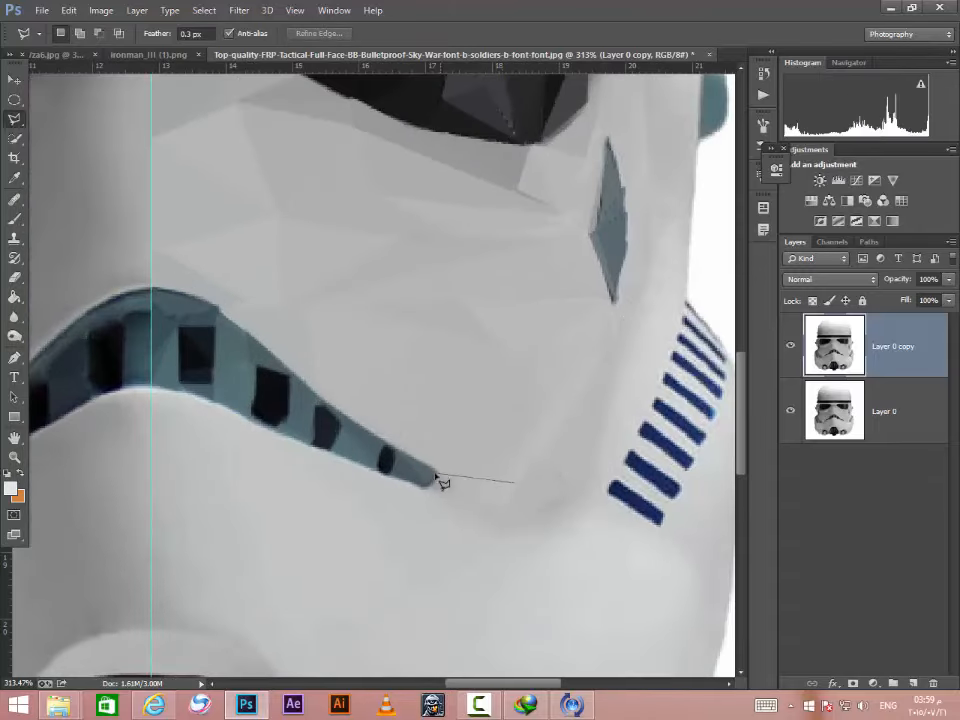
Step: Average two triangles between the teal diamond's lower half and the helmet's outer edge, deselecting after each
double_click(684, 302)
key(ctrl+f)
key(ctrl+d)
click(686, 226)
click(627, 315)
double_click(630, 203)
key(ctrl+f)
key(ctrl+d)
Step: Average two triangles between the teal diamond's upper half and the helmet's outer edge, from about 20 to 21 cm, deselecting after each
click(637, 146)
double_click(698, 150)
key(ctrl+f)
key(ctrl+d)
click(687, 206)
click(648, 148)
double_click(630, 217)
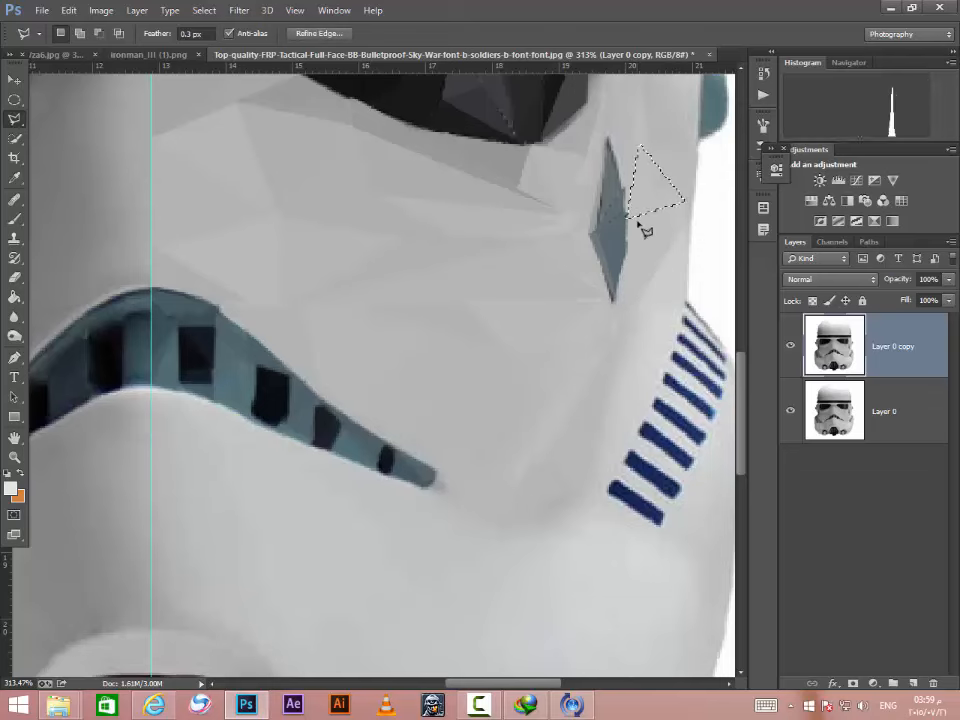
key(ctrl+f)
key(ctrl+d)
Step: Average the helmet-edge triangle beside the teal ear knob, from about 20.3 to 21 cm, and facet the knob itself
scroll(632, 244, down, 2)
click(646, 151)
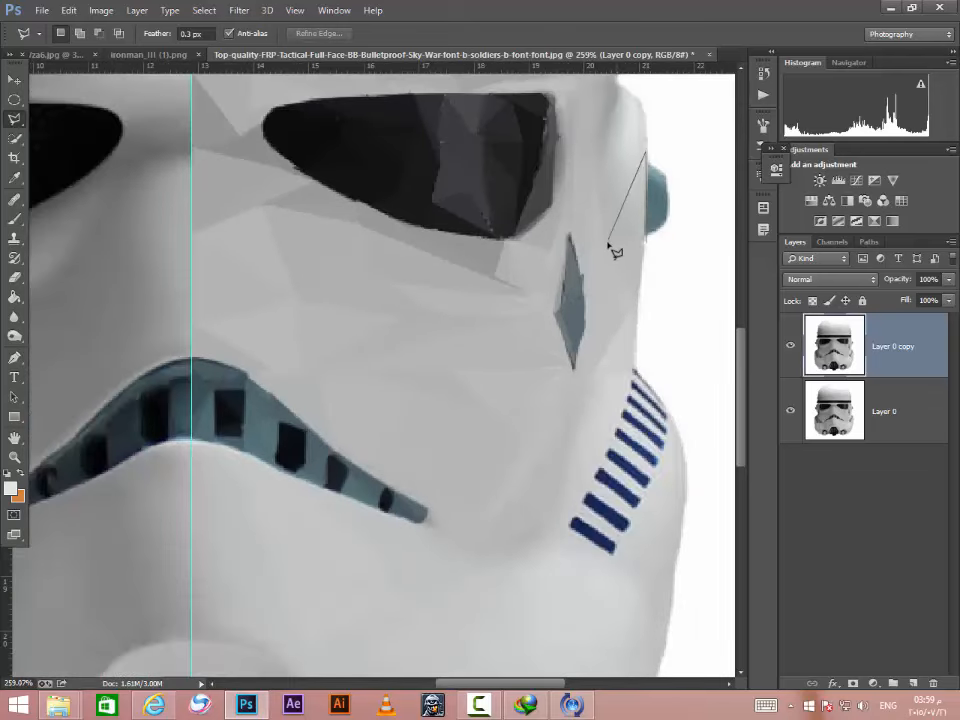
click(608, 245)
double_click(645, 241)
key(ctrl+f)
key(ctrl+d)
click(668, 216)
Step: Average the triangle directly beneath the grille, from the guide to about 14.5 cm, and deselect
scroll(660, 216, up, 2)
scroll(504, 428, down, 6)
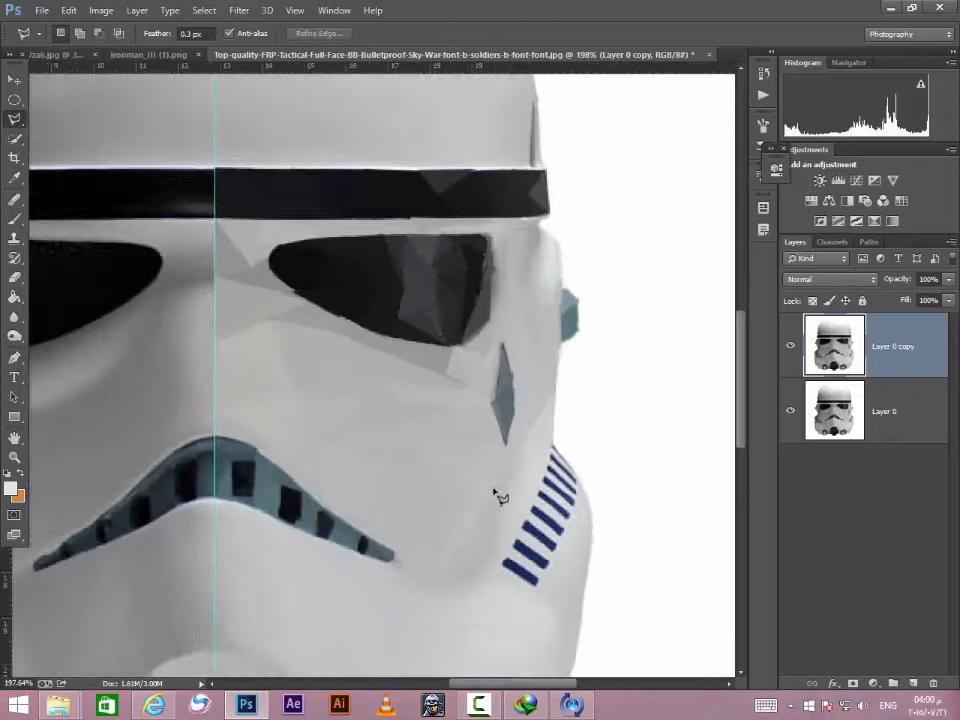
scroll(352, 534, up, 3)
click(287, 472)
click(340, 487)
double_click(367, 556)
key(ctrl+f)
key(ctrl+d)
Step: Average the upper-lip triangle running down along the guide beneath the grille's centre, and deselect
click(364, 556)
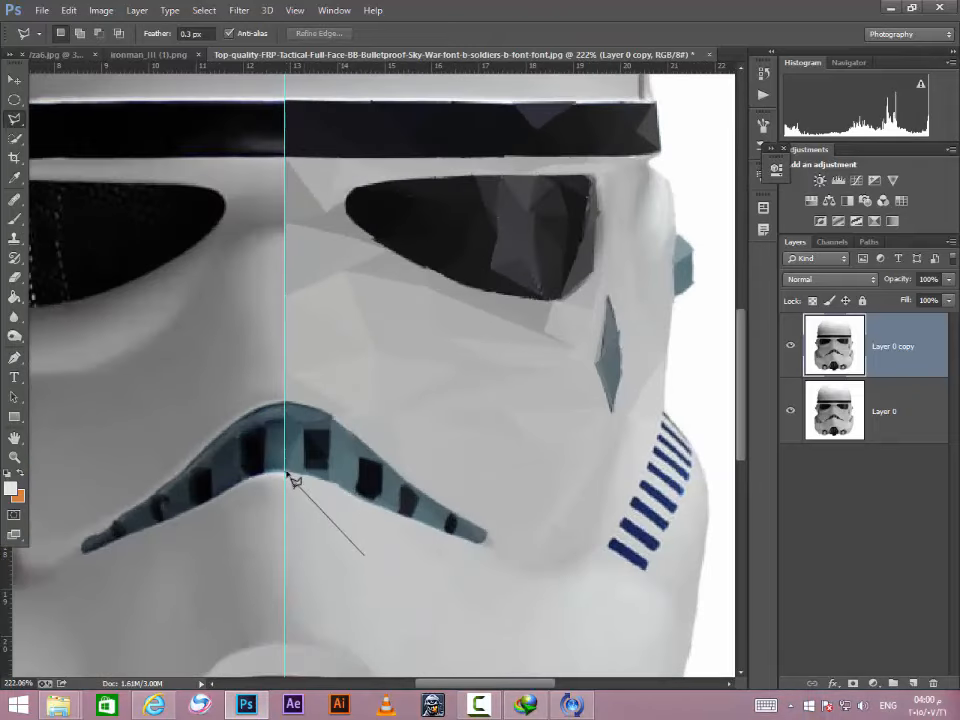
click(287, 472)
click(285, 580)
double_click(306, 585)
key(ctrl+f)
key(ctrl+d)
Step: Average the triangle under the grille's outer half, from about 14.6 to 17.1 cm, and the wide one below it reaching the guide
click(347, 491)
double_click(492, 550)
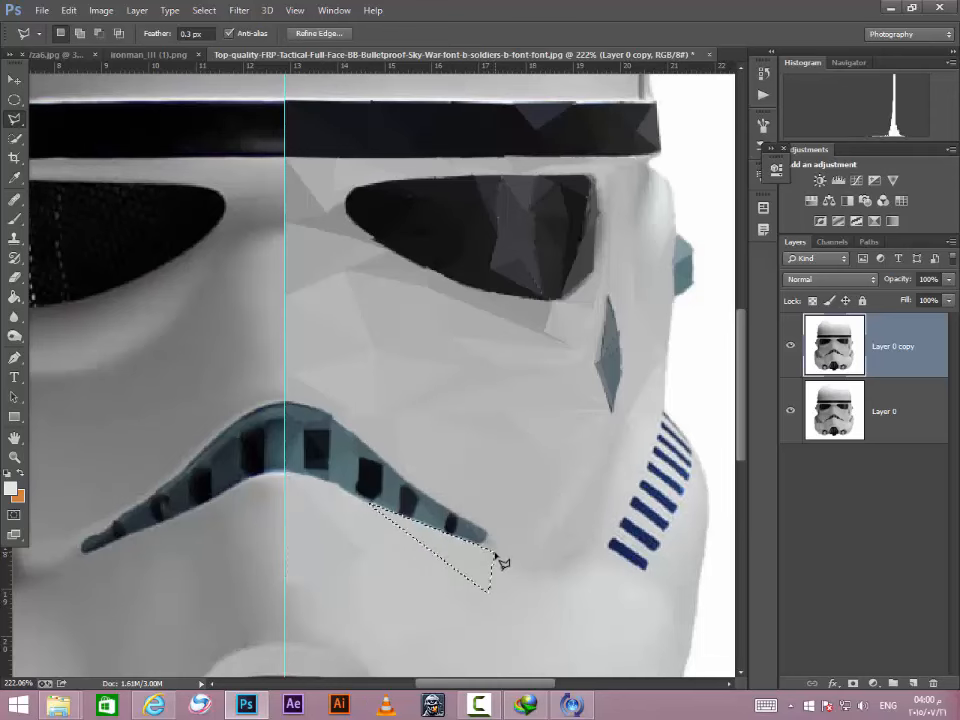
key(ctrl+f)
key(ctrl+d)
click(488, 603)
click(286, 621)
double_click(366, 557)
key(ctrl+f)
Step: Average the small triangle against the guide above the respirator, from about 12.8 to 13.7 cm, and deselect
click(287, 622)
double_click(285, 583)
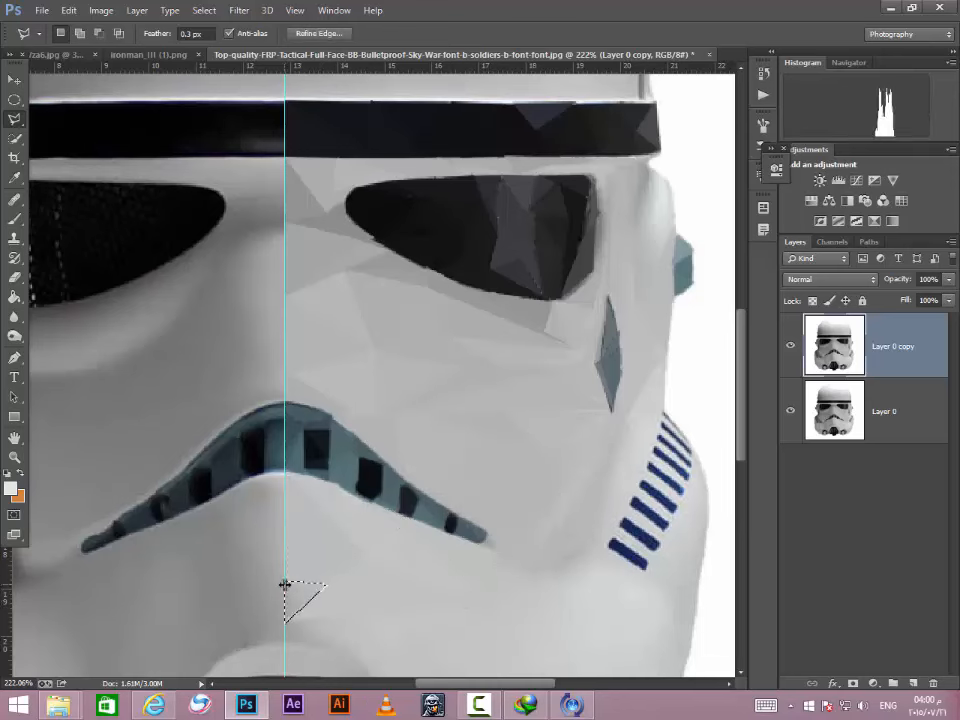
key(ctrl+f)
key(ctrl+d)
Step: Average the two long thin triangles above the respirator, from the guide to about 16.4 cm and from about 13.1 to 16 cm
click(287, 622)
click(457, 603)
click(288, 642)
double_click(286, 623)
click(438, 607)
double_click(369, 672)
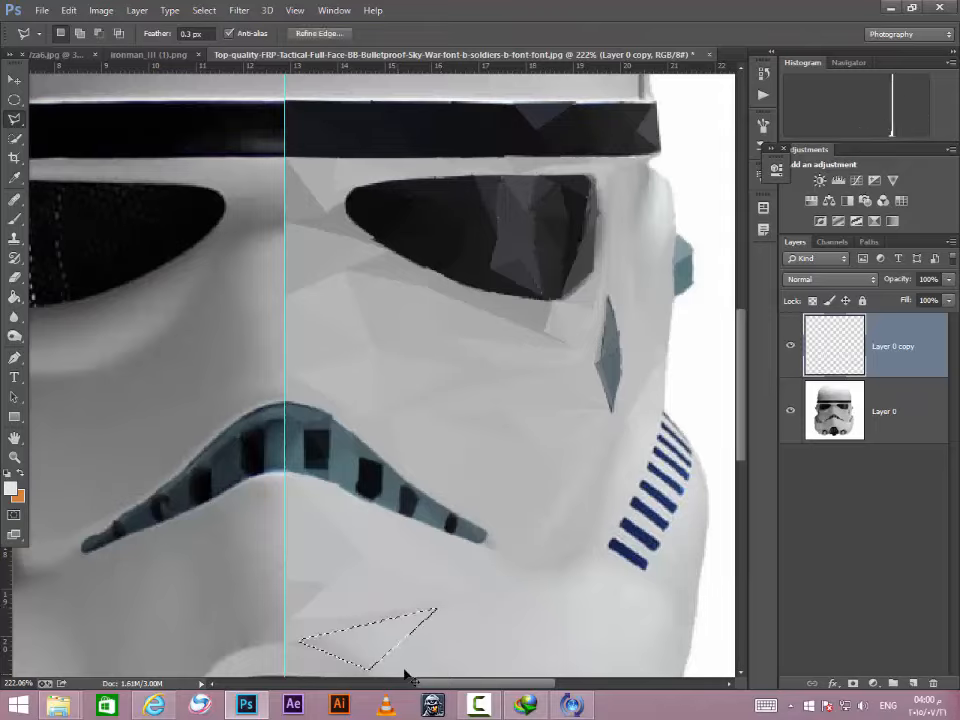
key(ctrl+f)
key(ctrl+d)
Step: Average two tall triangles between the respirator and the cheek, from about 14.6 to 17.6 cm, deselecting after each
scroll(408, 530, down, 3)
scroll(405, 523, up, 2)
click(398, 583)
click(451, 656)
double_click(474, 517)
key(ctrl+f)
key(ctrl+d)
click(452, 657)
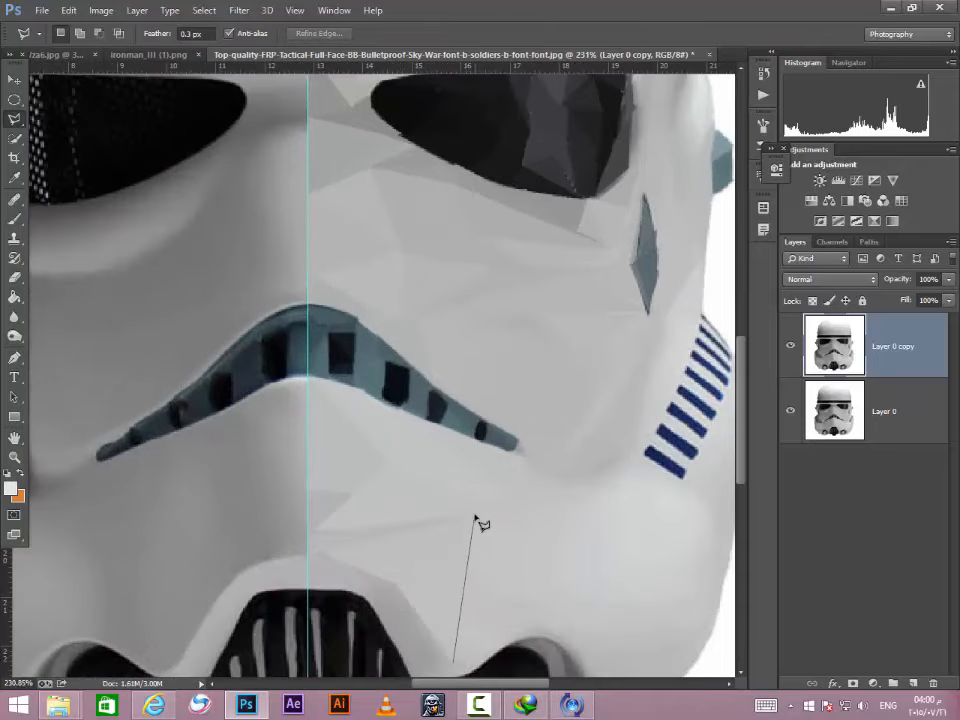
click(475, 517)
double_click(545, 632)
key(ctrl+f)
key(ctrl+d)
Step: Average two triangles on the light rim above the black respirator, from the guide to about 14.6 cm, deselecting after each
click(363, 594)
double_click(311, 591)
key(ctrl+f)
key(ctrl+d)
click(342, 569)
double_click(398, 588)
key(ctrl+f)
key(ctrl+d)
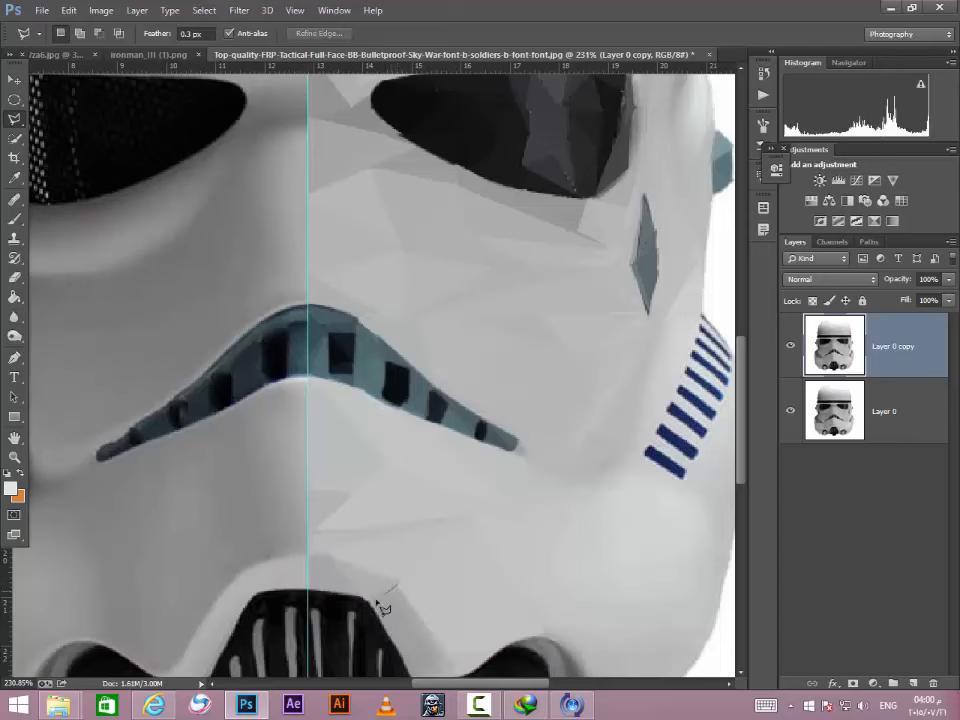
Step: Average two triangles on the light rim beside the respirator, from about 14.5 to 15.5 cm, deselecting after each
click(394, 640)
double_click(398, 592)
key(ctrl+f)
key(ctrl+d)
click(394, 642)
click(398, 597)
double_click(442, 651)
key(ctrl+f)
key(ctrl+d)
scroll(420, 606, down, 6)
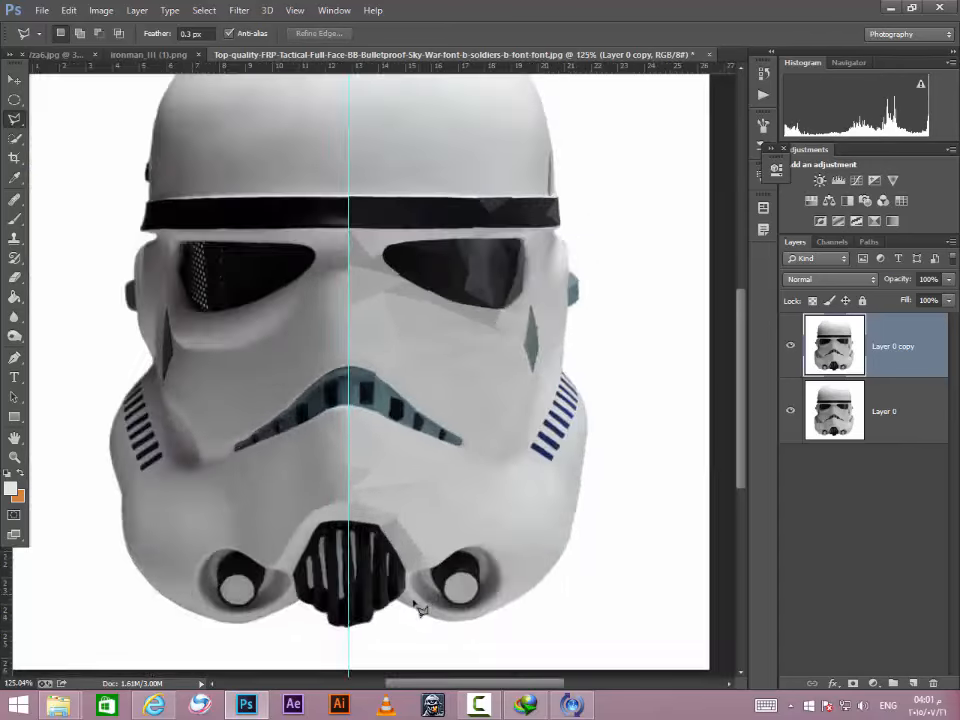
Step: Average the remaining rim facets between the respirator and the round vent, from about 14.6 to 15.8 cm, deselecting after each
scroll(412, 603, up, 9)
click(447, 520)
click(400, 541)
click(382, 485)
double_click(454, 521)
key(ctrl+f)
key(ctrl+d)
double_click(439, 495)
key(ctrl+f)
key(ctrl+d)
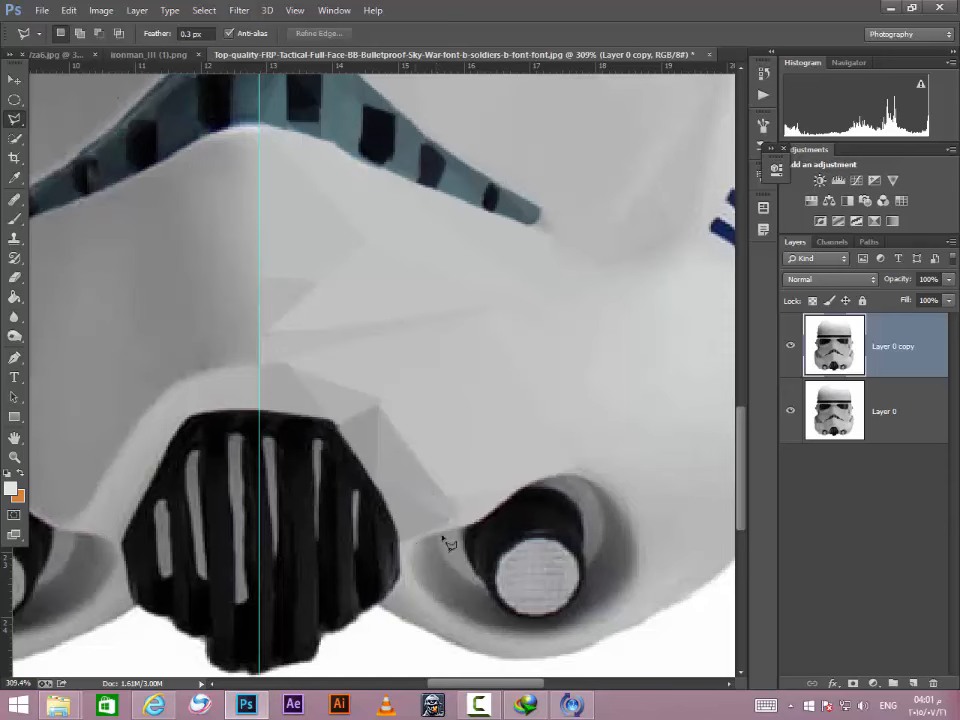
Step: Average a triangle in the grey recess on the vent's respirator side, from about 15.3 to 16.1 cm, and deselect
click(421, 588)
click(447, 562)
double_click(475, 620)
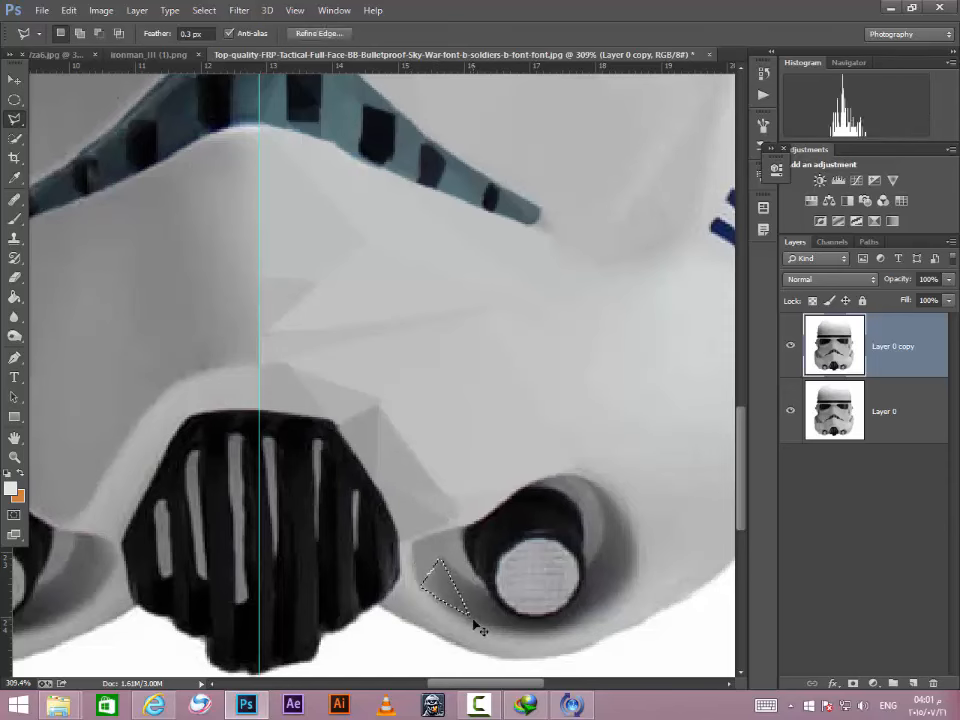
key(ctrl+f)
key(ctrl+d)
Step: Average the adjoining recess facets beneath and around the vent, out to about 18.5 cm, deselecting after each
click(613, 404)
click(447, 562)
click(488, 591)
double_click(475, 618)
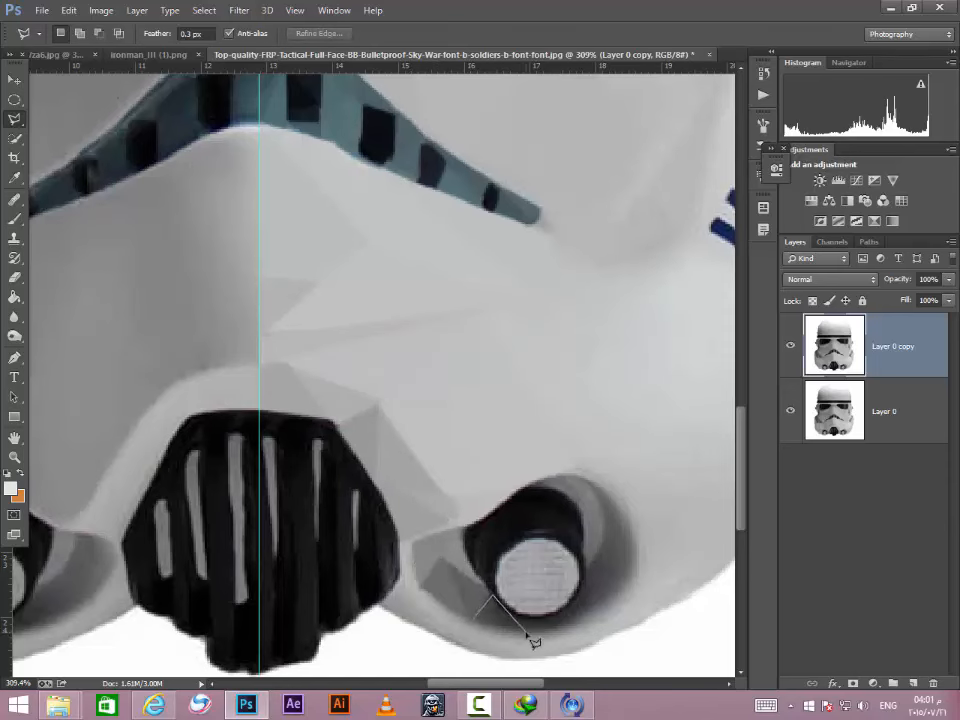
key(ctrl+f)
key(ctrl+d)
key(ctrl+f)
key(ctrl+d)
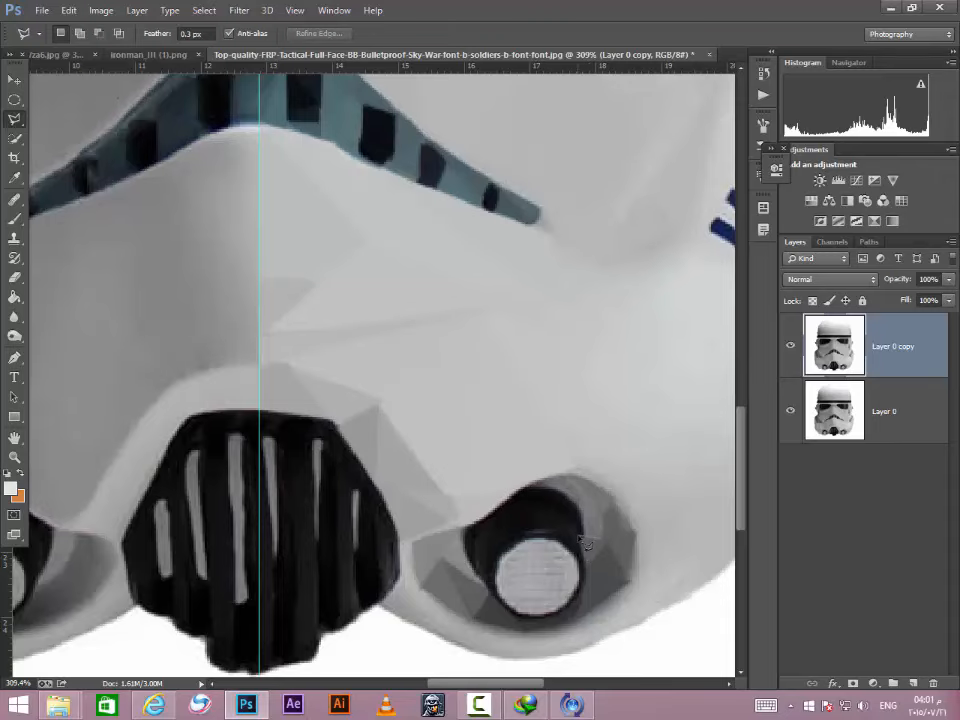
Step: Average two wedges of the vent's light disc, one at its upper edge and one on its respirator side
scroll(524, 584, up, 1)
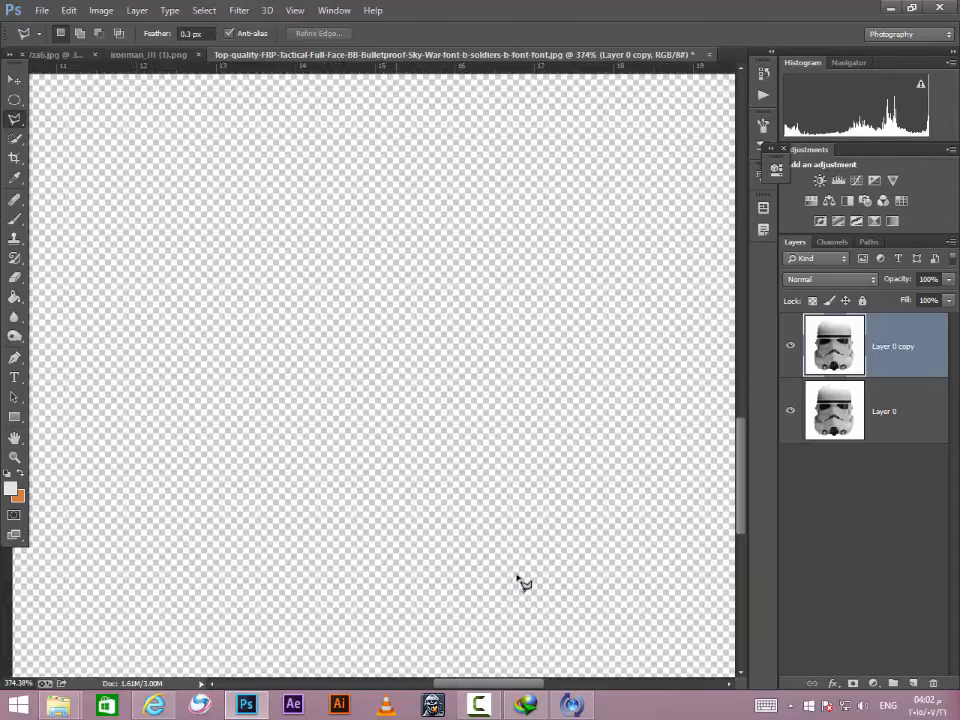
scroll(518, 578, up, 2)
double_click(541, 592)
click(508, 261)
click(593, 537)
click(539, 595)
click(530, 525)
click(593, 537)
key(ctrl+f)
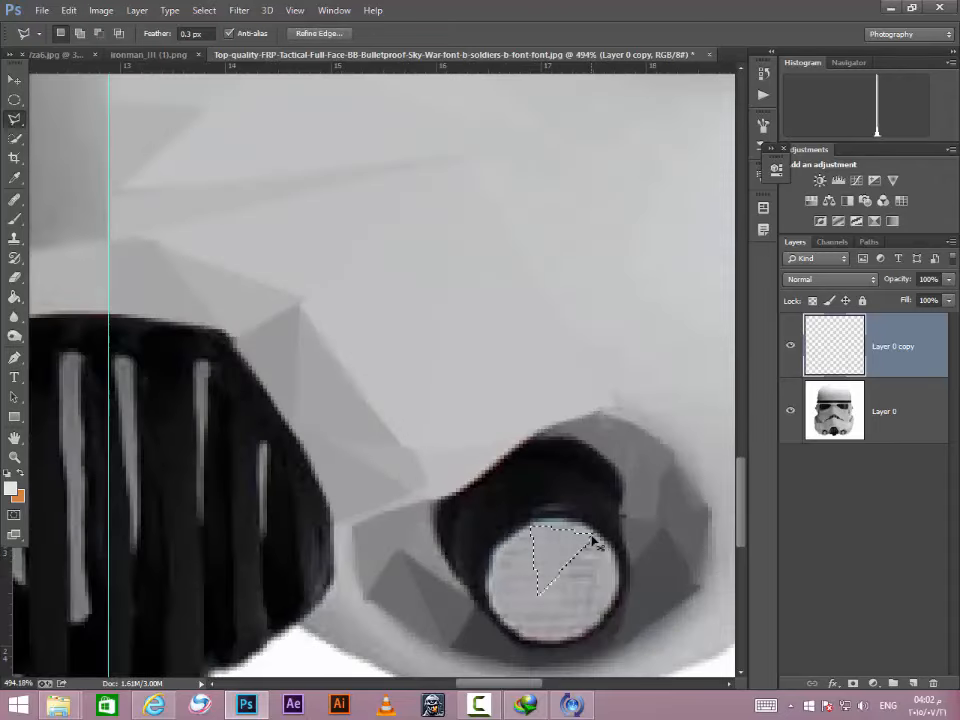
click(545, 575)
click(490, 560)
click(547, 577)
key(ctrl+f)
Step: Average the lower wedge of the light disc and the thin sliver along its respirator-side edge
click(547, 577)
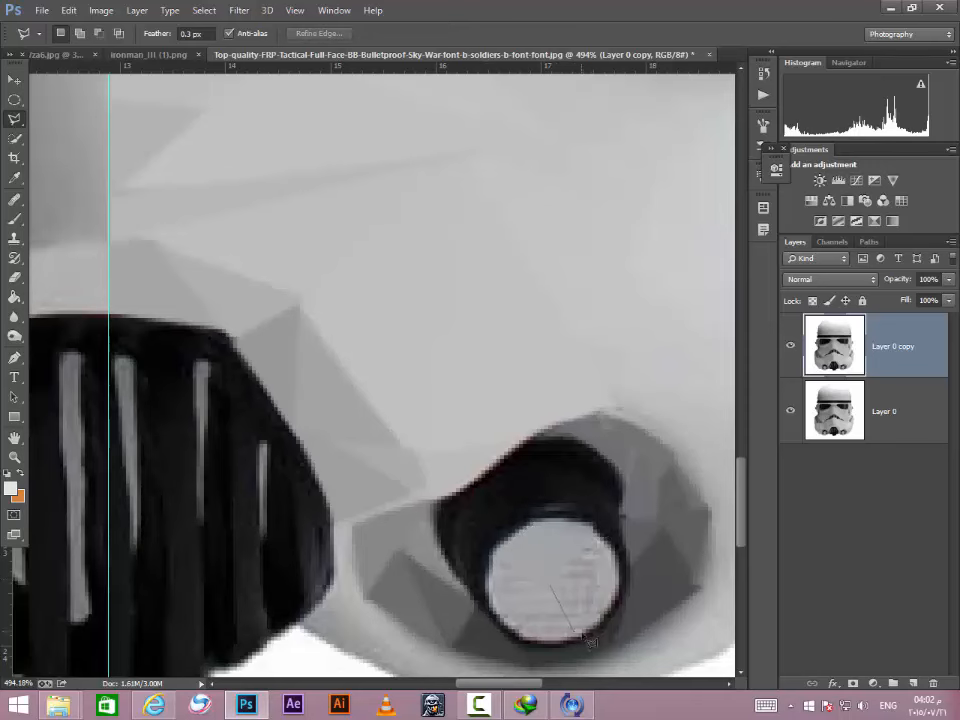
click(578, 636)
click(524, 641)
click(523, 640)
click(487, 549)
double_click(484, 606)
key(ctrl+f)
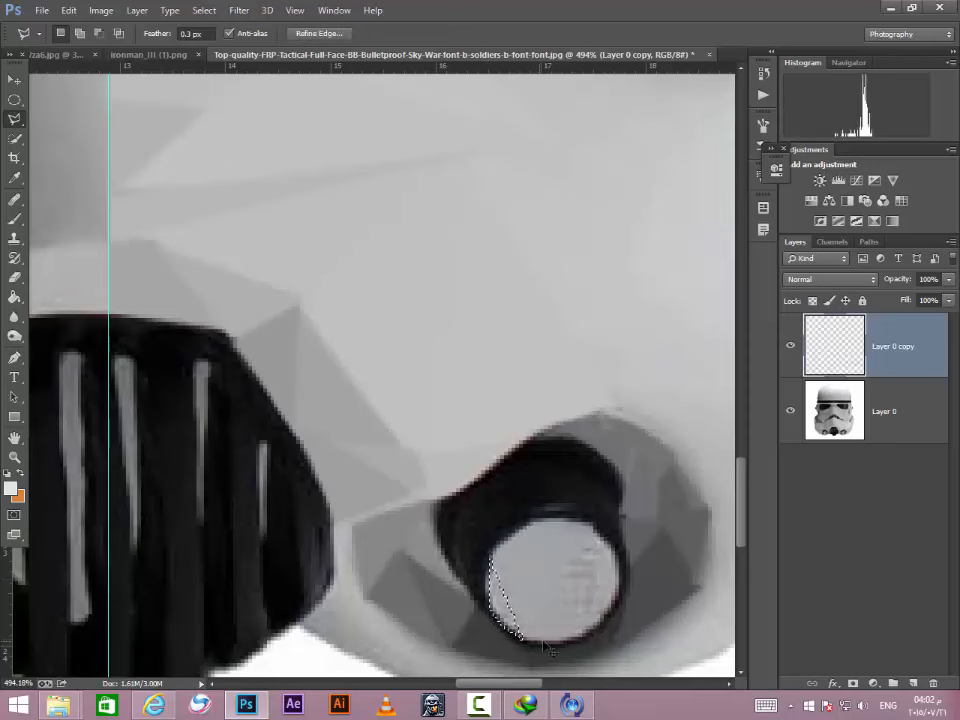
Step: Average the last two wedges on the cheek side of the light disc and deselect
click(551, 588)
double_click(618, 578)
key(ctrl+f)
click(618, 578)
click(551, 588)
click(600, 528)
click(619, 578)
key(ctrl+f)
key(ctrl+d)
scroll(555, 605, down, 4)
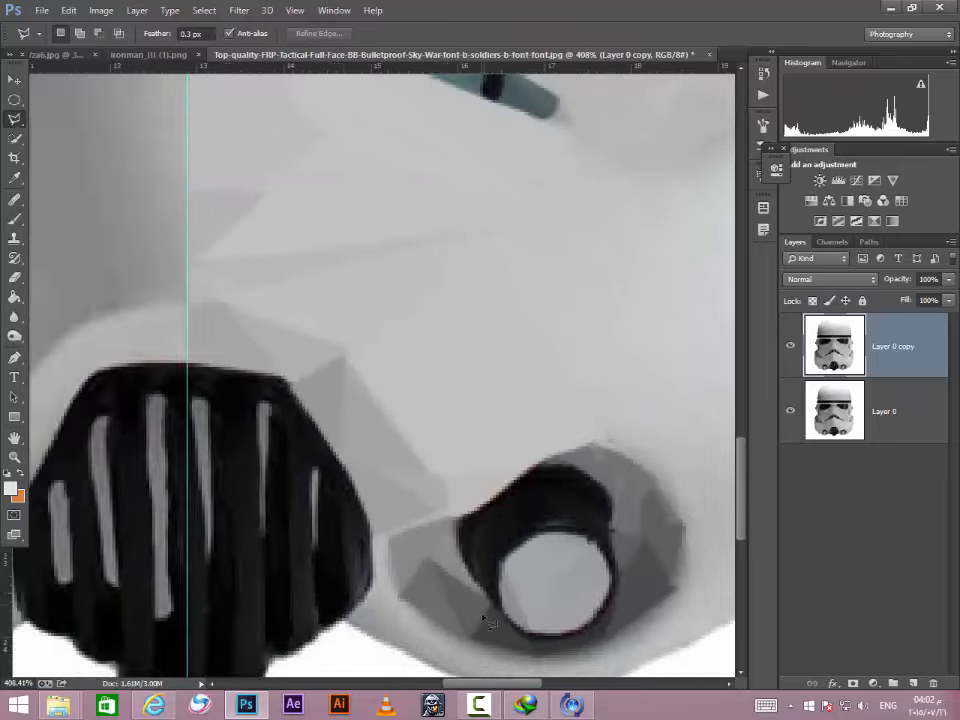
Step: Average two triangles in the black area just above the disc, from about 16.8 to 17.7 cm
scroll(531, 640, up, 3)
click(620, 535)
click(558, 525)
double_click(632, 517)
key(ctrl+f)
click(634, 517)
click(635, 489)
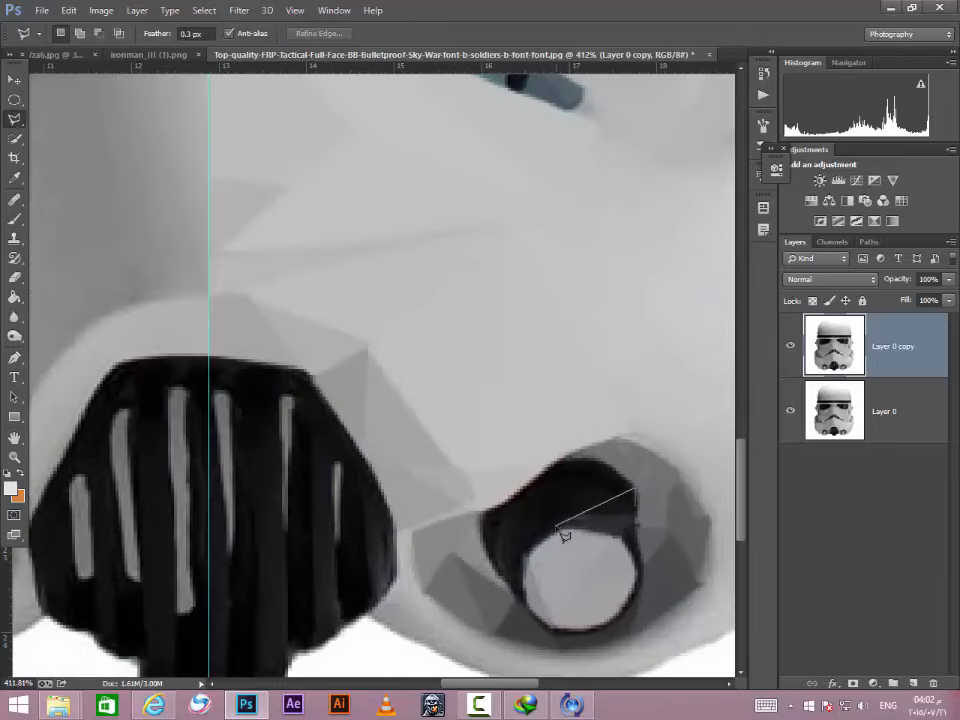
double_click(560, 525)
key(ctrl+f)
Step: Average two more triangles along the upper edge of the vent's black area, from about 16.3 to 17.1 cm
click(587, 455)
click(549, 466)
double_click(576, 513)
key(ctrl+f)
click(576, 512)
click(547, 466)
click(510, 497)
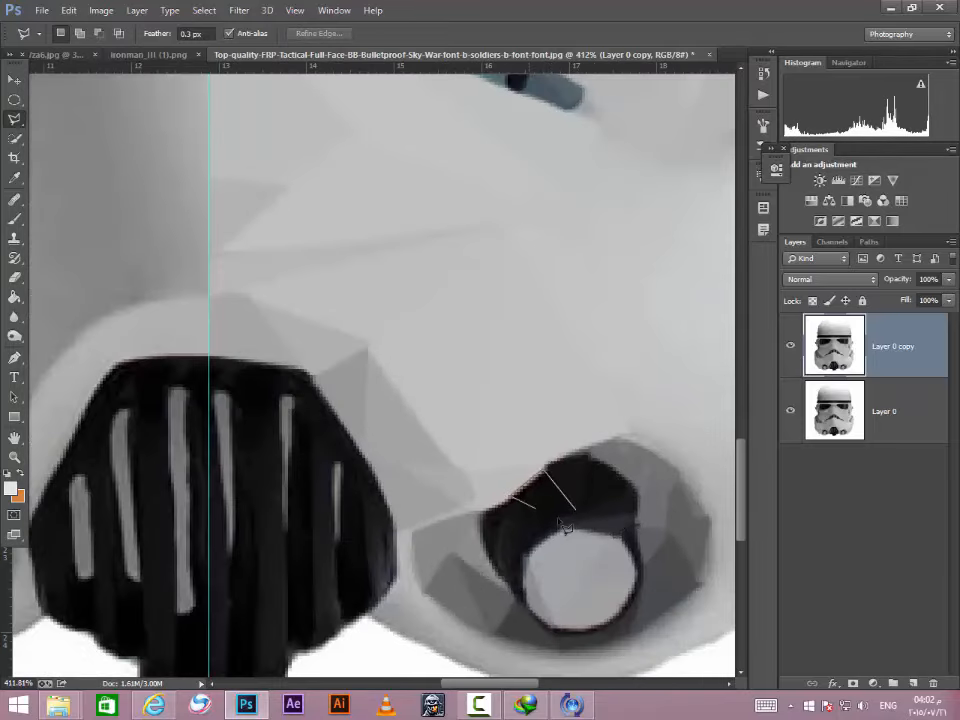
double_click(560, 520)
key(ctrl+f)
Step: Average the black facet on the vent's respirator side and small slivers of the dark ring on both sides of the disc
click(555, 516)
click(509, 497)
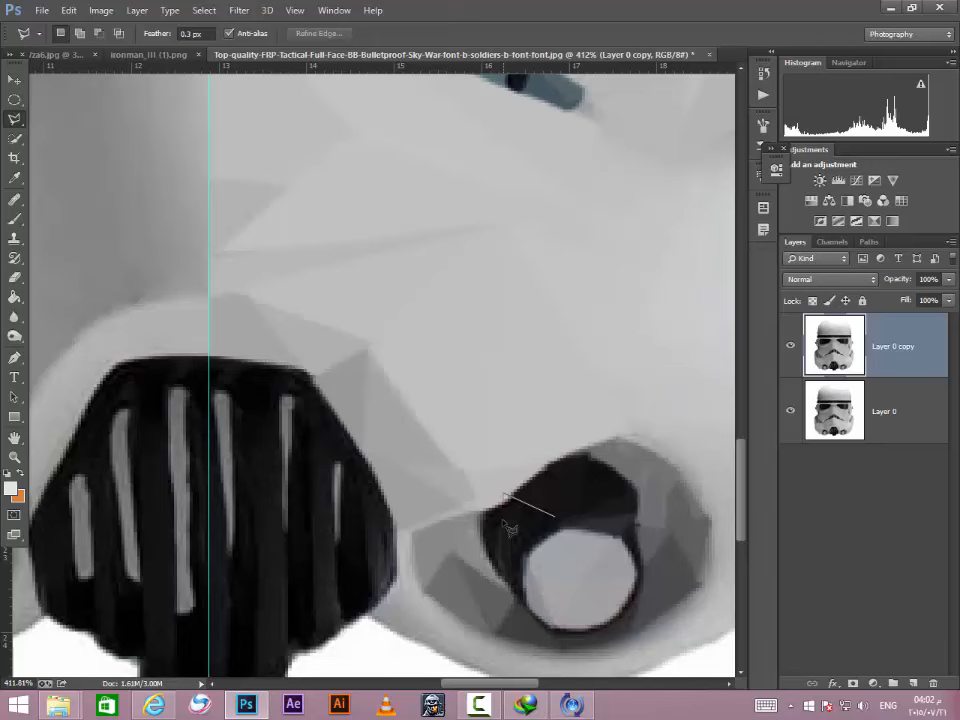
double_click(641, 582)
key(ctrl+f)
click(640, 579)
double_click(619, 622)
key(ctrl+f)
click(527, 575)
double_click(548, 623)
key(ctrl+f)
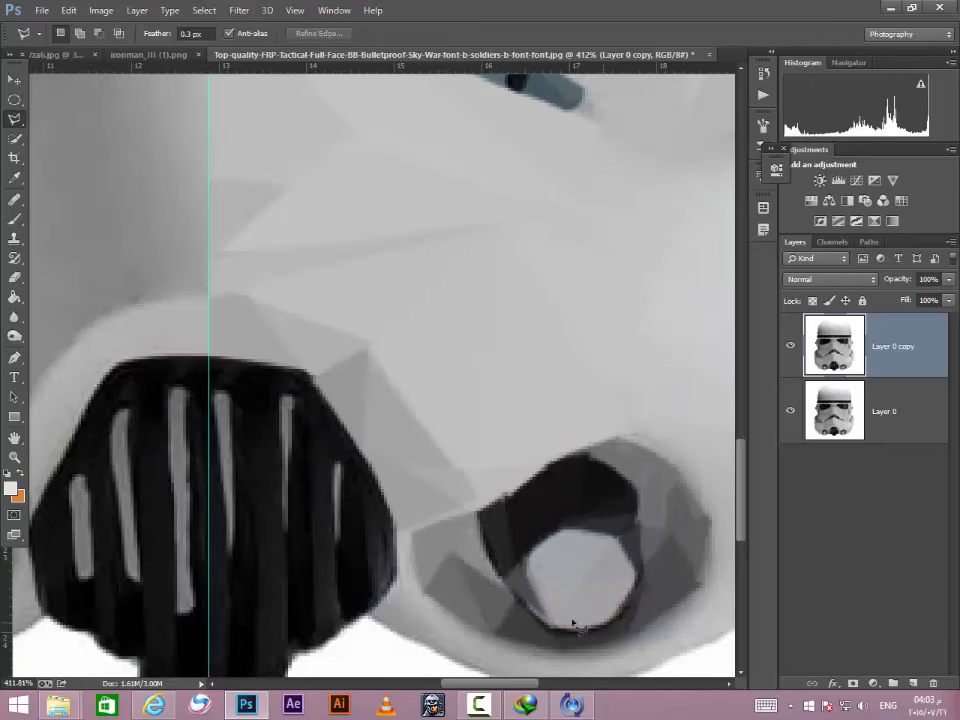
Step: Average the dark ring segment beneath the light disc and deselect
click(592, 637)
click(521, 601)
double_click(583, 639)
key(ctrl+f)
key(ctrl+d)
scroll(585, 630, down, 6)
scroll(614, 563, up, 3)
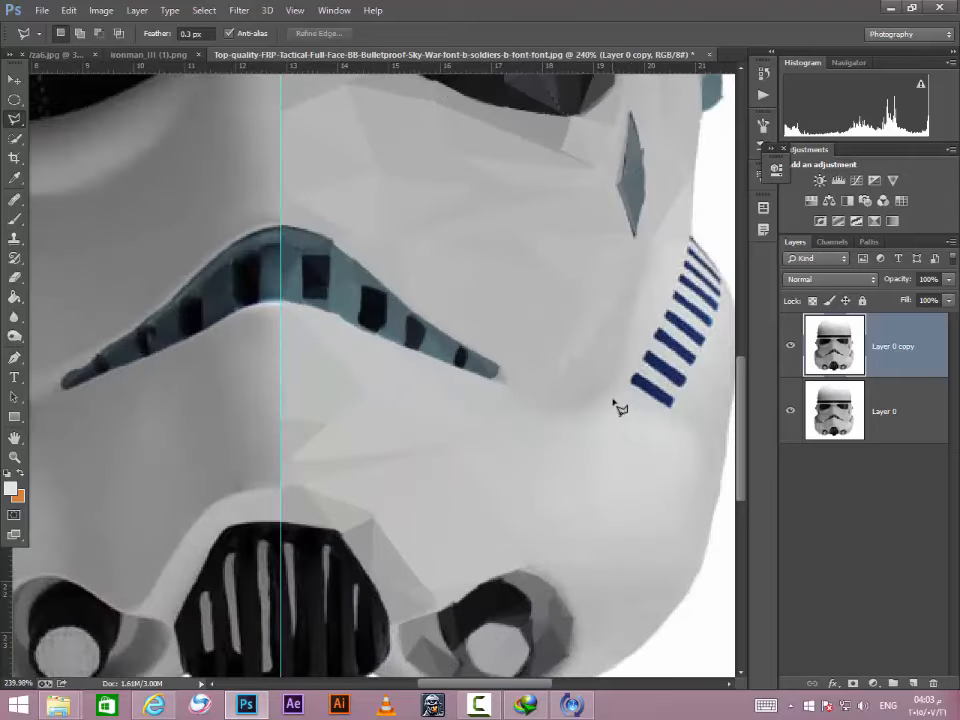
Step: Average two large cheek triangles between the blue stripes and the vent, from about 16.7 to 19.1 cm
click(603, 391)
click(497, 441)
double_click(567, 506)
key(ctrl+f)
click(565, 497)
click(482, 439)
double_click(521, 546)
key(ctrl+f)
Step: Average three facets fanning across the lower cheek beyond the vent, from about 18.2 to 20.8 cm
click(690, 546)
click(560, 548)
double_click(655, 632)
key(ctrl+f)
click(652, 625)
click(559, 551)
double_click(604, 669)
click(568, 655)
double_click(581, 588)
key(ctrl+f)
Step: Average the small cheek triangle touching the vent and a facet on the helmet's lower edge, from about 17.9 to 19.4 cm
click(581, 594)
click(560, 541)
double_click(521, 561)
scroll(625, 662, up, 5)
click(500, 555)
click(406, 595)
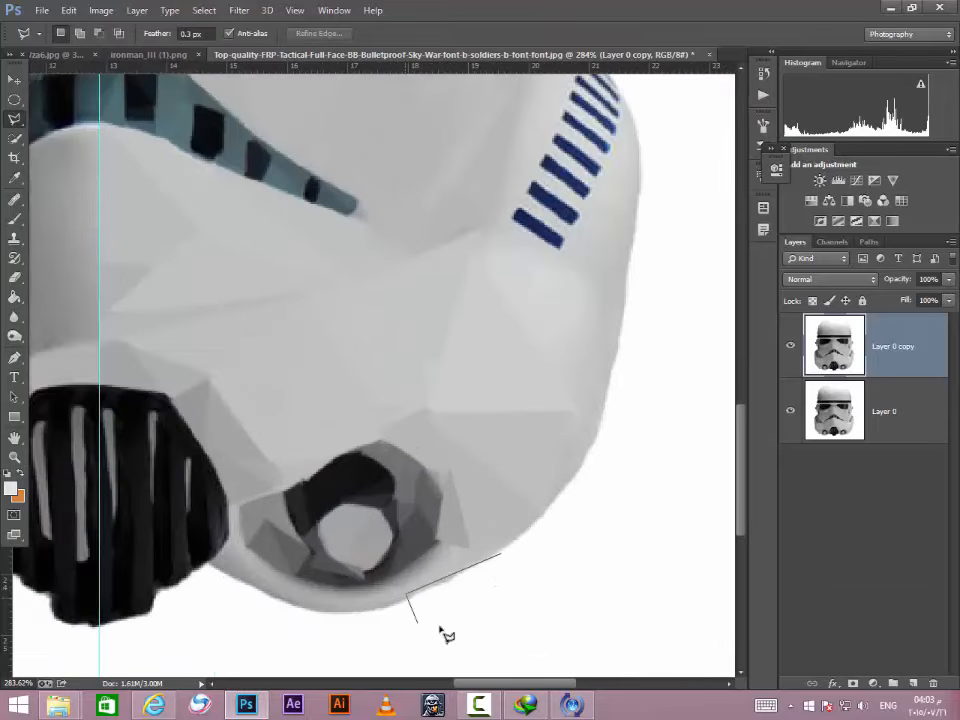
double_click(422, 560)
key(ctrl+f)
Step: Average the strip beneath the vent along the helmet's lower edge, from about 15.2 to 17 cm, and deselect
click(354, 586)
click(248, 574)
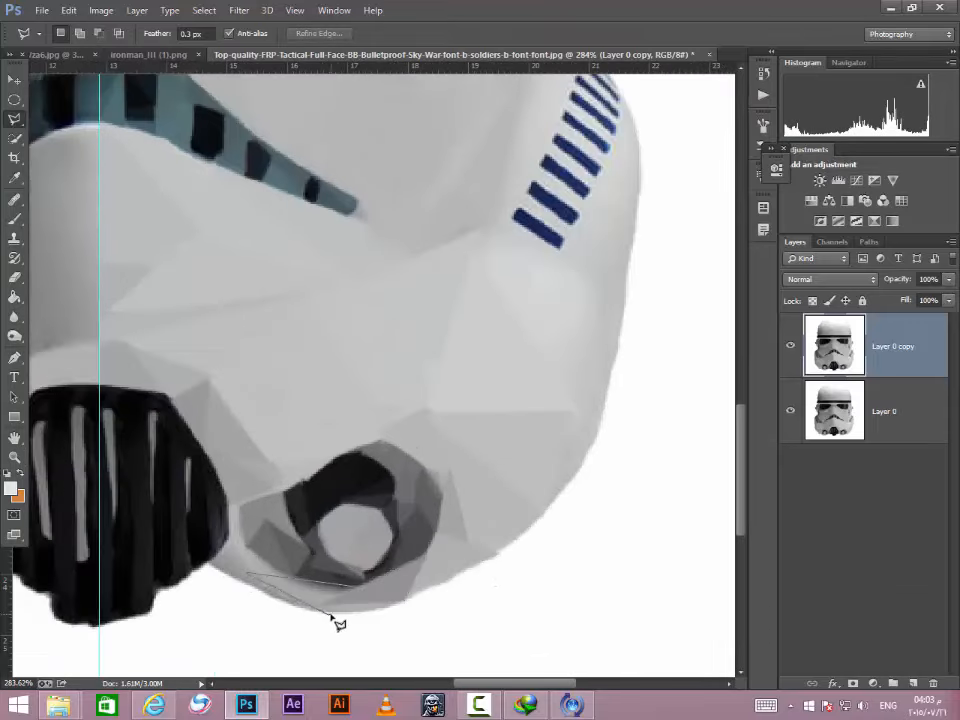
double_click(352, 625)
key(ctrl+f)
key(ctrl+d)
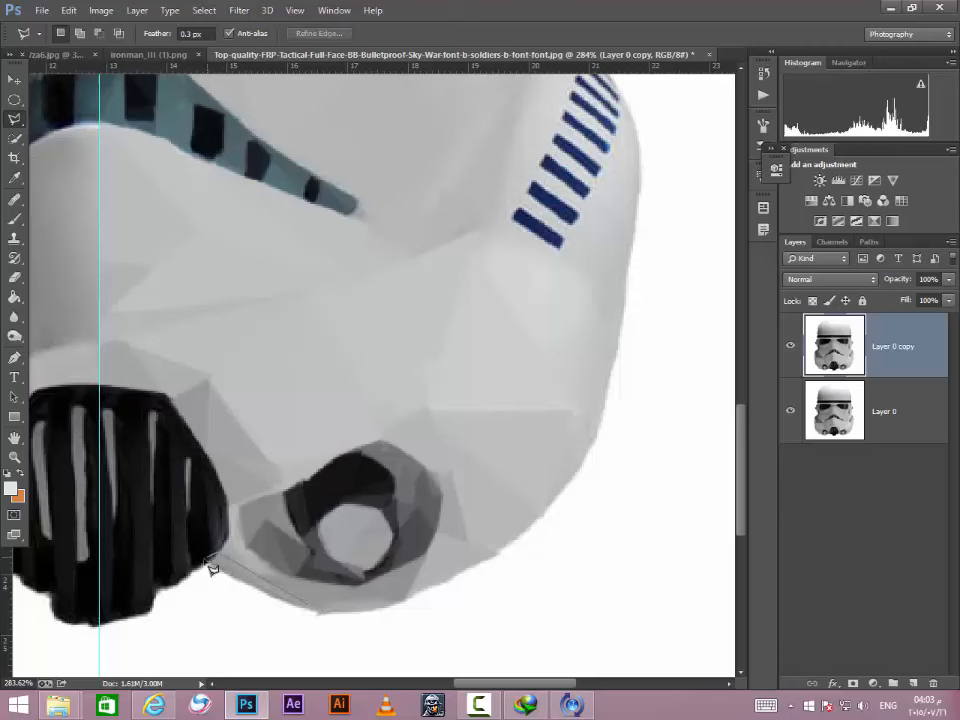
Step: Average two triangles along the cheek's outer edge, from about 20 to 21.6 cm, deselecting after each
click(592, 436)
click(535, 312)
double_click(616, 333)
key(ctrl+f)
key(ctrl+d)
click(618, 332)
click(536, 311)
double_click(633, 240)
key(ctrl+f)
key(ctrl+d)
Step: Average the outer-edge triangle beside the lowest blue stripes, from about 20 to 21.7 cm, and deselect
click(633, 240)
click(640, 147)
double_click(537, 308)
key(ctrl+f)
key(ctrl+d)
Step: Average the cheek facet directly below the lowest blue stripe, from about 19.1 to 20.4 cm, and deselect
click(561, 255)
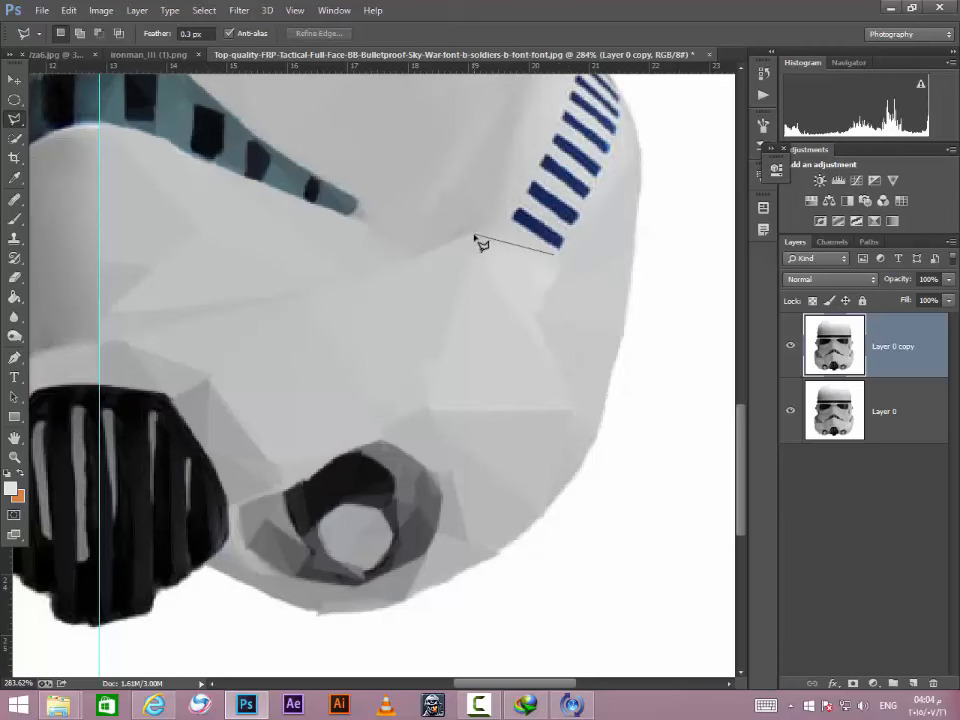
click(478, 236)
click(555, 368)
double_click(533, 306)
key(ctrl+f)
key(ctrl+d)
scroll(639, 225, down, 10)
scroll(512, 461, up, 10)
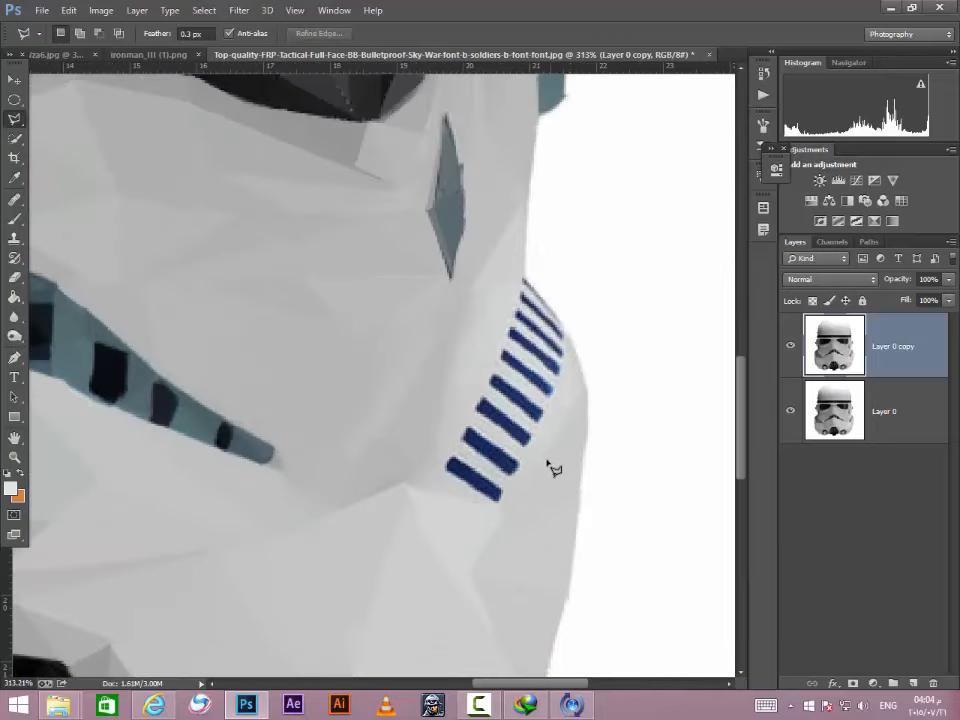
Step: Average the outer-edge triangle beside the blue stripes, from about 20.5 to 21.6 cm, and deselect
click(579, 394)
click(503, 507)
double_click(575, 346)
key(ctrl+f)
key(ctrl+d)
Step: Average the inner and outer parts of the lowest blue stripe as two separate polygons, deselecting after each
scroll(477, 477, up, 5)
click(425, 418)
click(495, 503)
double_click(406, 447)
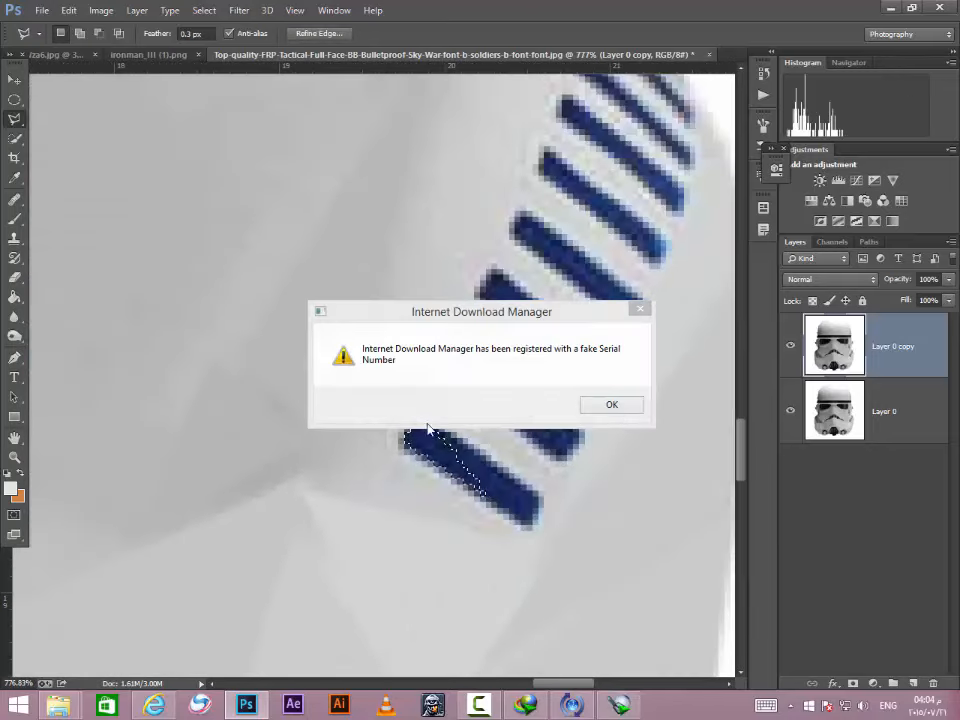
key(ctrl+f)
key(ctrl+d)
click(449, 443)
click(528, 527)
double_click(545, 497)
key(ctrl+f)
key(ctrl+d)
Step: Average the second-lowest blue stripe in three polygons from its outer end to its inner end, deselecting after each
click(561, 463)
double_click(517, 374)
key(ctrl+f)
key(ctrl+d)
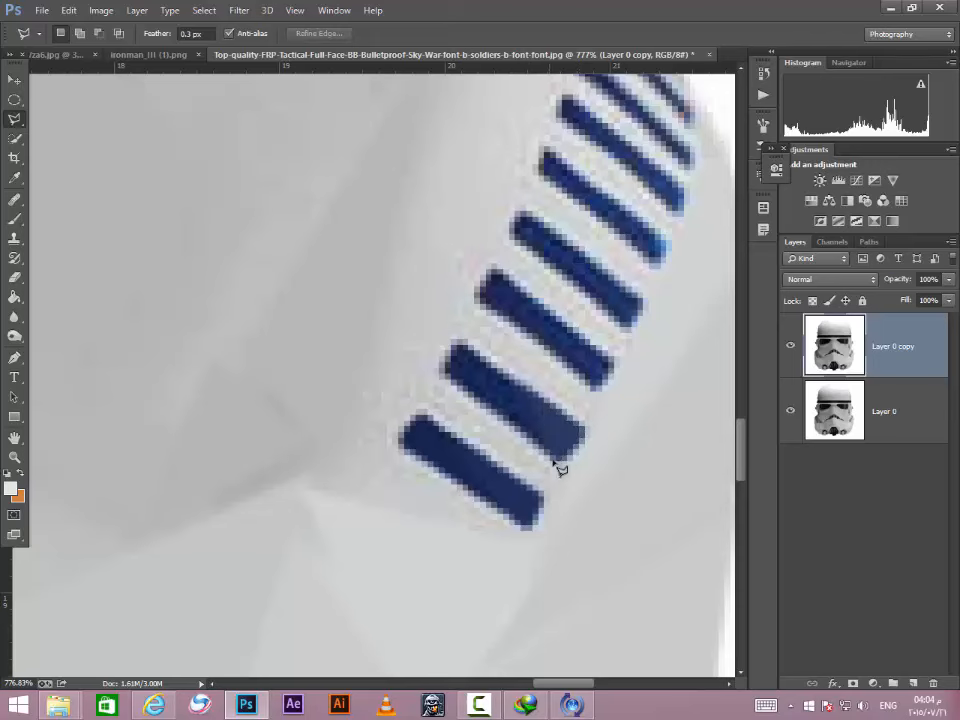
double_click(513, 366)
key(ctrl+f)
key(ctrl+d)
click(432, 379)
double_click(459, 350)
key(ctrl+f)
key(ctrl+d)
Step: Average two polygons over the outer and middle parts of the third blue stripe from below, deselecting after each
scroll(588, 352, up, 2)
click(472, 327)
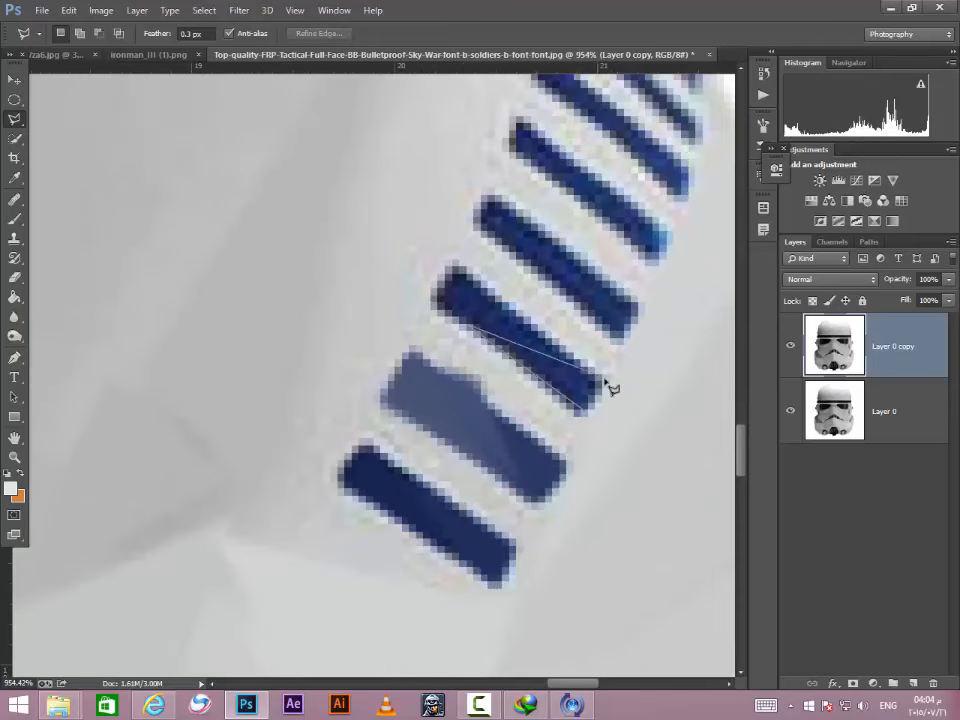
double_click(584, 414)
key(ctrl+f)
key(ctrl+d)
double_click(516, 309)
key(ctrl+f)
key(ctrl+d)
Step: Average two polygons at the inner end of the third blue stripe from below, deselecting after each
double_click(456, 267)
key(ctrl+f)
key(ctrl+d)
click(422, 299)
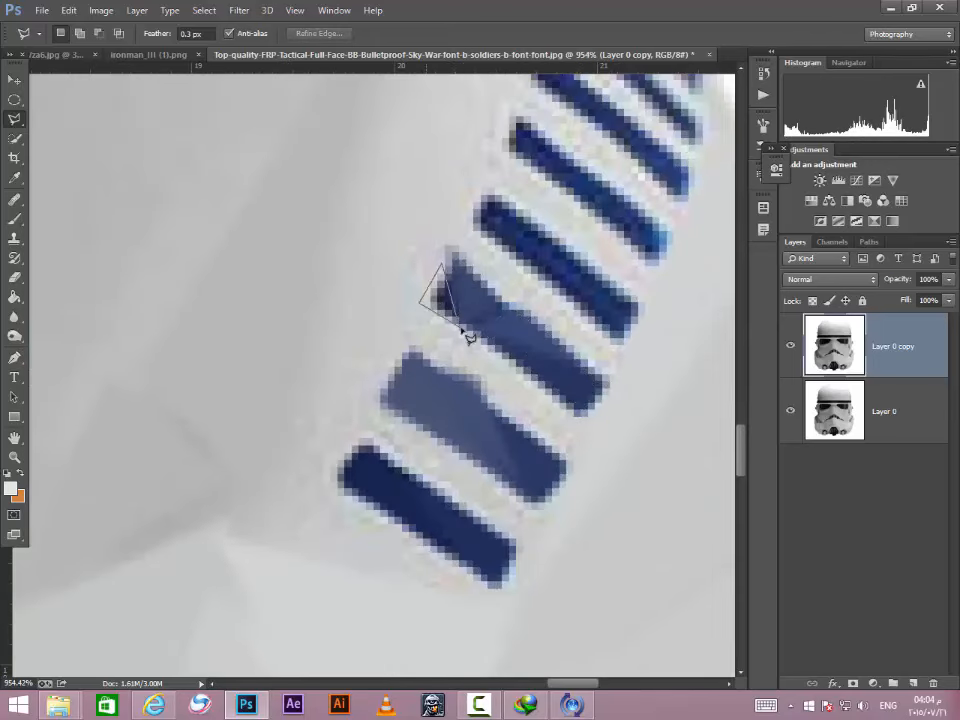
double_click(470, 332)
key(ctrl+f)
key(ctrl+d)
Step: Average two polygons on the outer half of the fourth blue stripe from below, deselecting after each
scroll(513, 272, down, 6)
scroll(534, 260, up, 4)
click(580, 318)
double_click(575, 320)
key(ctrl+f)
key(ctrl+d)
double_click(536, 285)
key(ctrl+f)
key(ctrl+d)
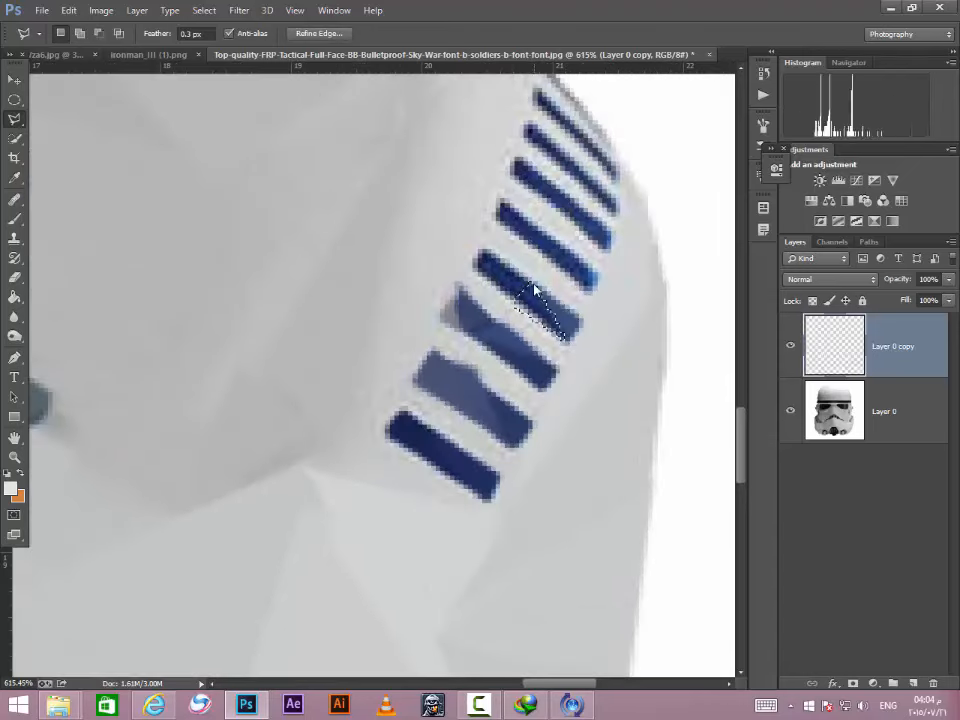
Step: Average two polygons on the inner half of the fourth blue stripe from below, deselecting after each
double_click(503, 264)
key(ctrl+f)
key(ctrl+d)
click(510, 302)
double_click(487, 249)
key(ctrl+f)
key(ctrl+d)
Step: Average the outer and inner parts of the fifth blue stripe from below, deselecting after each
click(593, 295)
double_click(552, 261)
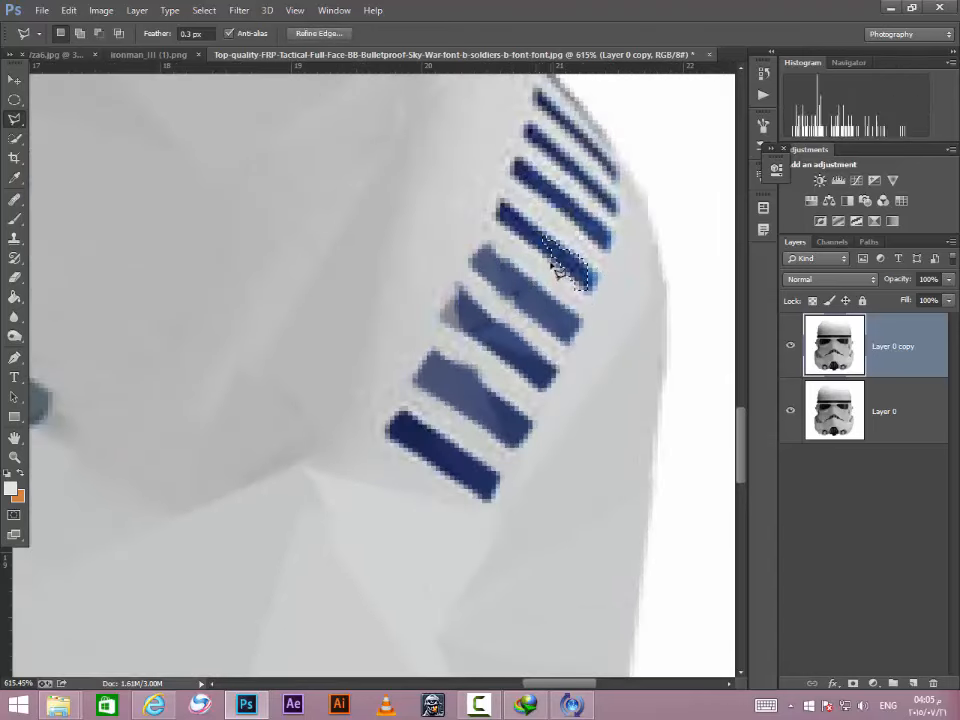
key(ctrl+f)
key(ctrl+d)
click(555, 248)
double_click(521, 223)
key(ctrl+f)
key(ctrl+d)
Step: Average the sixth blue stripe from below in three polygons, finishing at its inner end and deselecting after each
scroll(510, 232, down, 2)
scroll(596, 229, up, 2)
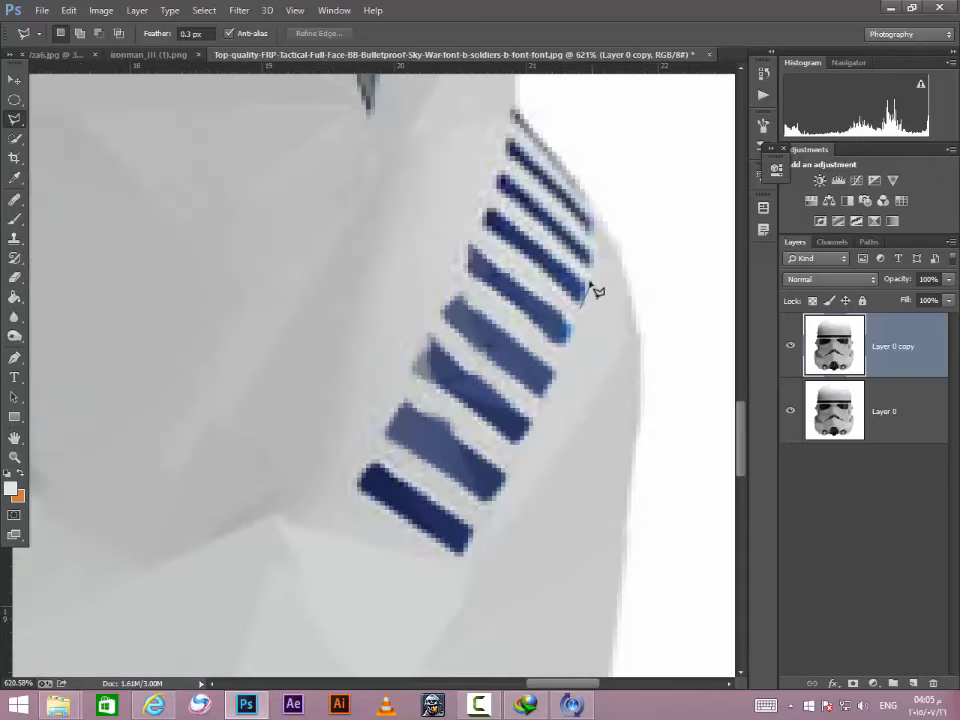
click(537, 237)
click(552, 276)
click(502, 238)
key(ctrl+f)
key(ctrl+d)
double_click(500, 219)
key(ctrl+f)
key(ctrl+d)
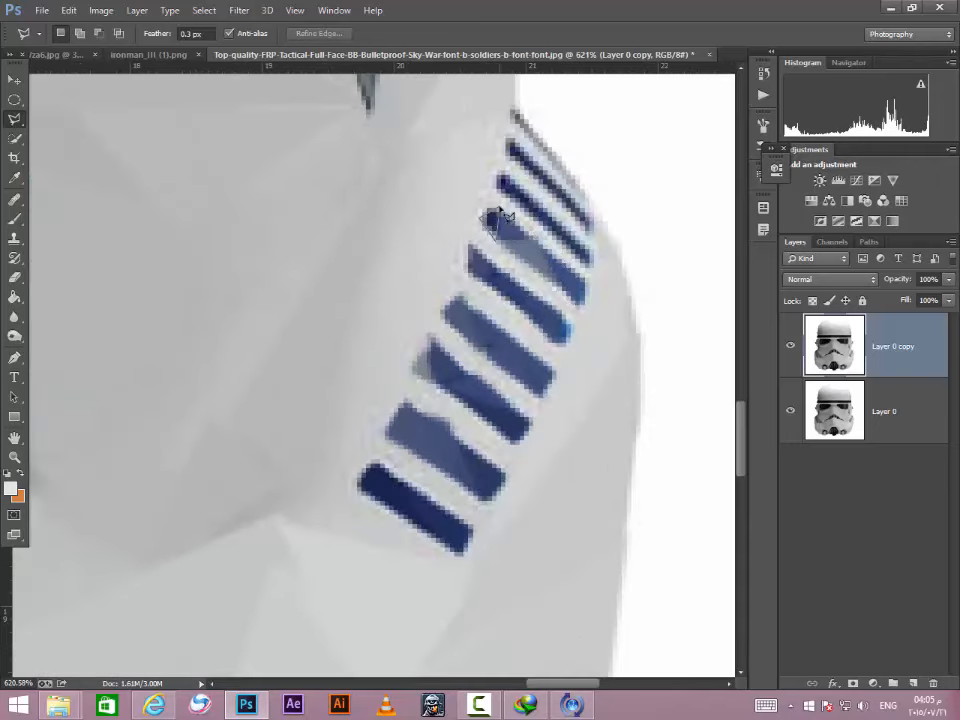
double_click(492, 211)
key(ctrl+f)
key(ctrl+d)
Step: Average the outer and inner parts of the seventh blue stripe from below, deselecting after each
click(586, 255)
double_click(540, 226)
key(ctrl+f)
key(ctrl+d)
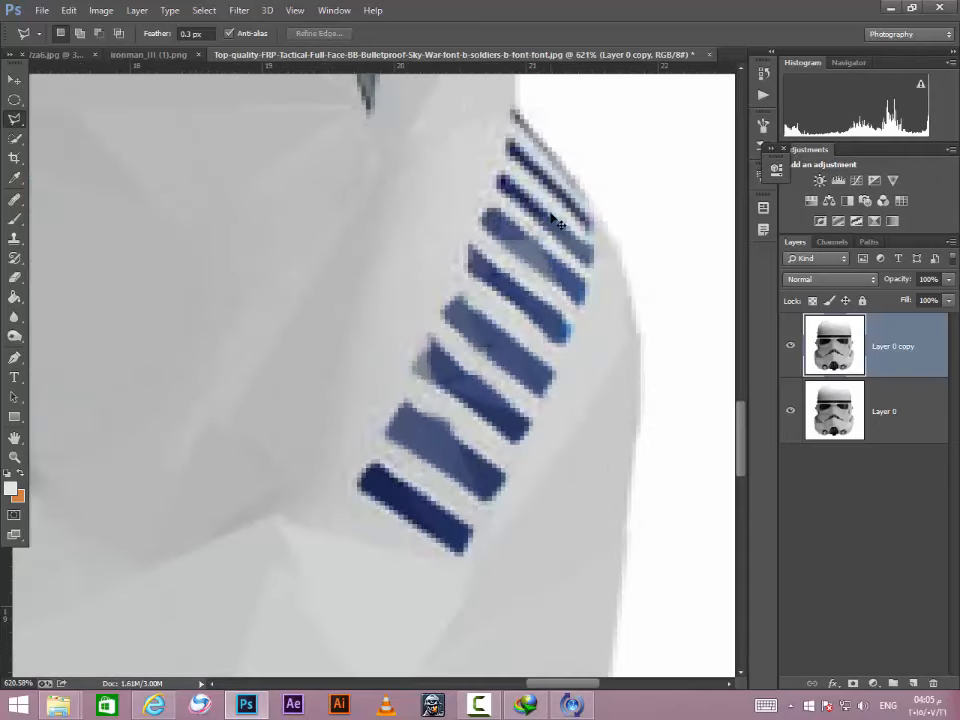
click(551, 214)
double_click(524, 191)
key(ctrl+f)
key(ctrl+d)
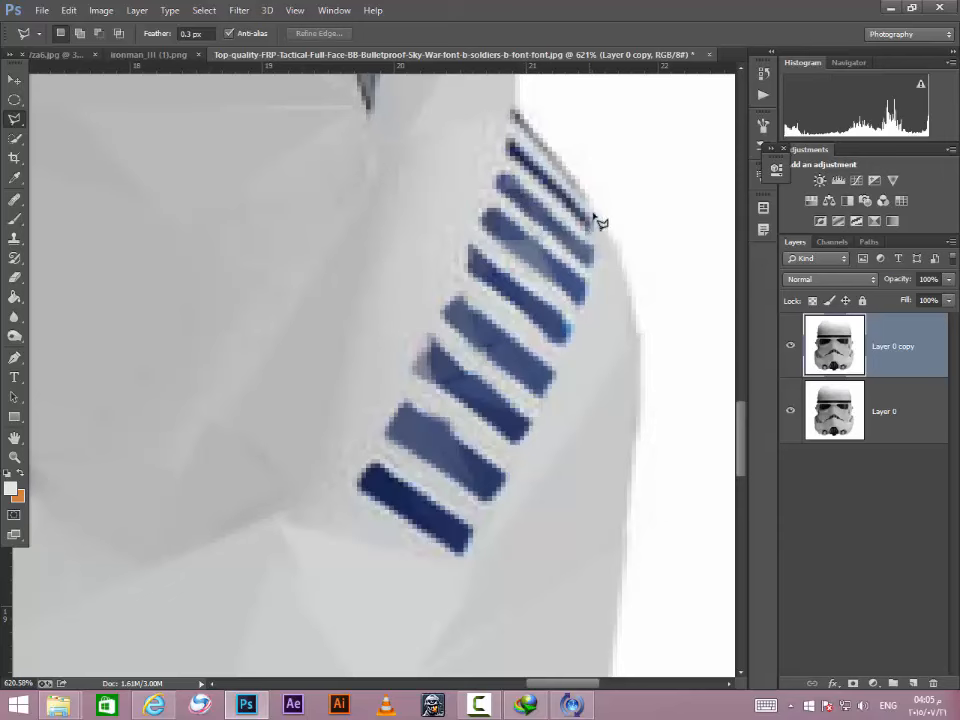
Step: Average the long pale strip running alongside the inner ends of the blue stripes
scroll(369, 356, down, 3)
click(375, 354)
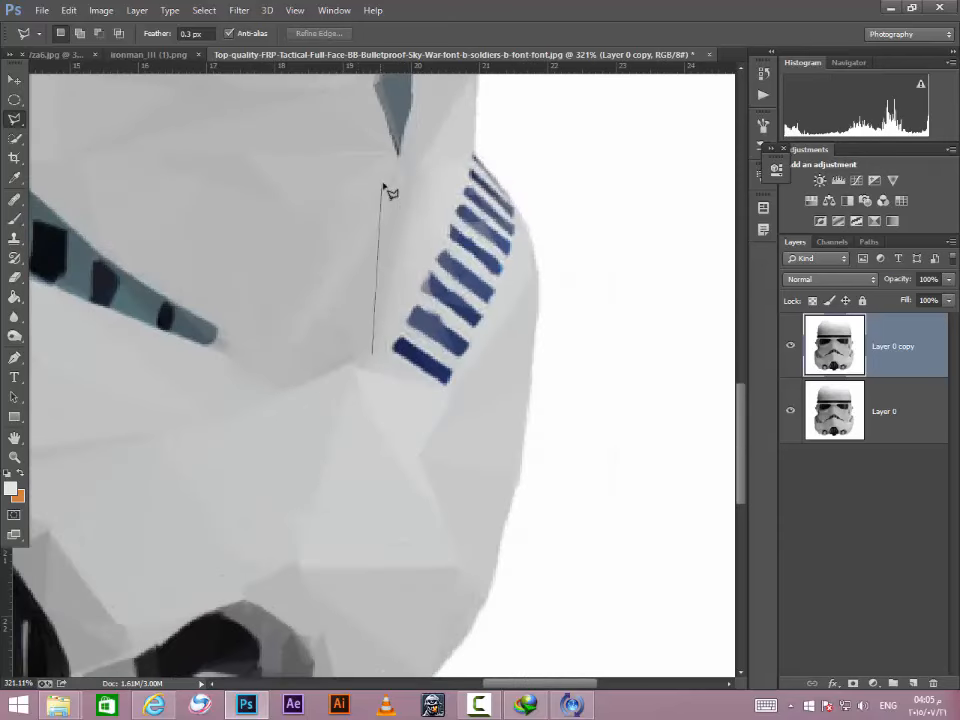
click(414, 182)
click(504, 225)
double_click(439, 274)
Step: Average the outer and inner parts of the white gap between the two lowest blue stripes, deselecting after each
scroll(503, 405, up, 3)
click(503, 404)
click(432, 322)
key(ctrl+f)
key(ctrl+d)
click(416, 332)
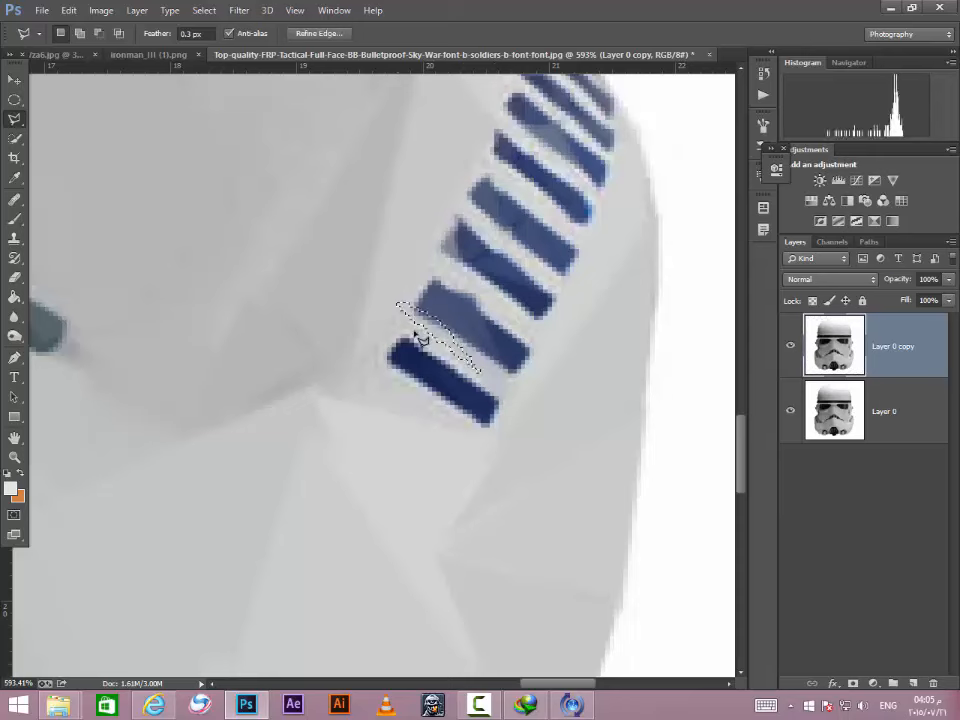
key(ctrl+f)
key(ctrl+d)
Step: Average the triangle hugging the underside of the lowest blue stripe, from about 19 to 20.4 cm, and deselect
click(480, 424)
click(302, 393)
click(390, 357)
click(481, 424)
key(ctrl+f)
key(ctrl+d)
Step: Average the bent facet wrapping over the lowest blue stripe, from about 19.3 to 20.5 cm, and deselect
click(487, 385)
click(397, 298)
click(343, 366)
click(392, 334)
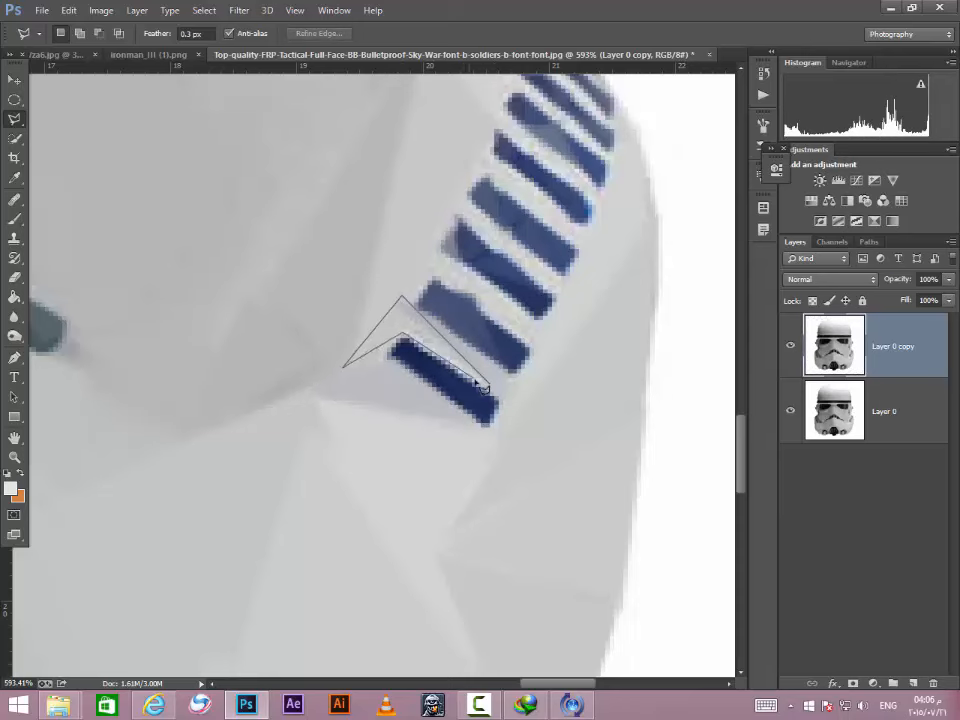
click(484, 383)
key(ctrl+f)
key(ctrl+d)
Step: Average the white gap between the second and third blue stripes from below and deselect
click(415, 272)
click(552, 302)
key(ctrl+f)
key(ctrl+d)
Step: Average the white gap between the third and fourth blue stripes from below in two polygons, deselecting after each
click(570, 283)
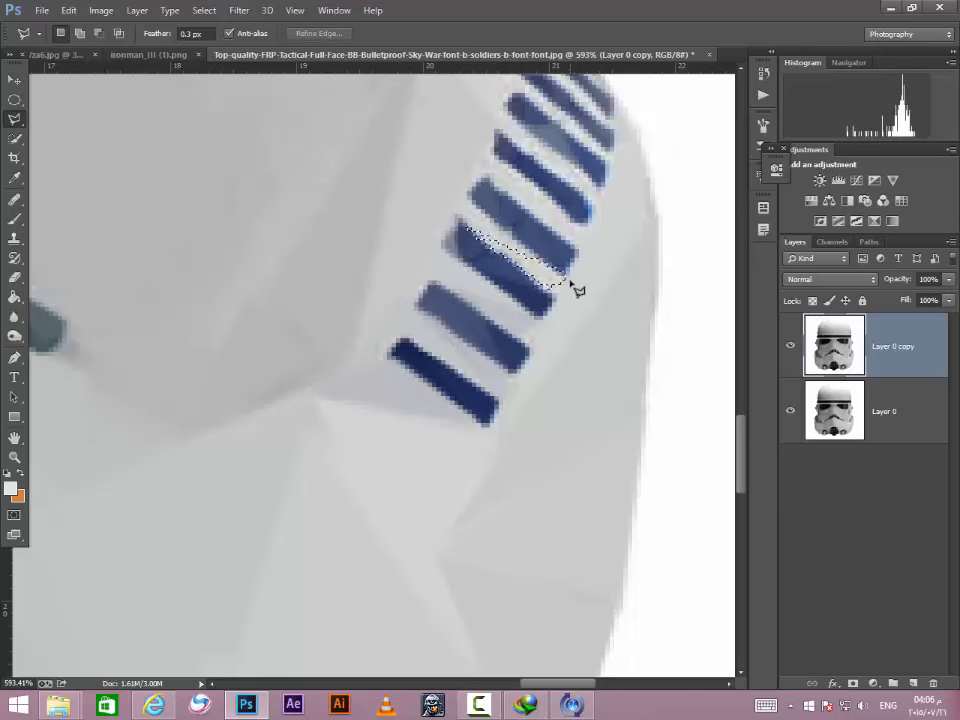
key(ctrl+f)
key(ctrl+d)
click(541, 258)
click(446, 215)
key(ctrl+f)
key(ctrl+d)
Step: Average the white gap between the fourth and fifth blue stripes from below in two polygons, deselecting after each
click(475, 171)
click(567, 238)
key(ctrl+f)
key(ctrl+d)
click(546, 196)
key(ctrl+f)
key(ctrl+d)
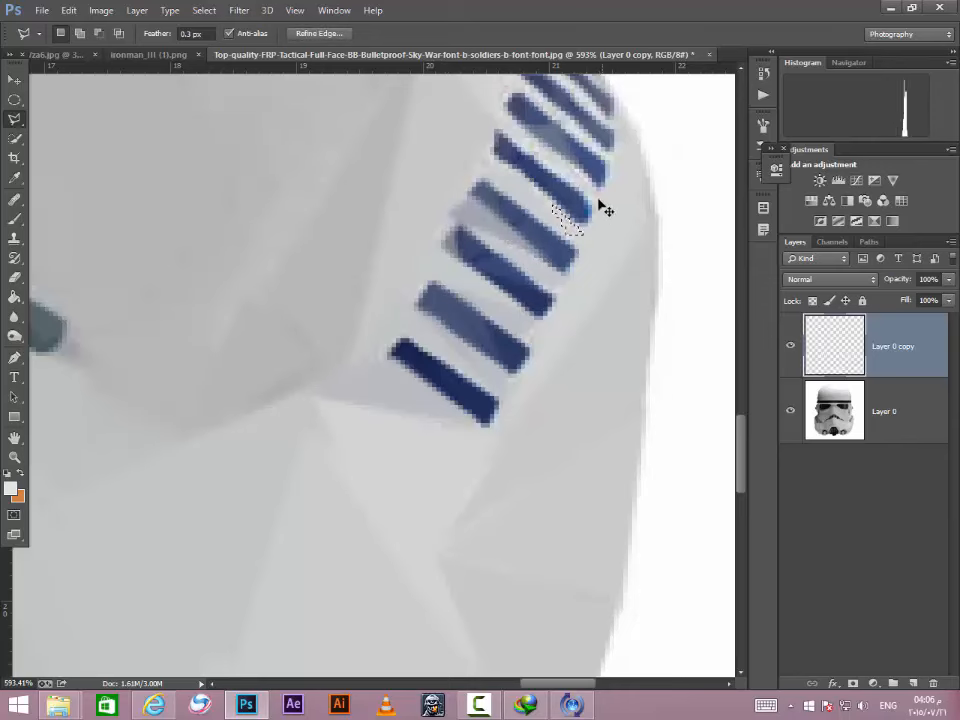
Step: Average the white gaps above the fifth, sixth and seventh blue stripes from below, deselecting after each
click(514, 140)
key(ctrl+f)
key(ctrl+d)
click(516, 96)
click(606, 152)
key(ctrl+f)
key(ctrl+d)
click(540, 87)
click(612, 147)
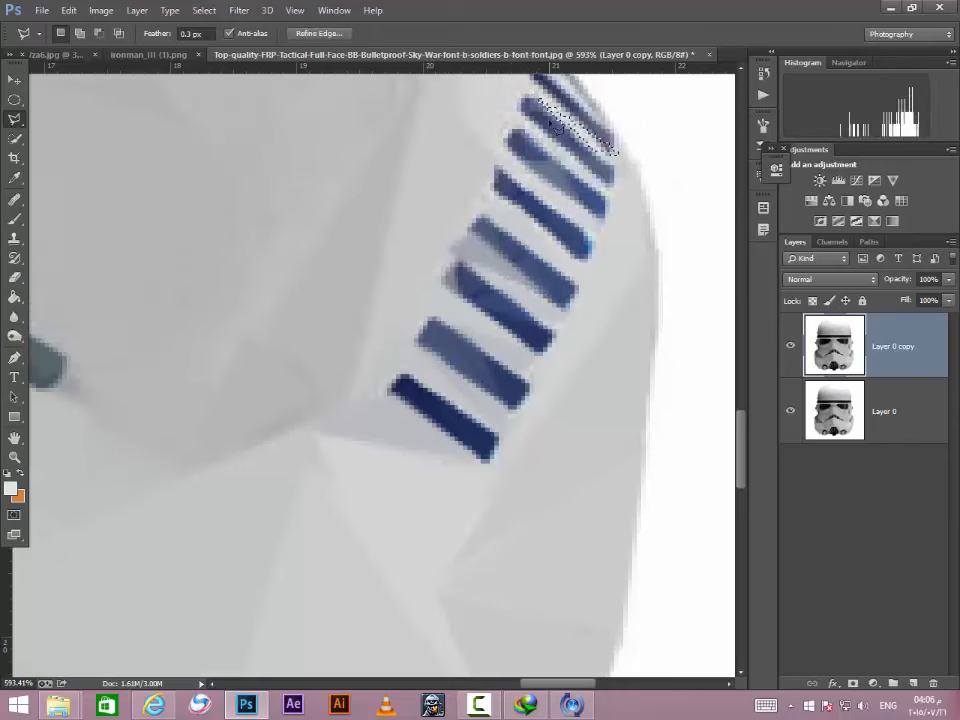
key(ctrl+f)
key(ctrl+d)
Step: Average a first facet of the black mouth grille at its upper edge beside the centre guide and deselect
scroll(595, 150, down, 10)
scroll(377, 500, up, 7)
scroll(380, 580, up, 2)
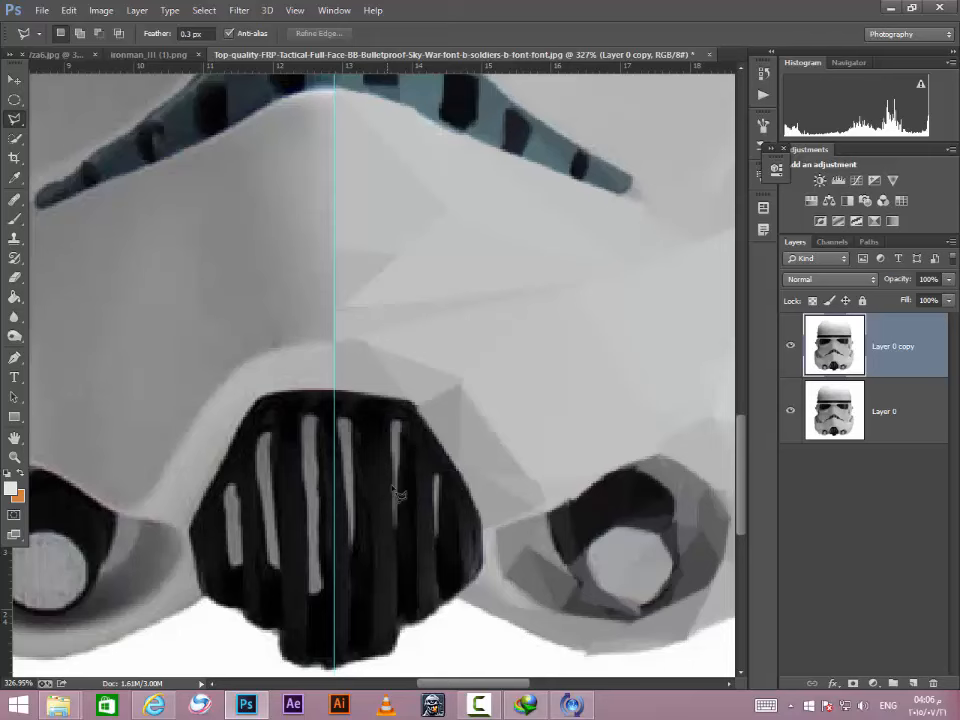
click(337, 391)
key(ctrl+f)
key(ctrl+d)
Step: Average the grille's upper-edge triangle, from about 12.9 to 14 cm, and the facet just below it, deselecting after each
click(341, 391)
click(382, 416)
double_click(415, 404)
key(ctrl+f)
key(ctrl+d)
click(380, 419)
key(ctrl+f)
key(ctrl+d)
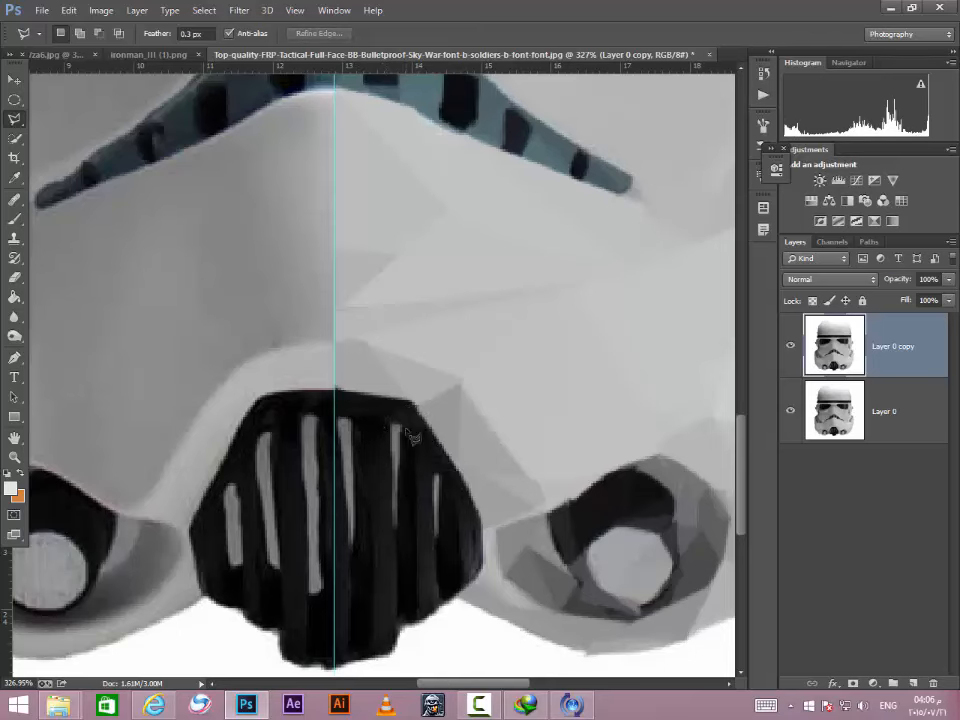
Step: Average a triangle below the grille's upper outer corner, from about 14 to 14.5 cm, and deselect
click(412, 436)
click(444, 464)
double_click(425, 500)
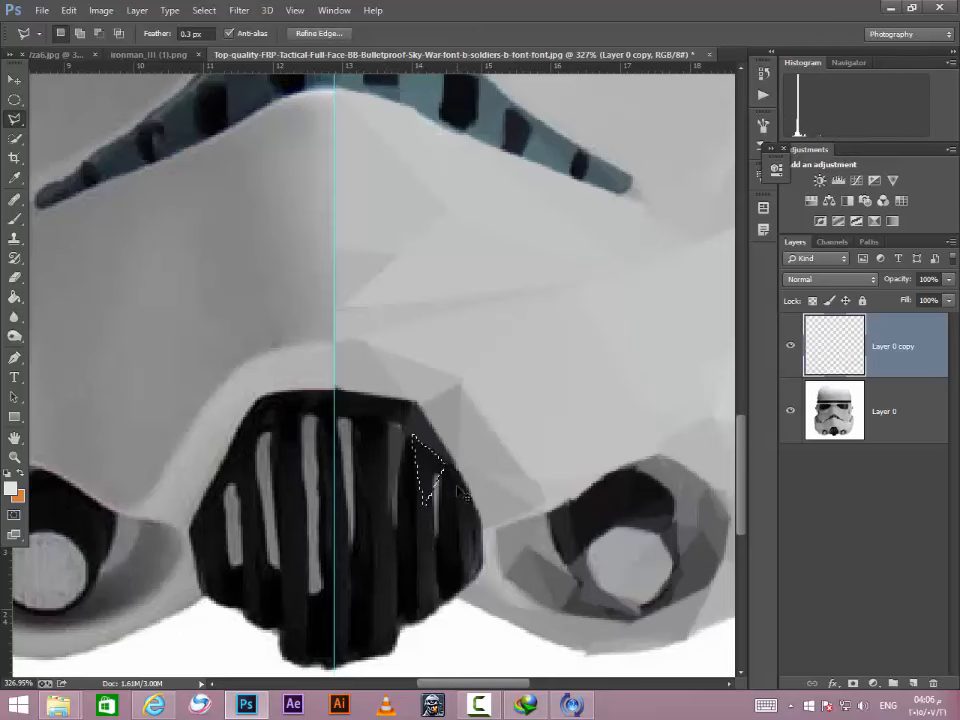
key(ctrl+f)
key(ctrl+d)
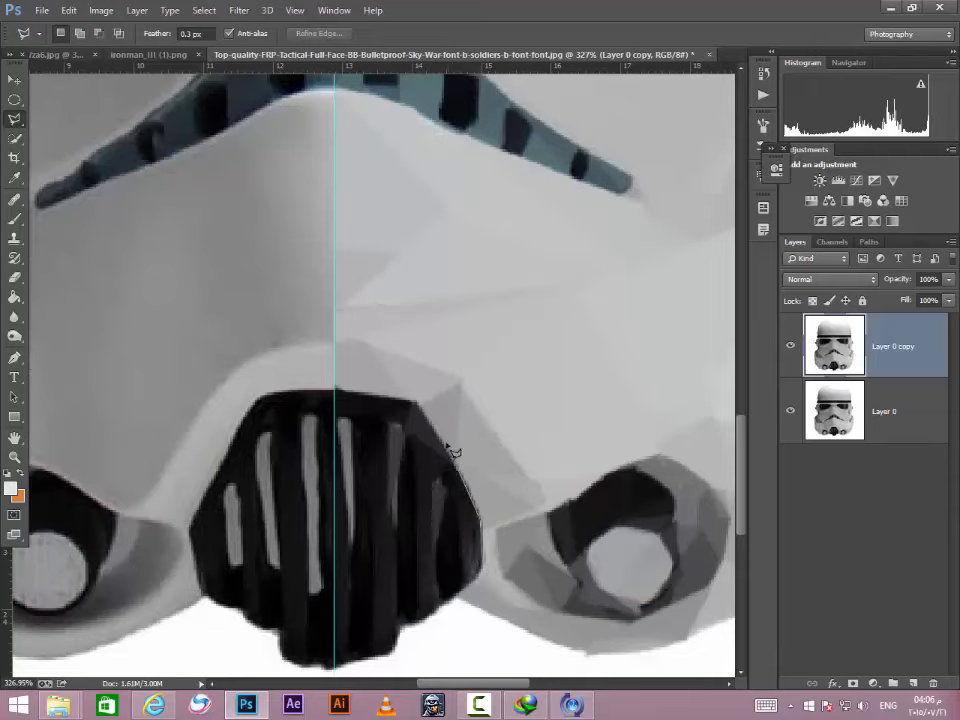
Step: Average the four-sided facet around the grille's outermost slot, from about 14.4 to 14.7 cm, and deselect
click(437, 480)
click(437, 578)
click(461, 533)
double_click(448, 497)
key(ctrl+f)
key(ctrl+d)
Step: Average two more facets in the grille's lower outer part, around 14.1 cm, deselecting after each
double_click(421, 620)
key(ctrl+f)
key(ctrl+d)
double_click(419, 570)
key(ctrl+f)
key(ctrl+d)
Step: Average the tall narrow triangle between about 13.9 and 14.1 cm on the grille and its neighbouring strip, deselecting after each
click(424, 603)
click(415, 457)
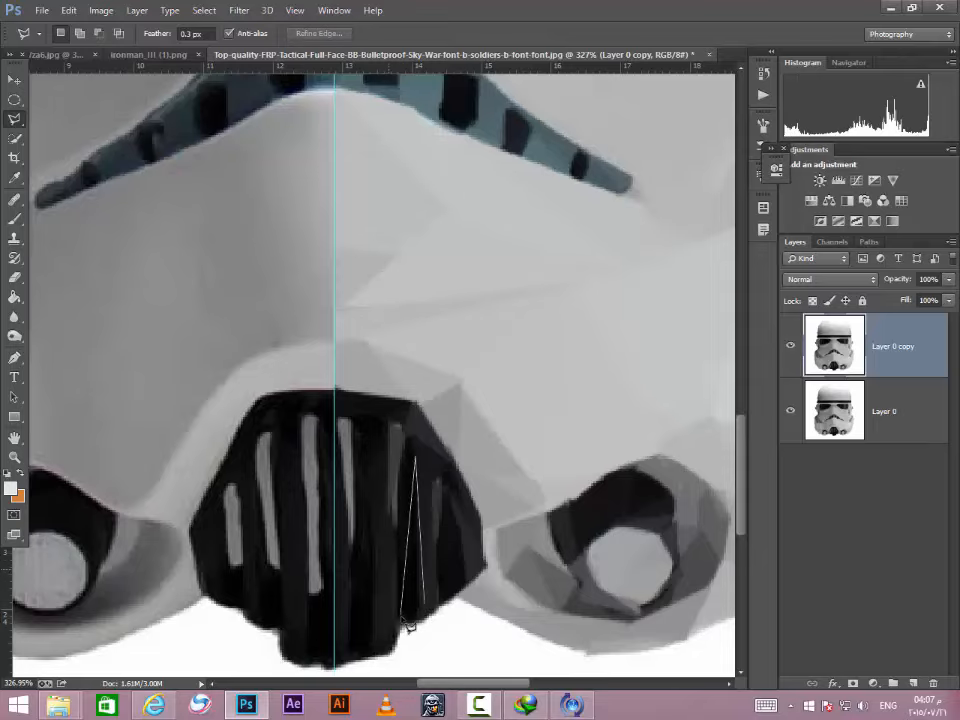
double_click(401, 616)
key(ctrl+f)
key(ctrl+d)
double_click(401, 612)
key(ctrl+f)
key(ctrl+d)
Step: Average two facets around the grille's middle slot and dark bar near 13.7 cm, deselecting after each
double_click(390, 514)
key(ctrl+f)
key(ctrl+d)
double_click(387, 592)
key(ctrl+f)
key(ctrl+d)
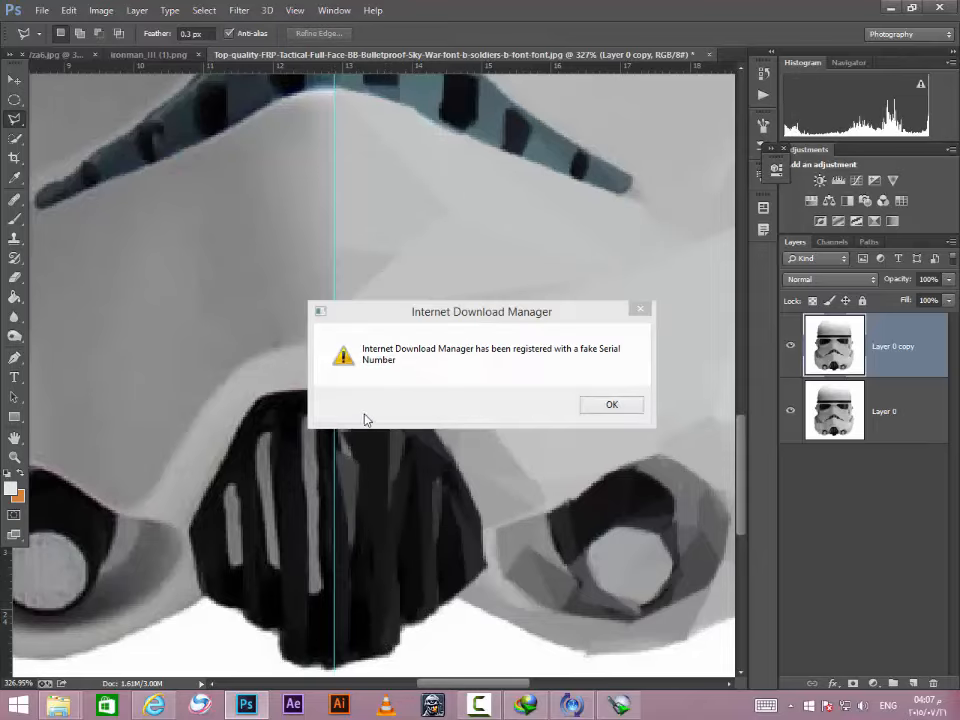
Step: Dismiss the Internet Download Manager warning and average the upper end of the grille slot beside the centre guide, deselecting it
click(612, 405)
click(348, 411)
double_click(353, 438)
key(ctrl+f)
key(ctrl+d)
Step: Average the grille's lower end between the centre guide and about 13.4 cm and deselect
click(334, 558)
double_click(366, 659)
key(ctrl+f)
key(ctrl+d)
Step: Average a first dome facet at the outer edge just above the black band, from about 20 cm outward, and deselect
scroll(395, 556, down, 4)
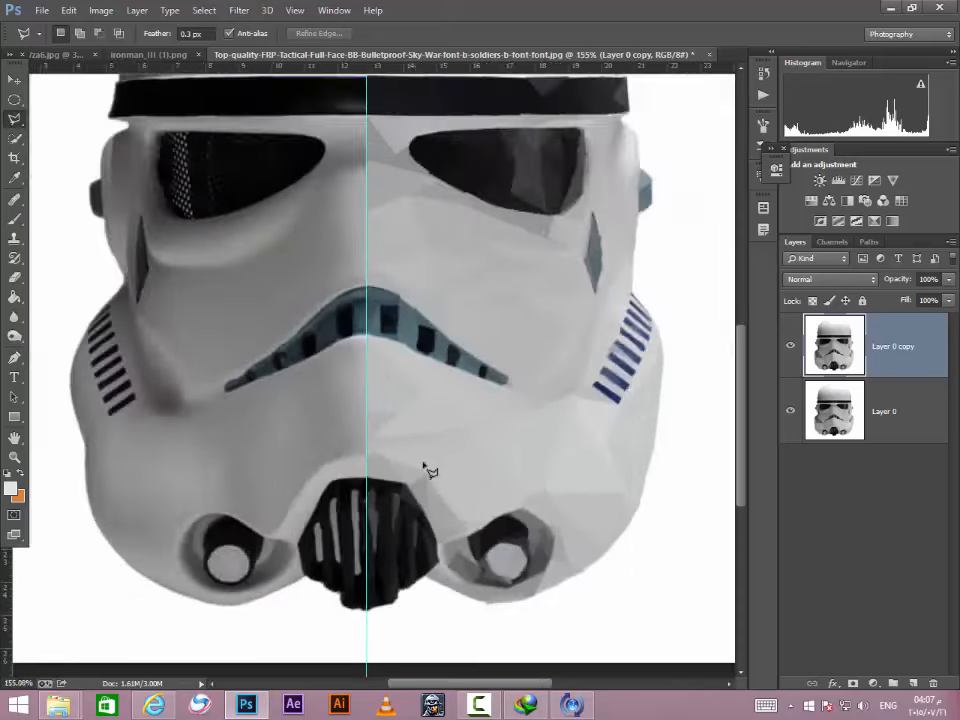
scroll(424, 465, down, 4)
scroll(549, 317, up, 5)
click(641, 243)
double_click(621, 321)
key(ctrl+f)
key(ctrl+d)
Step: Average the adjoining dome triangle above the black band, from about 18.7 to 20.4 cm, and deselect
click(620, 311)
click(640, 242)
double_click(557, 321)
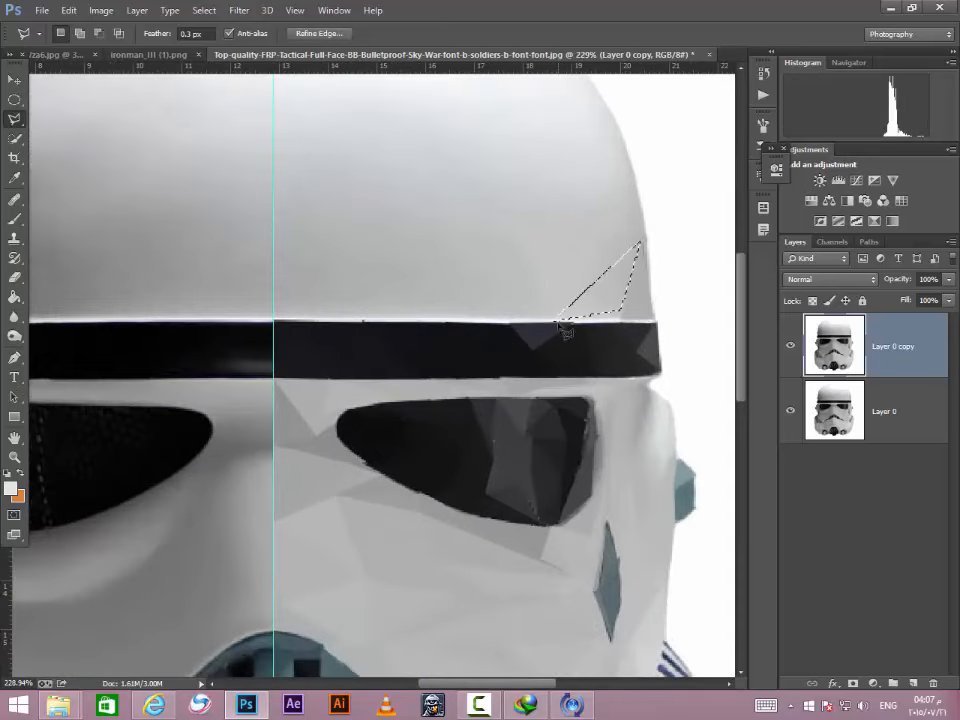
key(ctrl+f)
key(ctrl+d)
Step: Average the wide dome triangle above the band reaching from about 16.5 cm to the outer edge, and deselect
click(558, 320)
click(641, 239)
double_click(449, 321)
key(ctrl+f)
key(ctrl+d)
Step: Average the slanted facet along the dome's outer edge and the large triangle above it peaking near 17.8 cm, deselecting after each
click(449, 320)
click(642, 238)
click(622, 173)
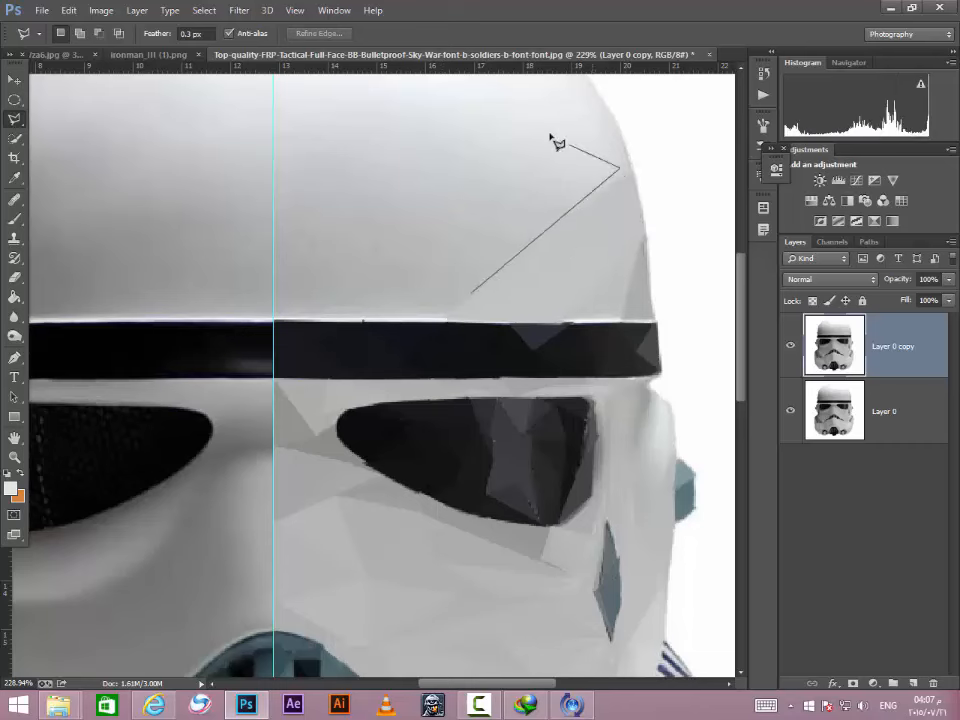
double_click(512, 134)
key(ctrl+f)
key(ctrl+d)
Step: Average the flat triangle above that peak, from about 17.8 cm to the dome's outer edge, and deselect
click(624, 169)
click(510, 124)
double_click(617, 104)
key(ctrl+f)
key(ctrl+d)
Step: Average the dome facet on the guide side of the 17.8 cm peak, reaching inward to about 15.4 cm, and deselect
click(521, 135)
double_click(394, 261)
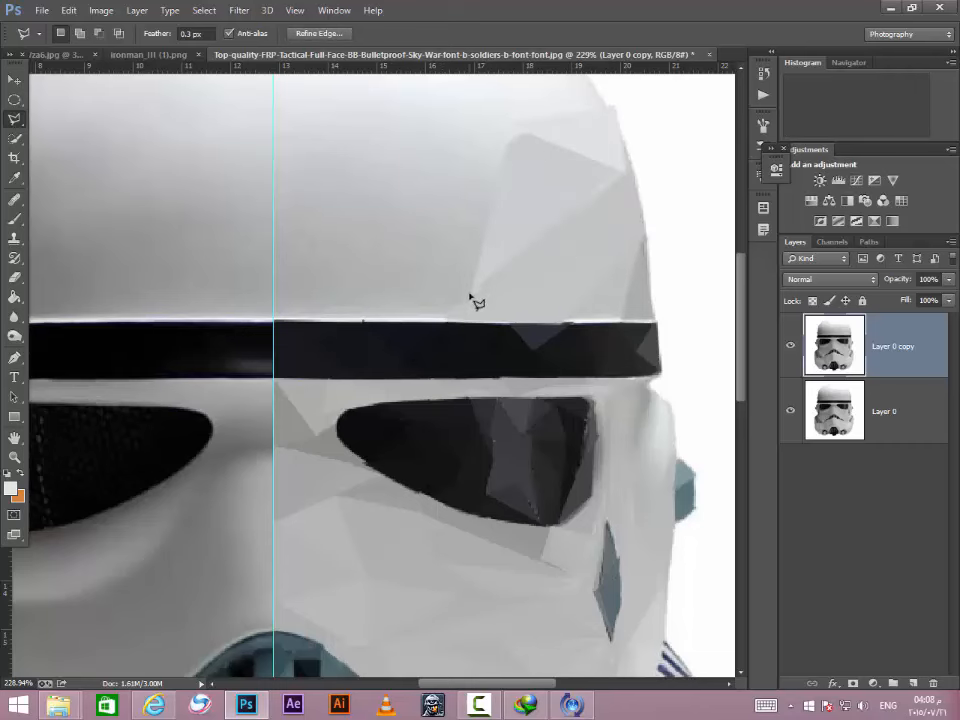
key(ctrl+f)
key(ctrl+d)
Step: Average the dome triangle below that facet, touching the black band at about 15.7 cm, and deselect
click(465, 283)
click(380, 217)
double_click(410, 322)
key(ctrl+f)
key(ctrl+d)
Step: Average the small triangle above the band near 16.5 cm and the triangle reaching toward the centre guide, deselecting after each
click(409, 319)
click(470, 289)
double_click(445, 323)
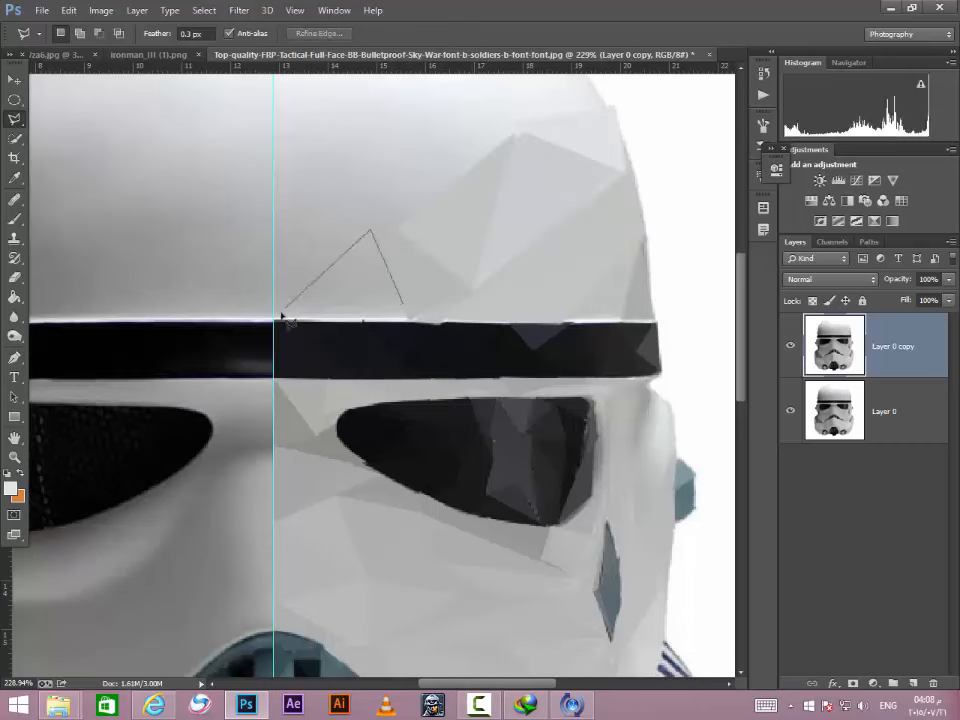
double_click(281, 314)
key(ctrl+f)
key(ctrl+d)
Step: Average the thin strip directly above the black band, from the centre guide to about 15.7 cm, and deselect
click(398, 302)
click(271, 320)
double_click(413, 321)
key(ctrl+f)
key(ctrl+d)
Step: Average the dome triangle against the centre guide out to about 14.9 cm and the long triangle above it, deselecting after each
click(281, 312)
click(371, 228)
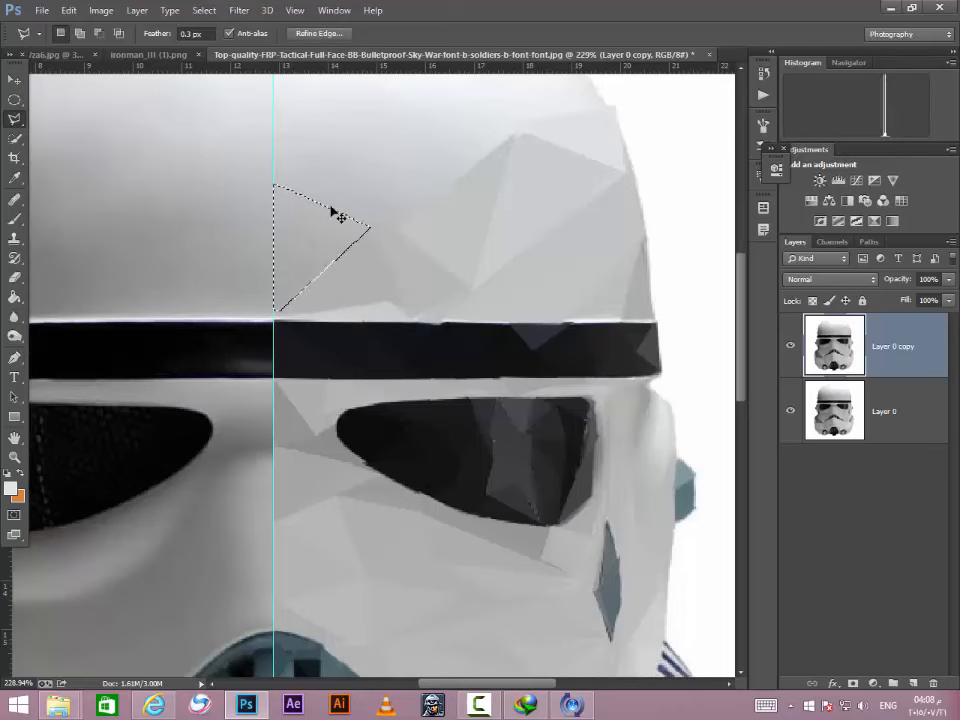
key(ctrl+f)
key(ctrl+d)
click(285, 169)
click(435, 139)
double_click(350, 221)
key(ctrl+f)
key(ctrl+d)
Step: Average the two slender dome triangles fanning from about 14.4 cm toward the 17.8 cm peak, deselecting after each
click(395, 227)
click(347, 217)
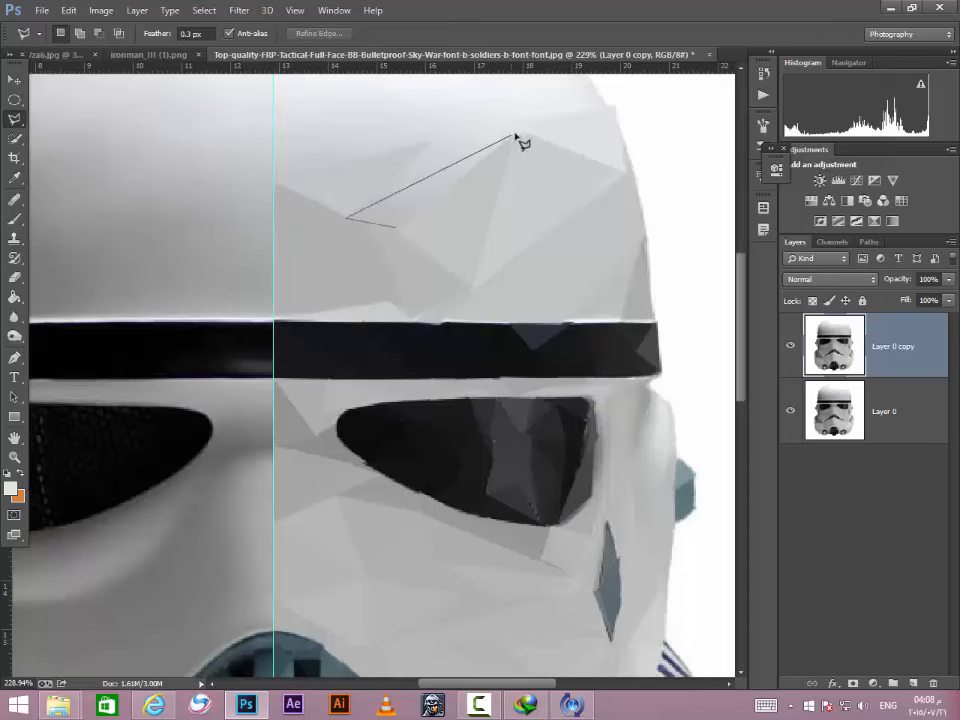
double_click(514, 135)
key(ctrl+f)
key(ctrl+d)
click(498, 137)
click(347, 215)
double_click(455, 118)
key(ctrl+f)
key(ctrl+d)
Step: Average the triangle on the dome's upper outer edge, from about 18.1 to 19.7 cm, and deselect
scroll(461, 148, down, 7)
scroll(461, 148, up, 6)
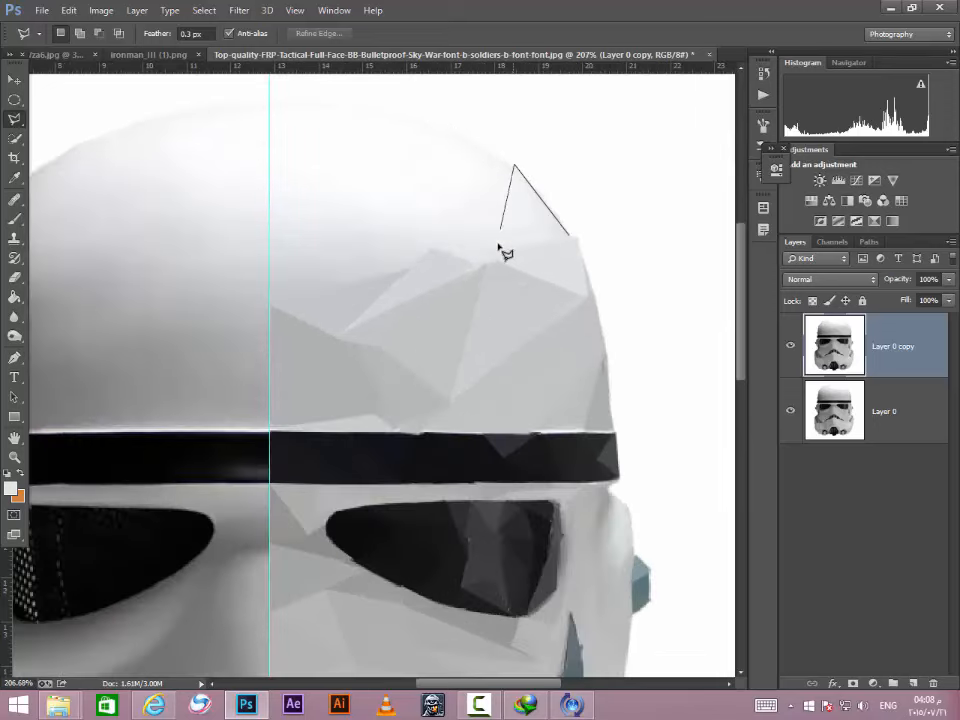
double_click(497, 258)
key(ctrl+f)
key(ctrl+d)
Step: Average the adjacent dome triangle running from about 16.4 cm up to the outer edge at 18.5 cm, and deselect
click(499, 255)
click(423, 292)
double_click(516, 169)
key(ctrl+f)
key(ctrl+d)
Step: Average the dome's upper edge triangle between about 16.8 and 18.5 cm and deselect
click(518, 169)
click(439, 128)
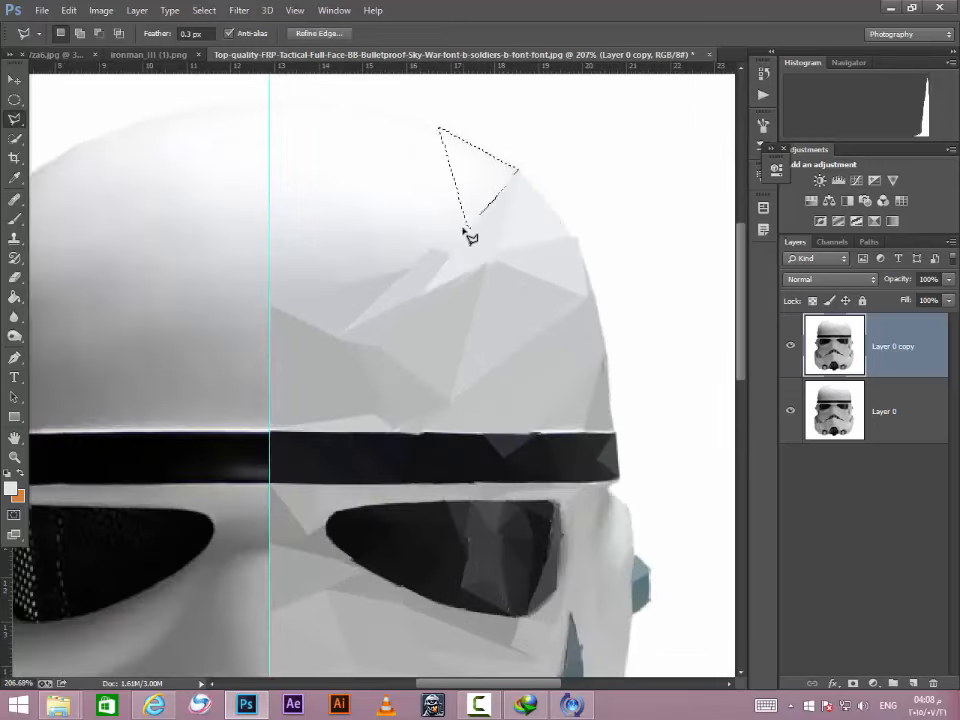
key(ctrl+f)
key(ctrl+d)
Step: Average the flat triangle inside the upper dome, from about 14.8 to 17.3 cm, and deselect
click(450, 221)
click(354, 196)
double_click(462, 224)
key(ctrl+f)
key(ctrl+d)
Step: Average the two triangles fanning down from about 14.4 cm on the upper dome, deselecting after each
click(461, 223)
click(337, 152)
double_click(442, 244)
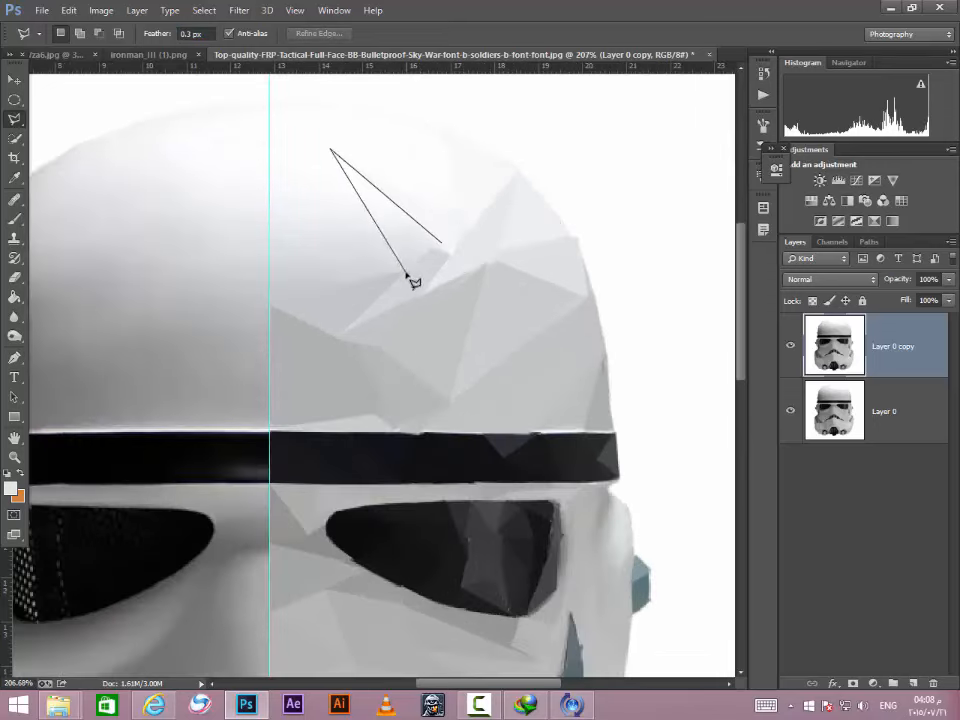
double_click(406, 272)
key(ctrl+f)
key(ctrl+d)
Step: Average the large dome triangle from the centre guide to about 16 cm, peaking near 14.7 cm, and deselect
click(402, 270)
click(272, 301)
double_click(349, 177)
key(ctrl+f)
key(ctrl+d)
Step: Average the steep triangle rising from the centre guide and the upper dome facet out to about 16.8 cm, deselecting after each
click(347, 180)
click(272, 297)
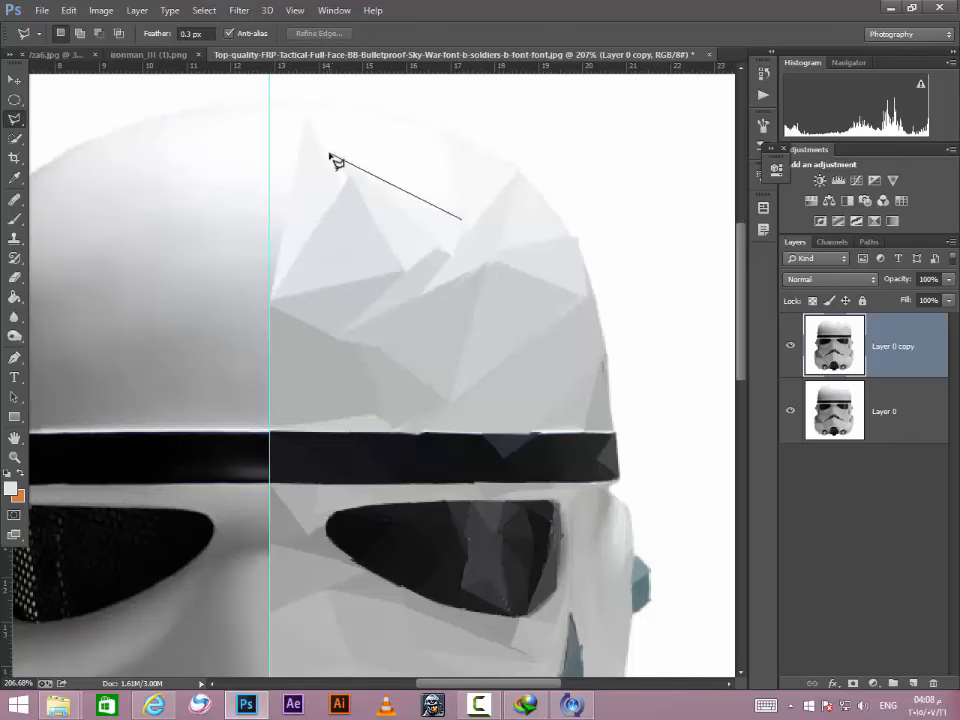
click(330, 154)
double_click(439, 127)
key(ctrl+f)
key(ctrl+d)
Step: Average the dome's top-edge triangle out to about 16.5 cm and the sliver beside it near 14 cm, deselecting after each
click(428, 122)
click(317, 94)
double_click(333, 153)
key(ctrl+f)
key(ctrl+d)
double_click(344, 186)
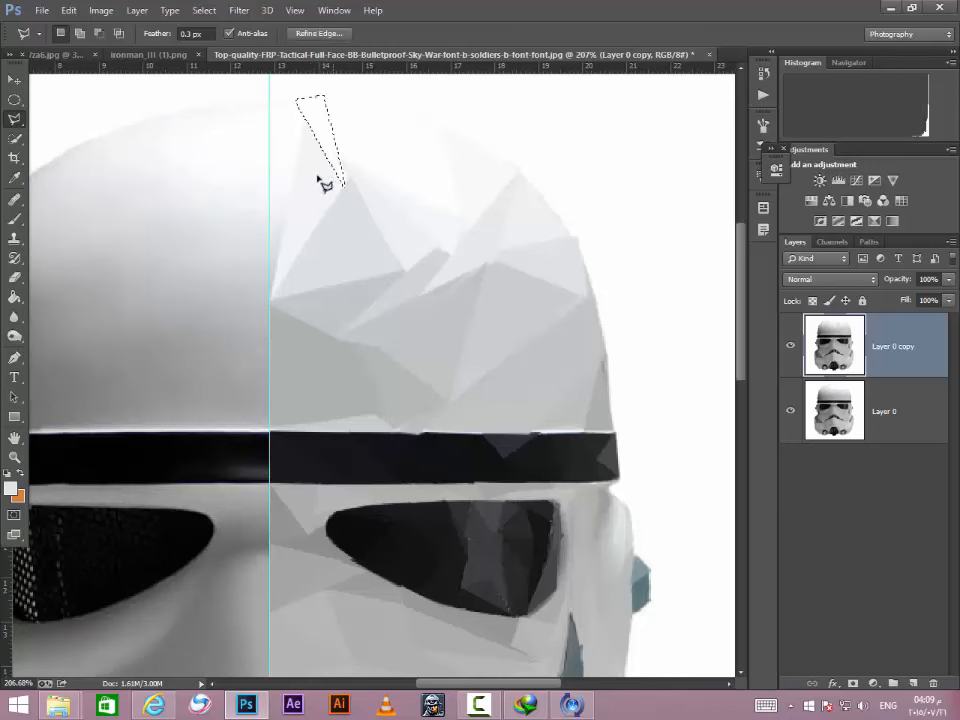
key(ctrl+f)
key(ctrl+d)
Step: Average the last dome strip between the centre guide and about 13.8 cm, up to the top edge, and deselect
click(305, 140)
click(270, 296)
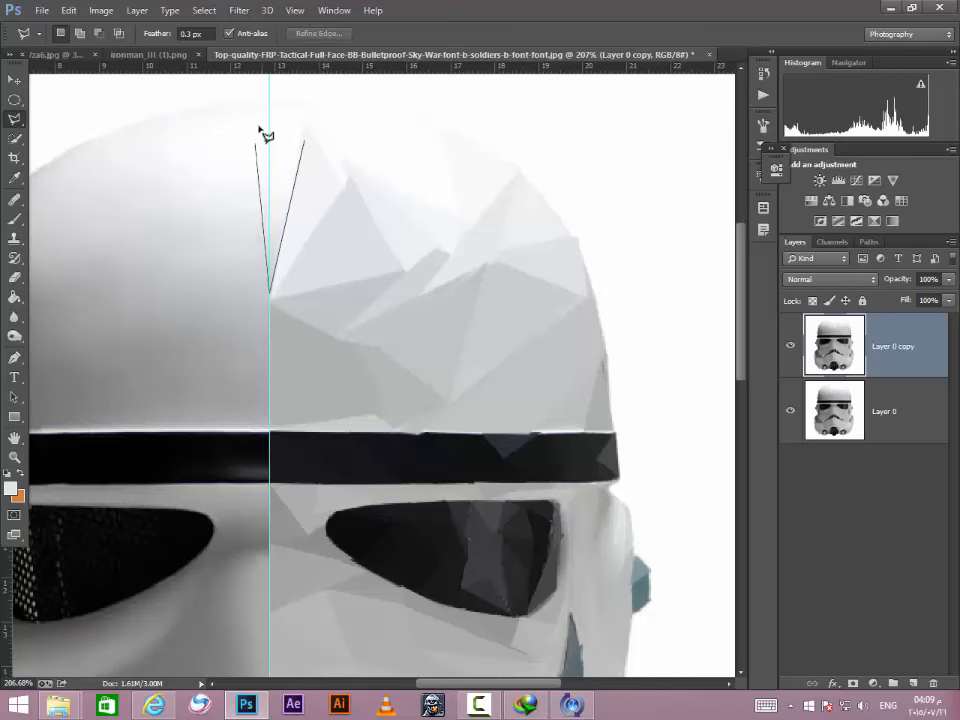
double_click(308, 104)
key(ctrl+f)
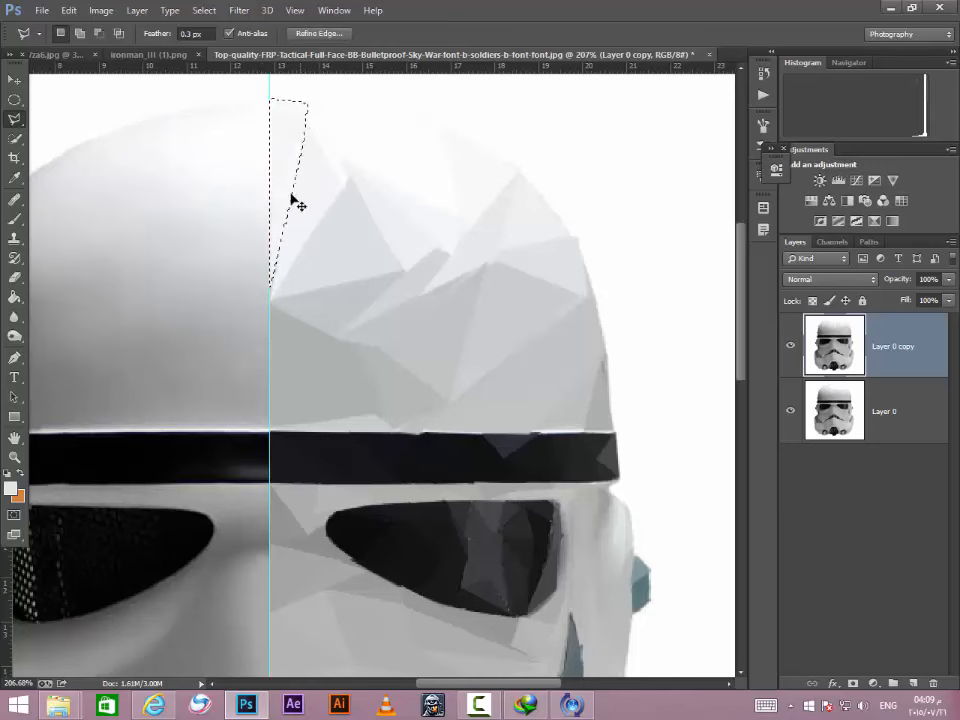
key(ctrl+d)
scroll(267, 212, down, 5)
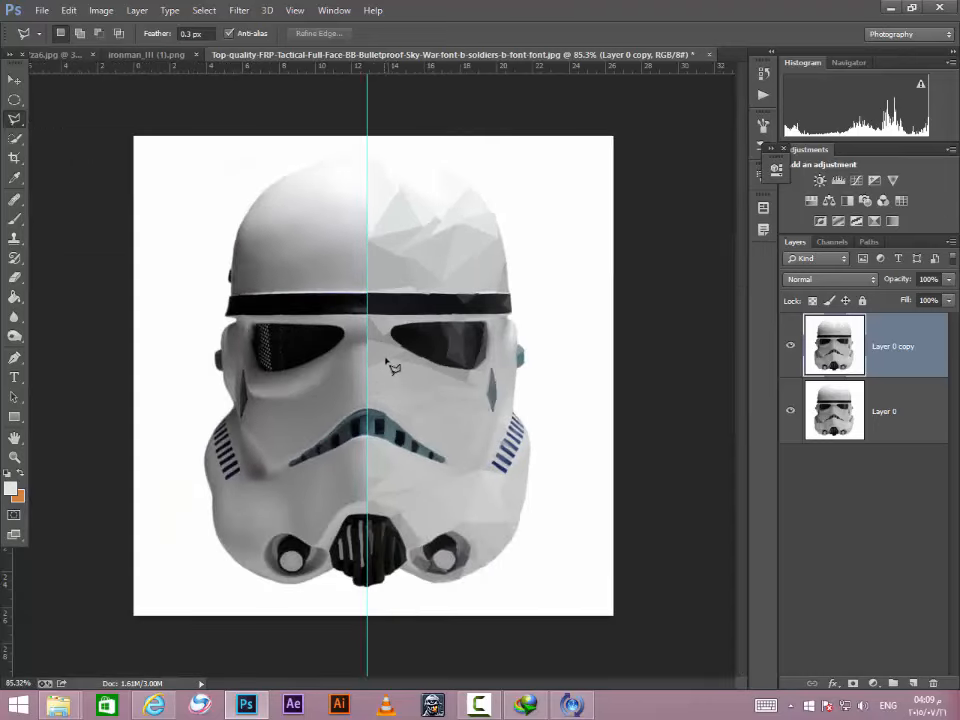
scroll(388, 366, up, 2)
scroll(347, 255, up, 3)
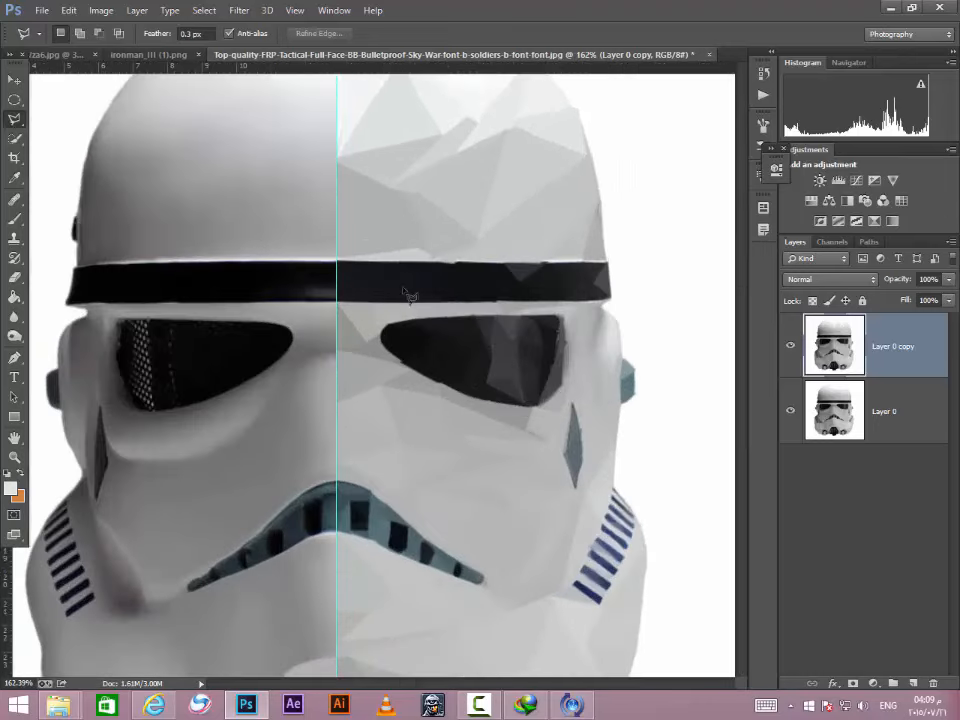
Step: Switch from the lasso to the Rectangular Marquee tool for selecting half of the helmet image
scroll(440, 370, down, 4)
scroll(536, 489, up, 2)
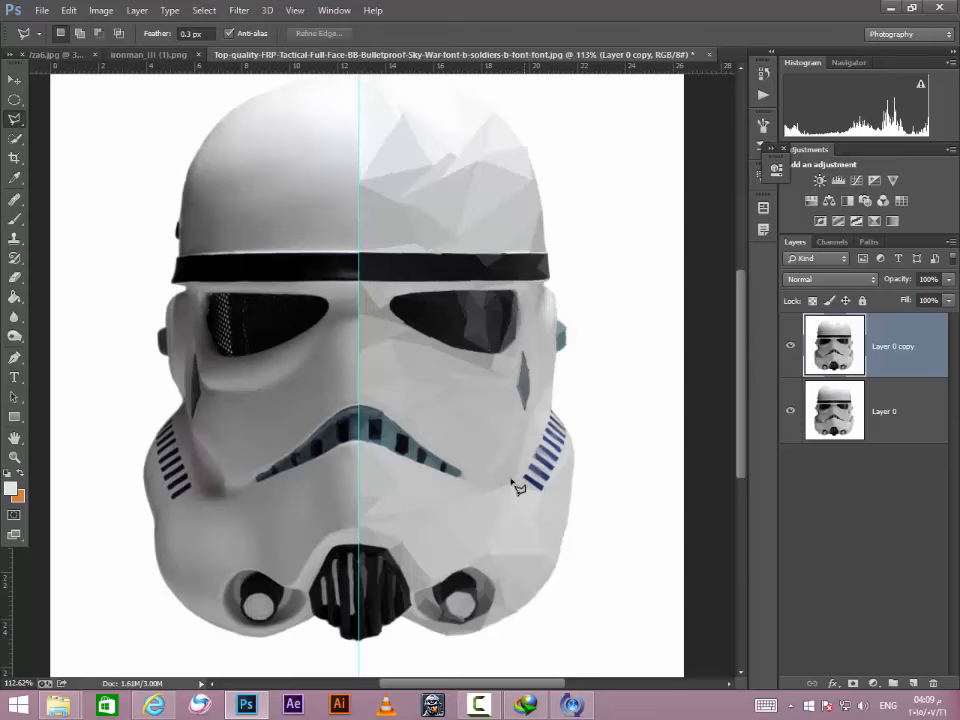
scroll(517, 487, down, 2)
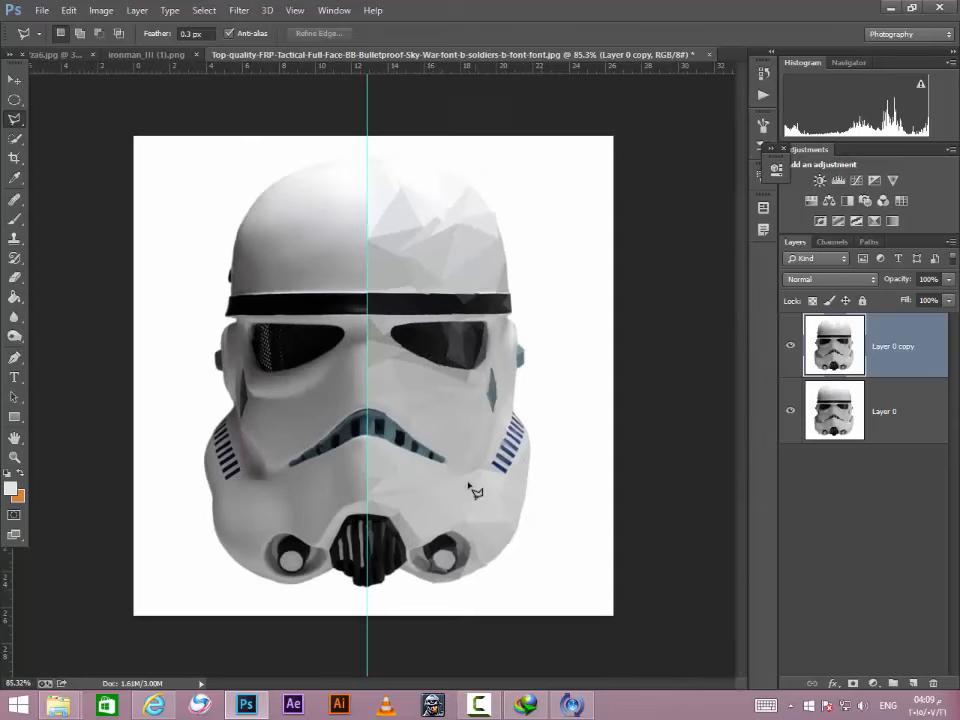
right_click(13, 101)
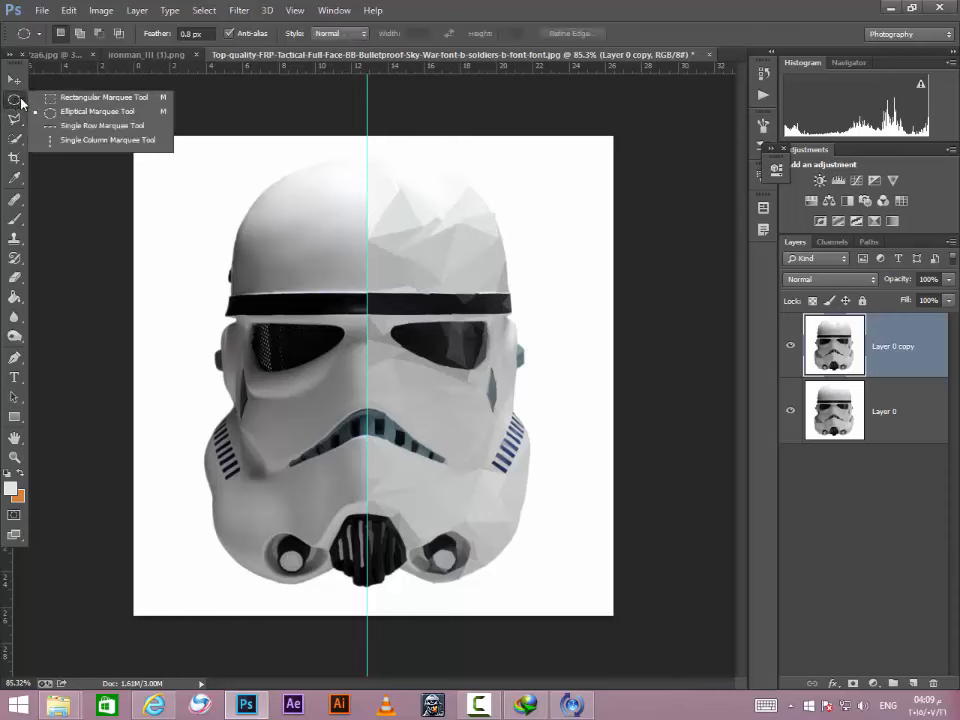
click(100, 99)
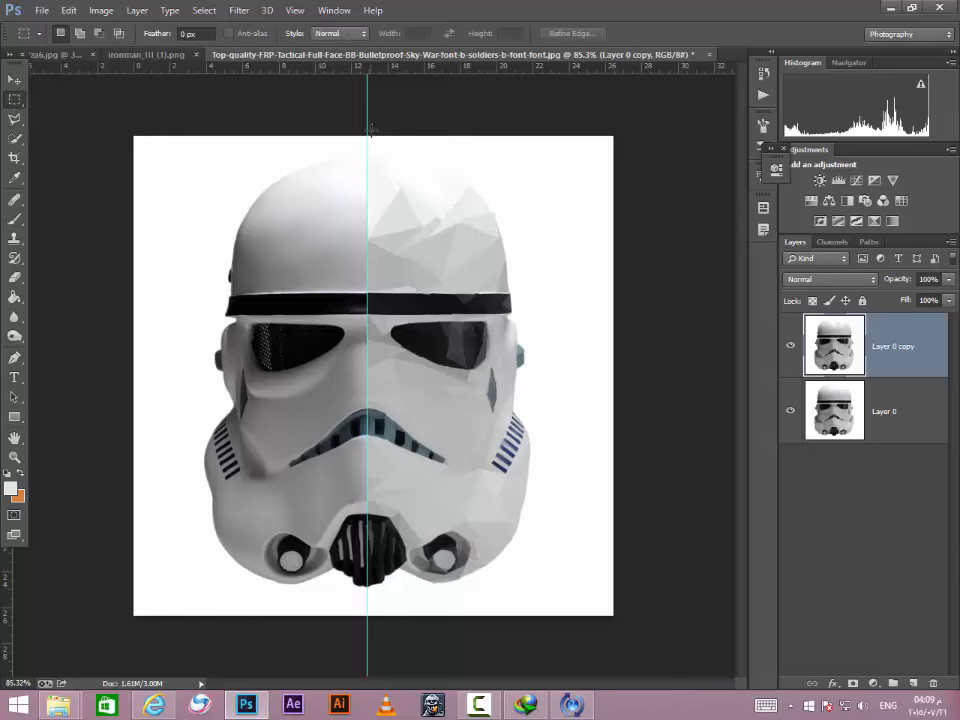
drag(365, 130, 48, 635)
drag(201, 464, 450, 423)
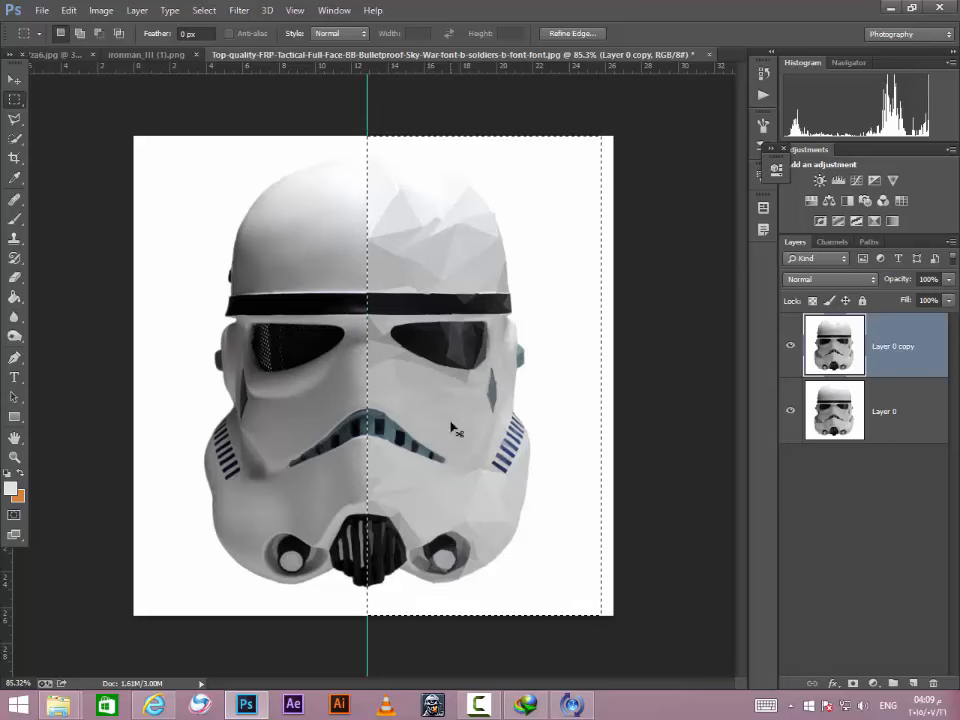
key(ctrl+d)
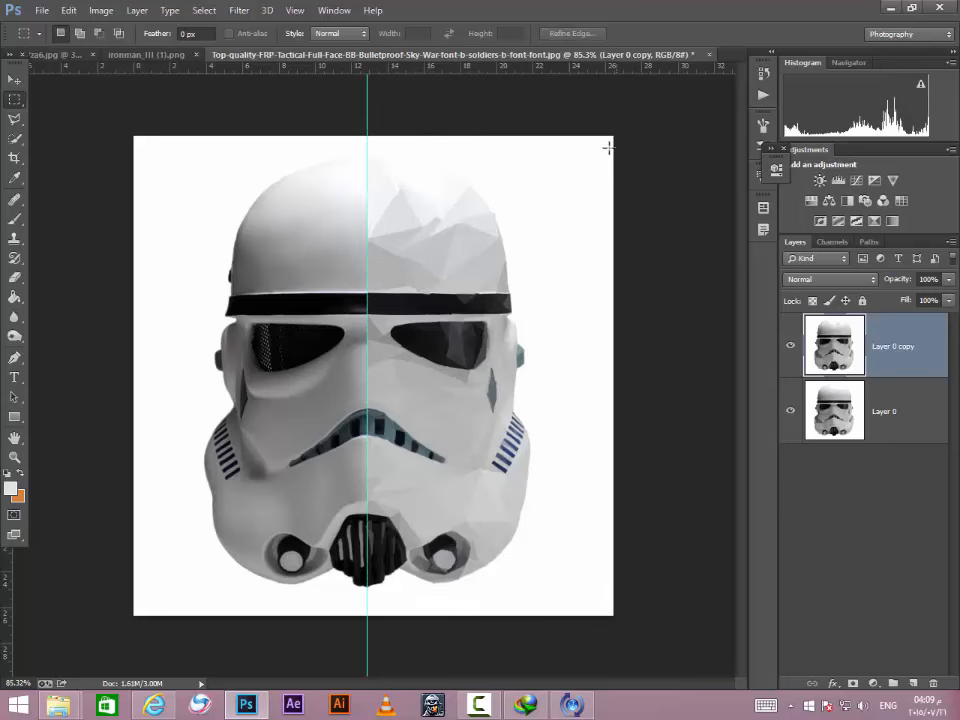
Step: Copy the faceted half, from the centre guide to the canvas edge, onto a new layer and hide Layer 0 and Layer 0 copy
drag(608, 147, 370, 636)
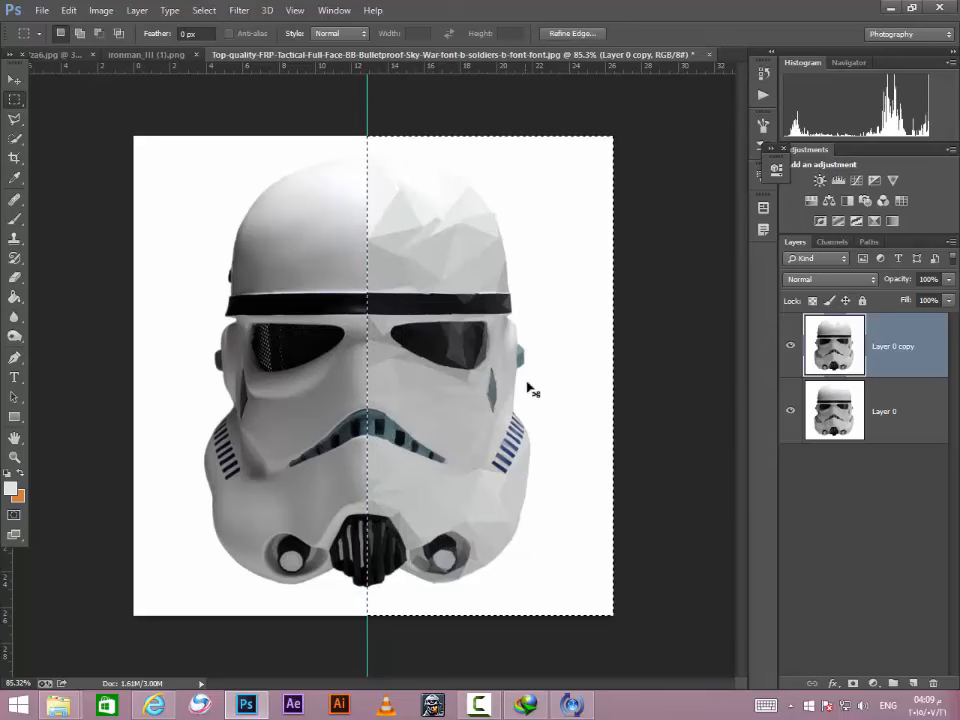
key(ctrl+j)
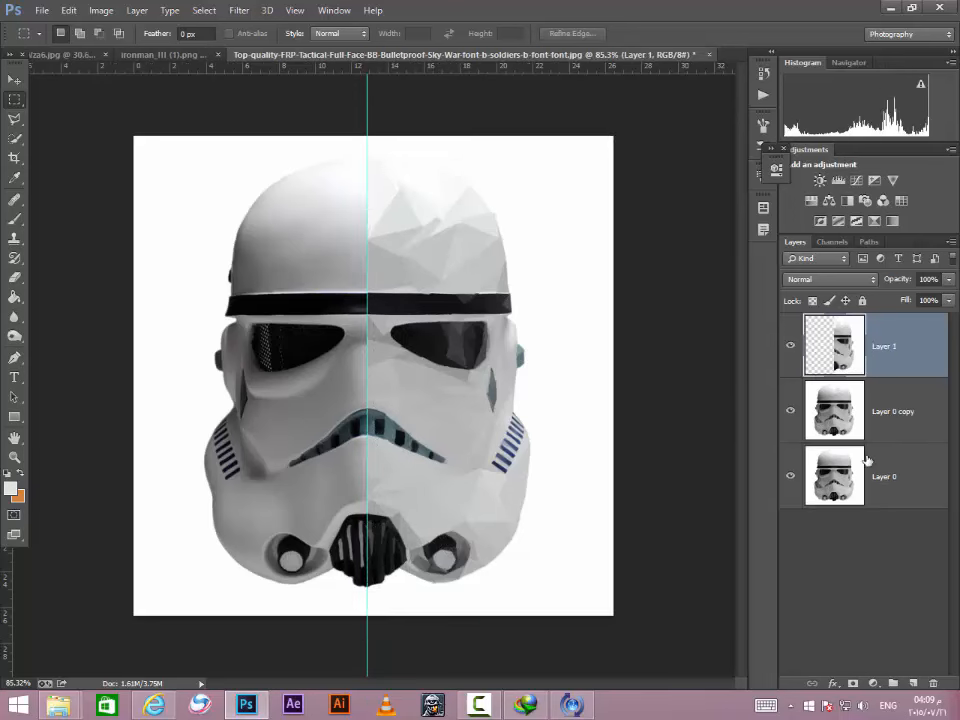
click(788, 413)
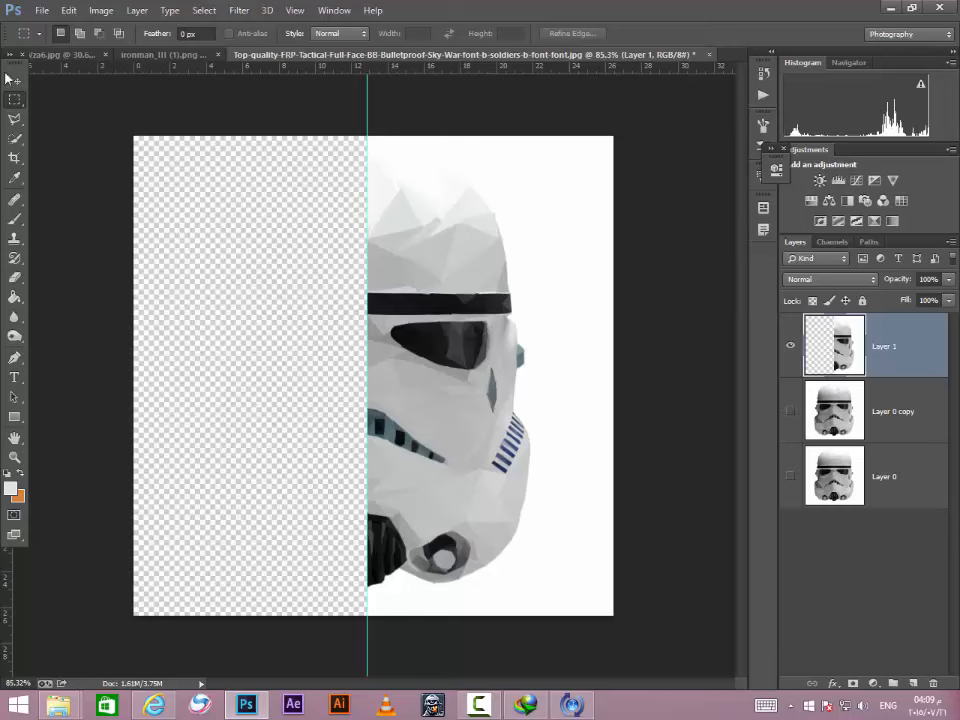
Step: Duplicate the faceted half's layer, move the copy over the empty side and flip it horizontally
click(14, 79)
drag(431, 292, 472, 306)
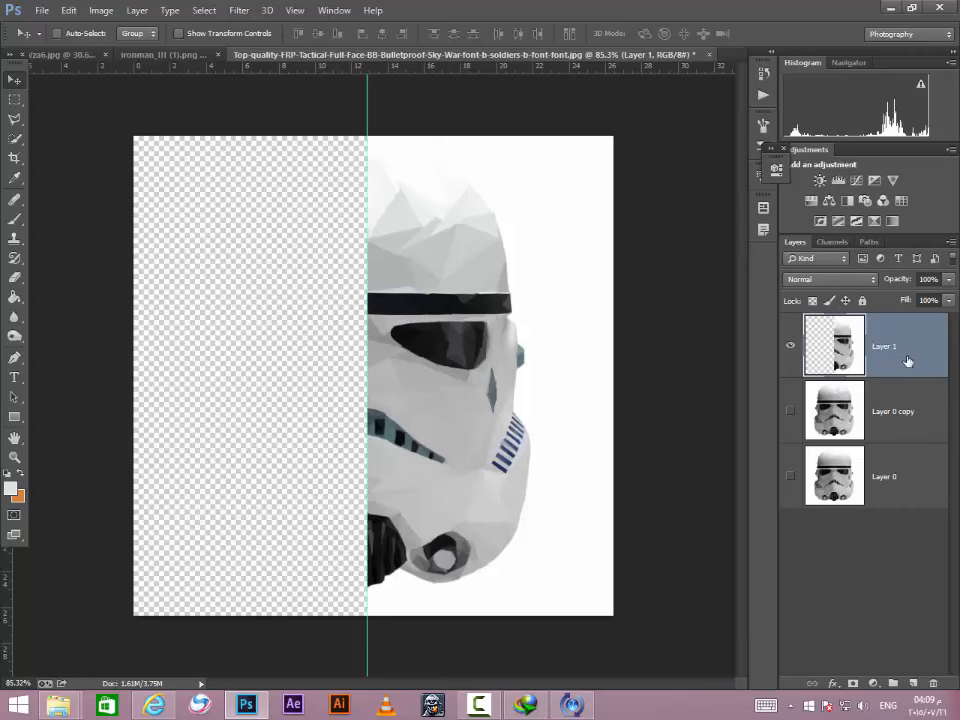
key(ctrl+j)
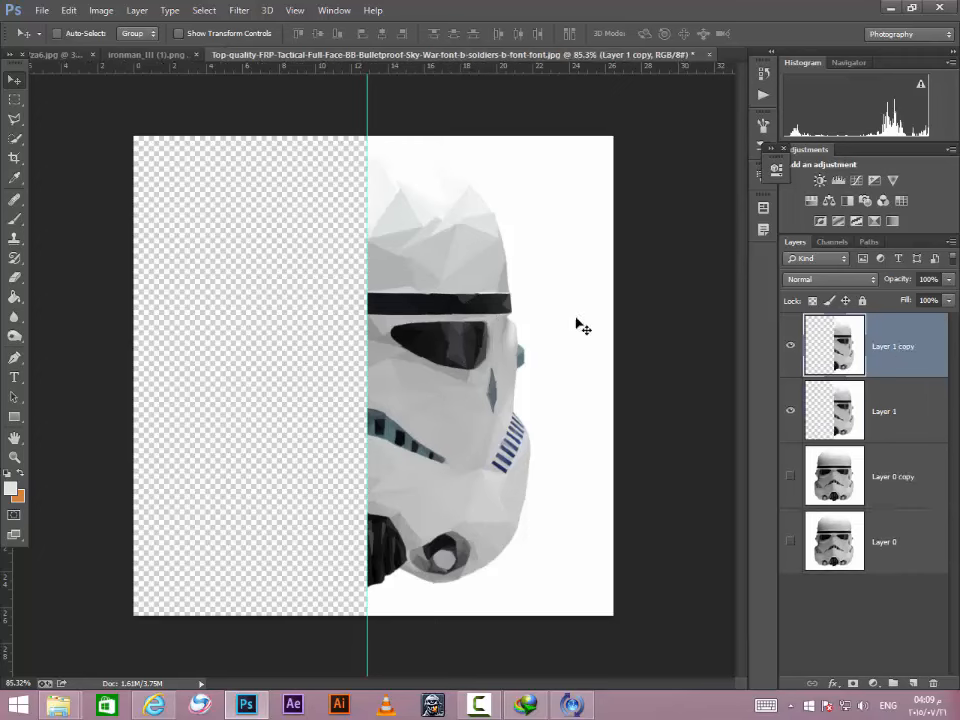
drag(420, 362, 215, 365)
key(ctrl+t)
right_click(225, 369)
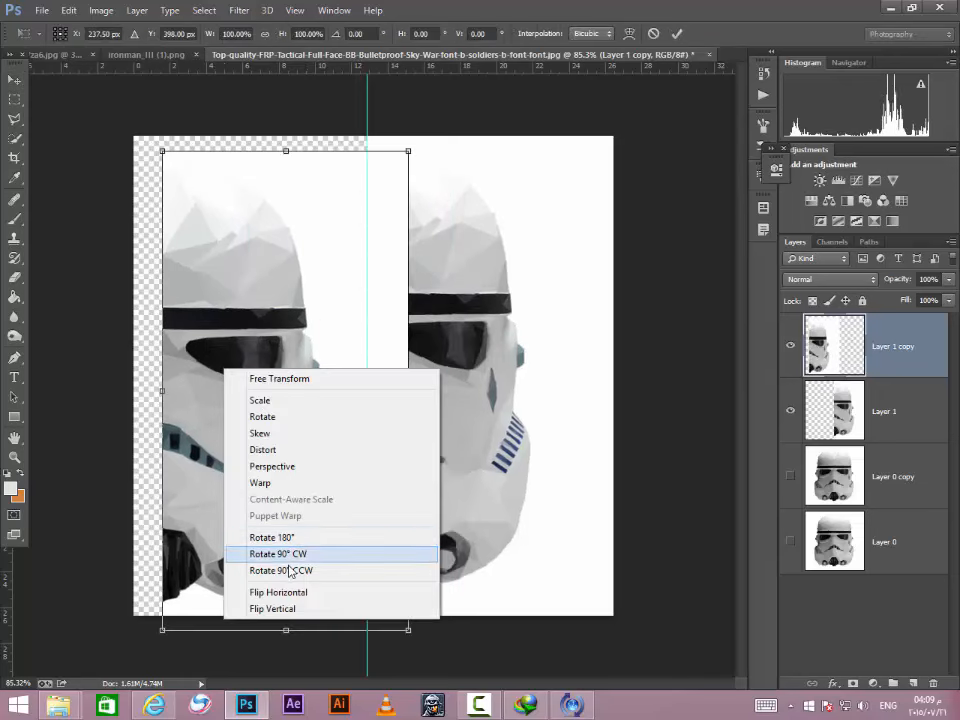
click(302, 593)
key(Return)
Step: Remove the vertical guide from the canvas and align the flipped half with the original half along the helmet's centre line
drag(369, 484, 317, 481)
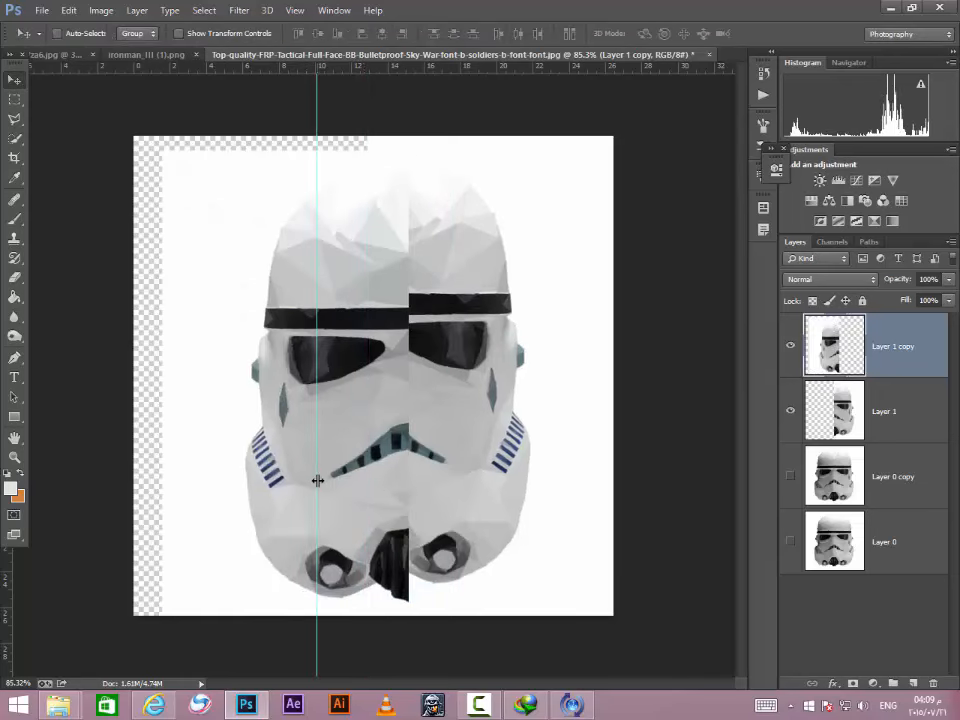
drag(319, 271, 11, 291)
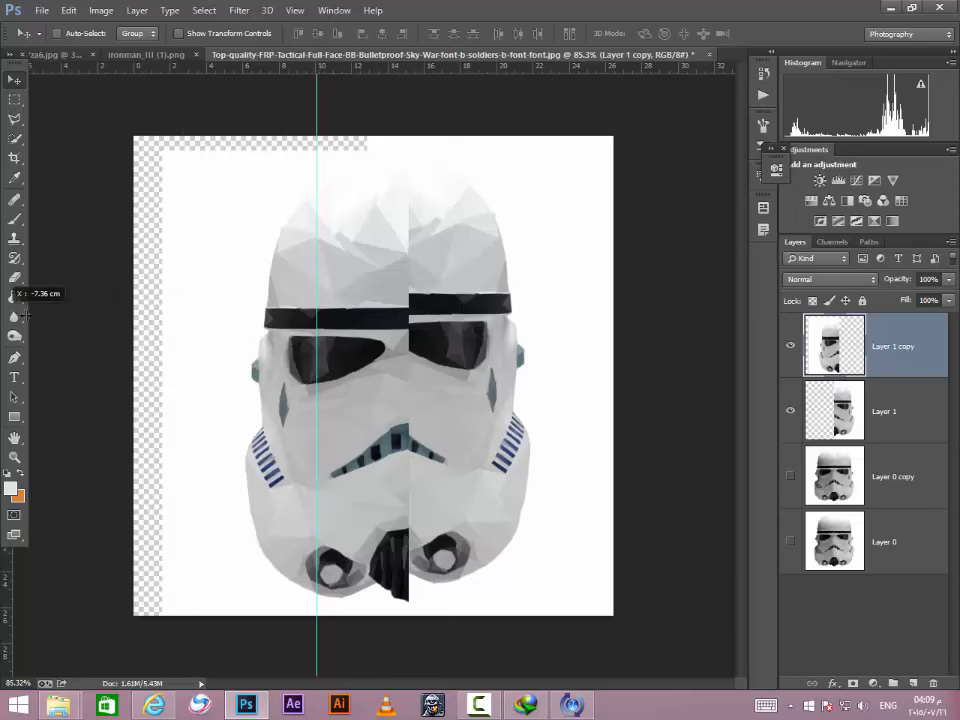
drag(210, 373, 204, 364)
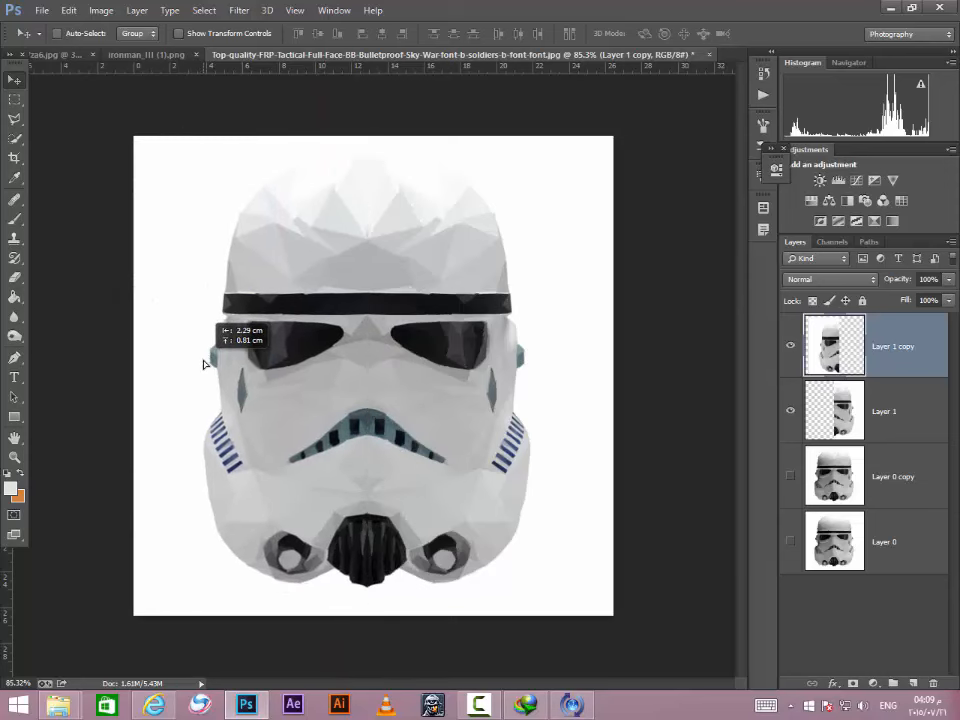
Step: Examine the mirrored helmet and its centre seam at different magnifications, and dismiss the Internet Download Manager notice
scroll(395, 380, down, 1)
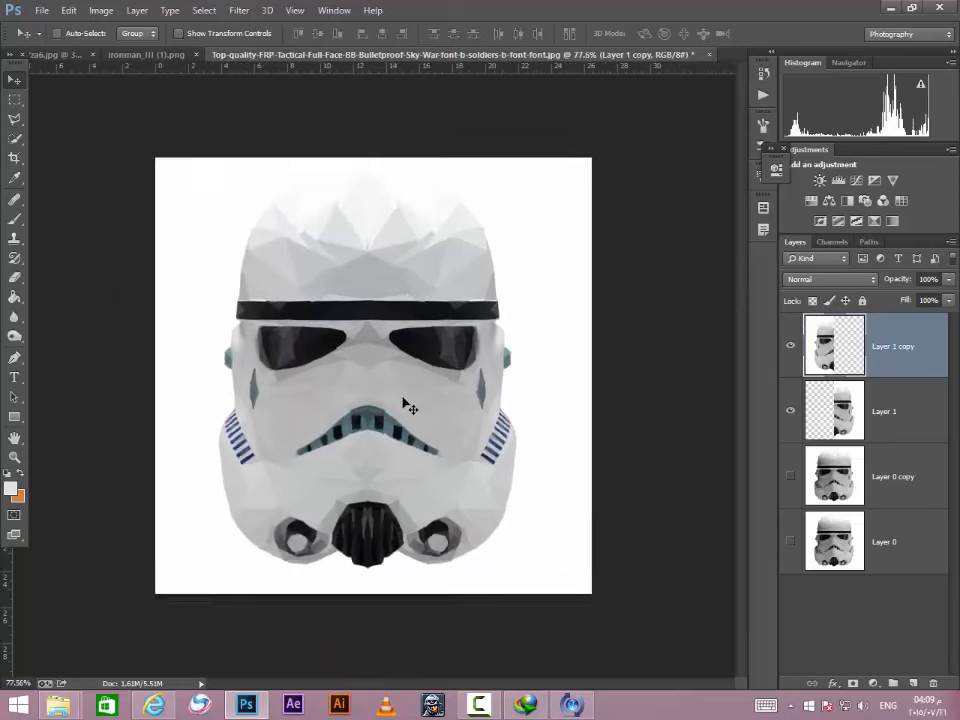
scroll(377, 386, up, 3)
scroll(345, 384, down, 2)
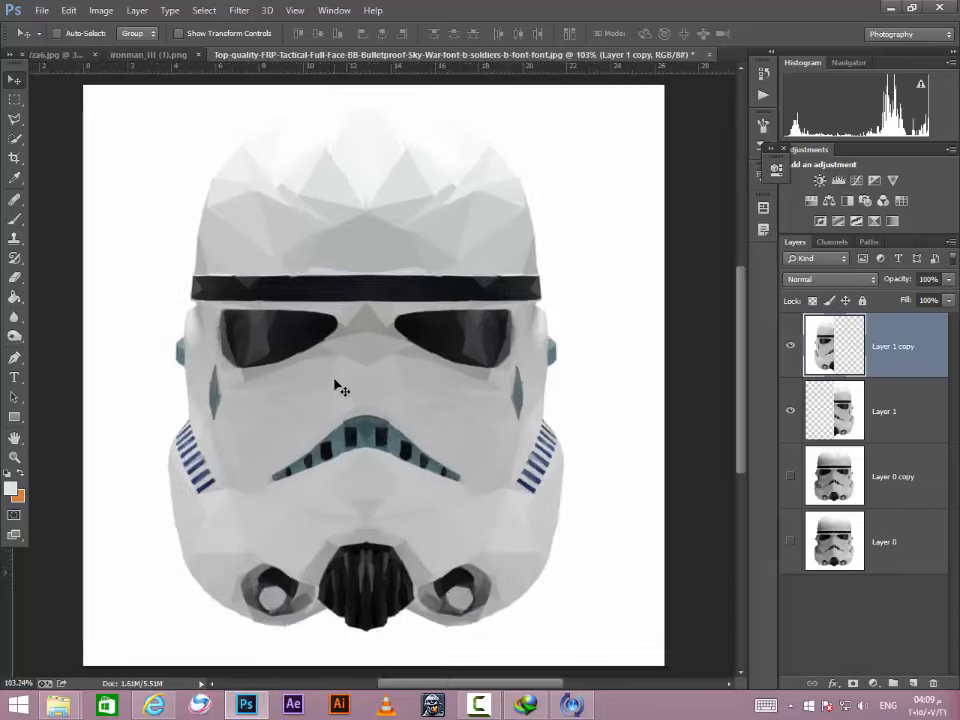
scroll(333, 383, up, 2)
scroll(320, 385, down, 1)
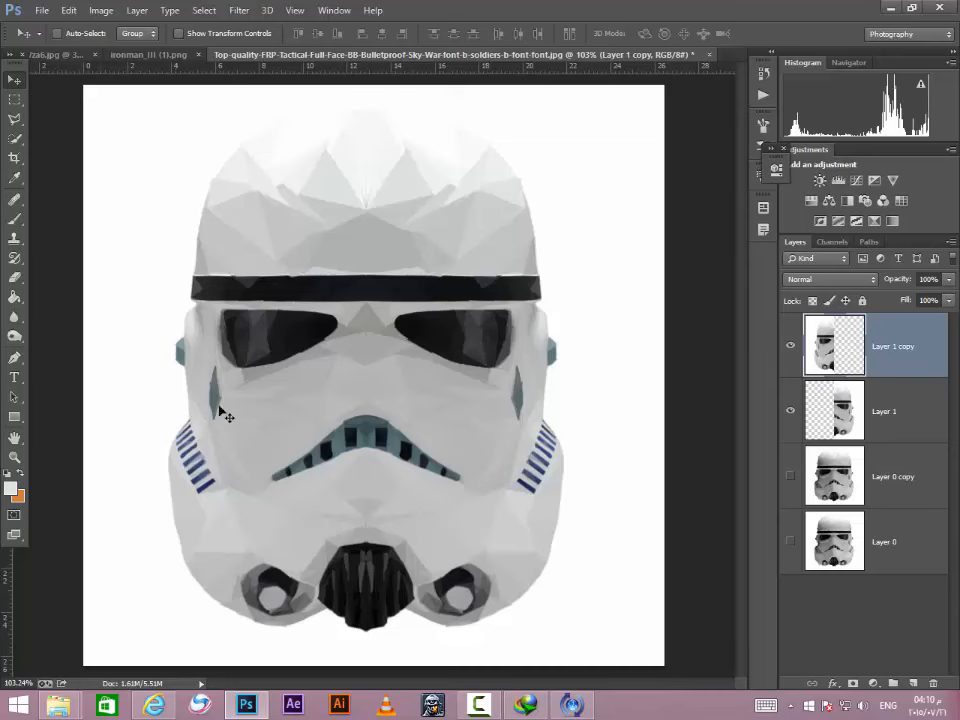
scroll(190, 408, down, 1)
scroll(192, 410, up, 1)
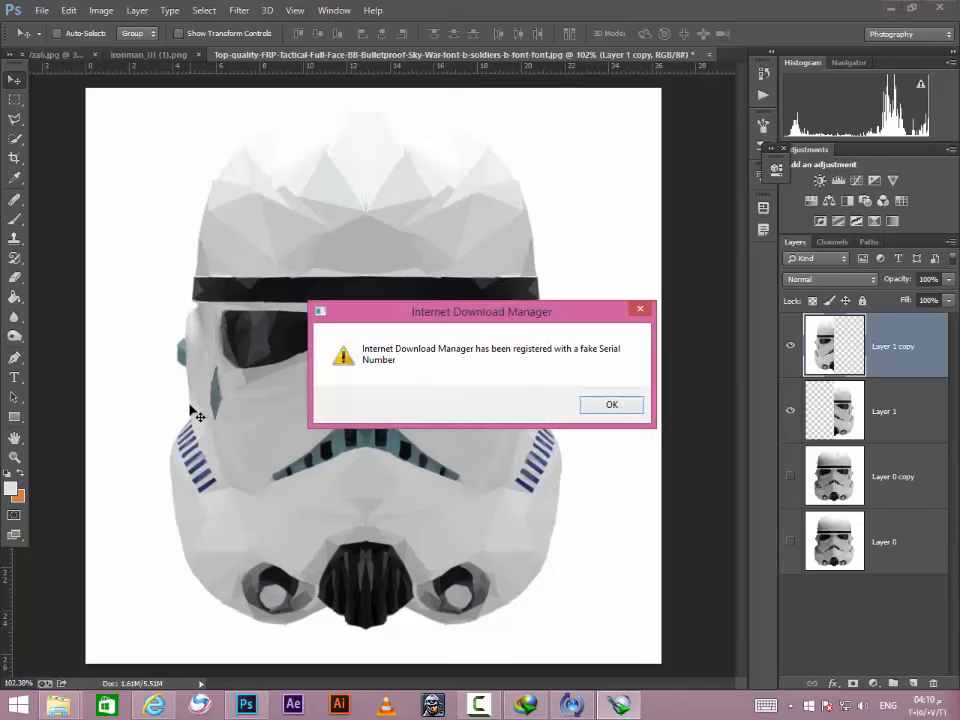
key(Return)
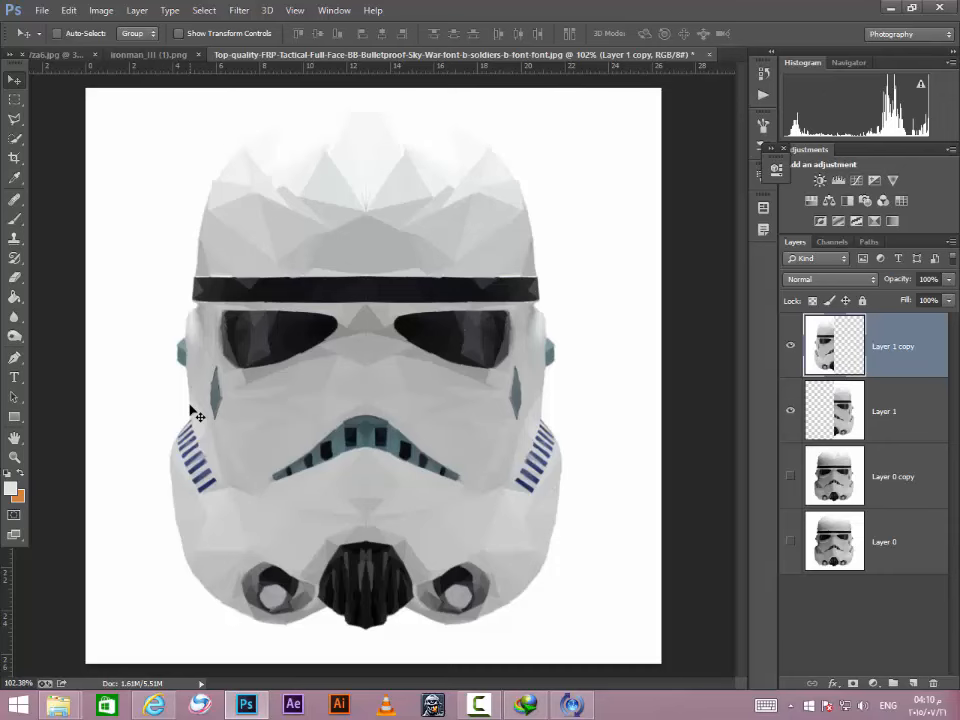